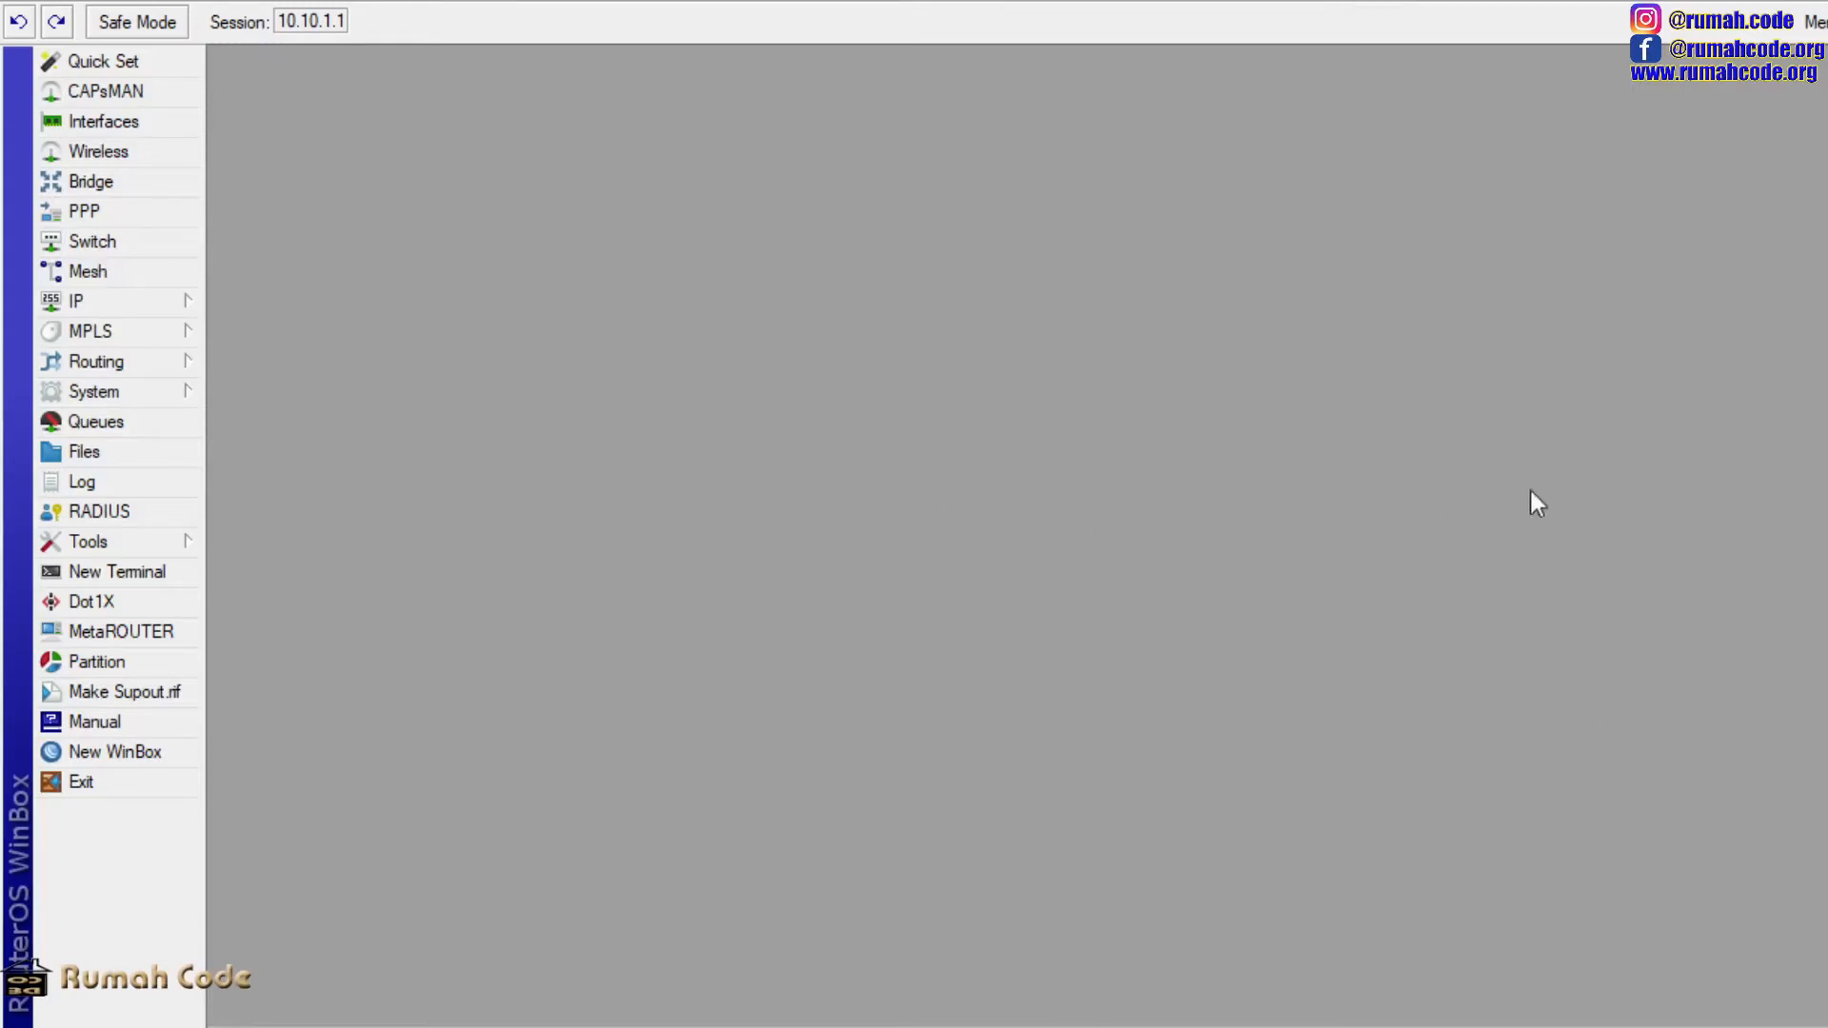
- Open the router's IP address list, move its window to the workspace's upper area and widen it
{"action": "left_click", "coordinate": [179, 297]}
{"action": "left_click", "coordinate": [358, 360]}
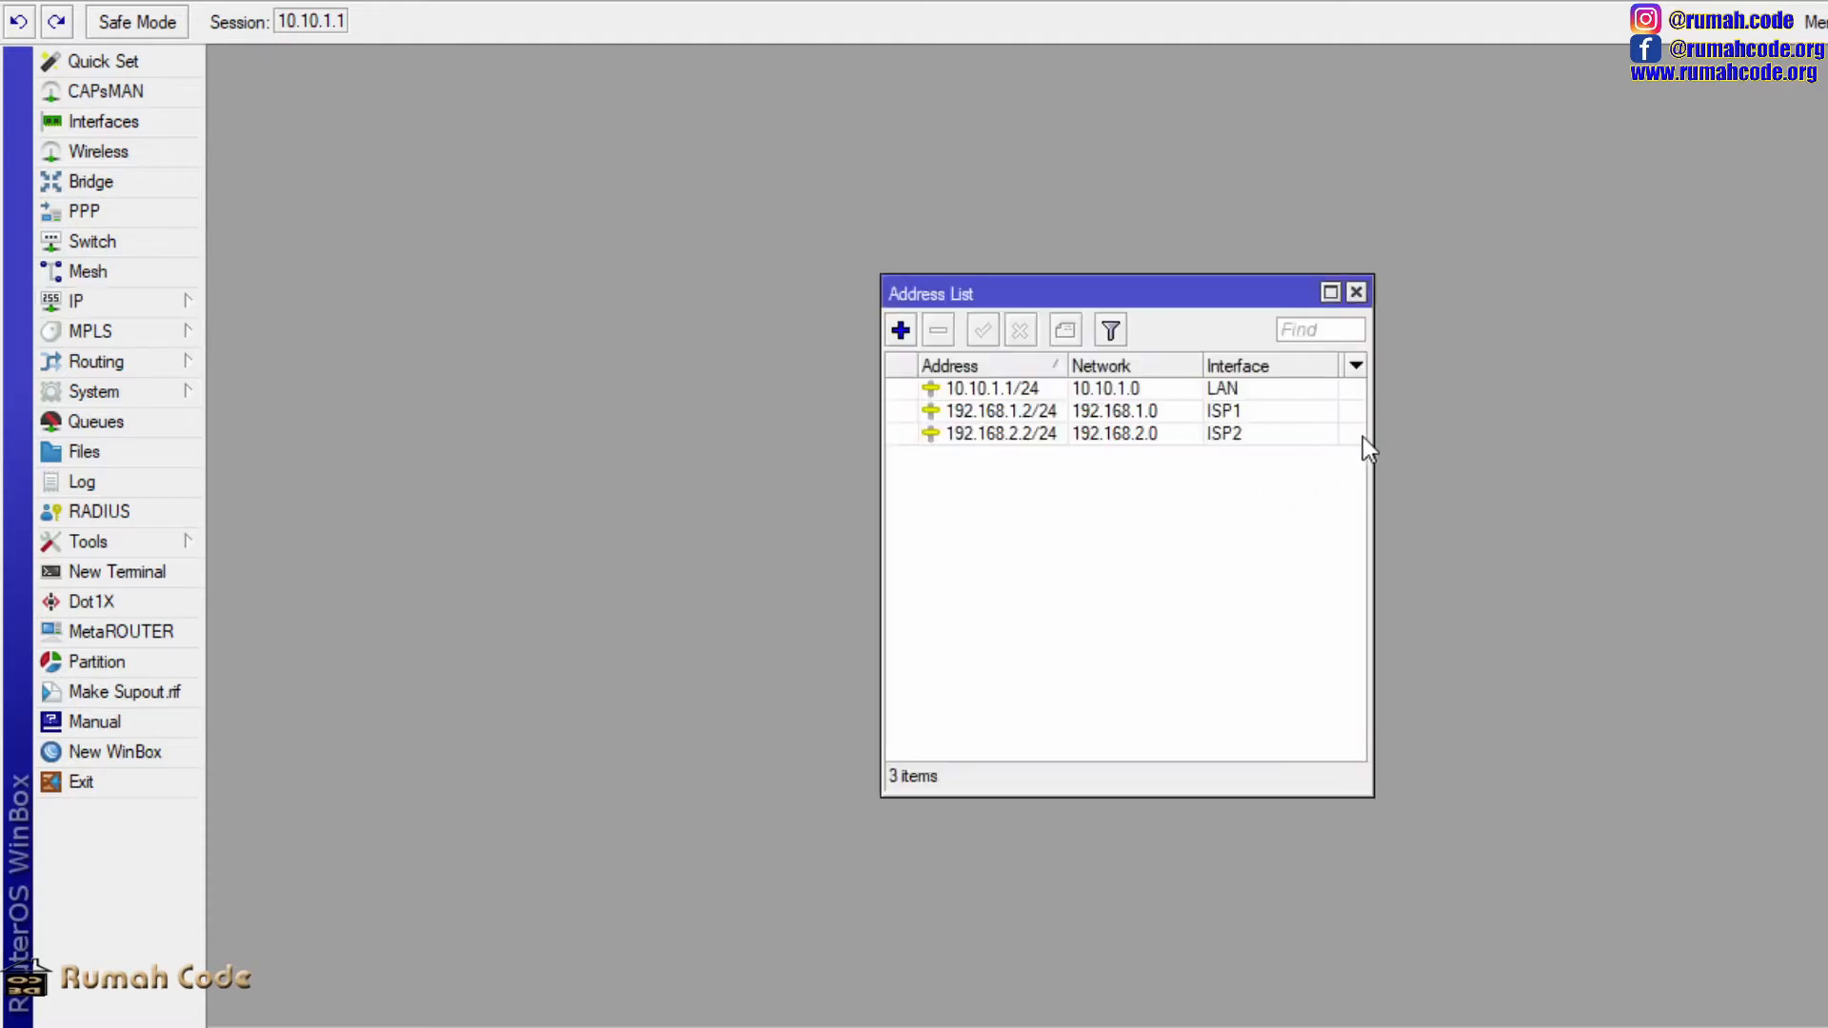
{"action": "left_click_drag", "start_coordinate": [1107, 298], "coordinate": [477, 86]}
{"action": "left_click_drag", "start_coordinate": [746, 249], "coordinate": [1107, 251]}
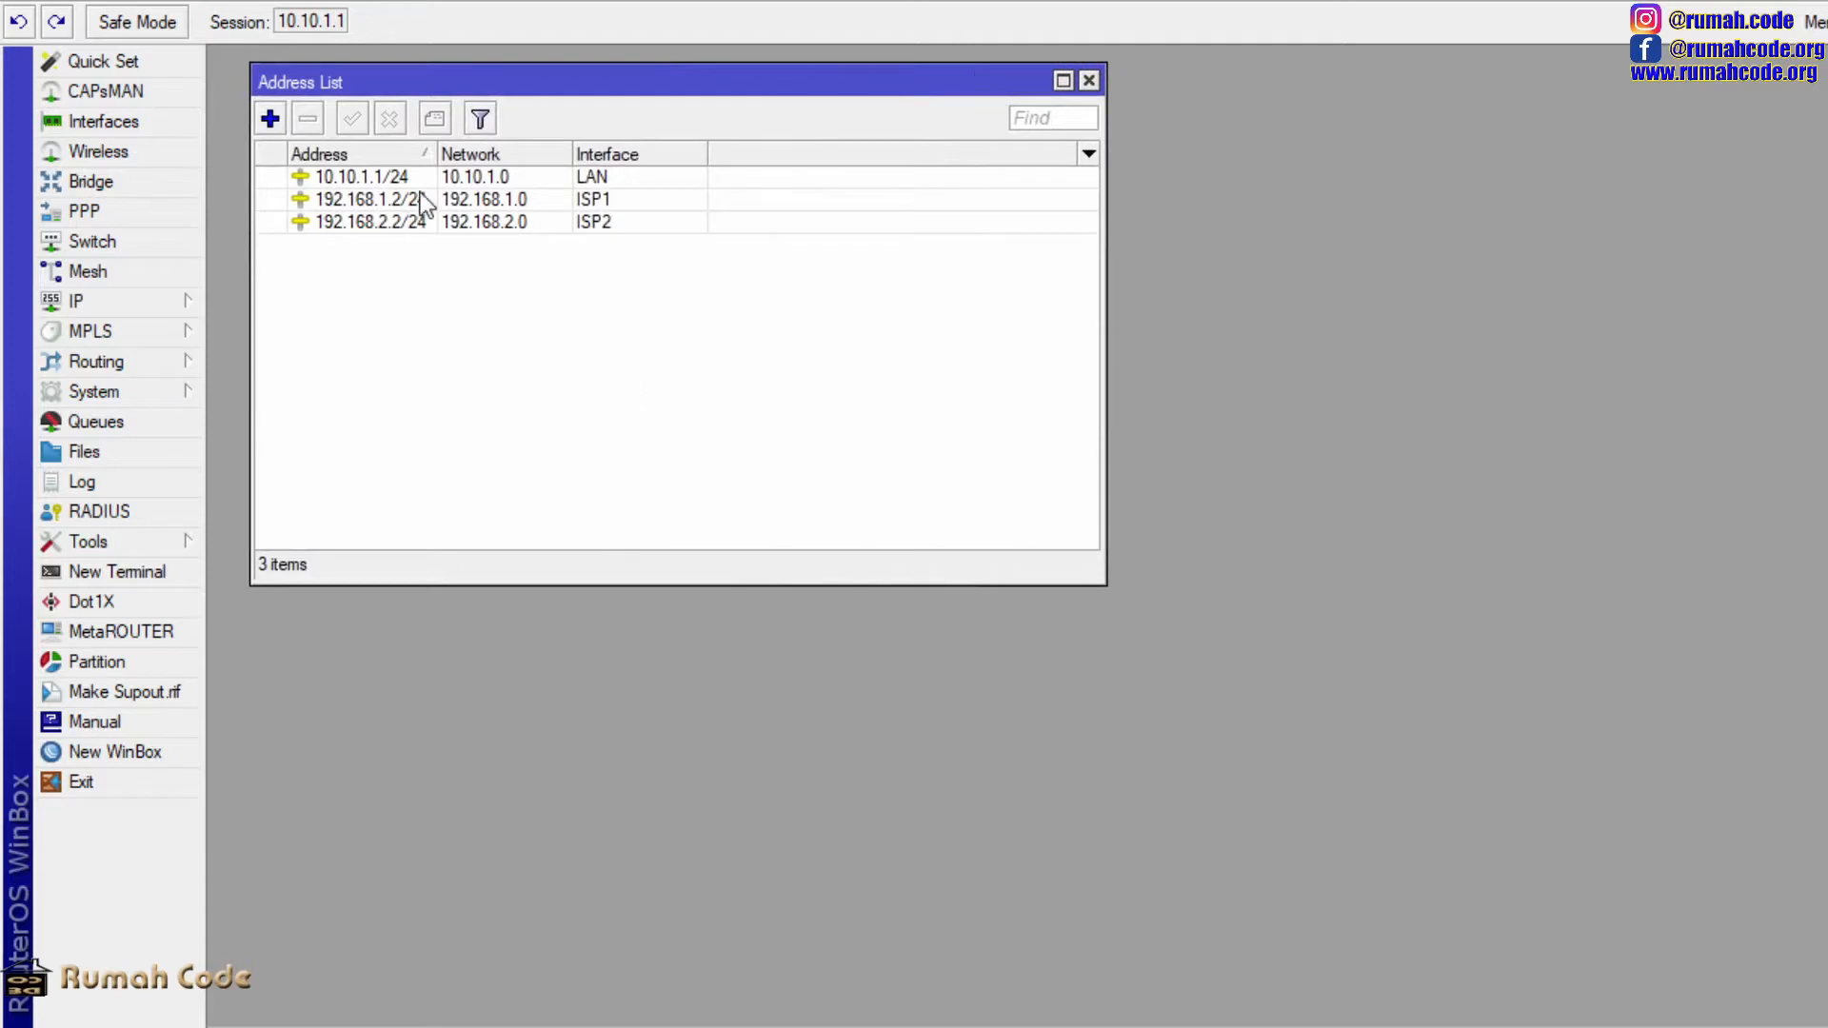
- Examine the IP address, network and interface assigned to each of the LAN, ISP1 and ISP2 entries
{"action": "left_click", "coordinate": [533, 178]}
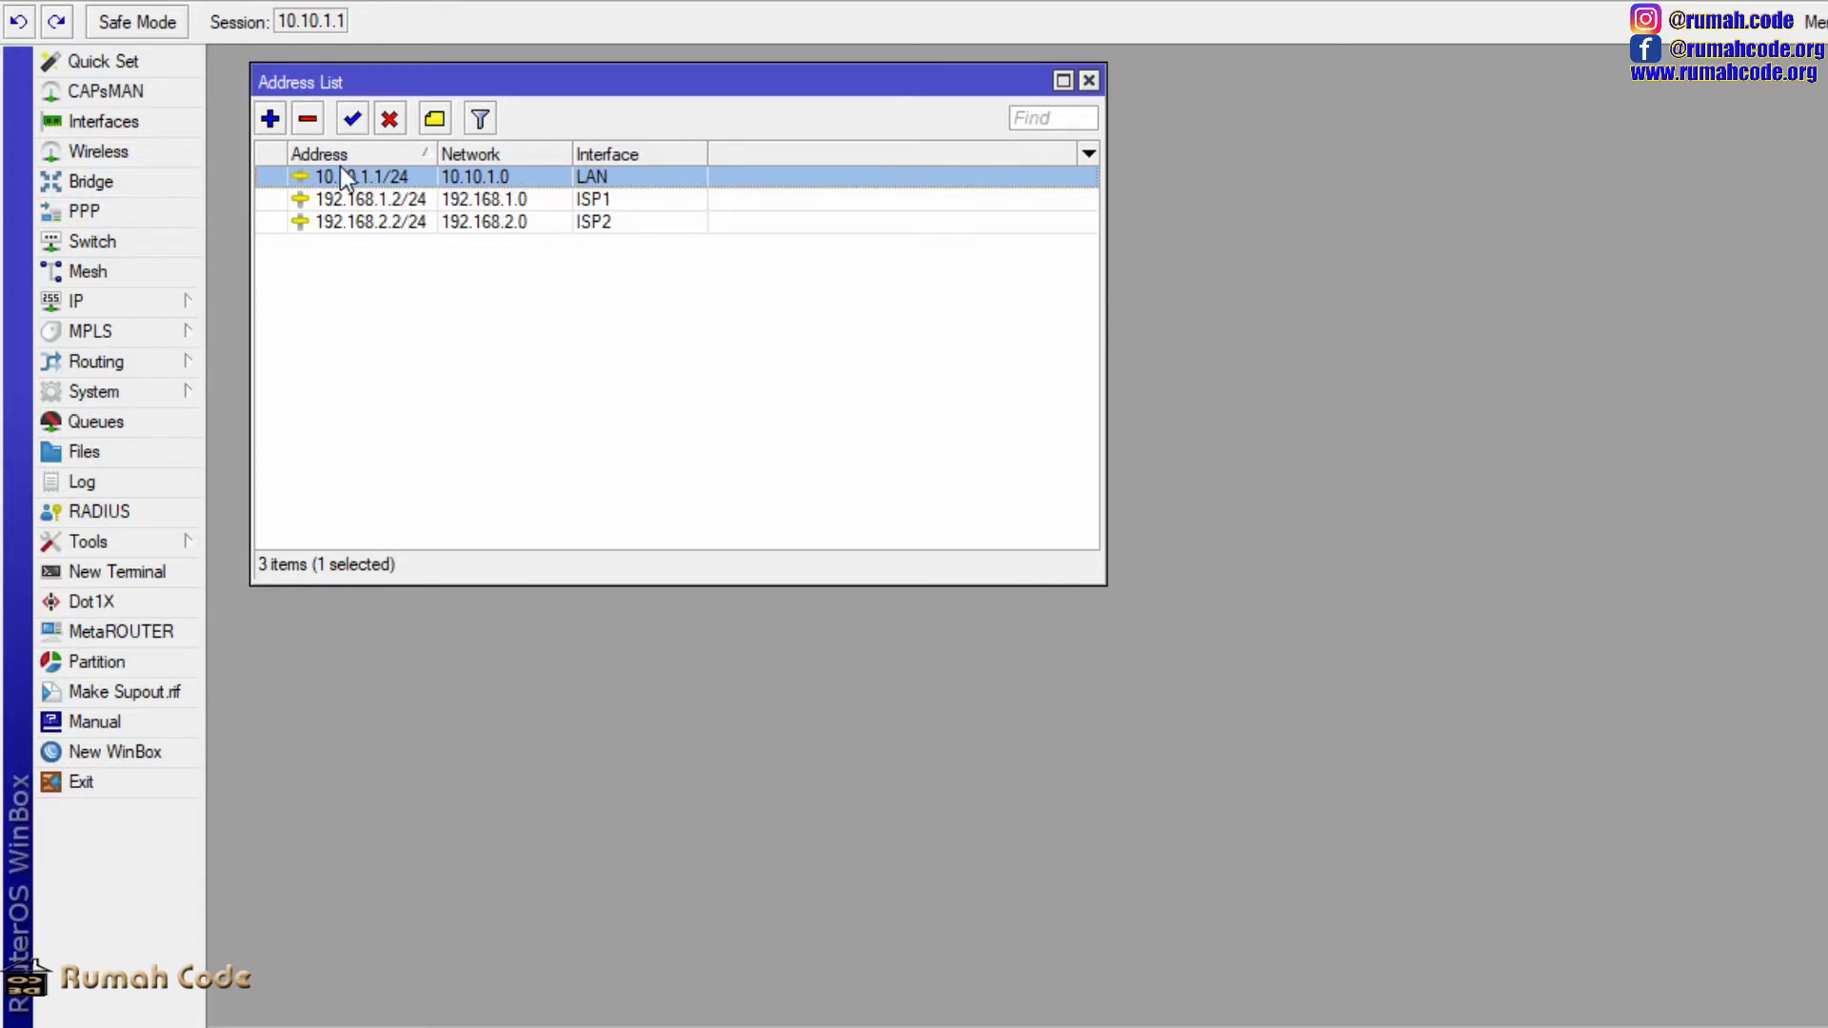
{"action": "left_click", "coordinate": [620, 357]}
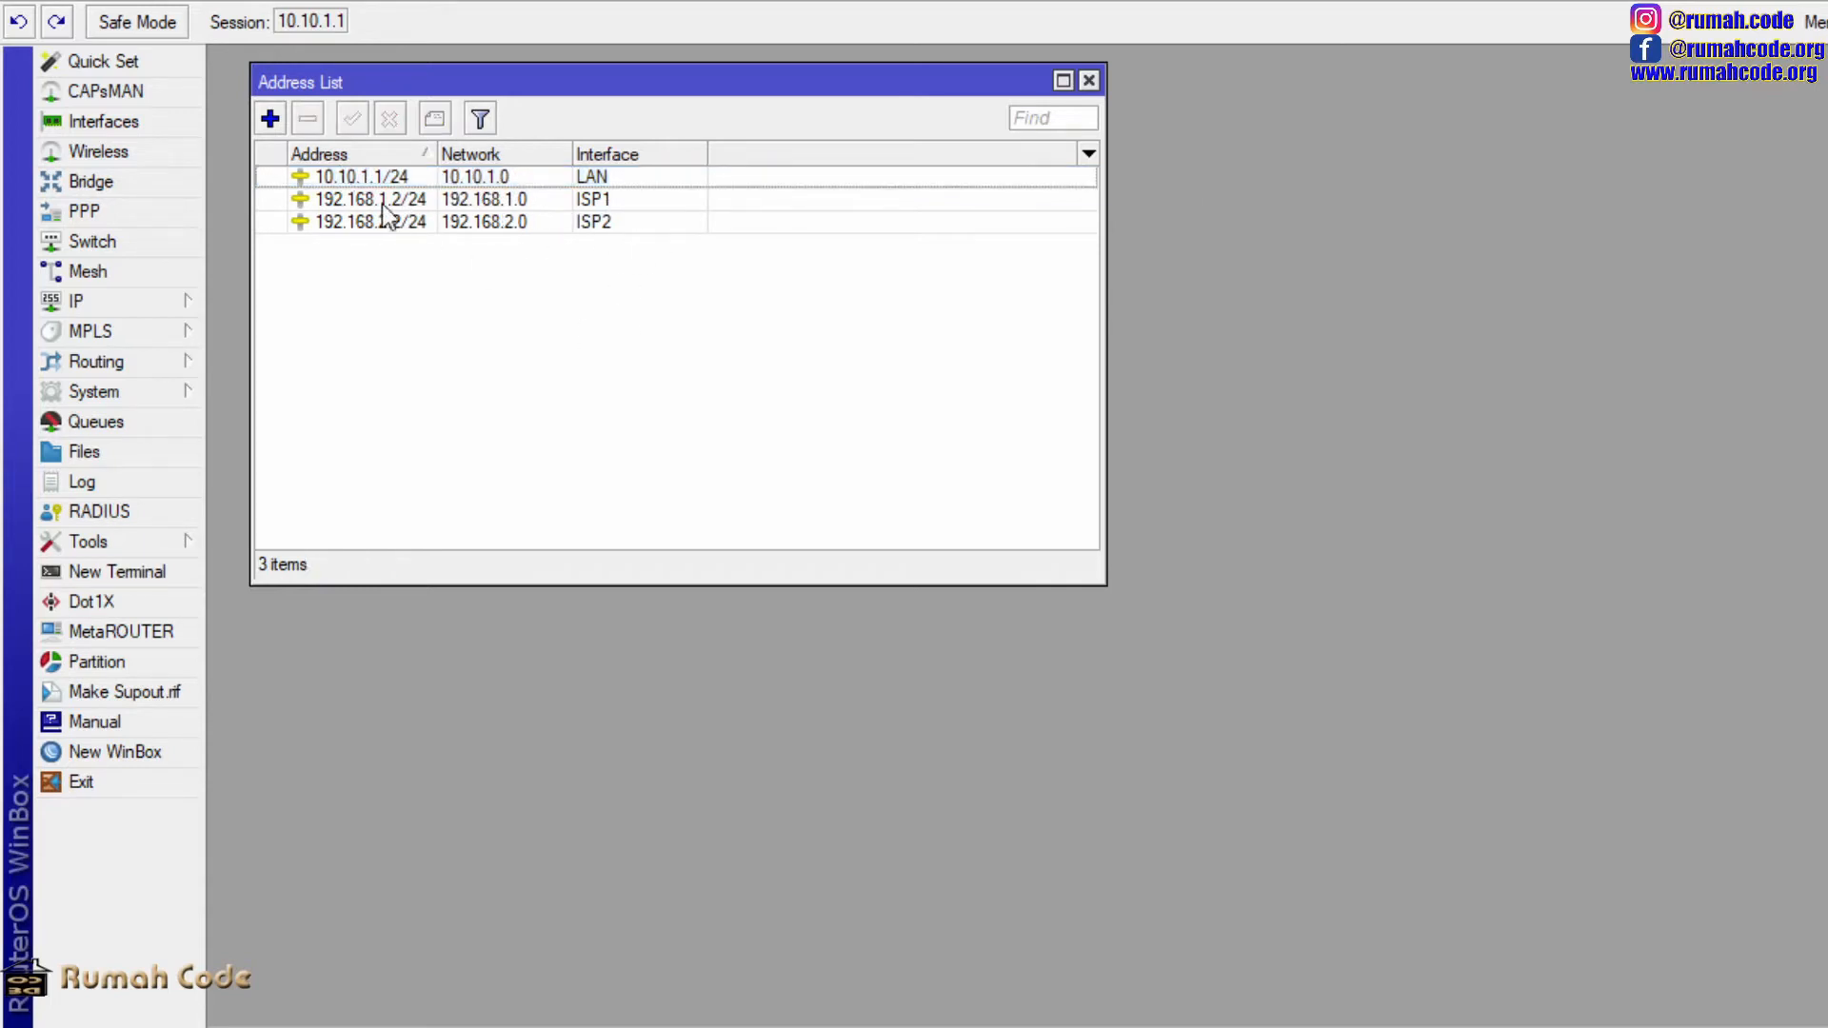
{"action": "left_click", "coordinate": [382, 203]}
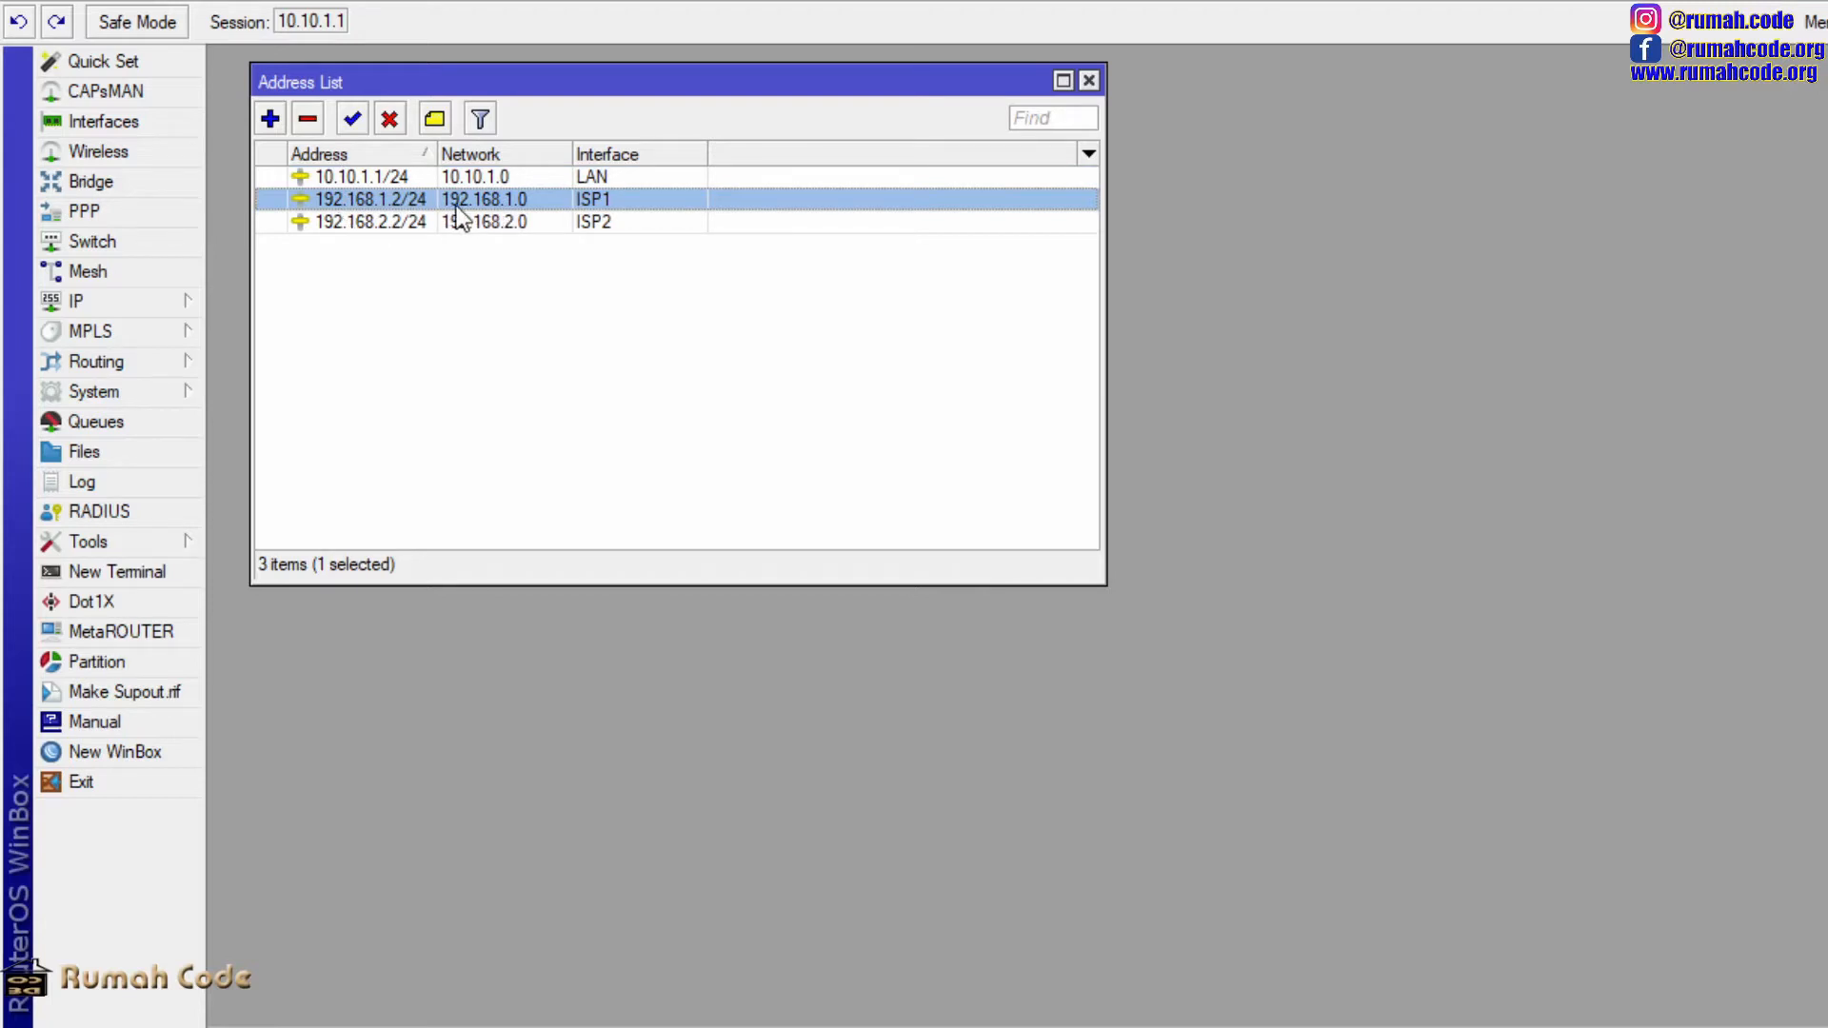
{"action": "left_click", "coordinate": [514, 224]}
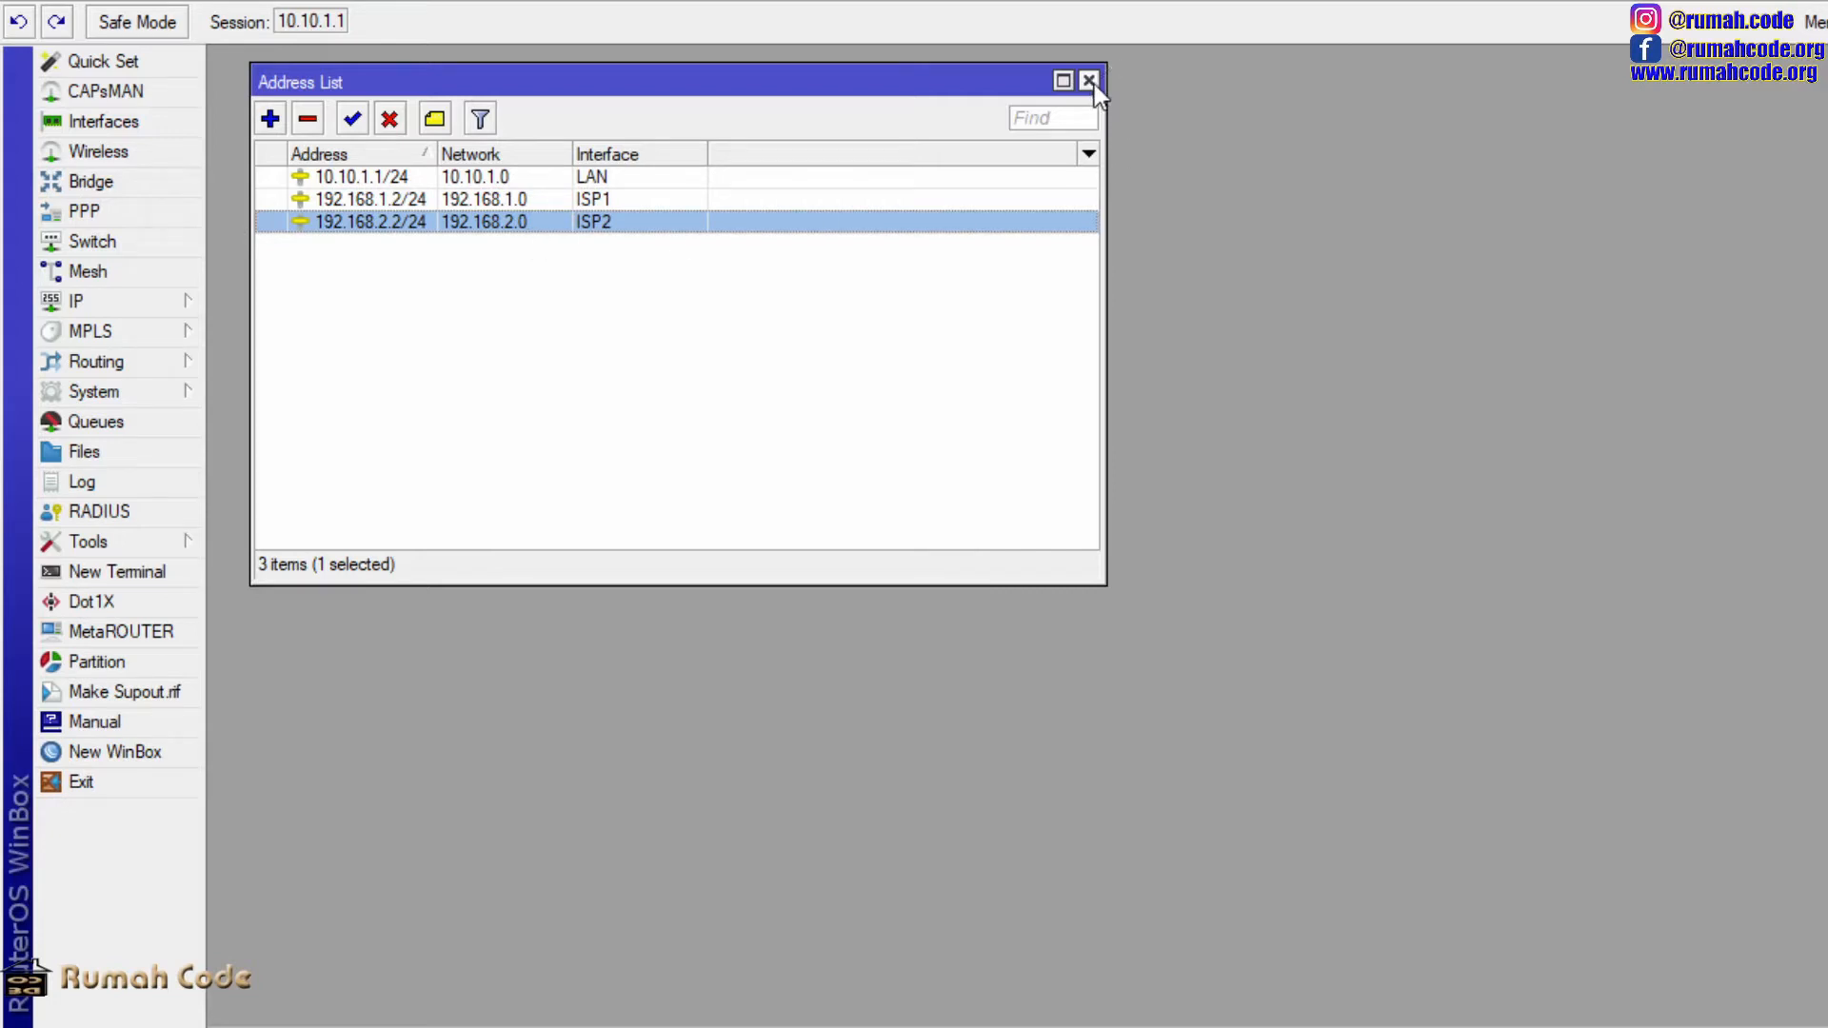
{"action": "left_click", "coordinate": [632, 177]}
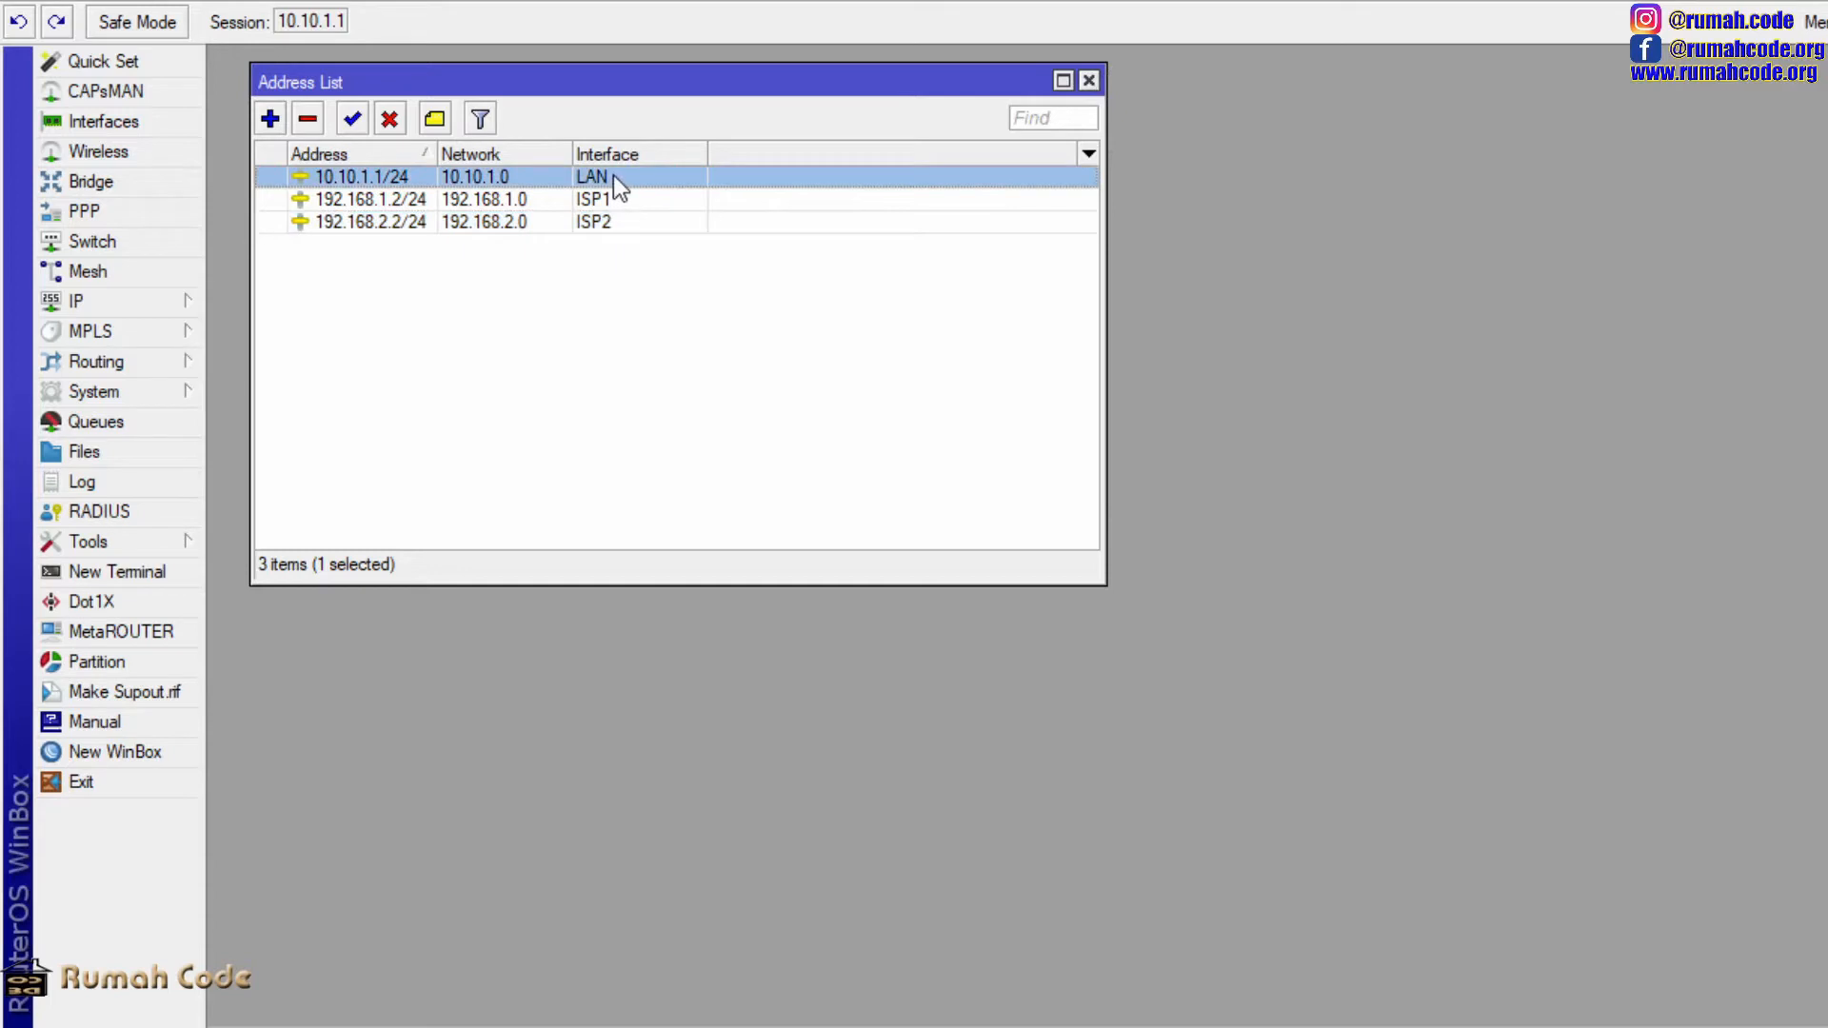
{"action": "left_click", "coordinate": [587, 204]}
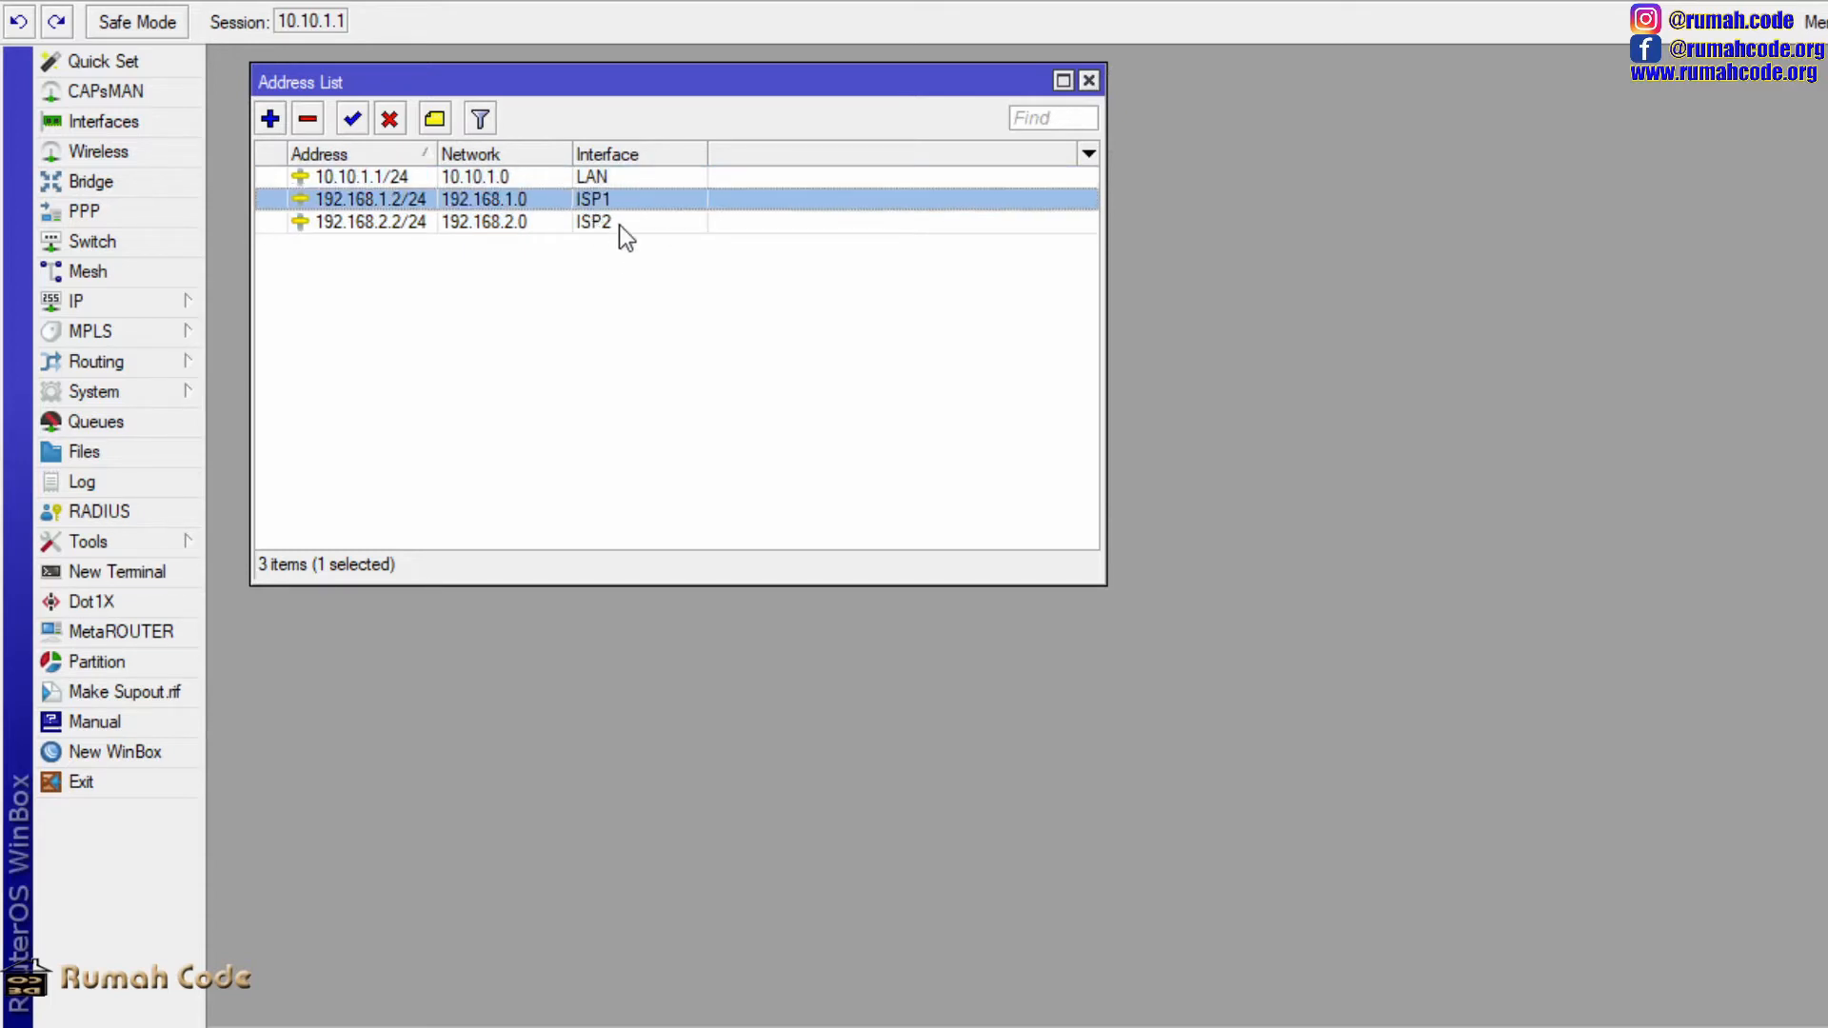
{"action": "left_click", "coordinate": [619, 224]}
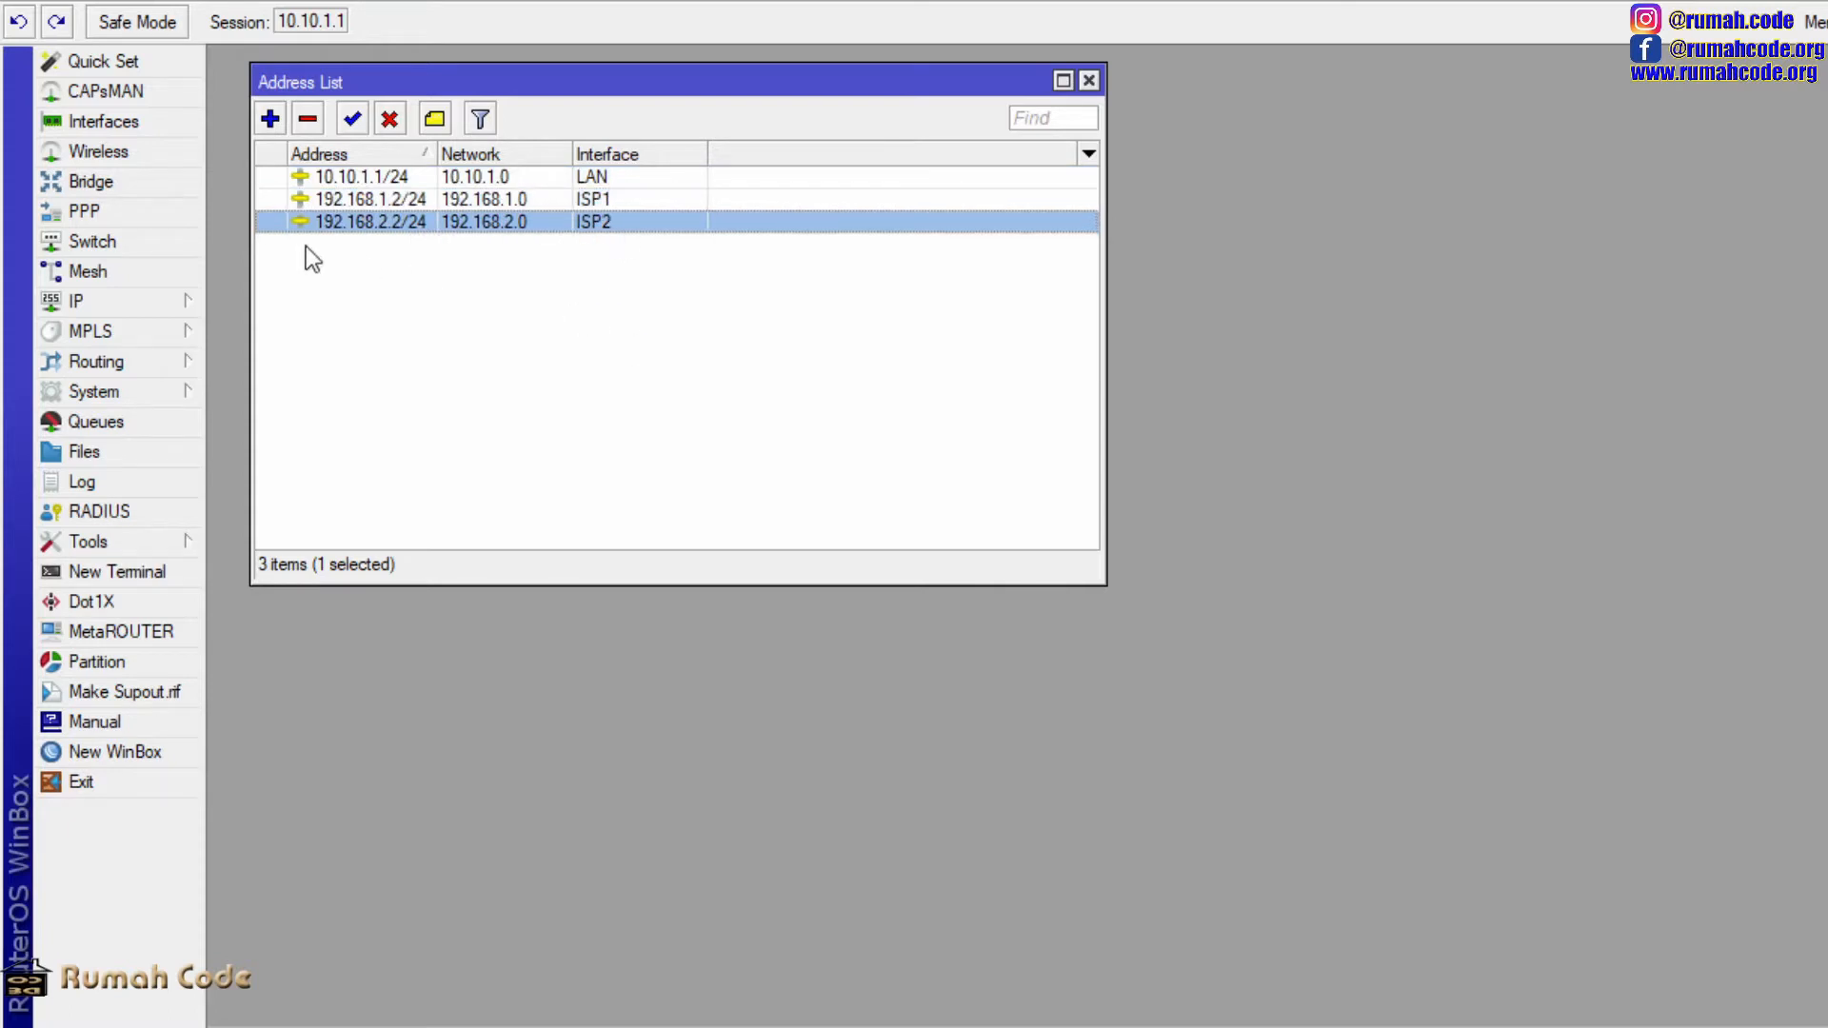
- Review the router's interfaces, checking the ISP1 and ISP2 Ethernet ports, the LAN bridge, ether3 and wlan1
{"action": "left_click", "coordinate": [127, 116]}
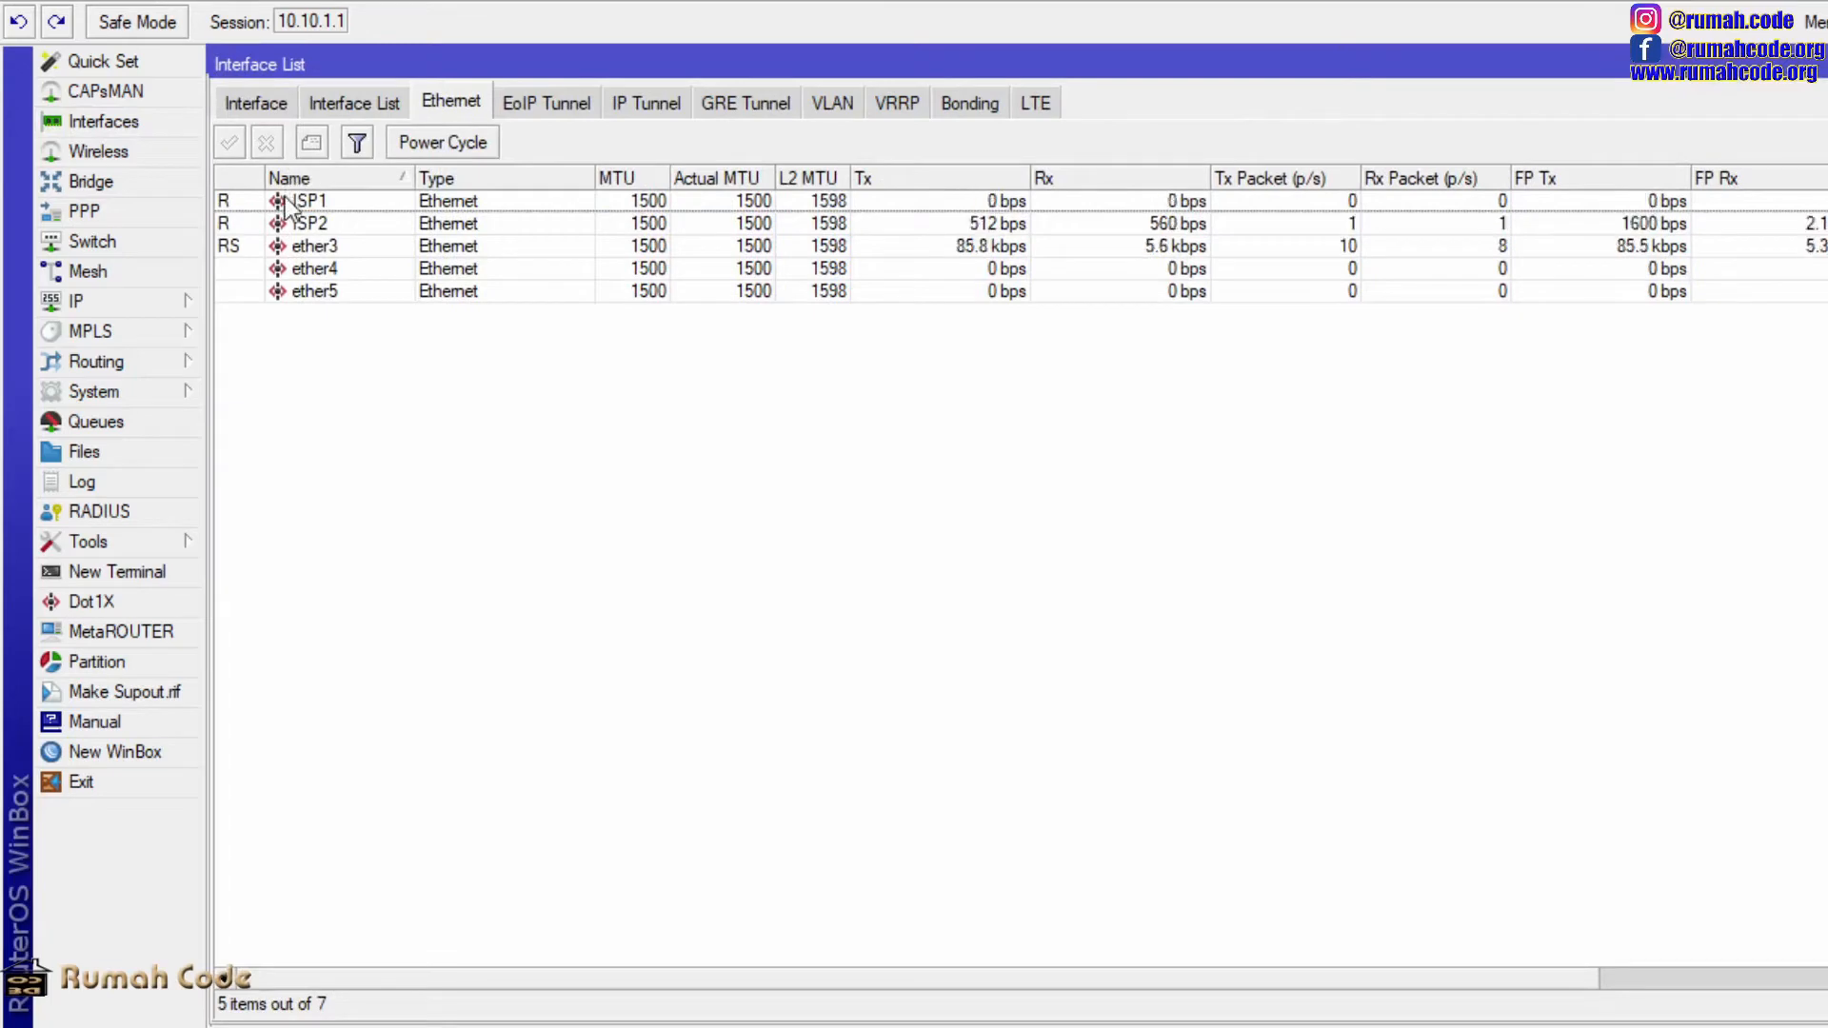
{"action": "left_click", "coordinate": [294, 202]}
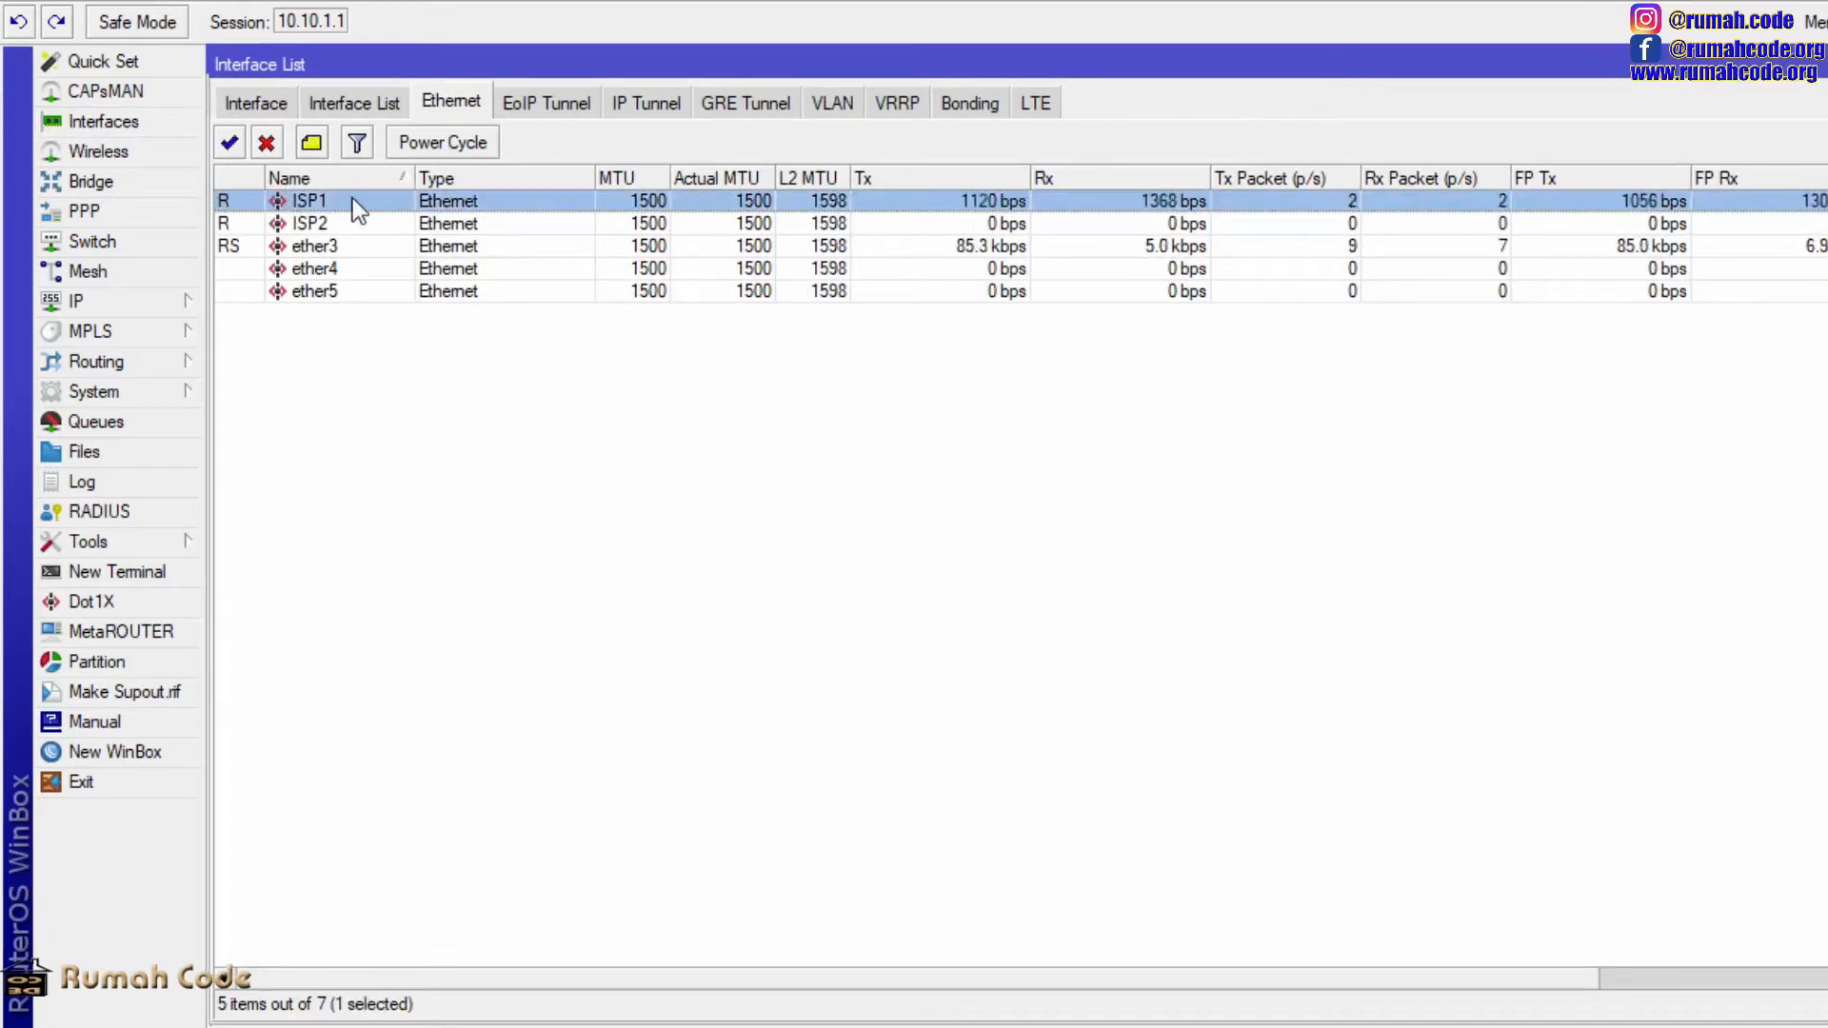
{"action": "left_click", "coordinate": [310, 223]}
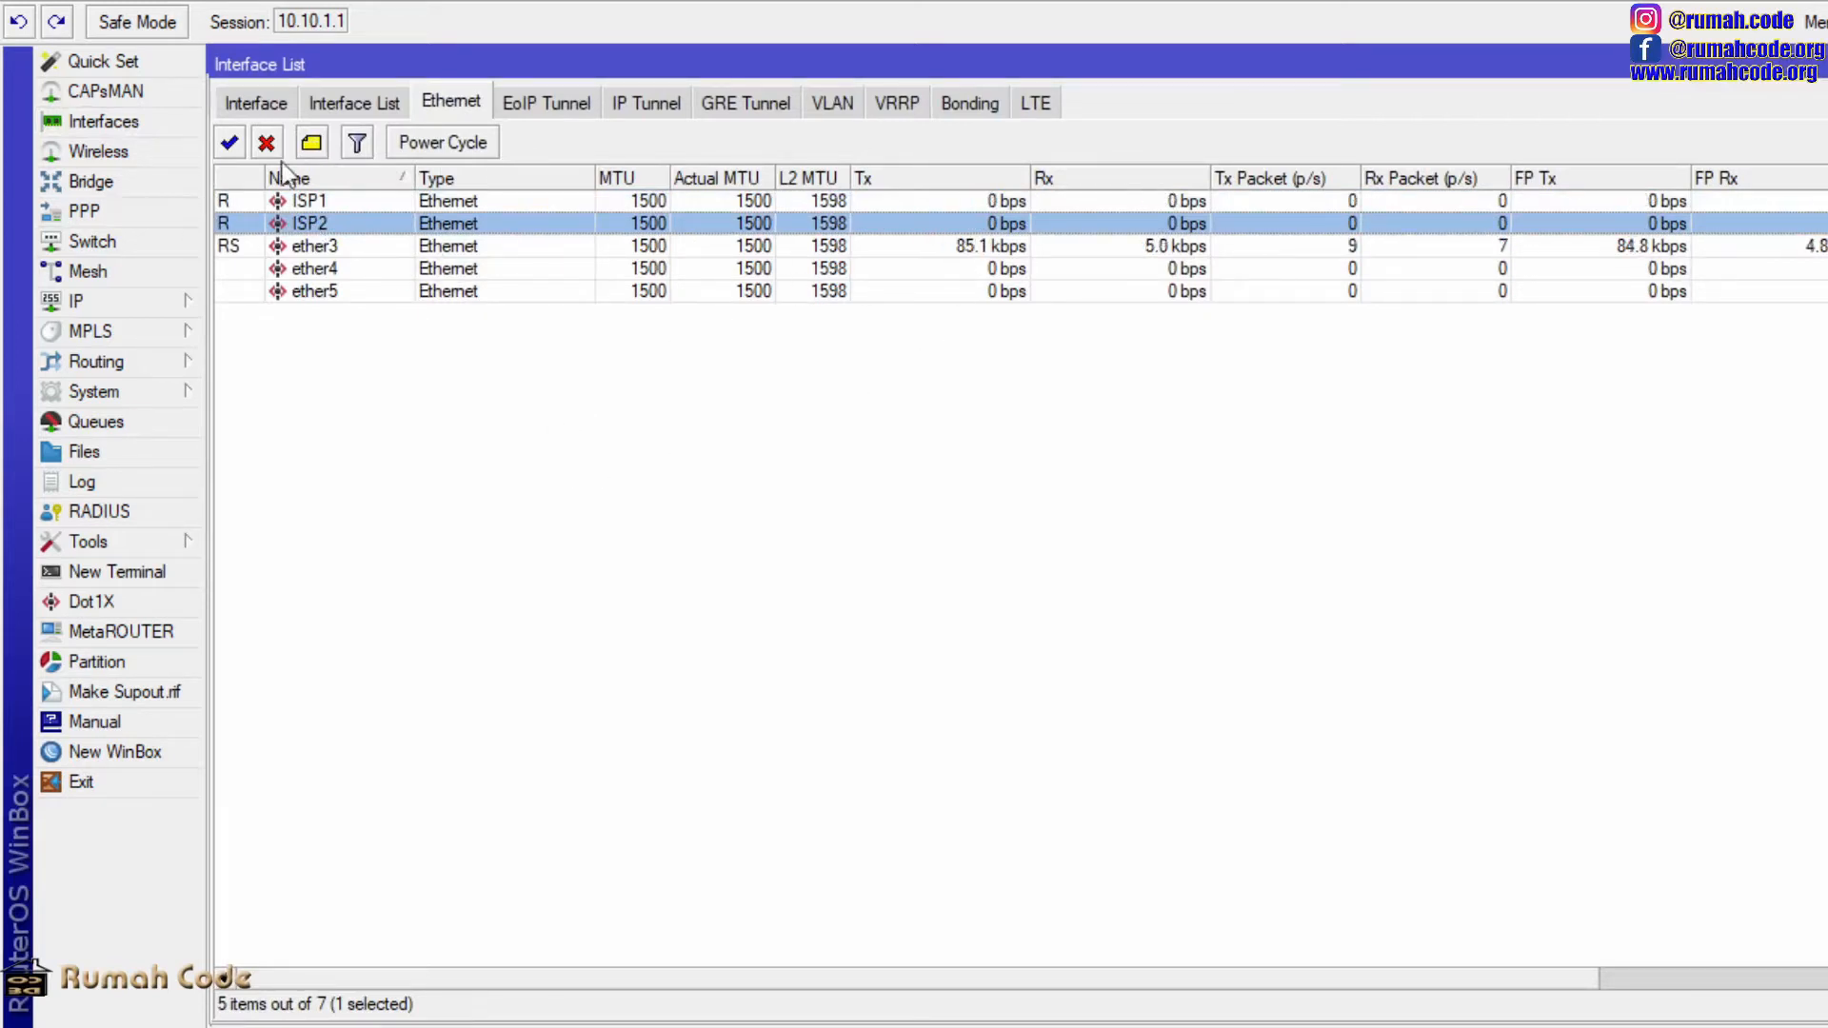
{"action": "left_click", "coordinate": [273, 101]}
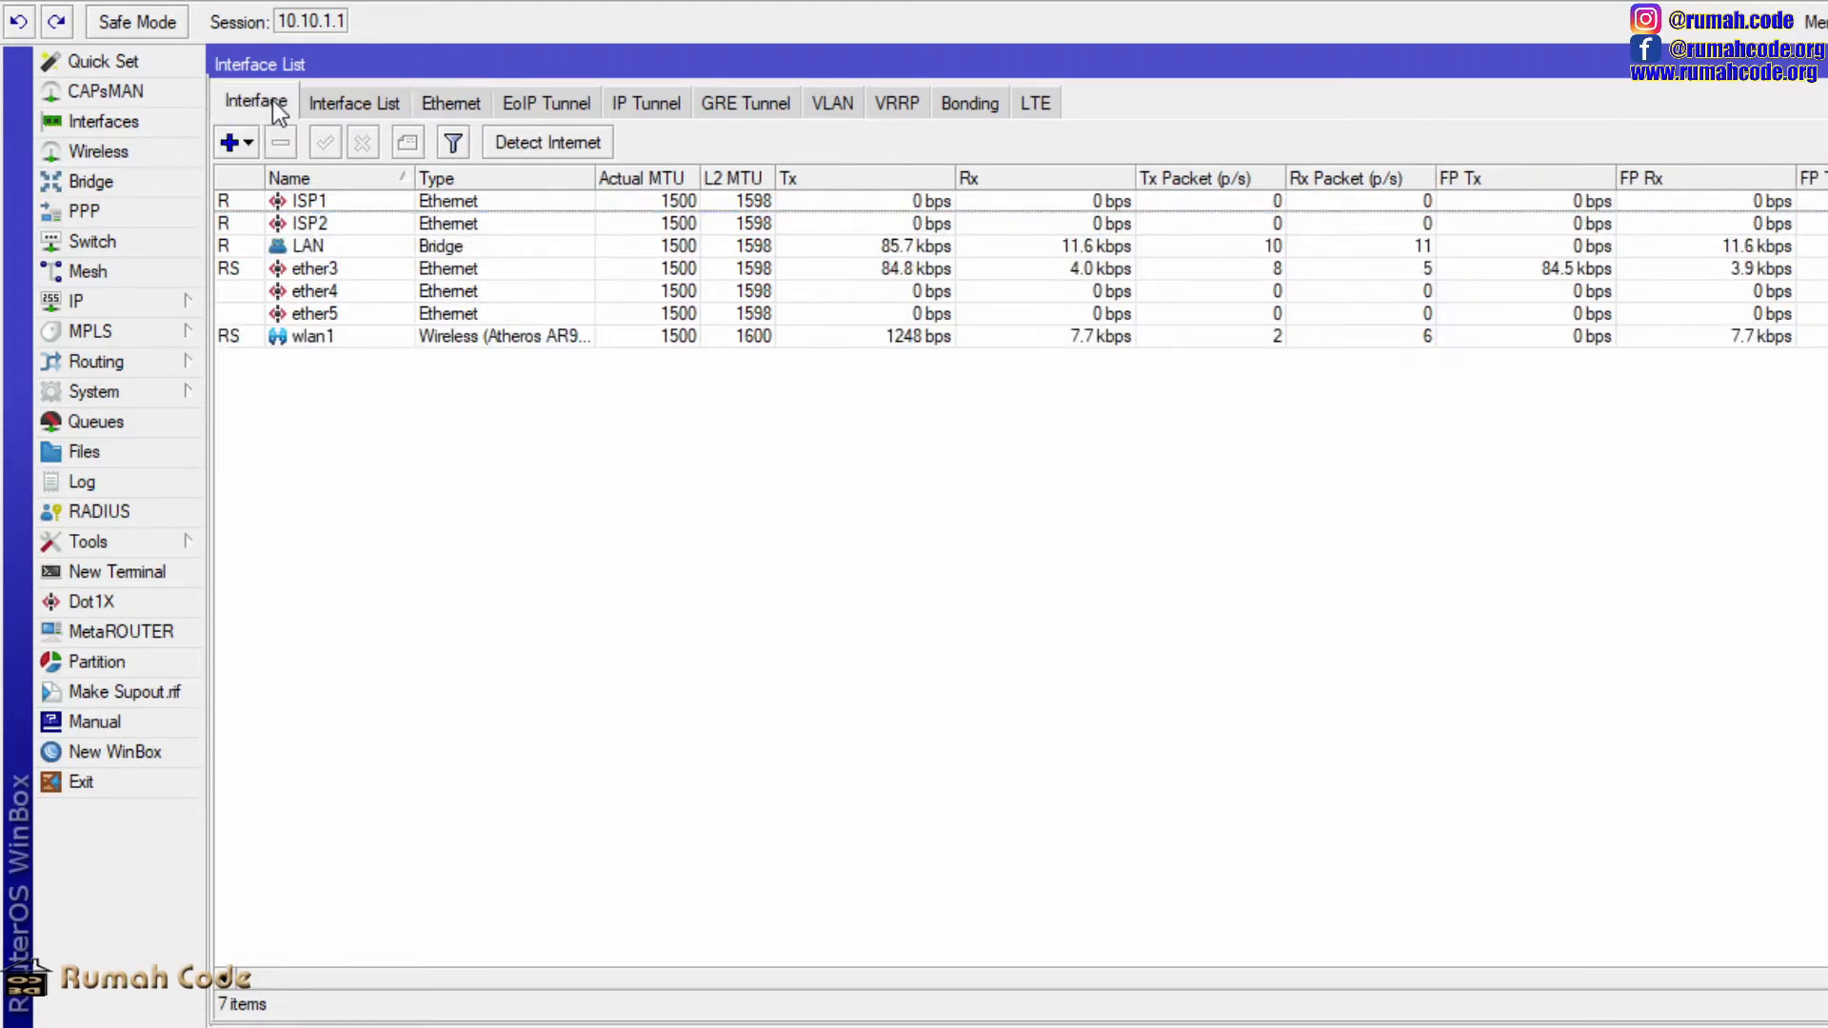
{"action": "left_click", "coordinate": [364, 248]}
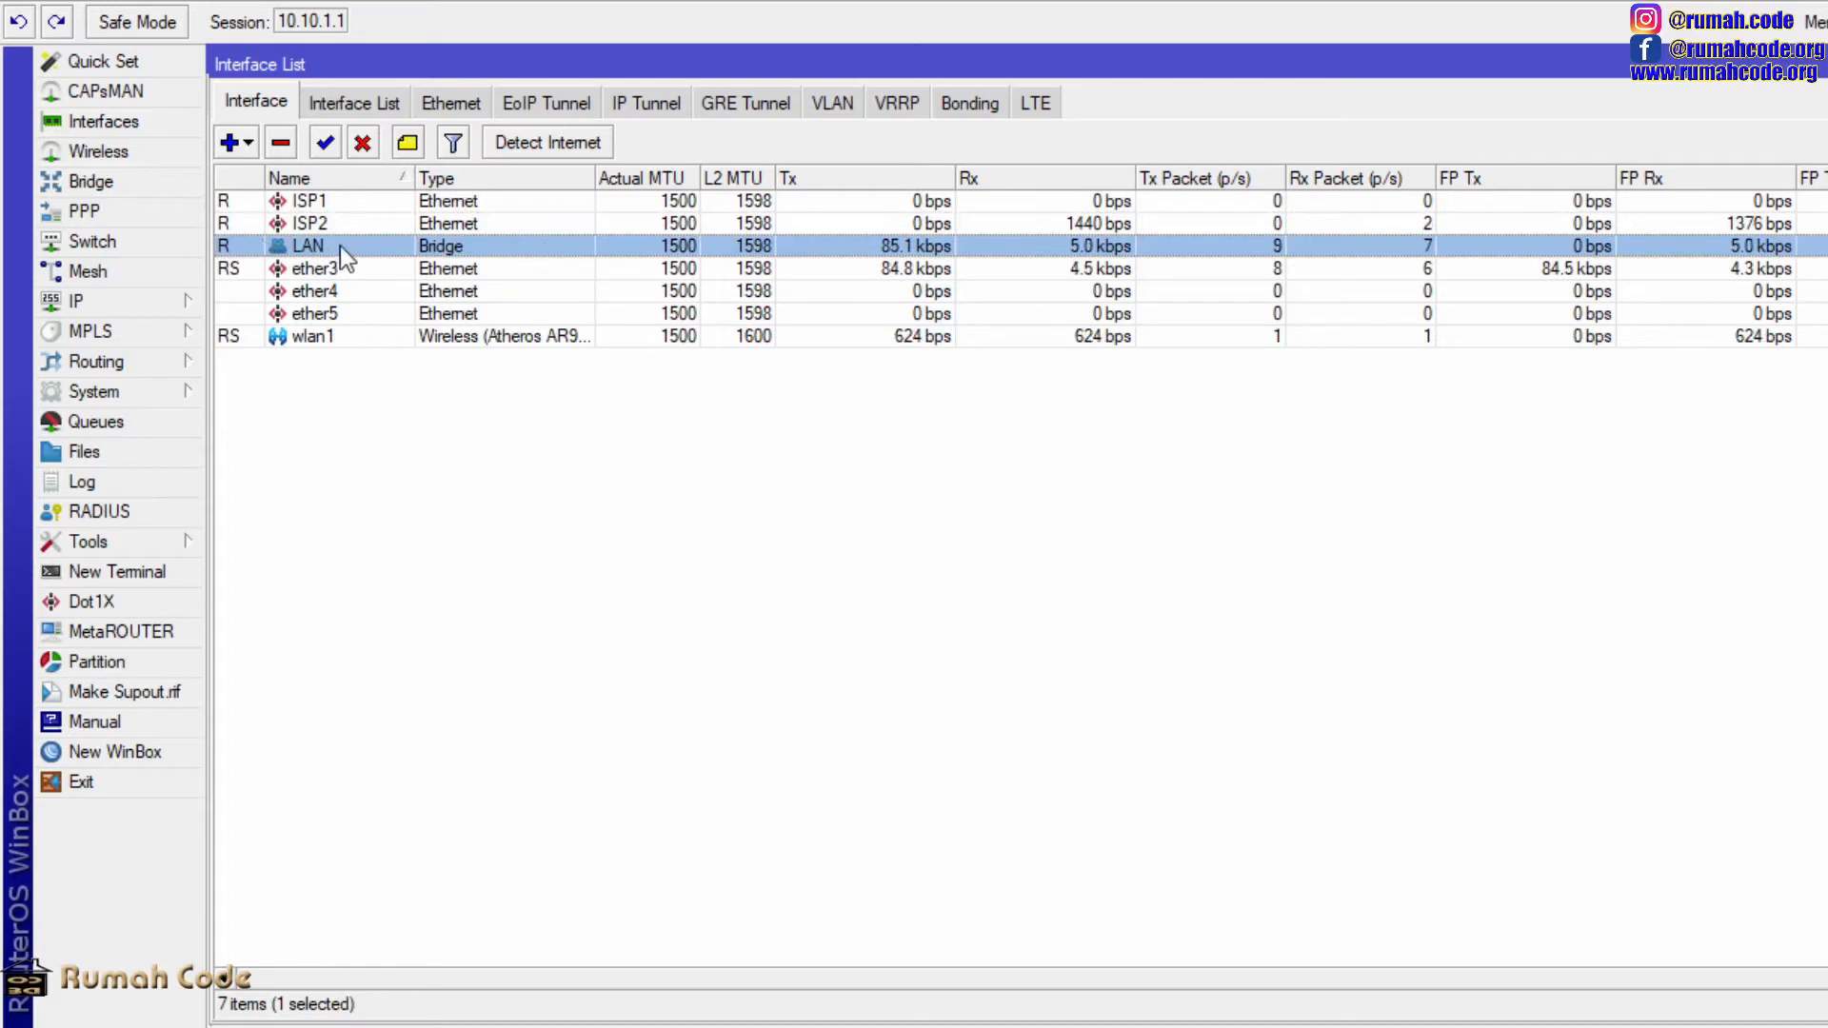
{"action": "left_click", "coordinate": [322, 271]}
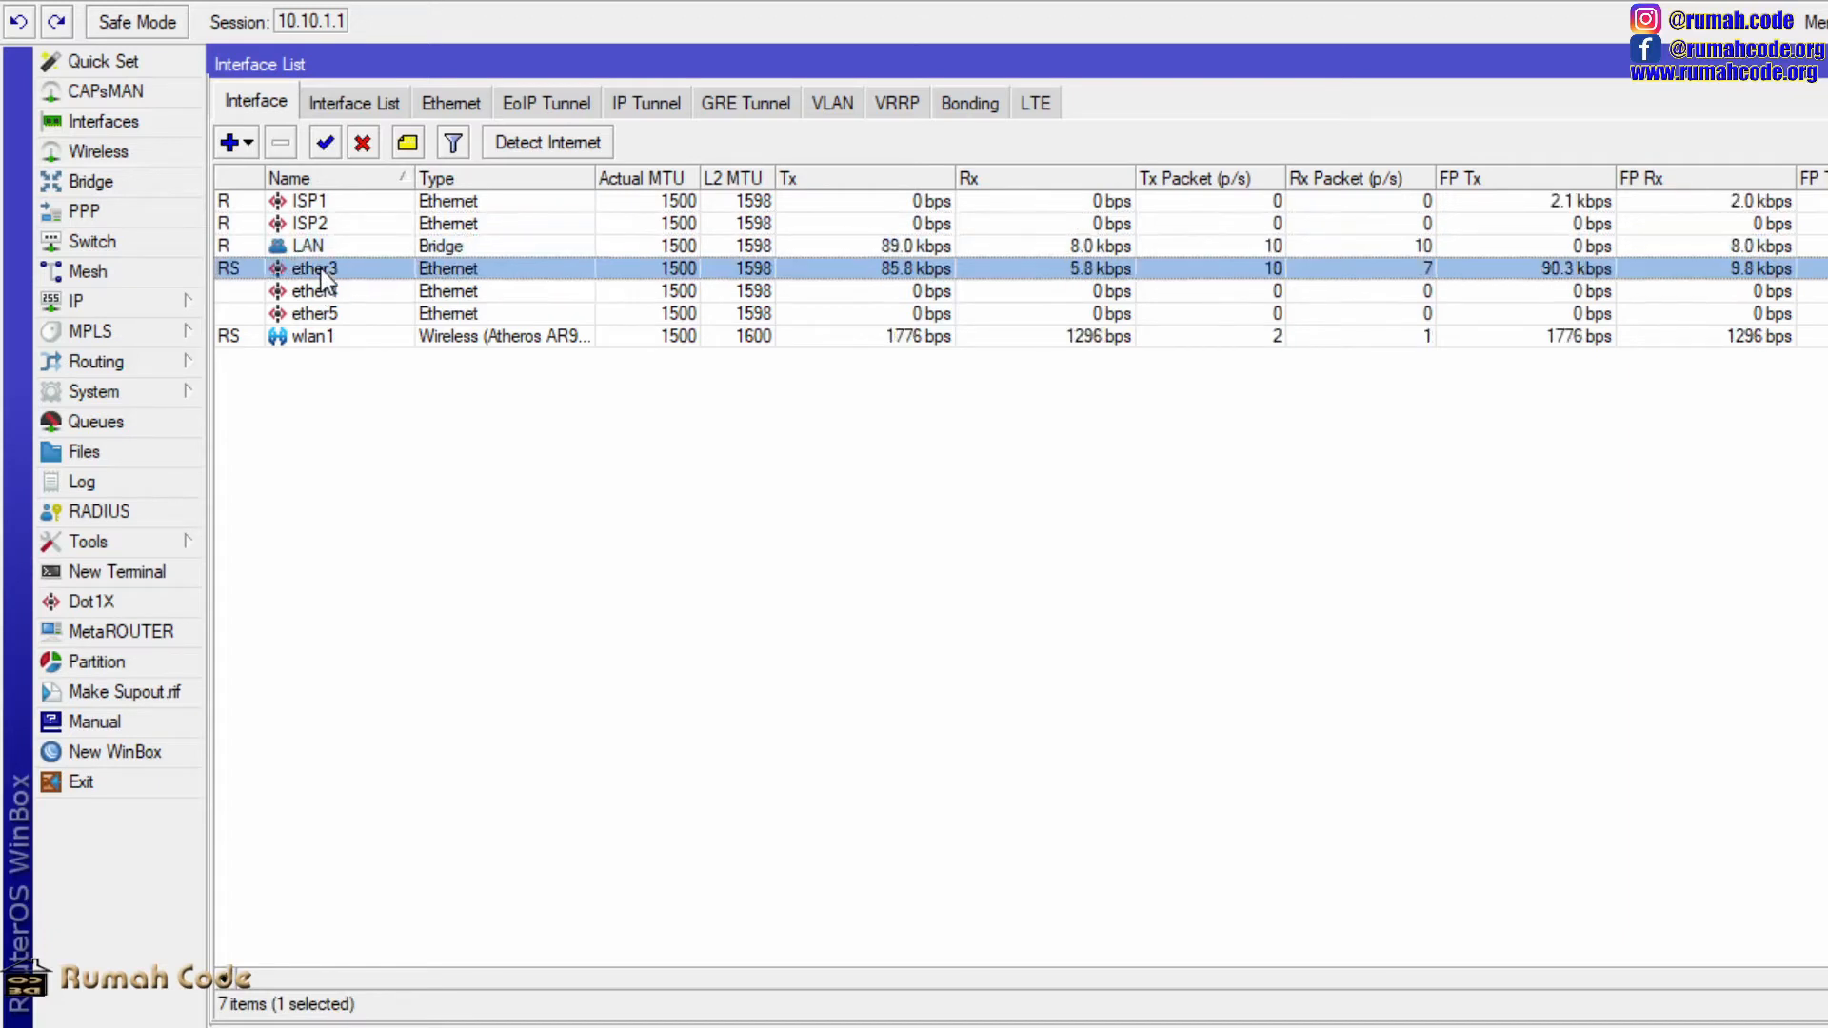
{"action": "left_click", "coordinate": [308, 335]}
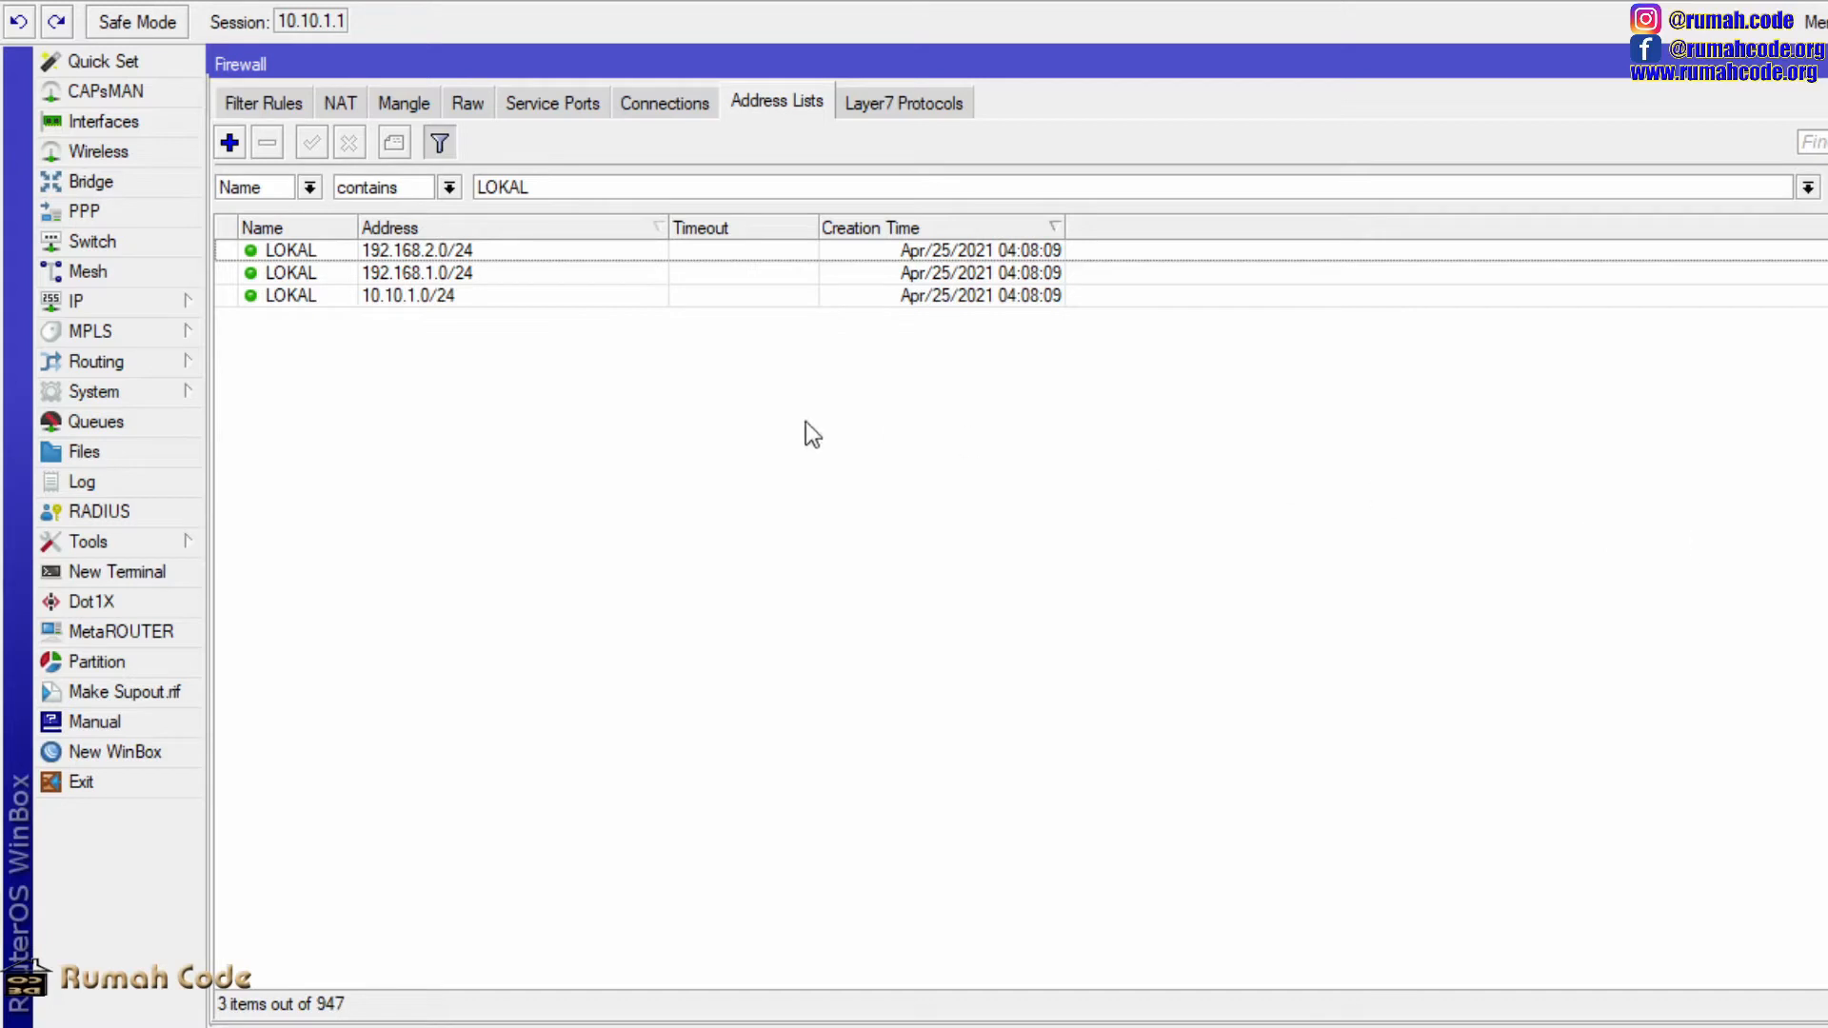
- Check the first two network entries of the LOKAL list in the firewall address lists
{"action": "left_click", "coordinate": [348, 250]}
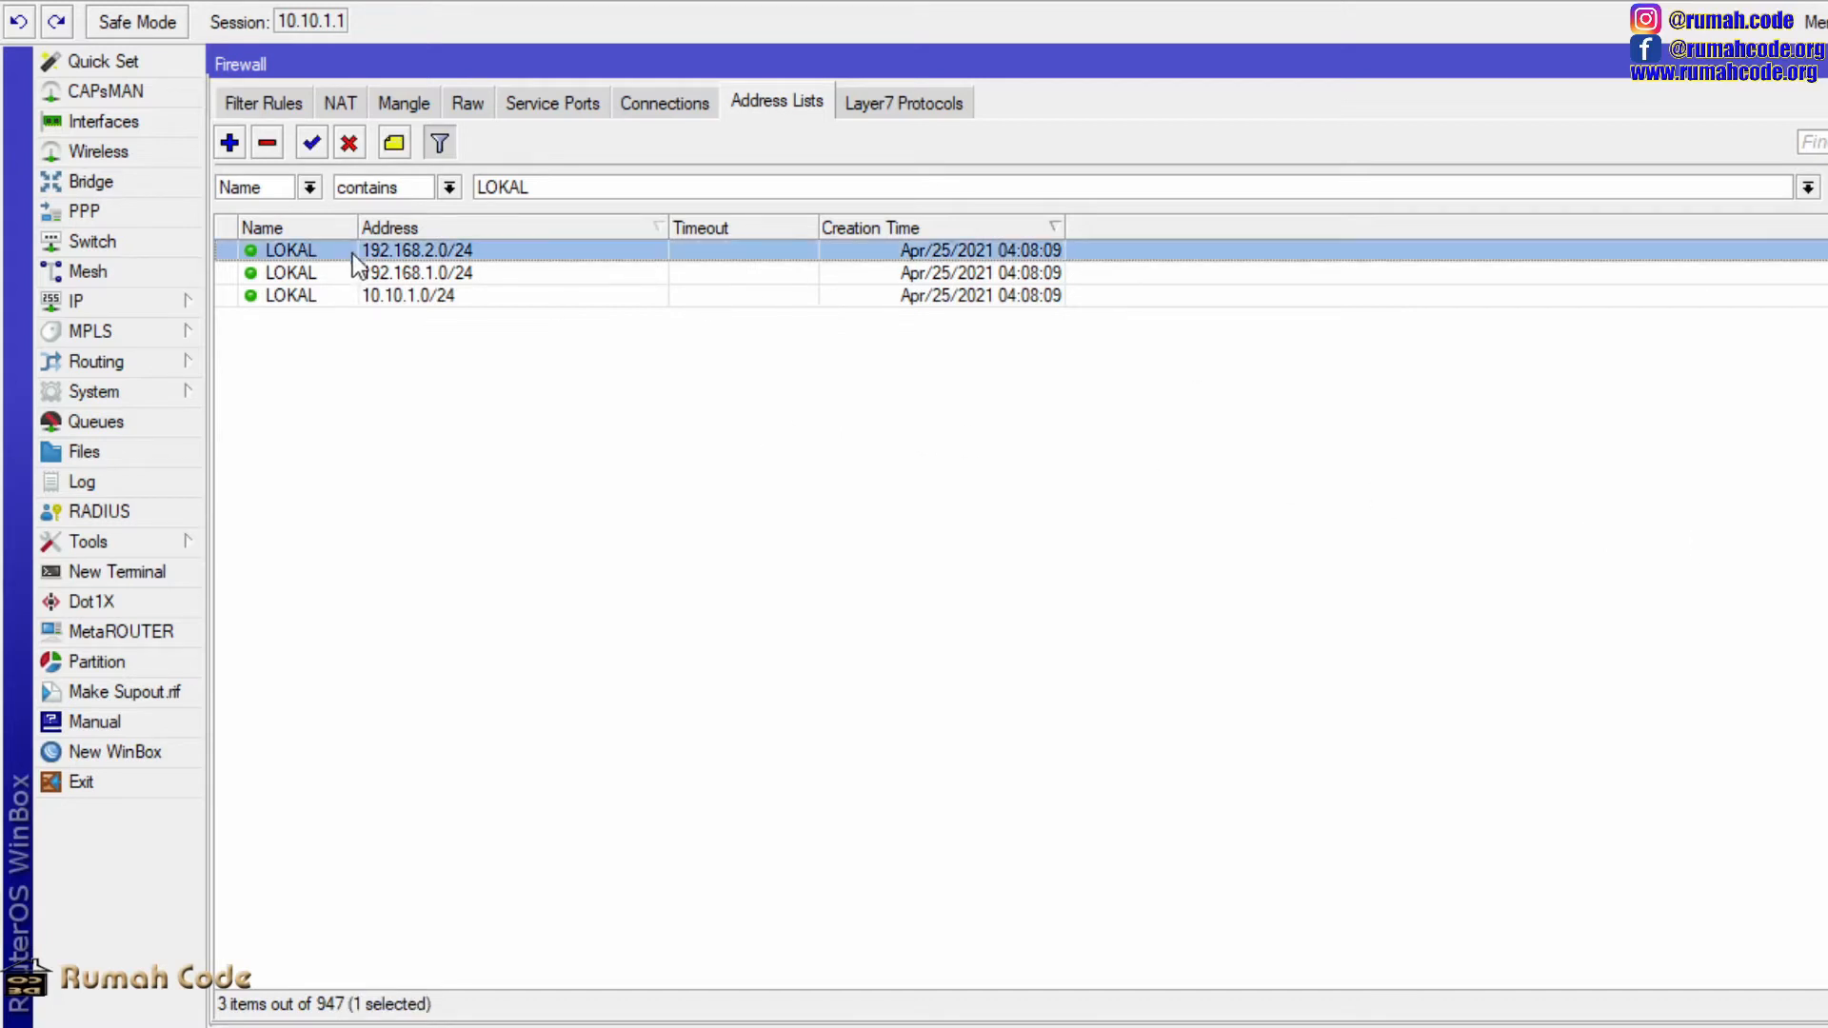
{"action": "left_click", "coordinate": [365, 276]}
{"action": "left_click", "coordinate": [419, 251]}
- Arrange the shortened IP address list above the firewall window so that both lists are readable together
{"action": "double_click", "coordinate": [1669, 57]}
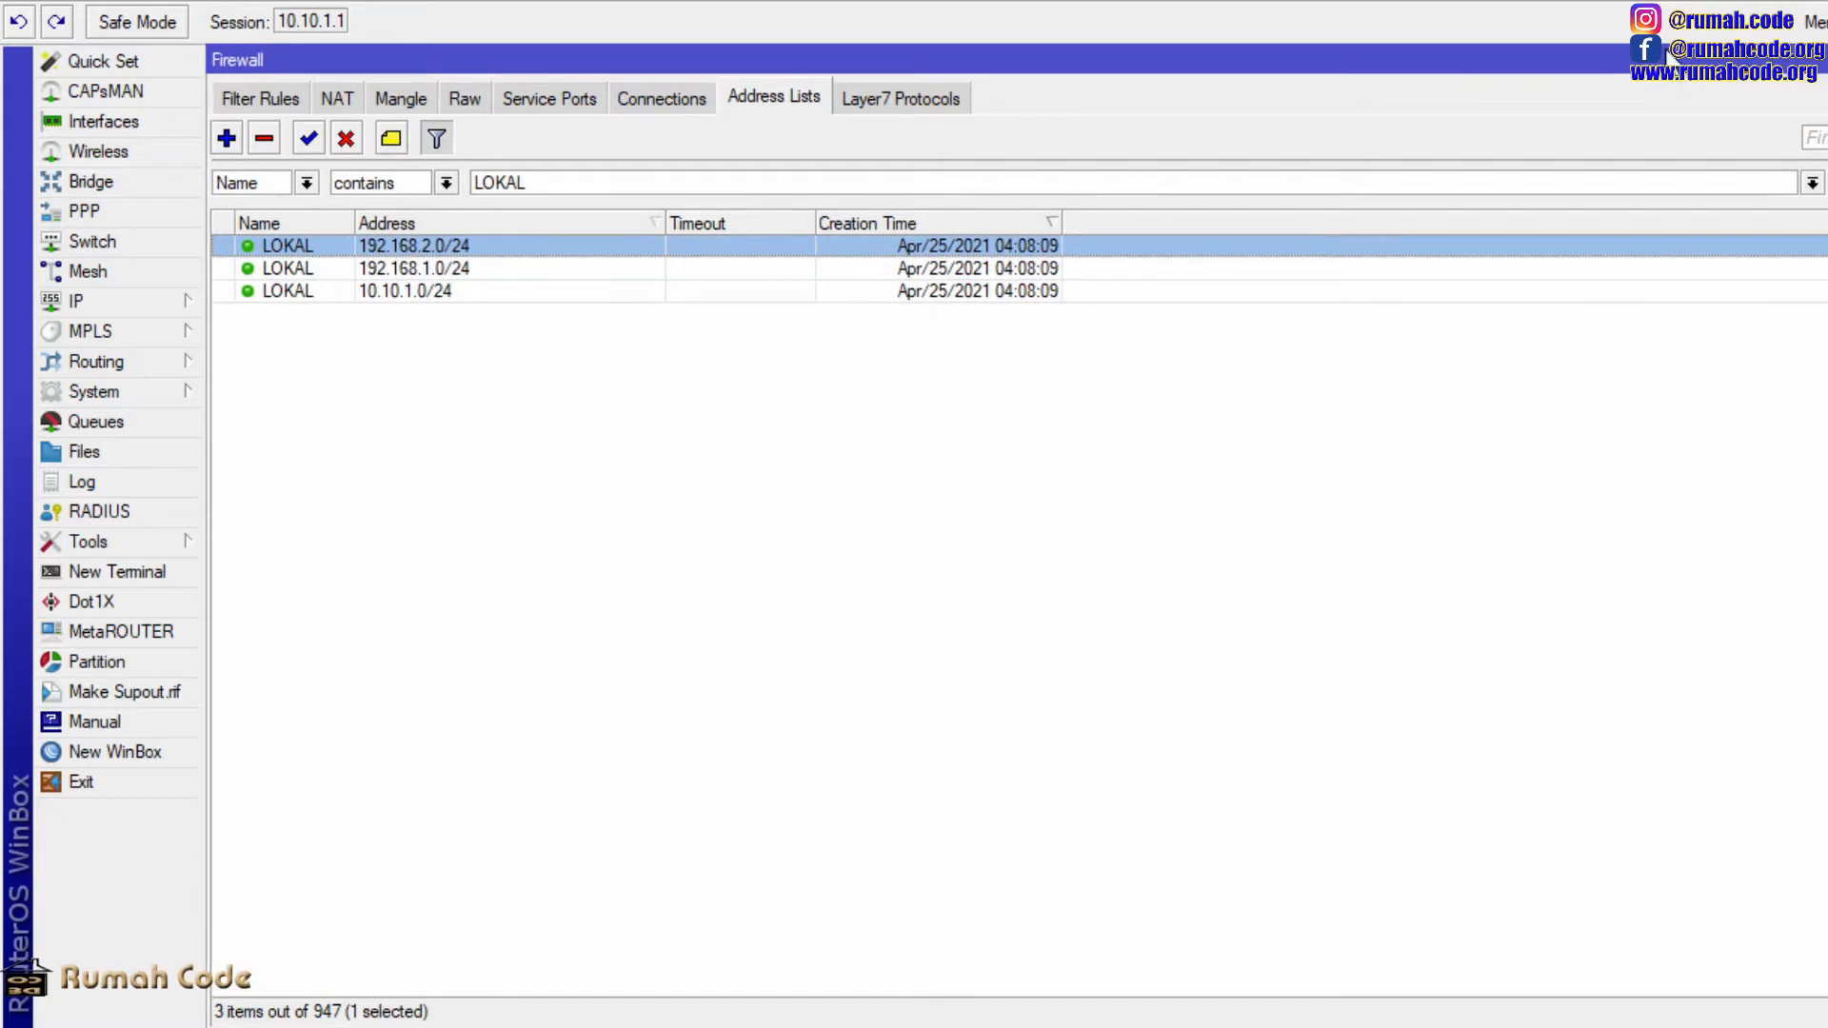
{"action": "double_click", "coordinate": [1729, 59]}
{"action": "left_click_drag", "start_coordinate": [1728, 46], "coordinate": [1728, 302]}
{"action": "left_click", "coordinate": [825, 266]}
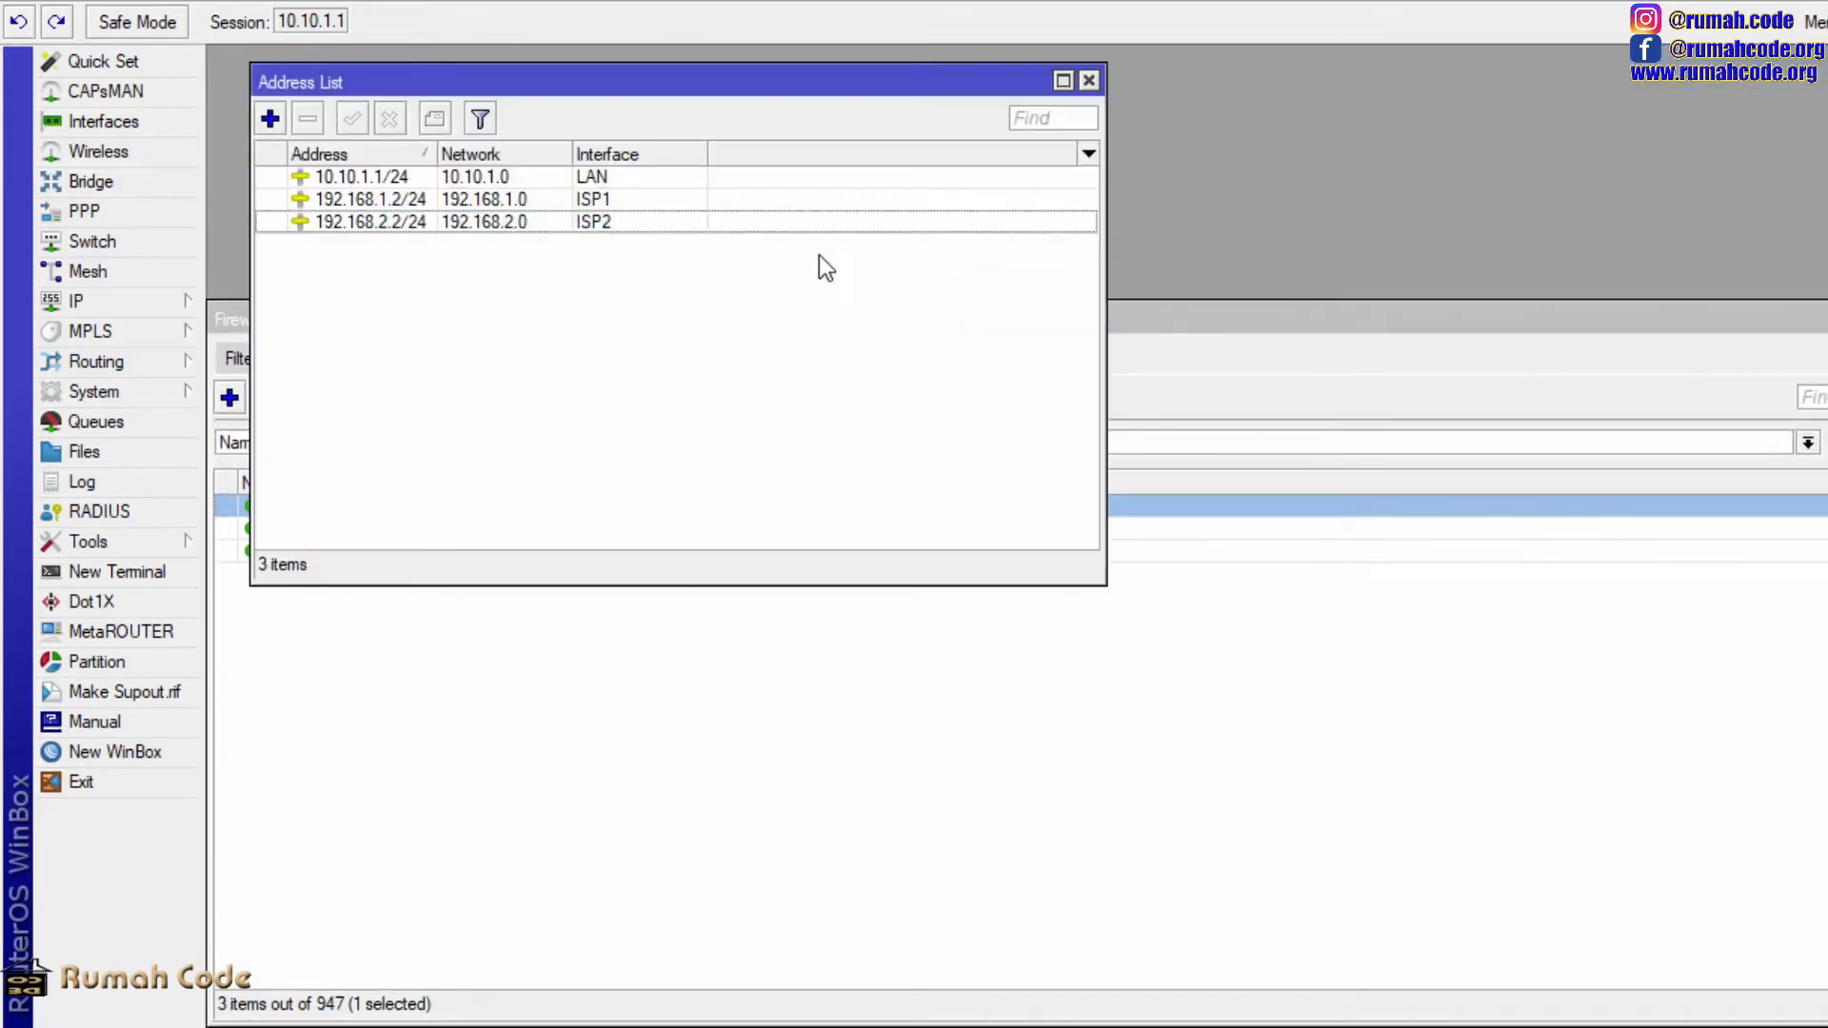
{"action": "left_click_drag", "start_coordinate": [539, 584], "coordinate": [529, 330]}
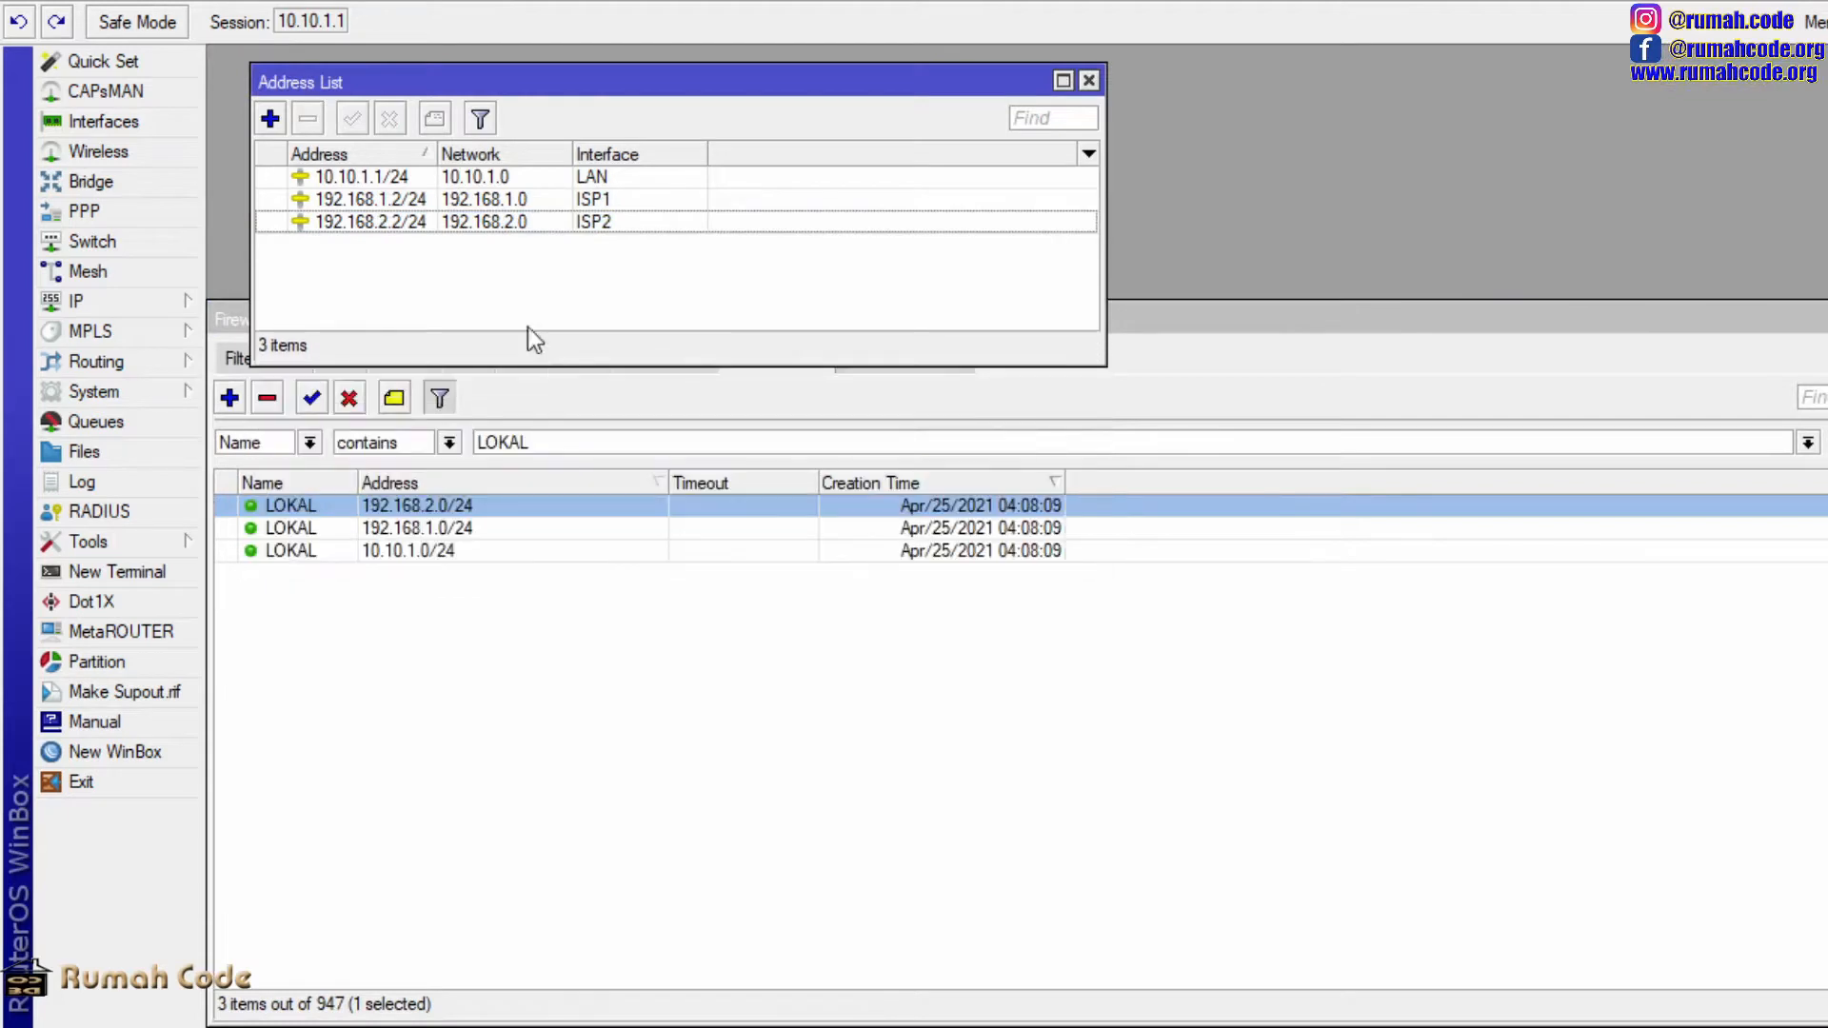
- Compare the networks of the LAN, ISP1 and ISP2 addresses with the entries of the LOKAL firewall address list
{"action": "left_click", "coordinate": [428, 179]}
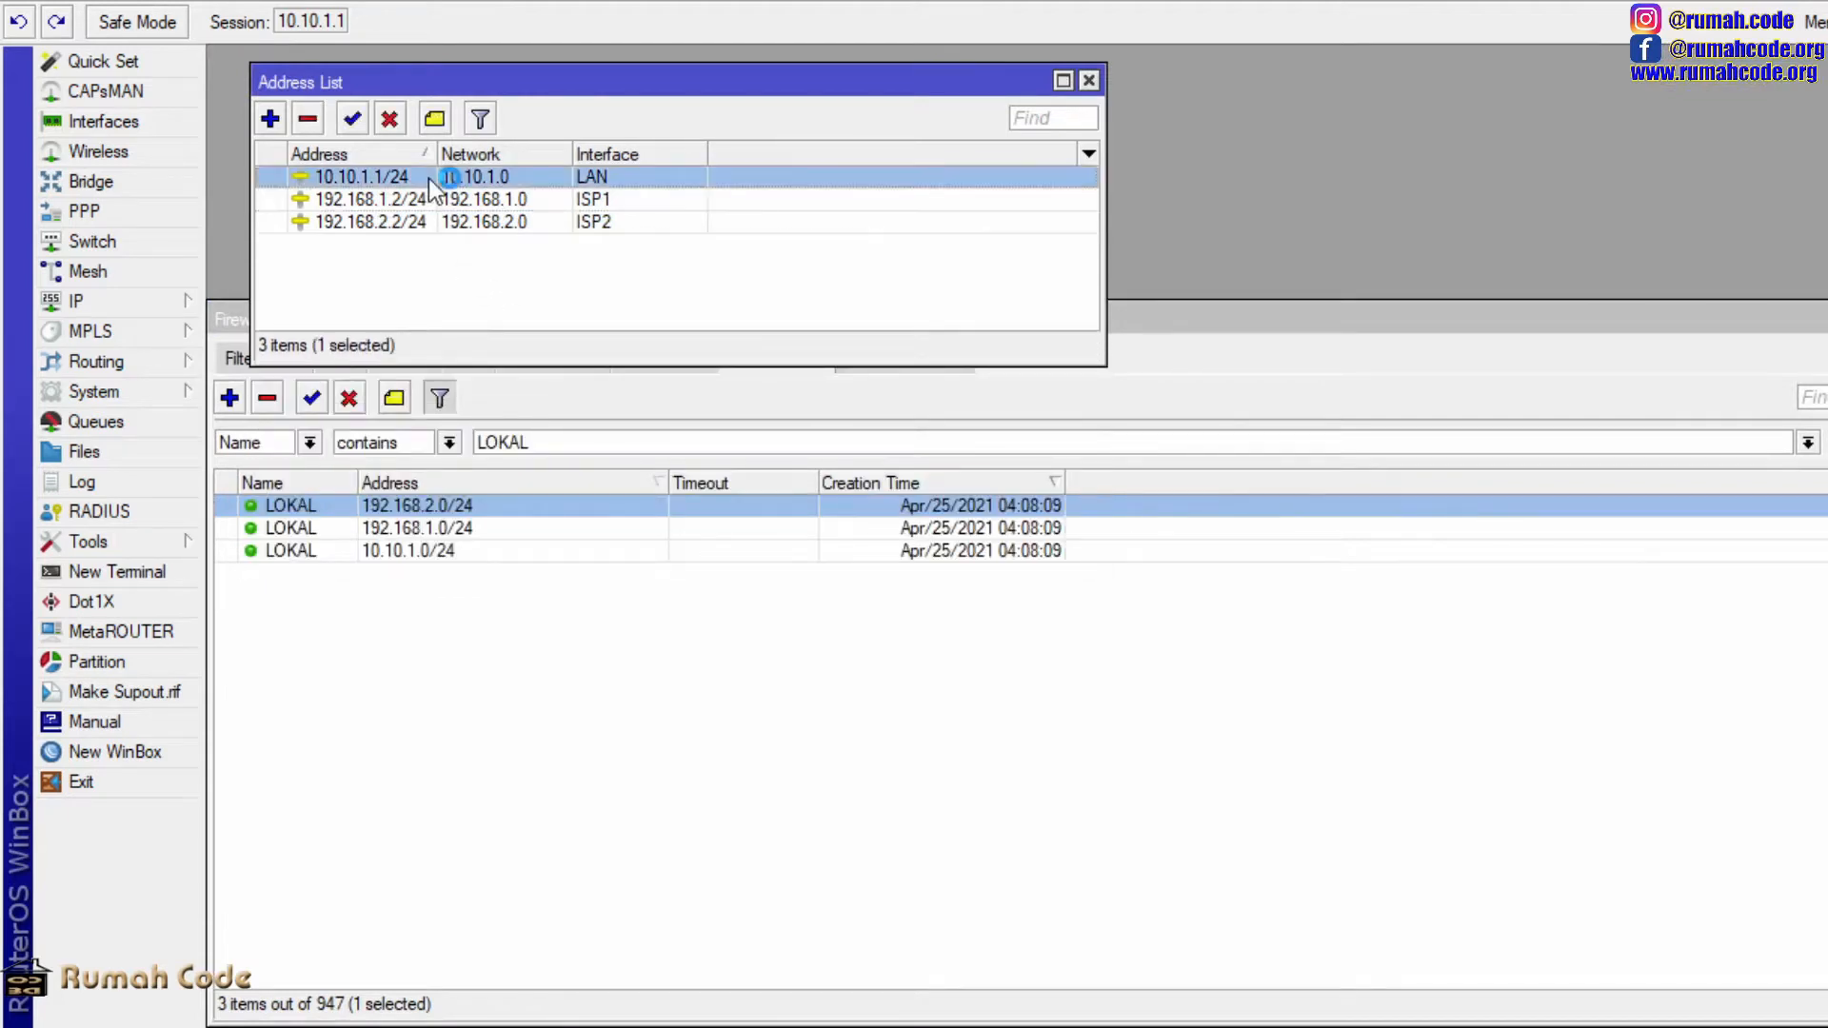
{"action": "left_click", "coordinate": [491, 200]}
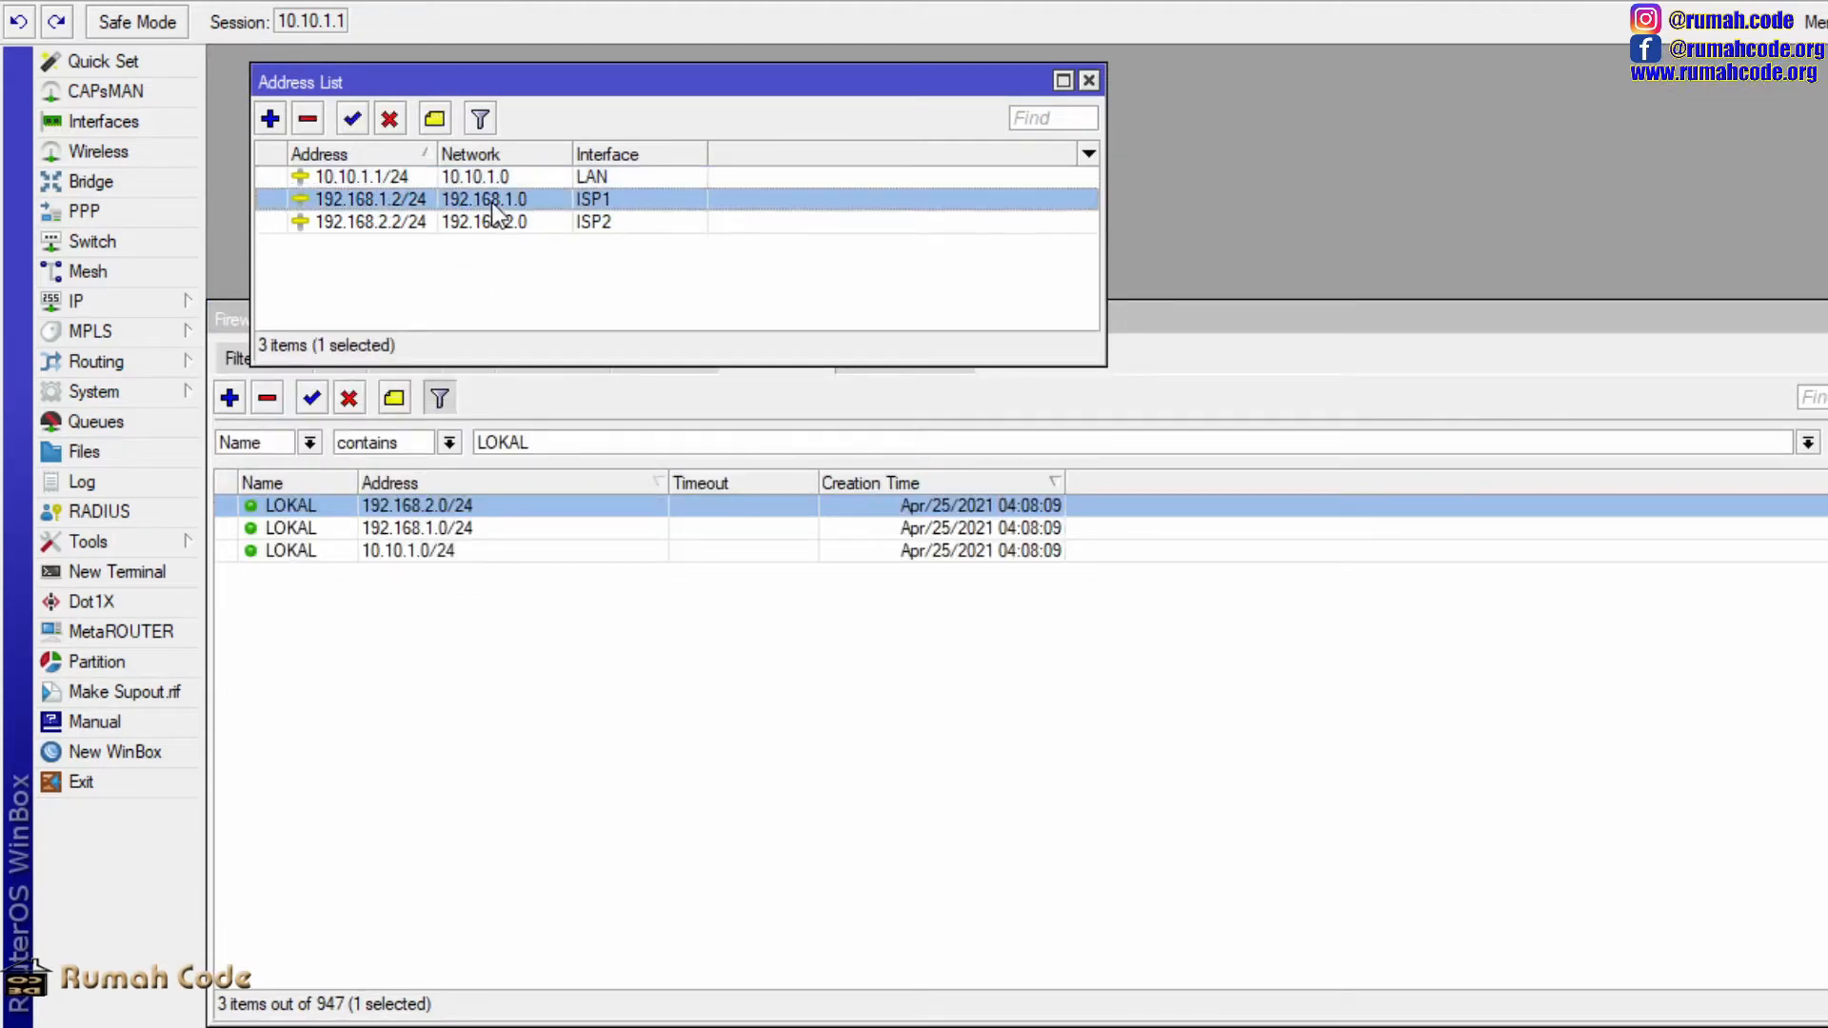
{"action": "left_click", "coordinate": [476, 221]}
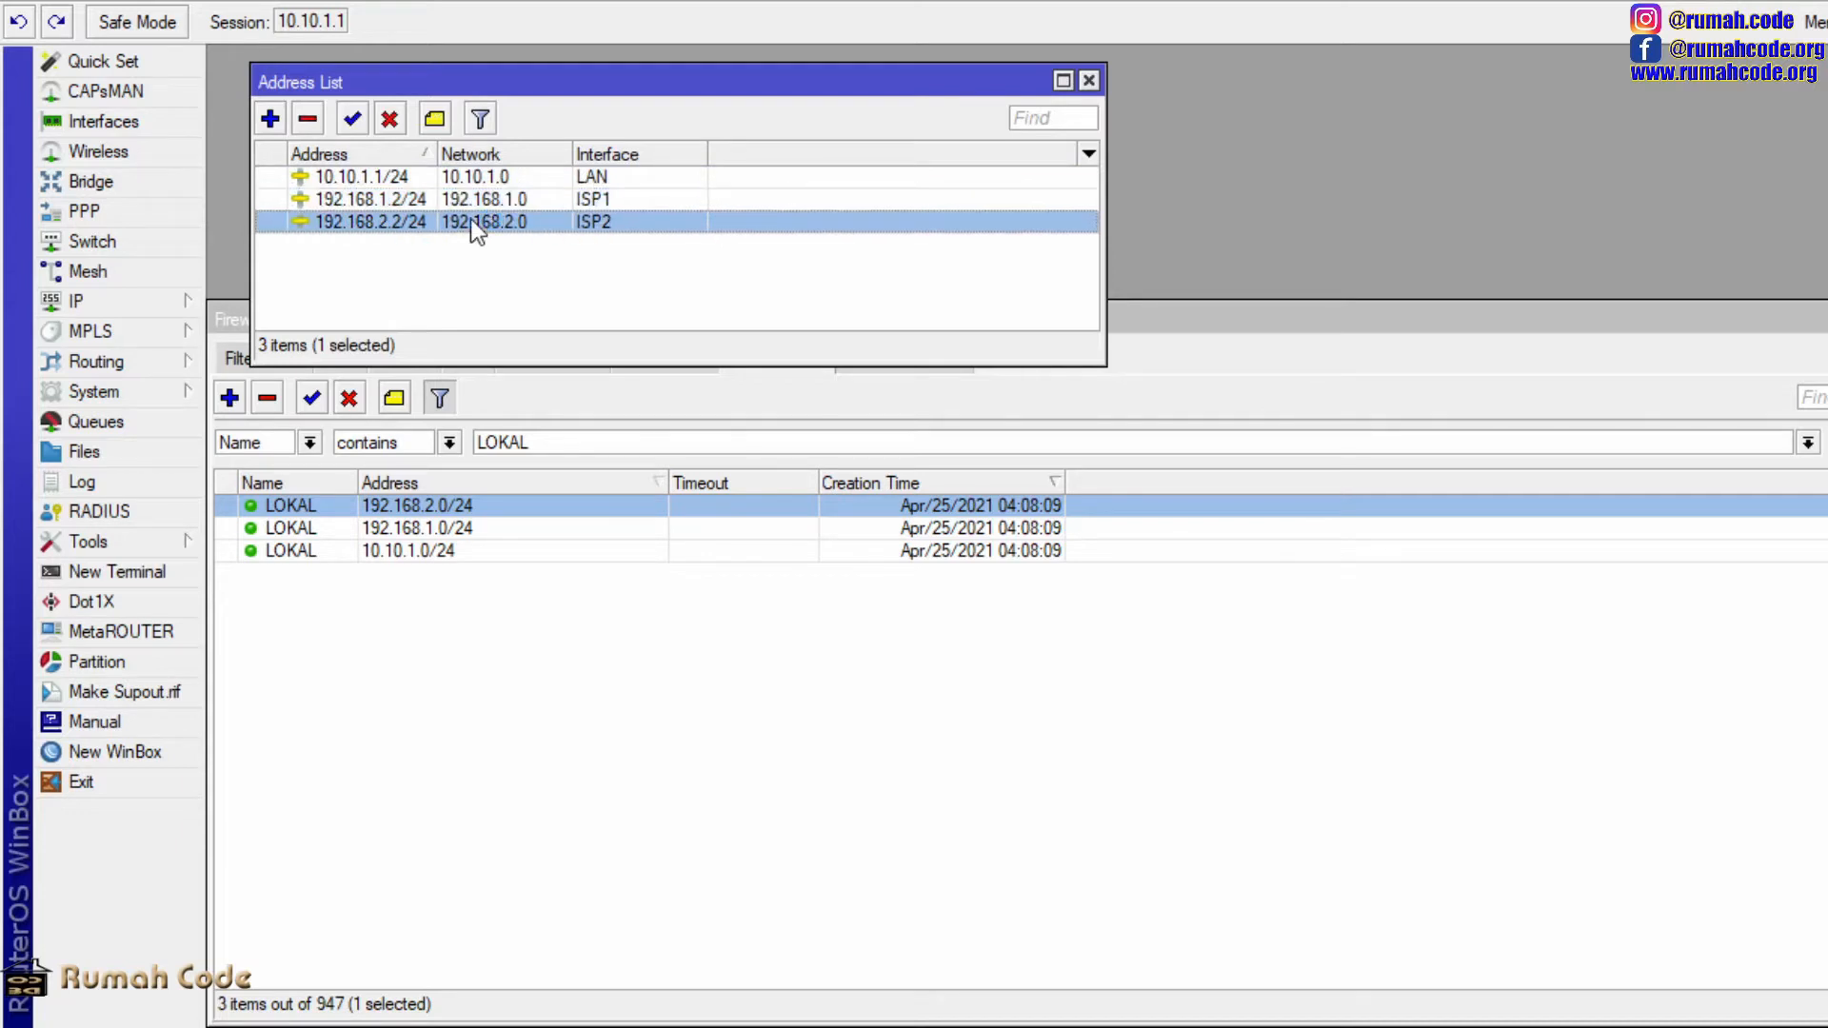
{"action": "left_click", "coordinate": [422, 501]}
{"action": "left_click", "coordinate": [428, 529]}
{"action": "left_click", "coordinate": [443, 552]}
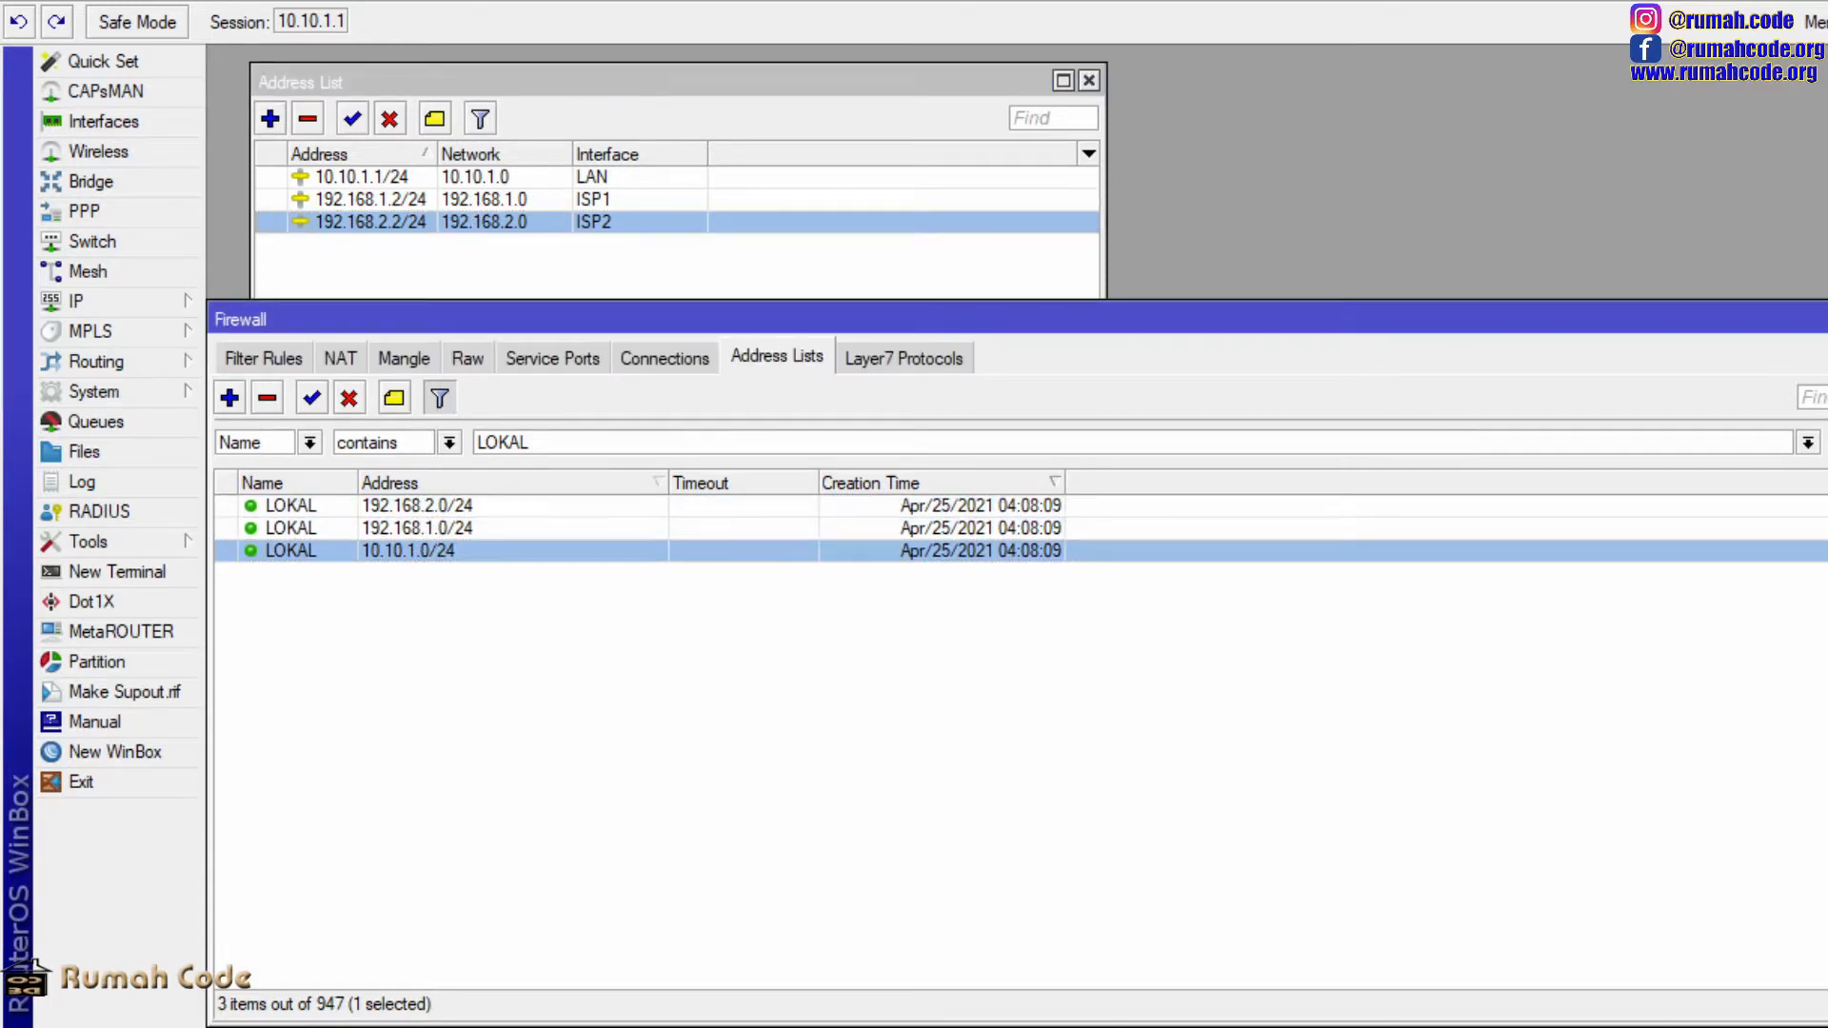
- Show the firewall's Layer7 protocols in a maximized window and examine the Speedtest expression
{"action": "left_click", "coordinate": [878, 362]}
{"action": "double_click", "coordinate": [952, 326]}
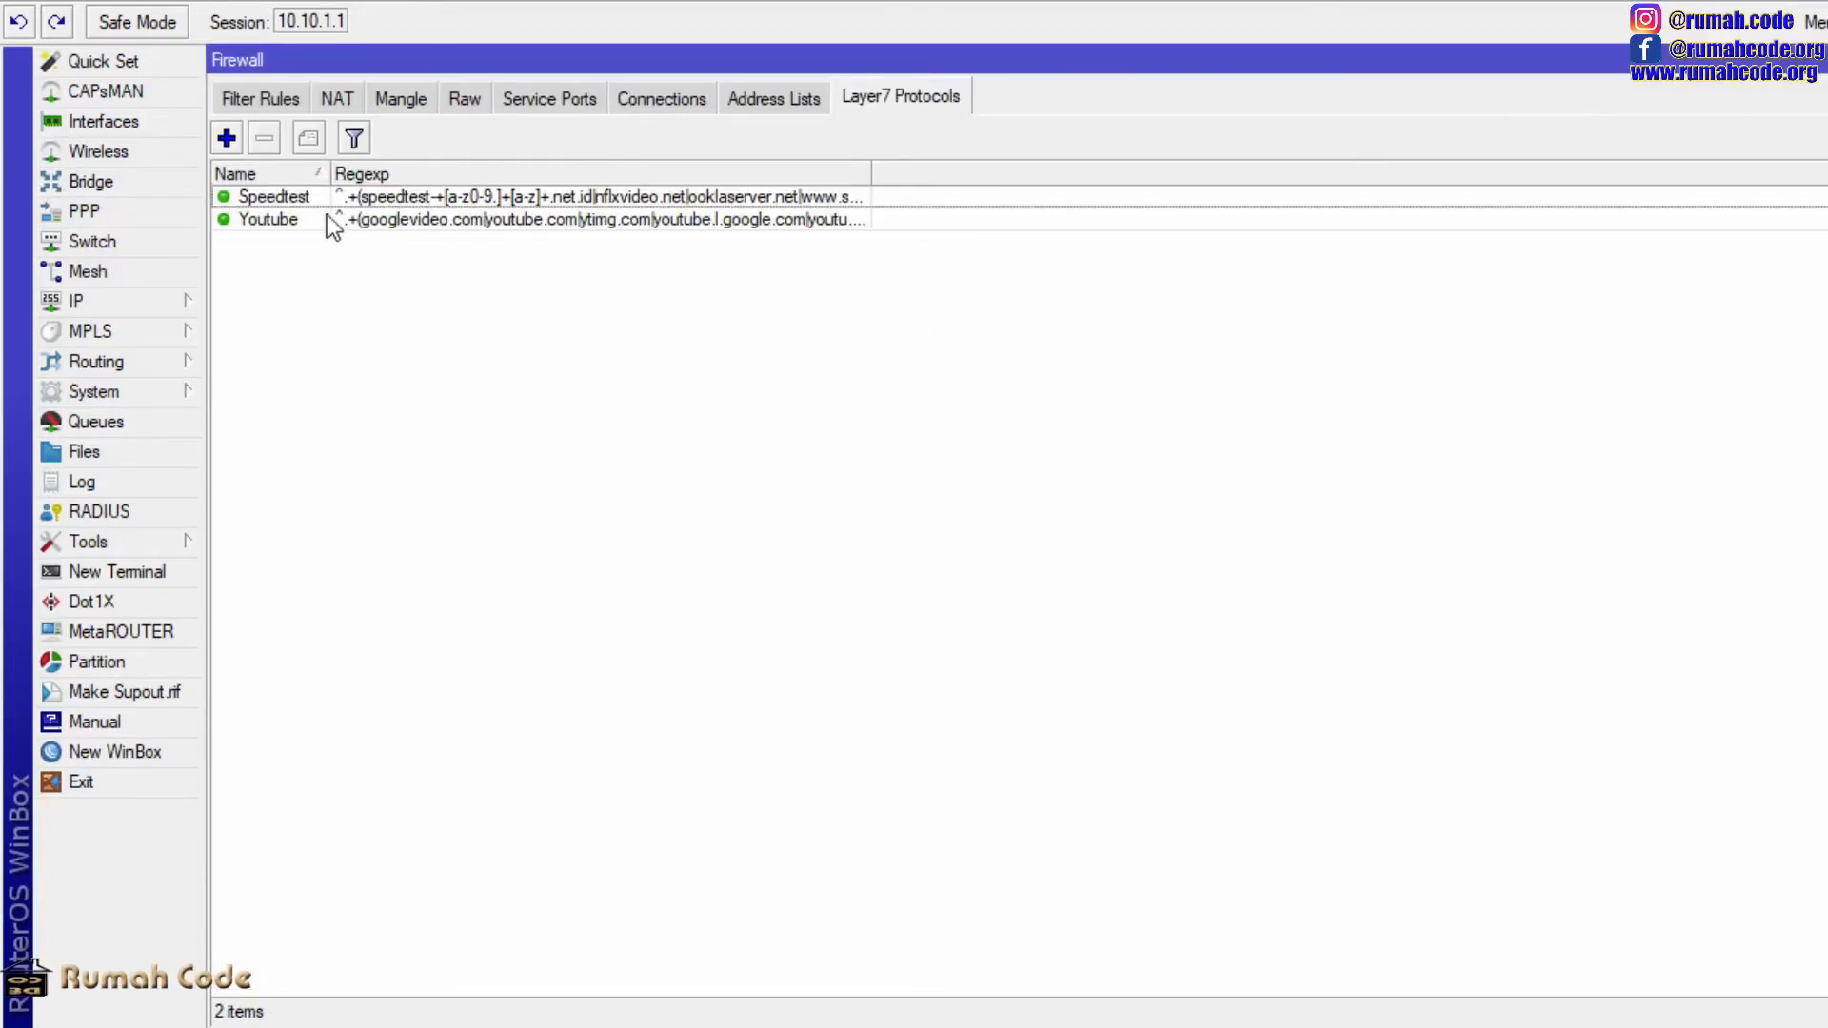
{"action": "left_click", "coordinate": [267, 198]}
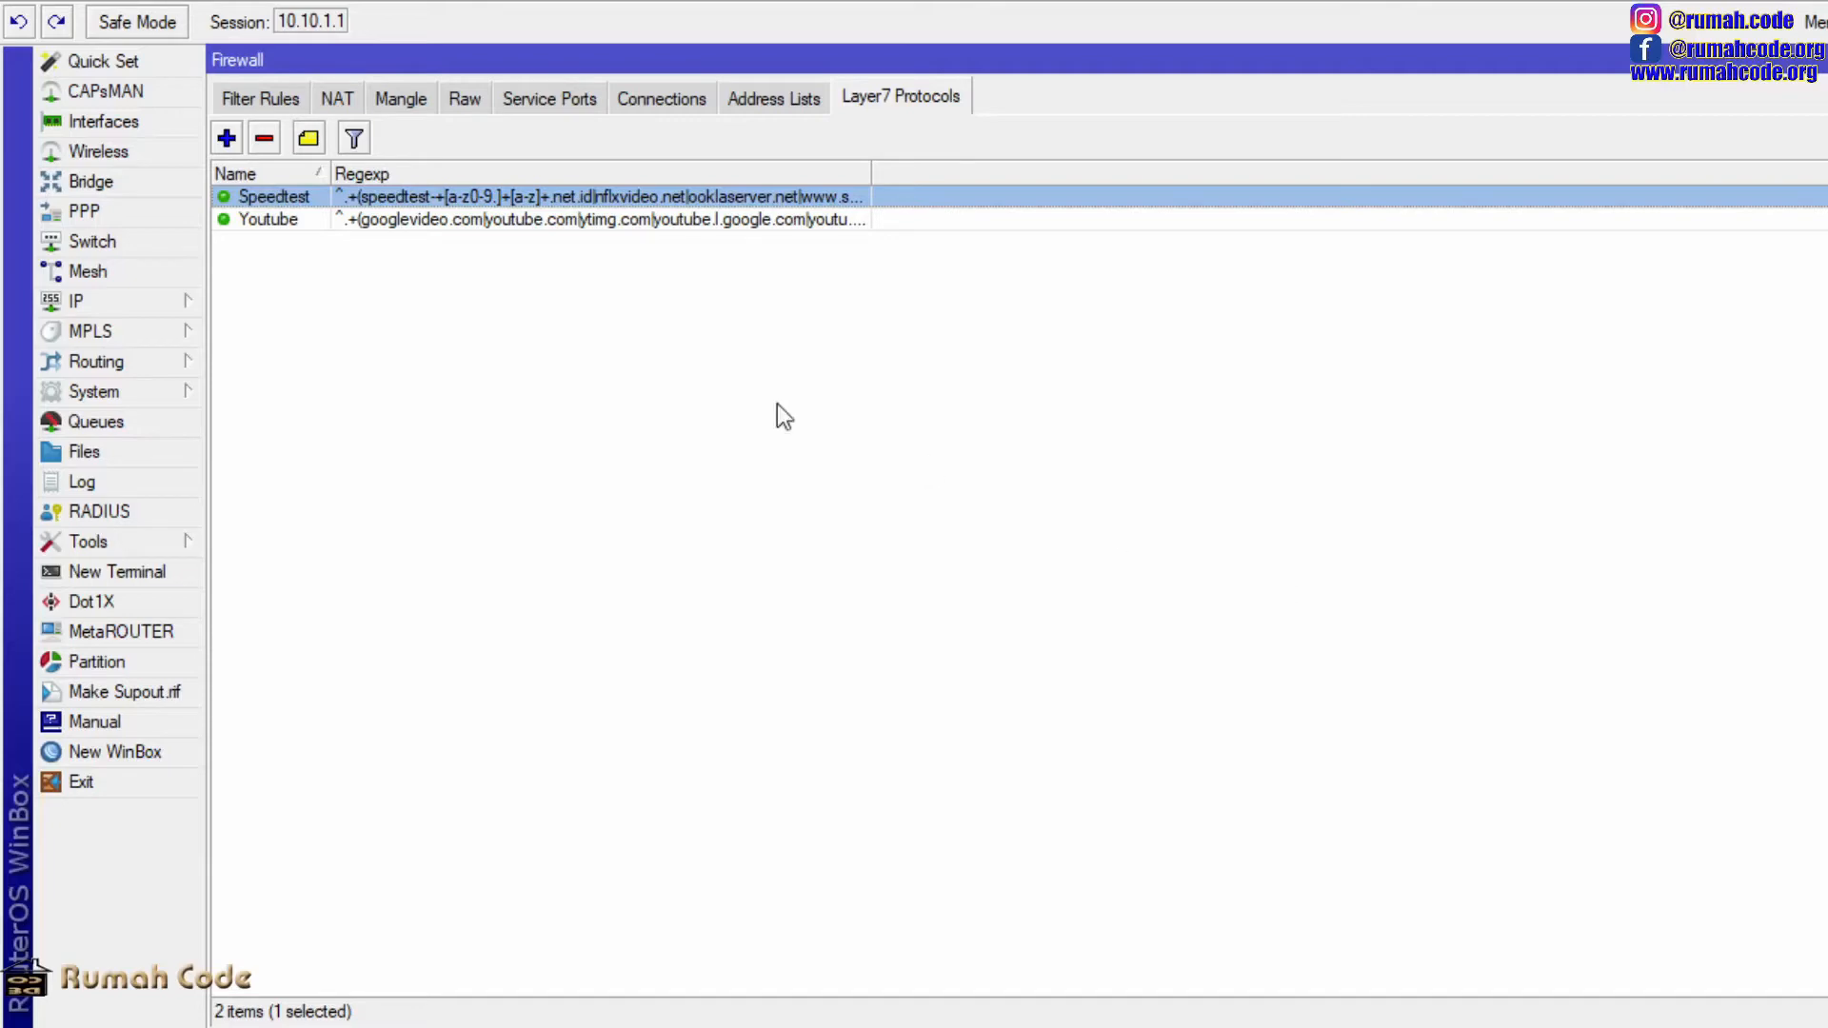
- Review the firewall mangle rules, including the Speed Test connection and packet marks and the two routing marks for LAN
{"action": "left_click", "coordinate": [401, 99]}
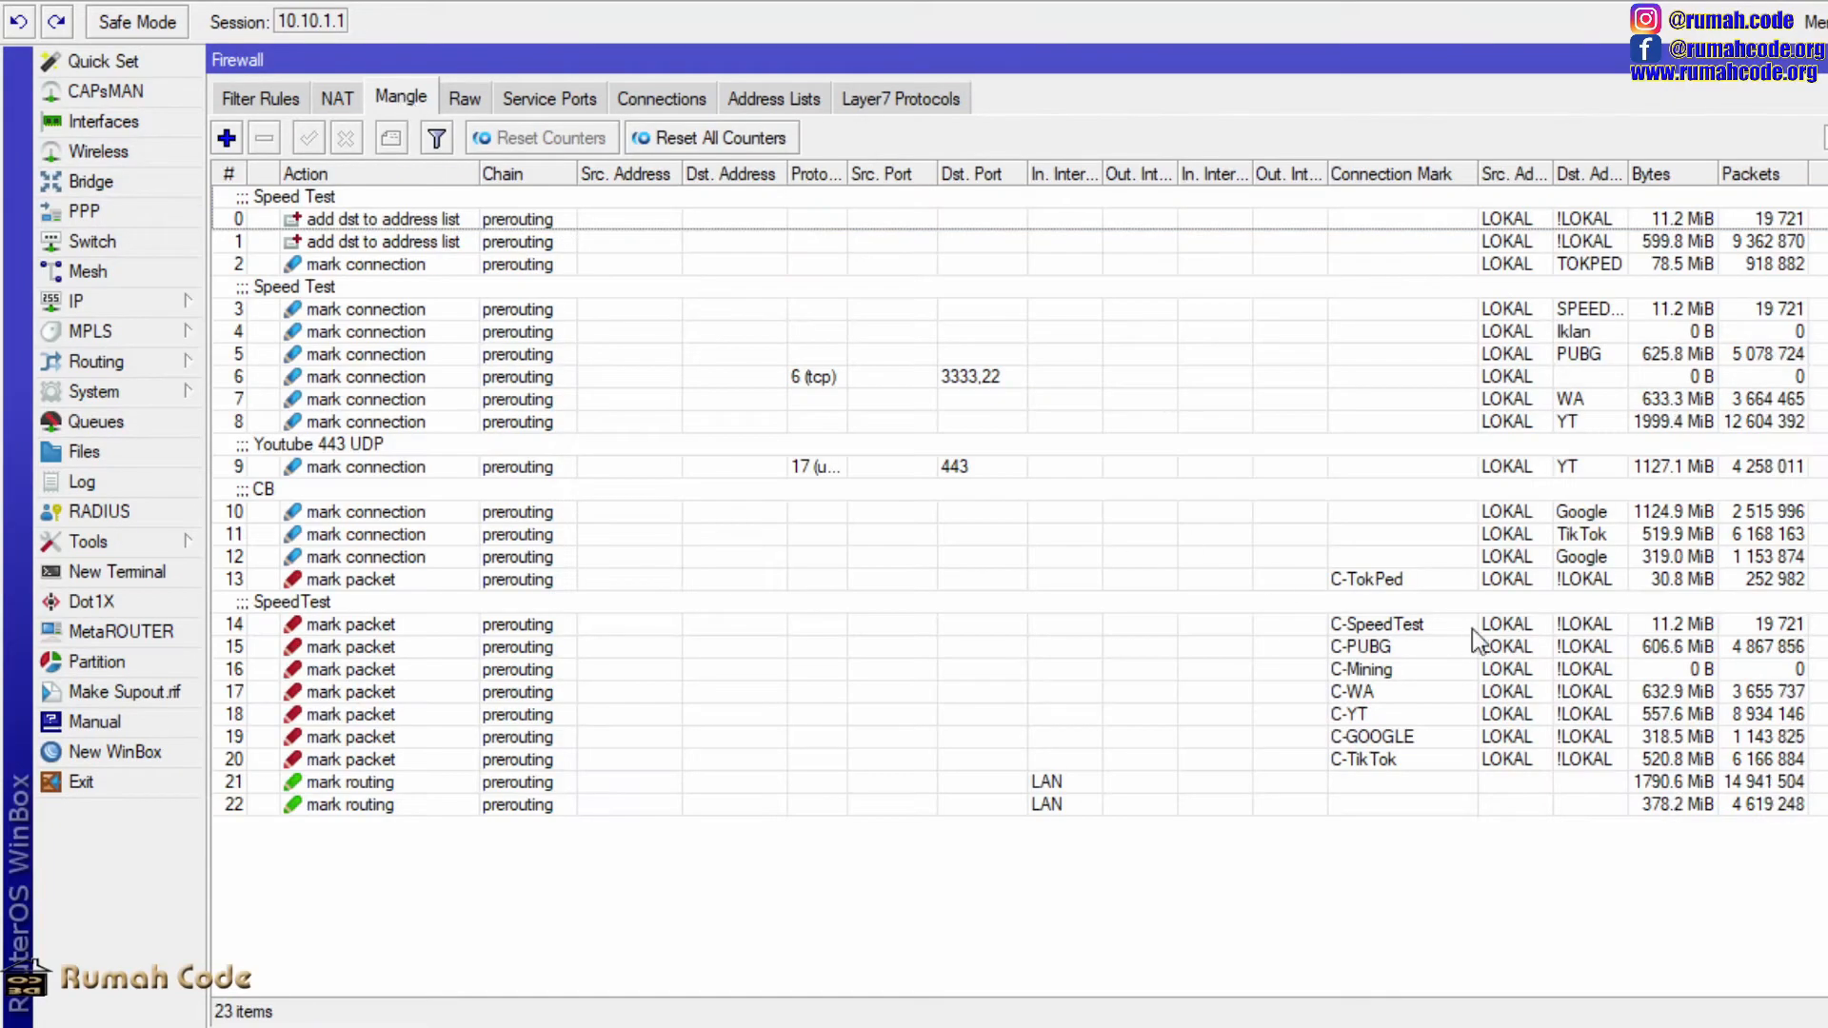
{"action": "left_click", "coordinate": [371, 198]}
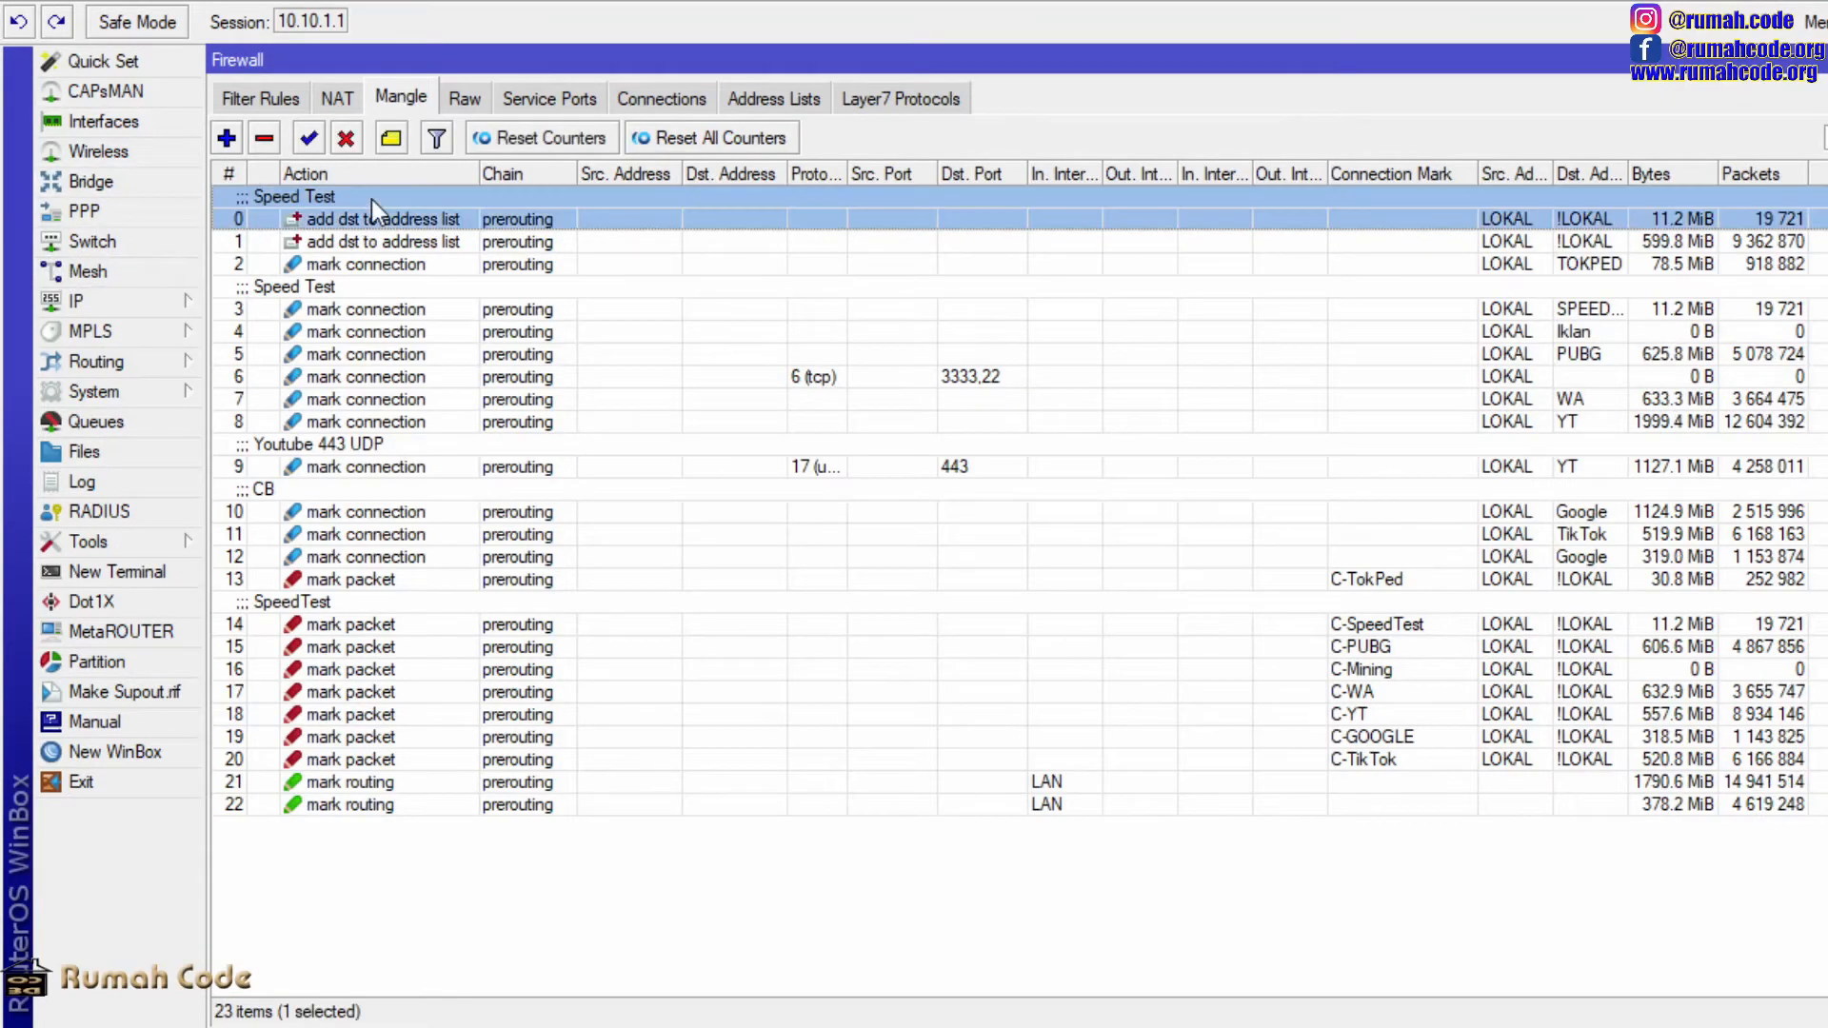
{"action": "left_click", "coordinate": [327, 307]}
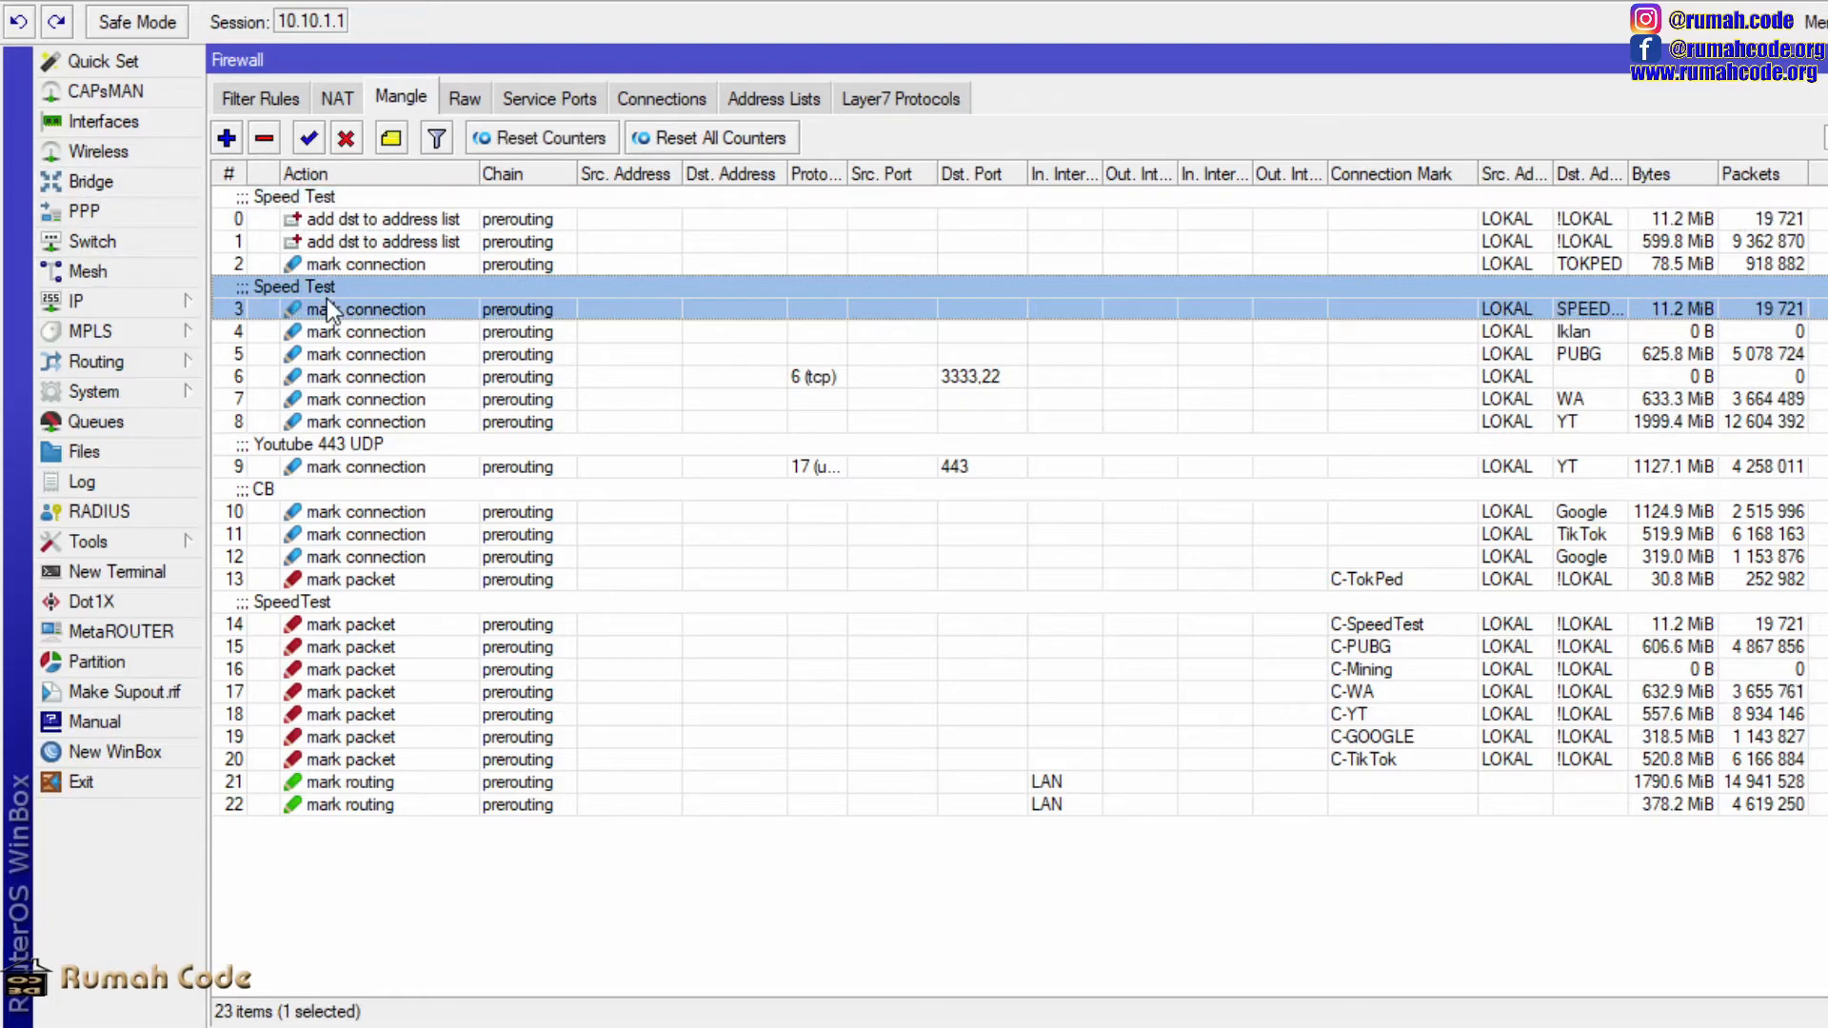
{"action": "left_click", "coordinate": [312, 603]}
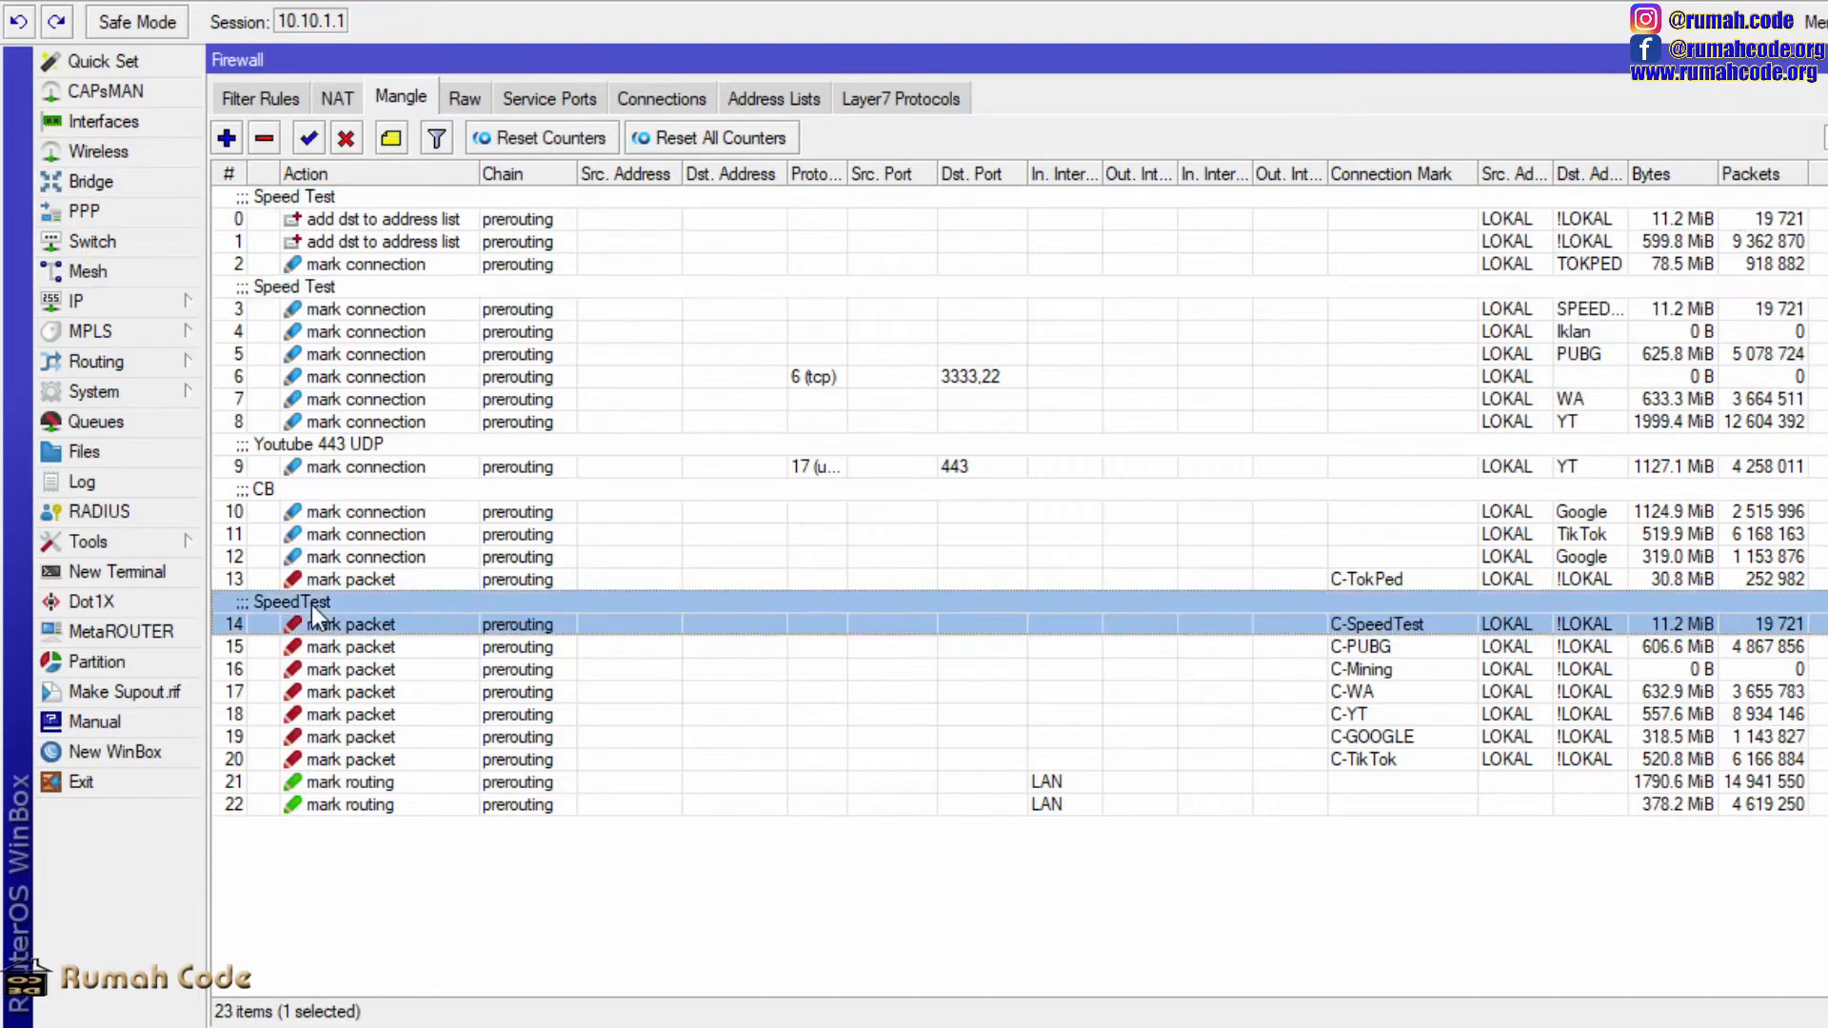
{"action": "left_click", "coordinate": [402, 788]}
{"action": "left_click", "coordinate": [400, 807]}
{"action": "left_click", "coordinate": [396, 760]}
{"action": "left_click", "coordinate": [398, 784]}
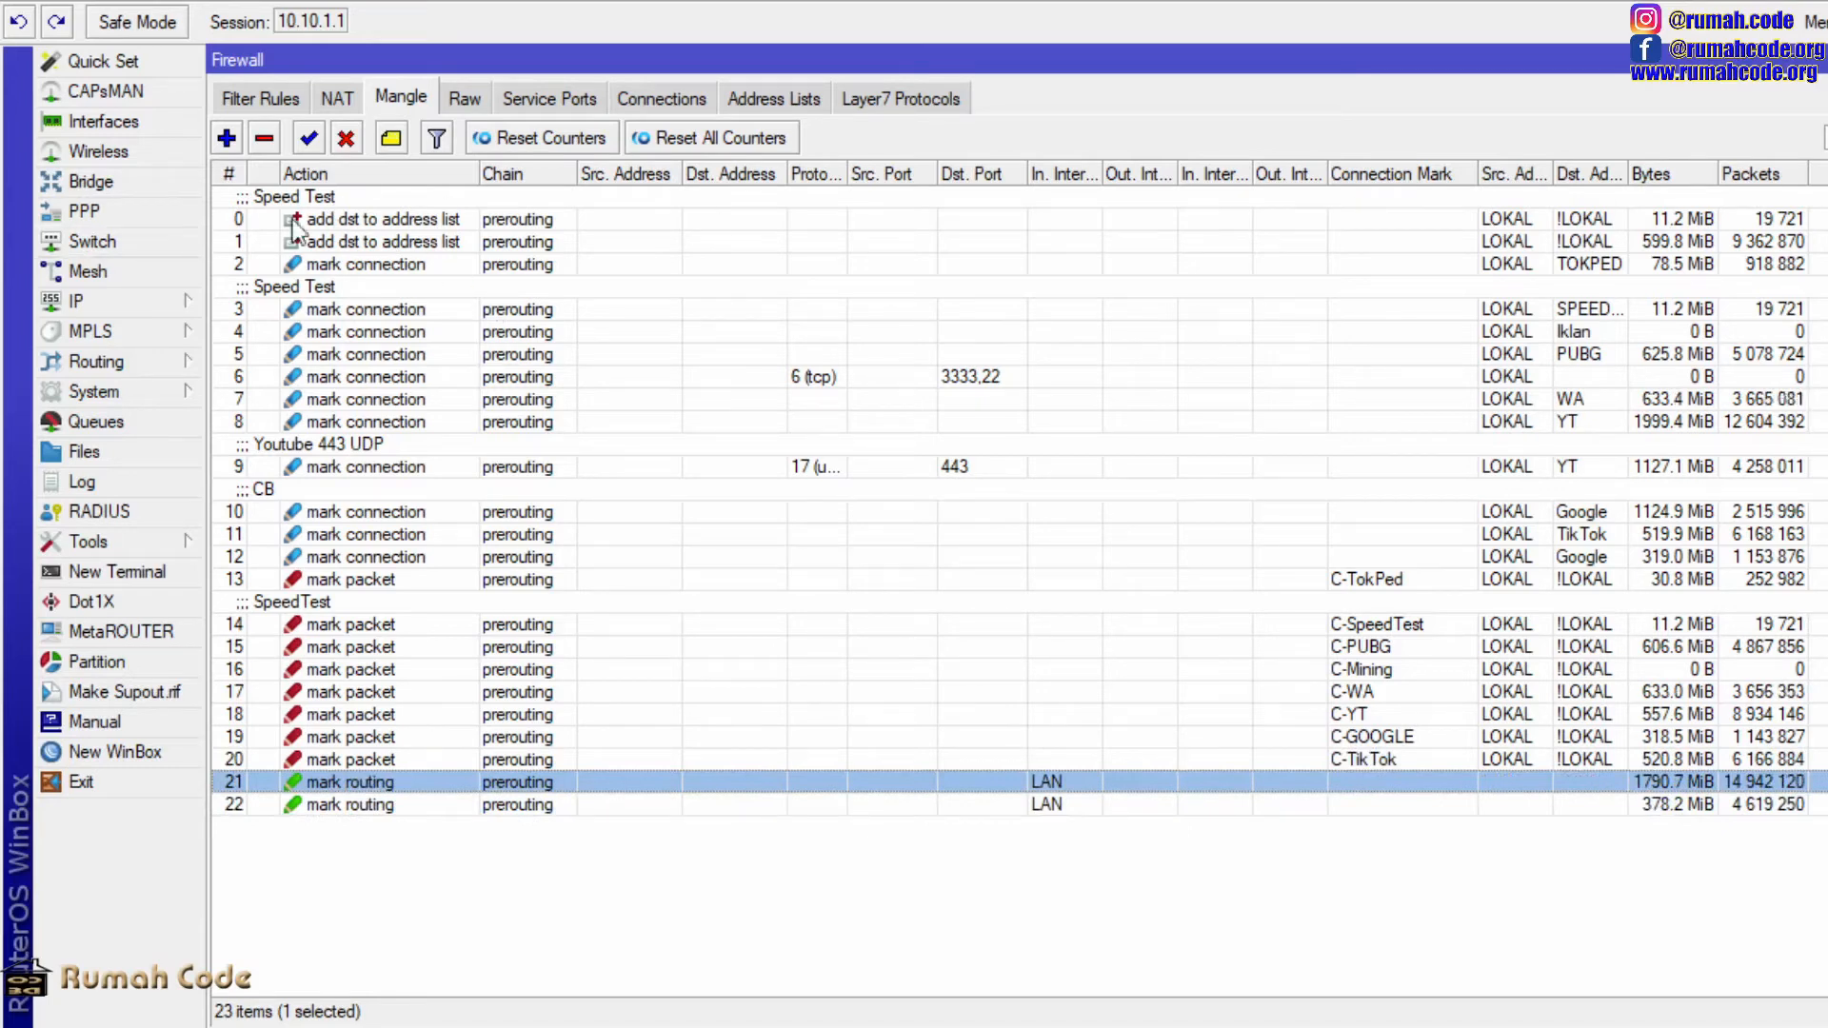
- Open mangle rule 0 and inspect its chain, its source and destination address lists, its Layer7 protocol and its action
{"action": "double_click", "coordinate": [372, 214]}
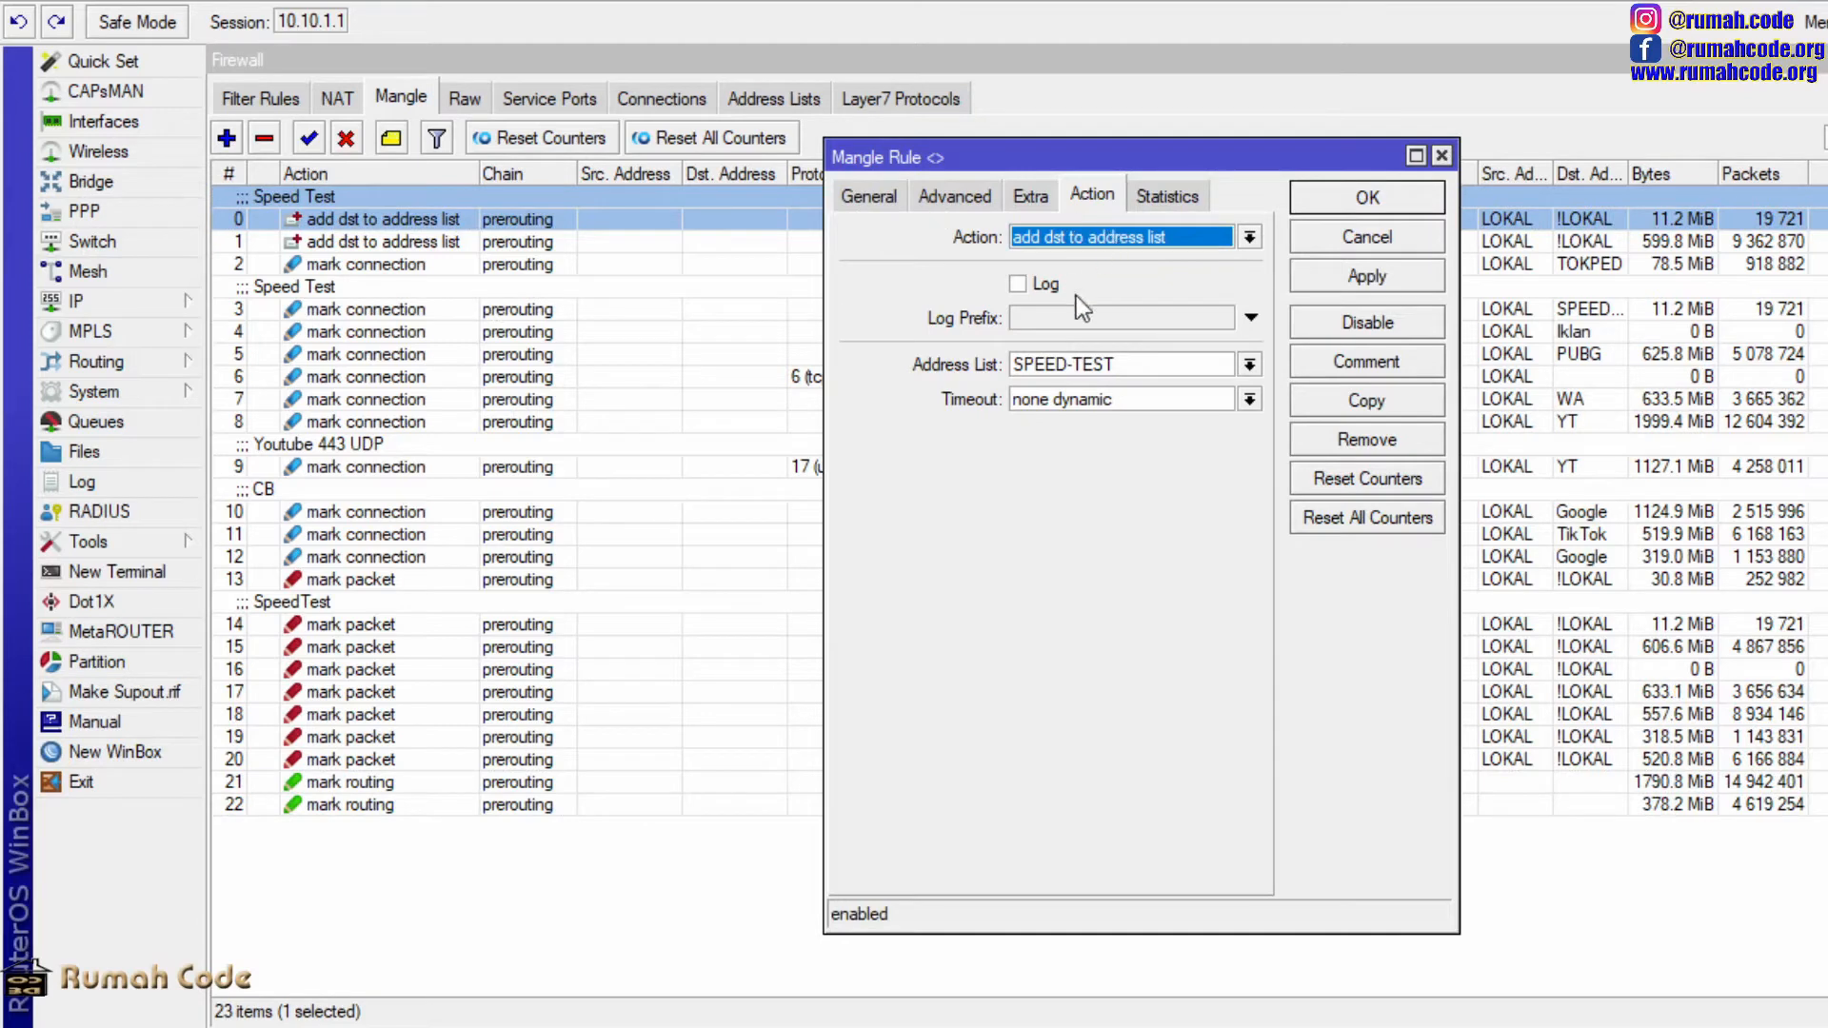
{"action": "left_click", "coordinate": [866, 198]}
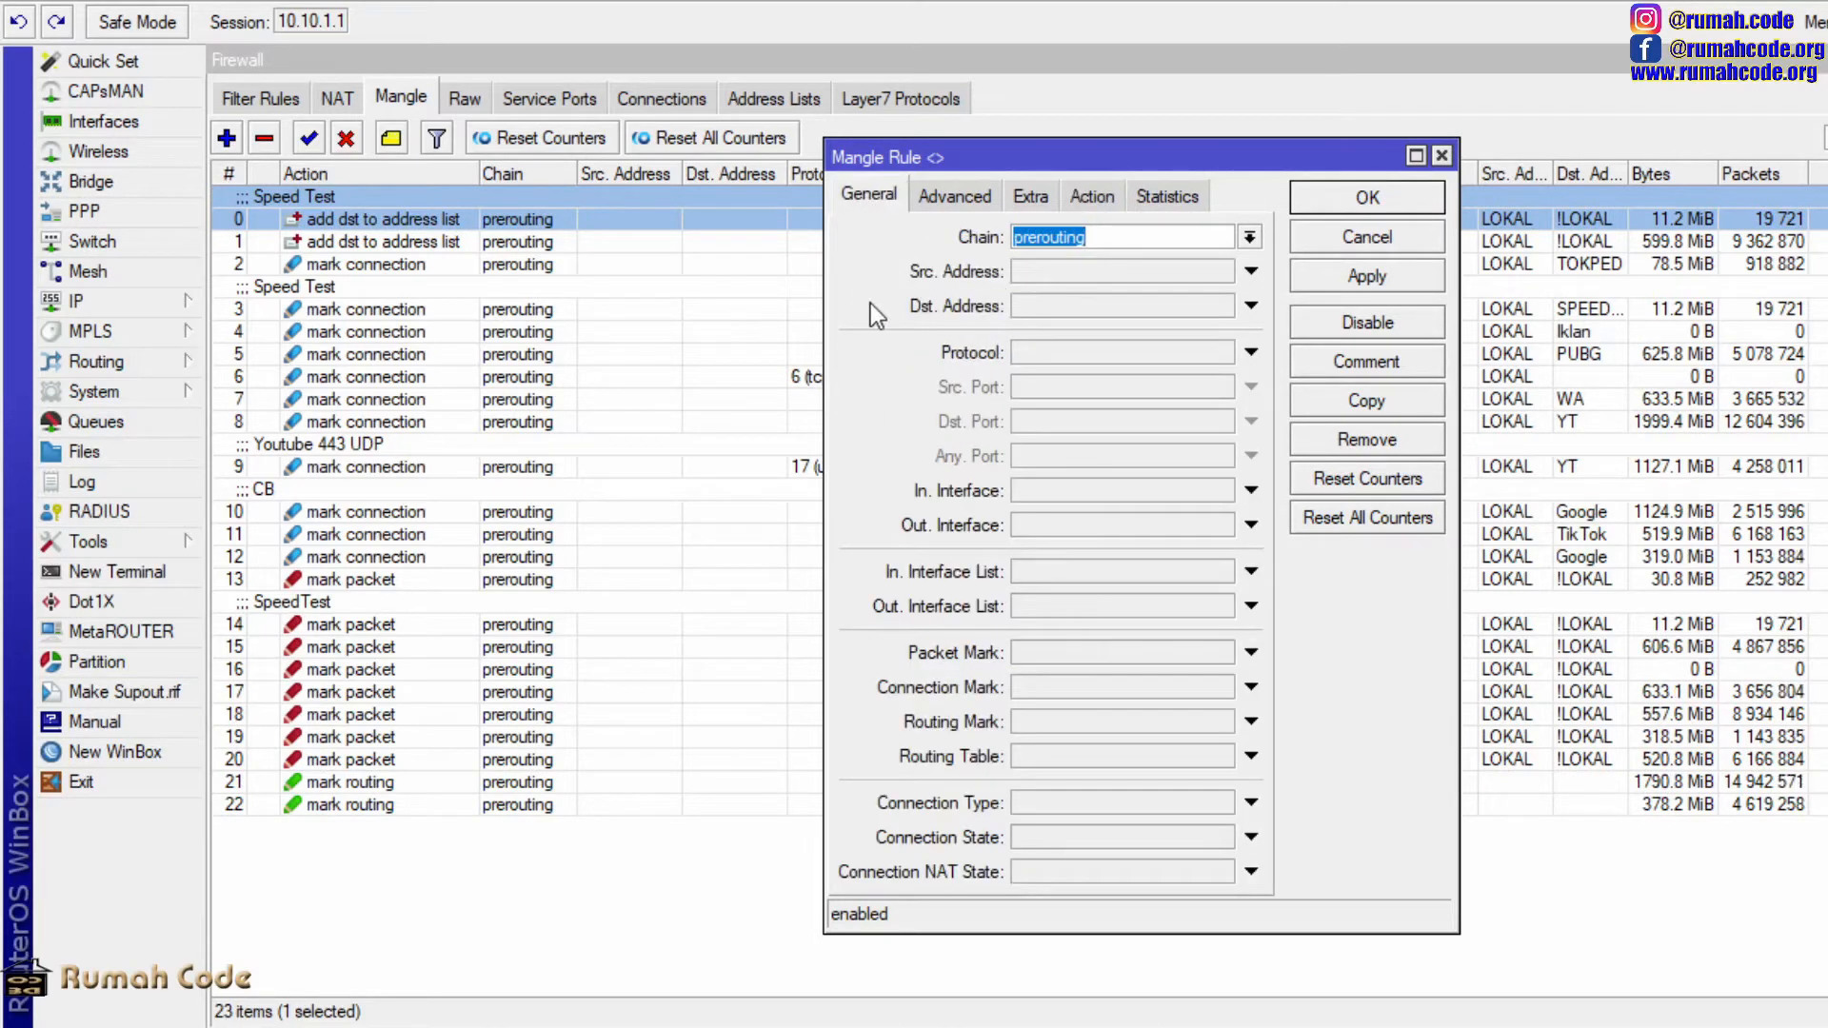
{"action": "left_click", "coordinate": [950, 198]}
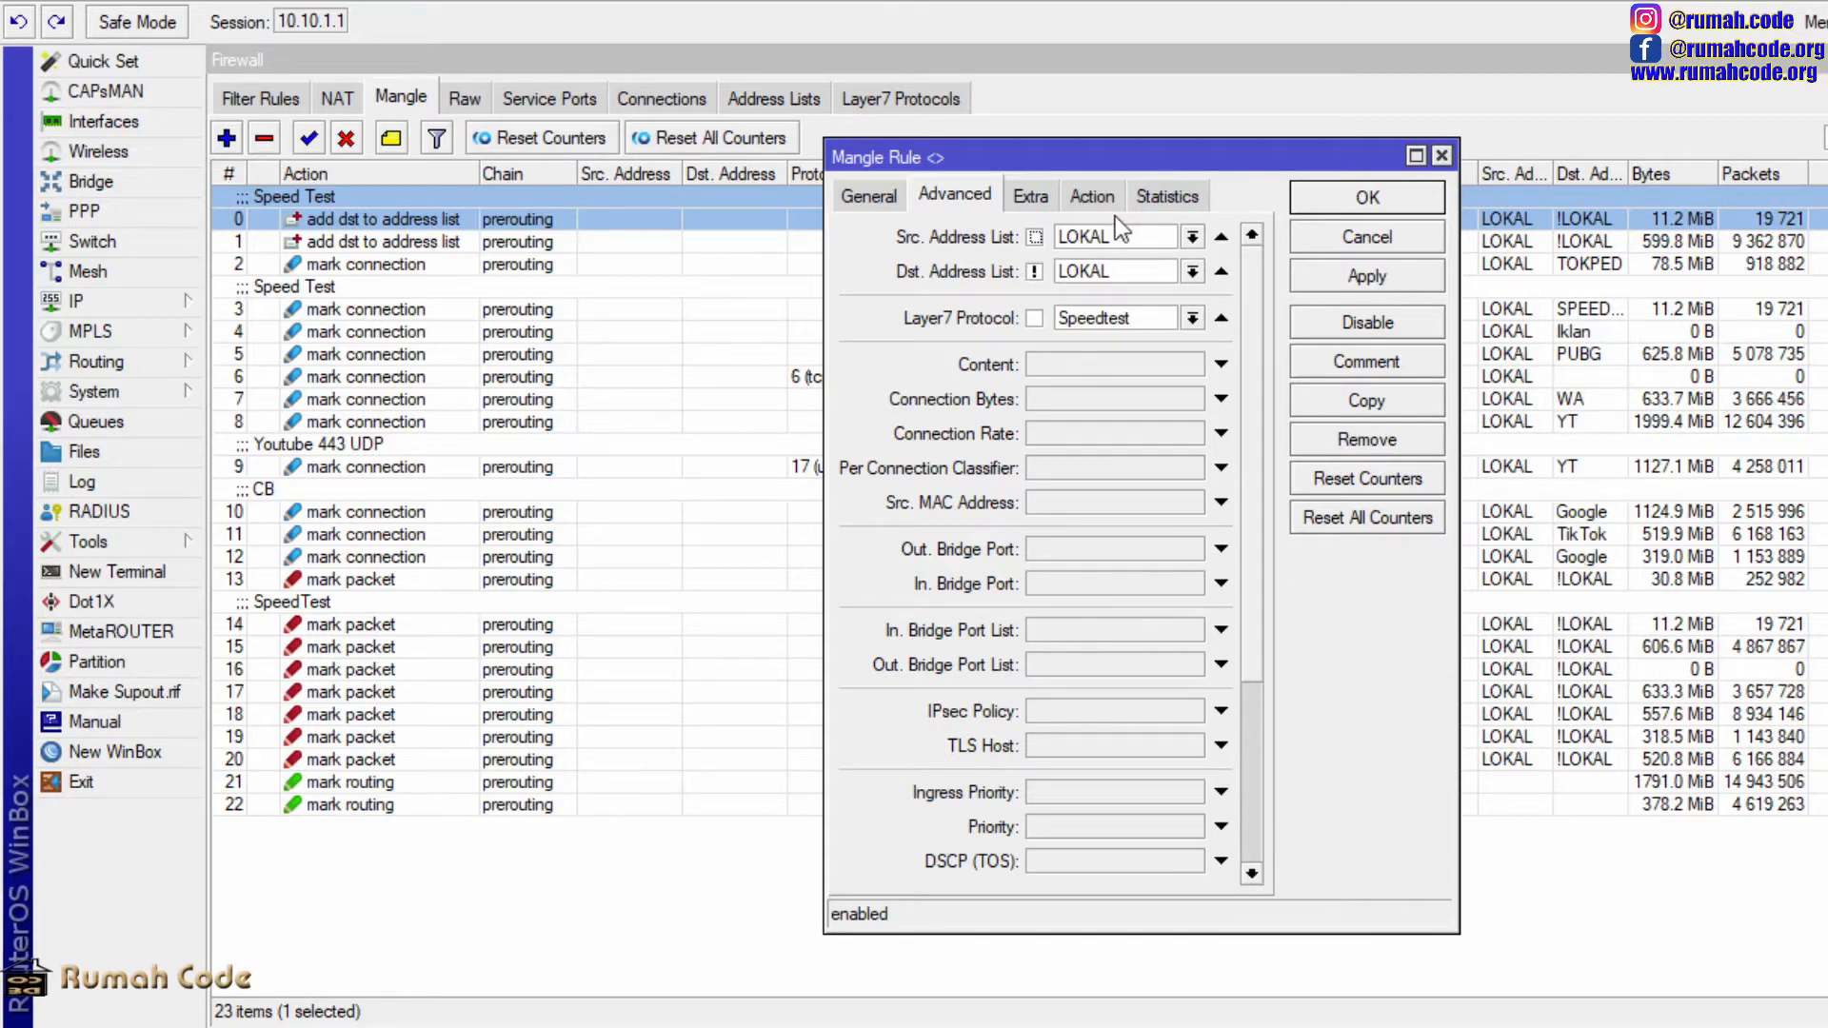
{"action": "left_click", "coordinate": [1093, 196]}
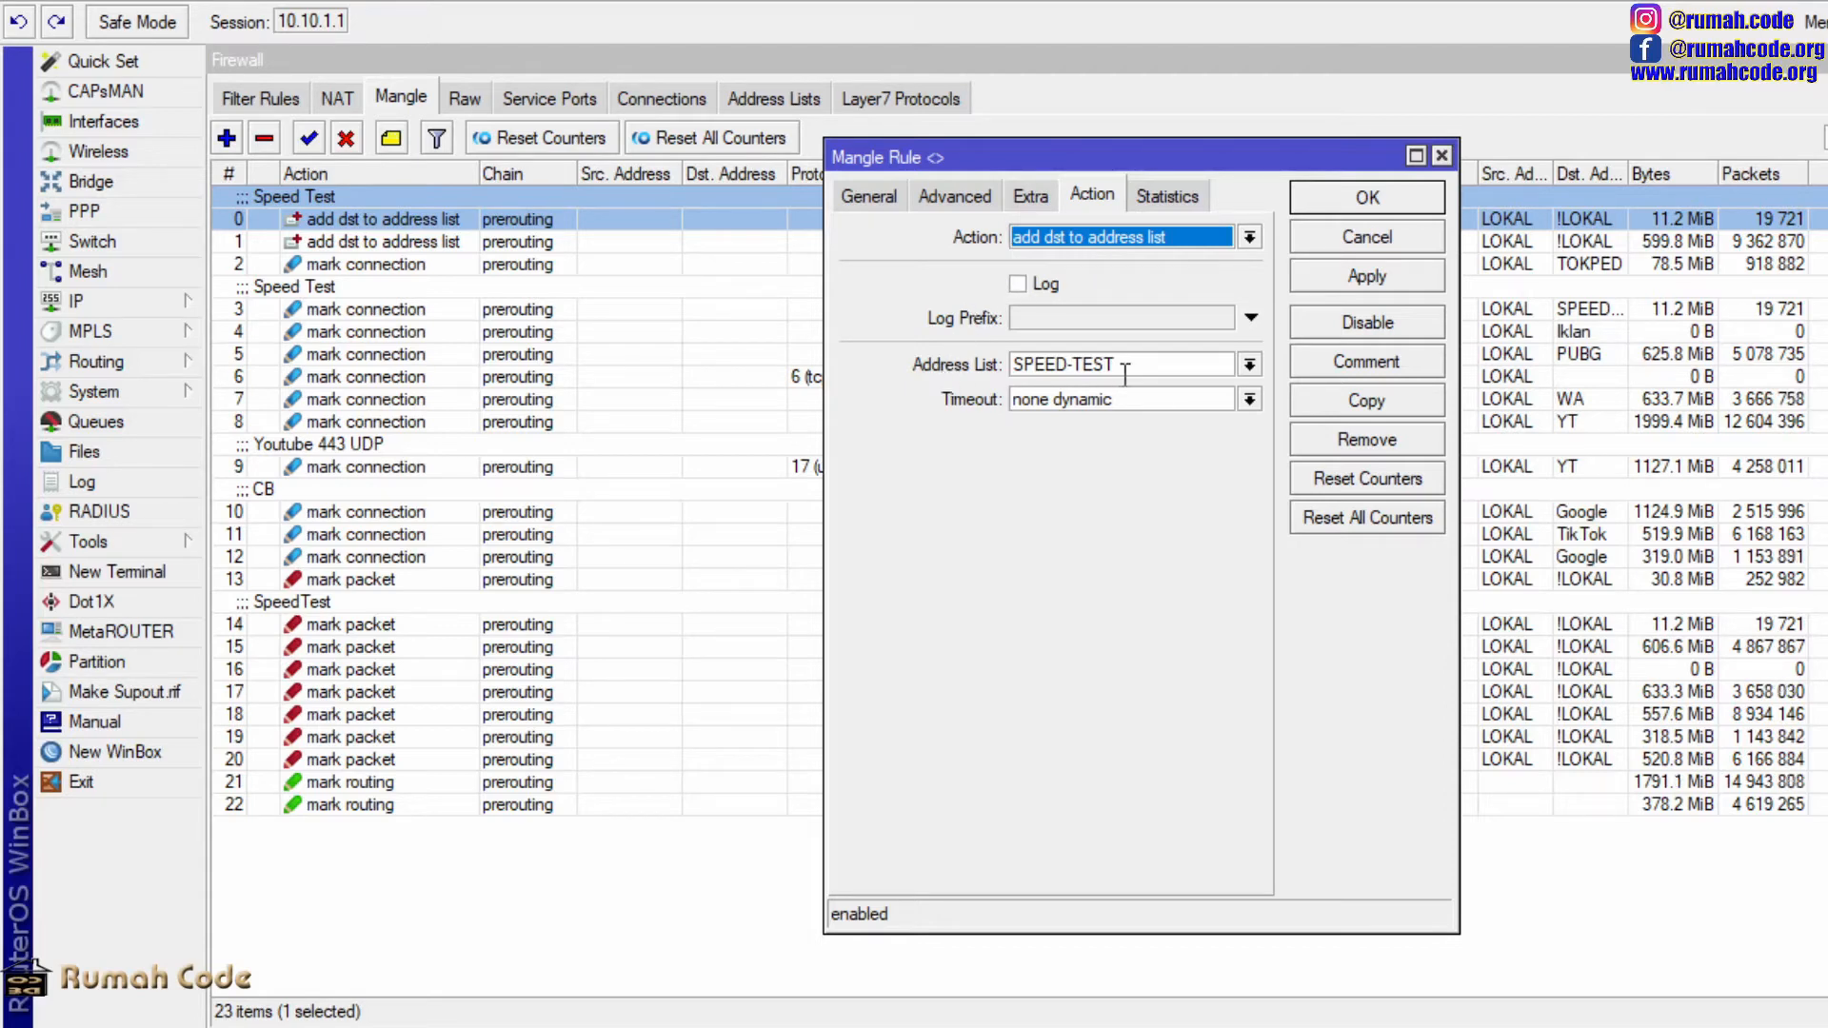
- Check the name of the address list that mangle rule 0 adds destinations to, and close the rule
{"action": "left_click_drag", "start_coordinate": [1138, 370], "coordinate": [1012, 370]}
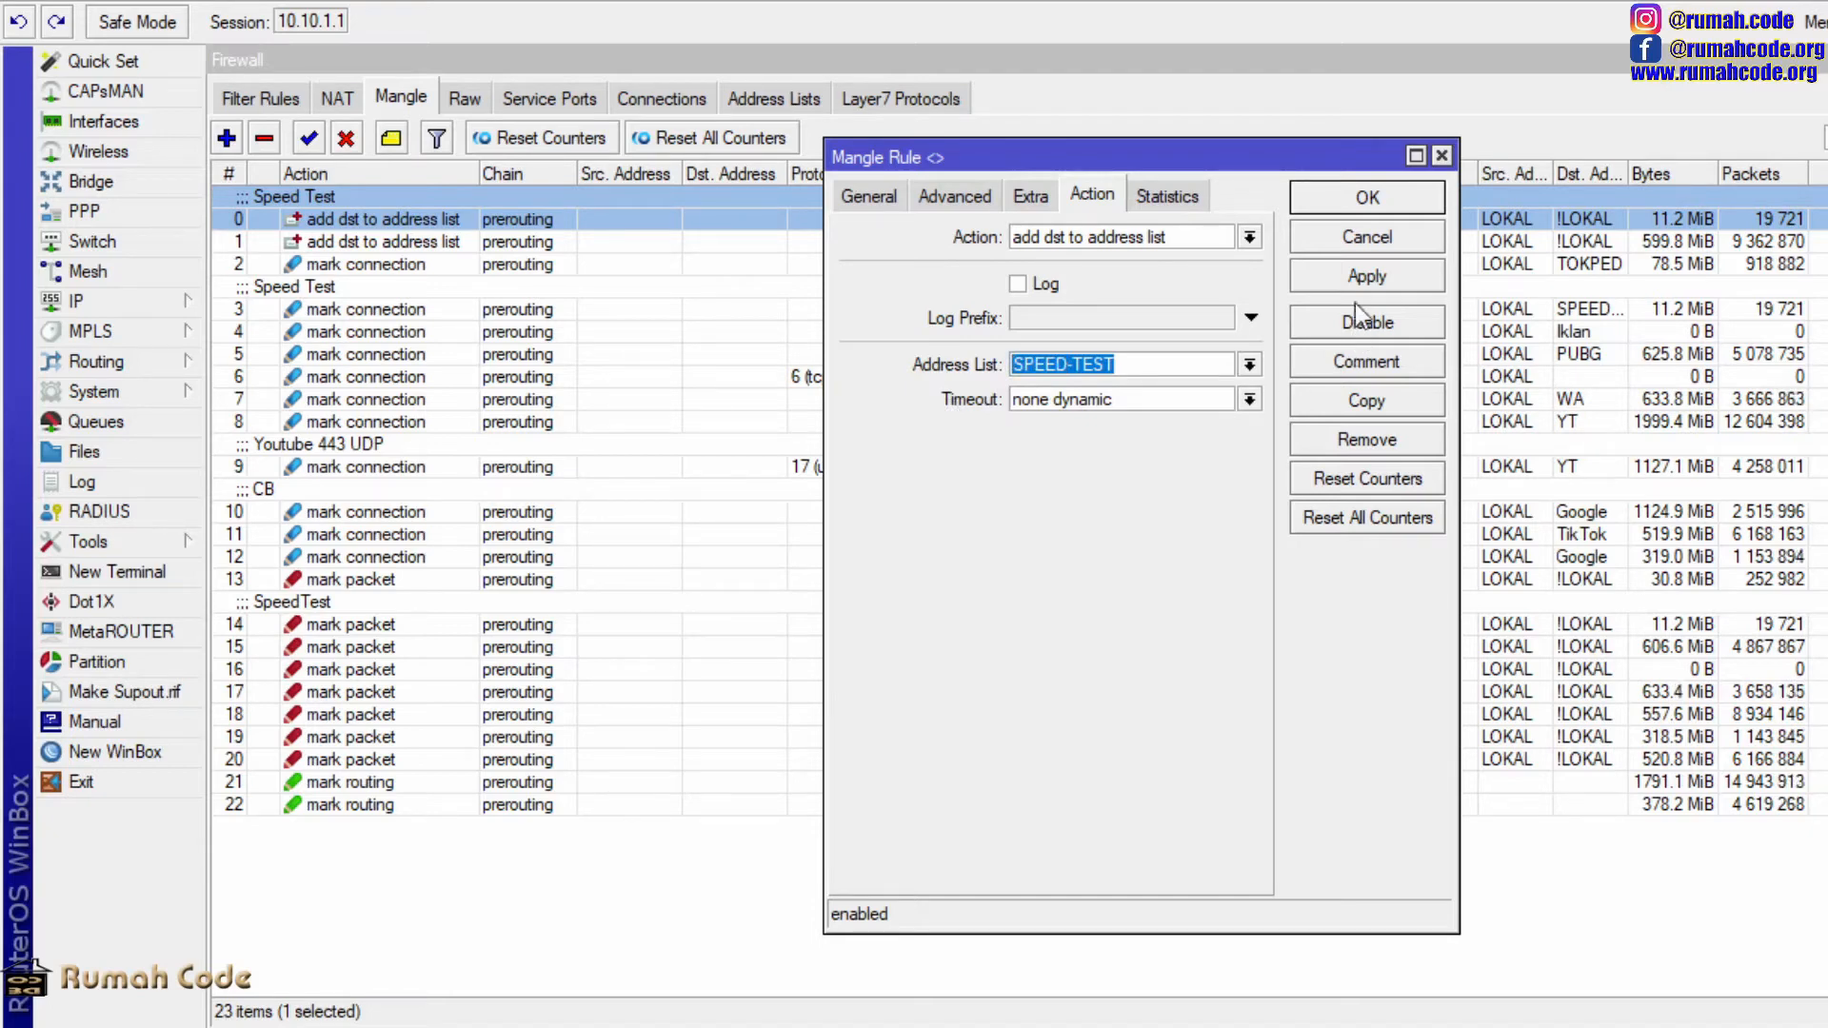
{"action": "left_click", "coordinate": [1369, 277]}
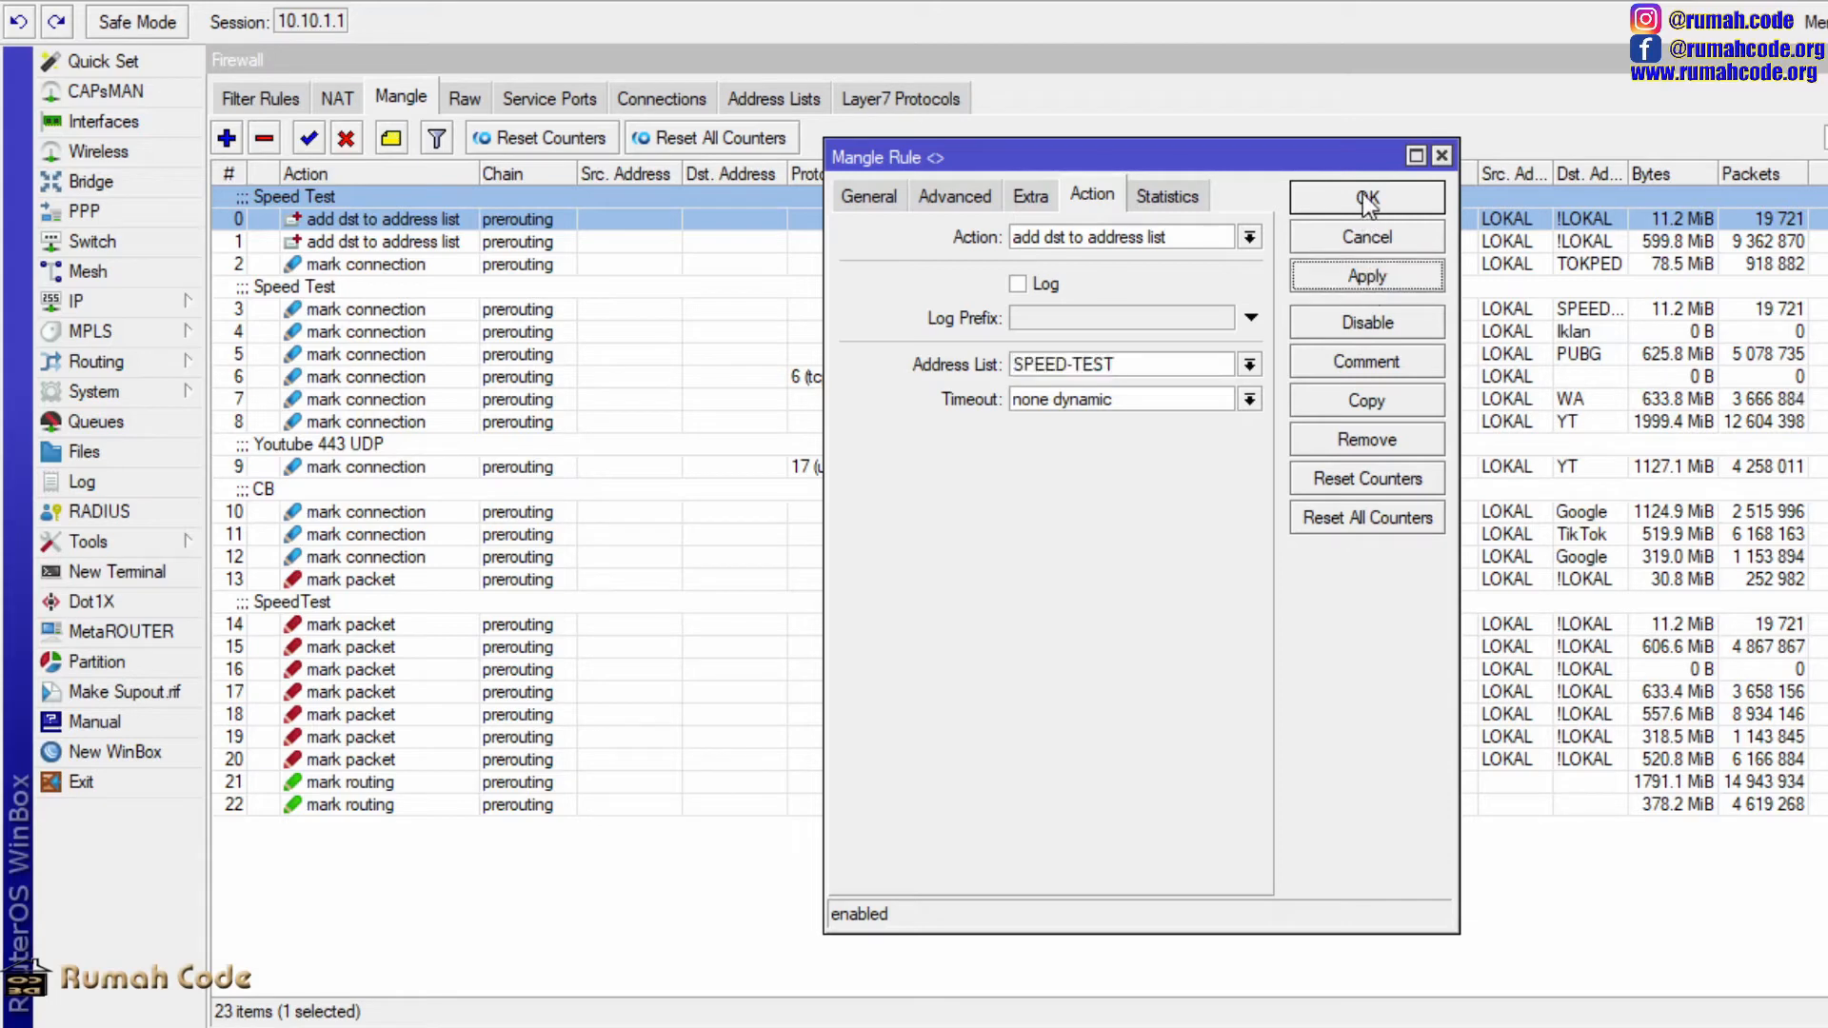
{"action": "left_click", "coordinate": [1369, 198]}
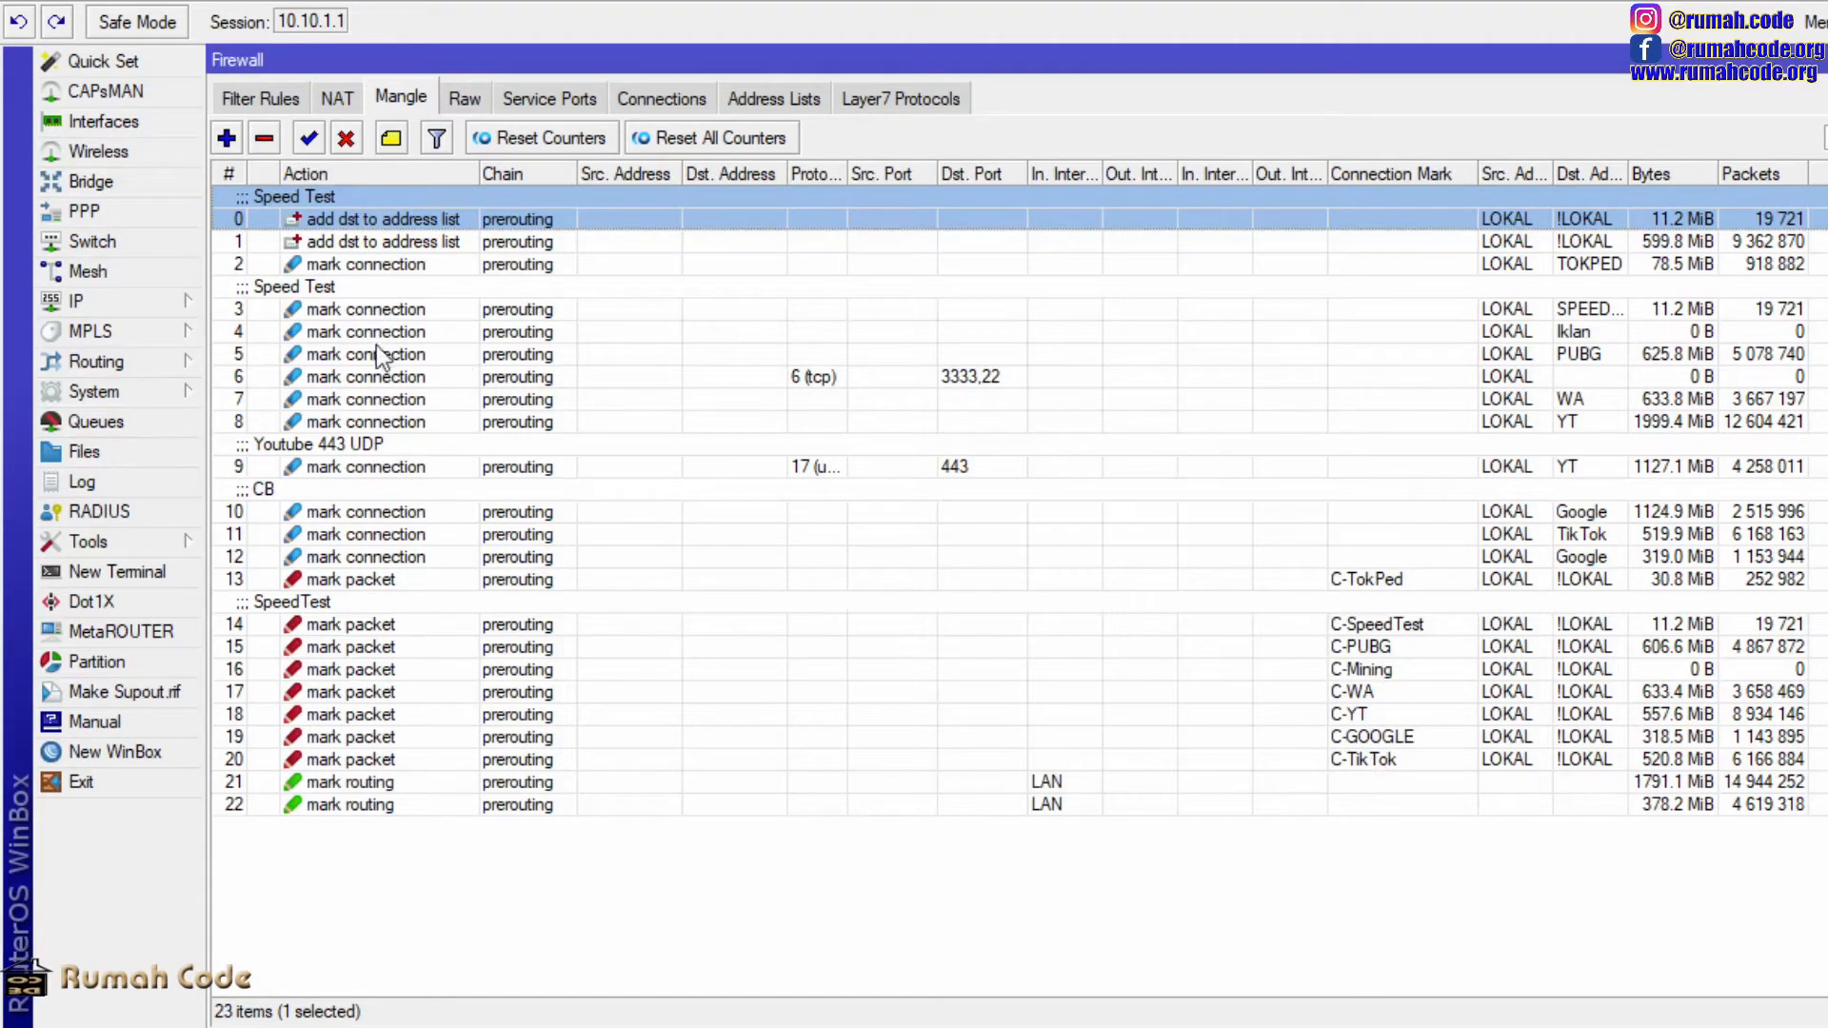
- Open mangle rule 3 and inspect its chain, its source and destination address lists and its action
{"action": "left_click", "coordinate": [378, 305]}
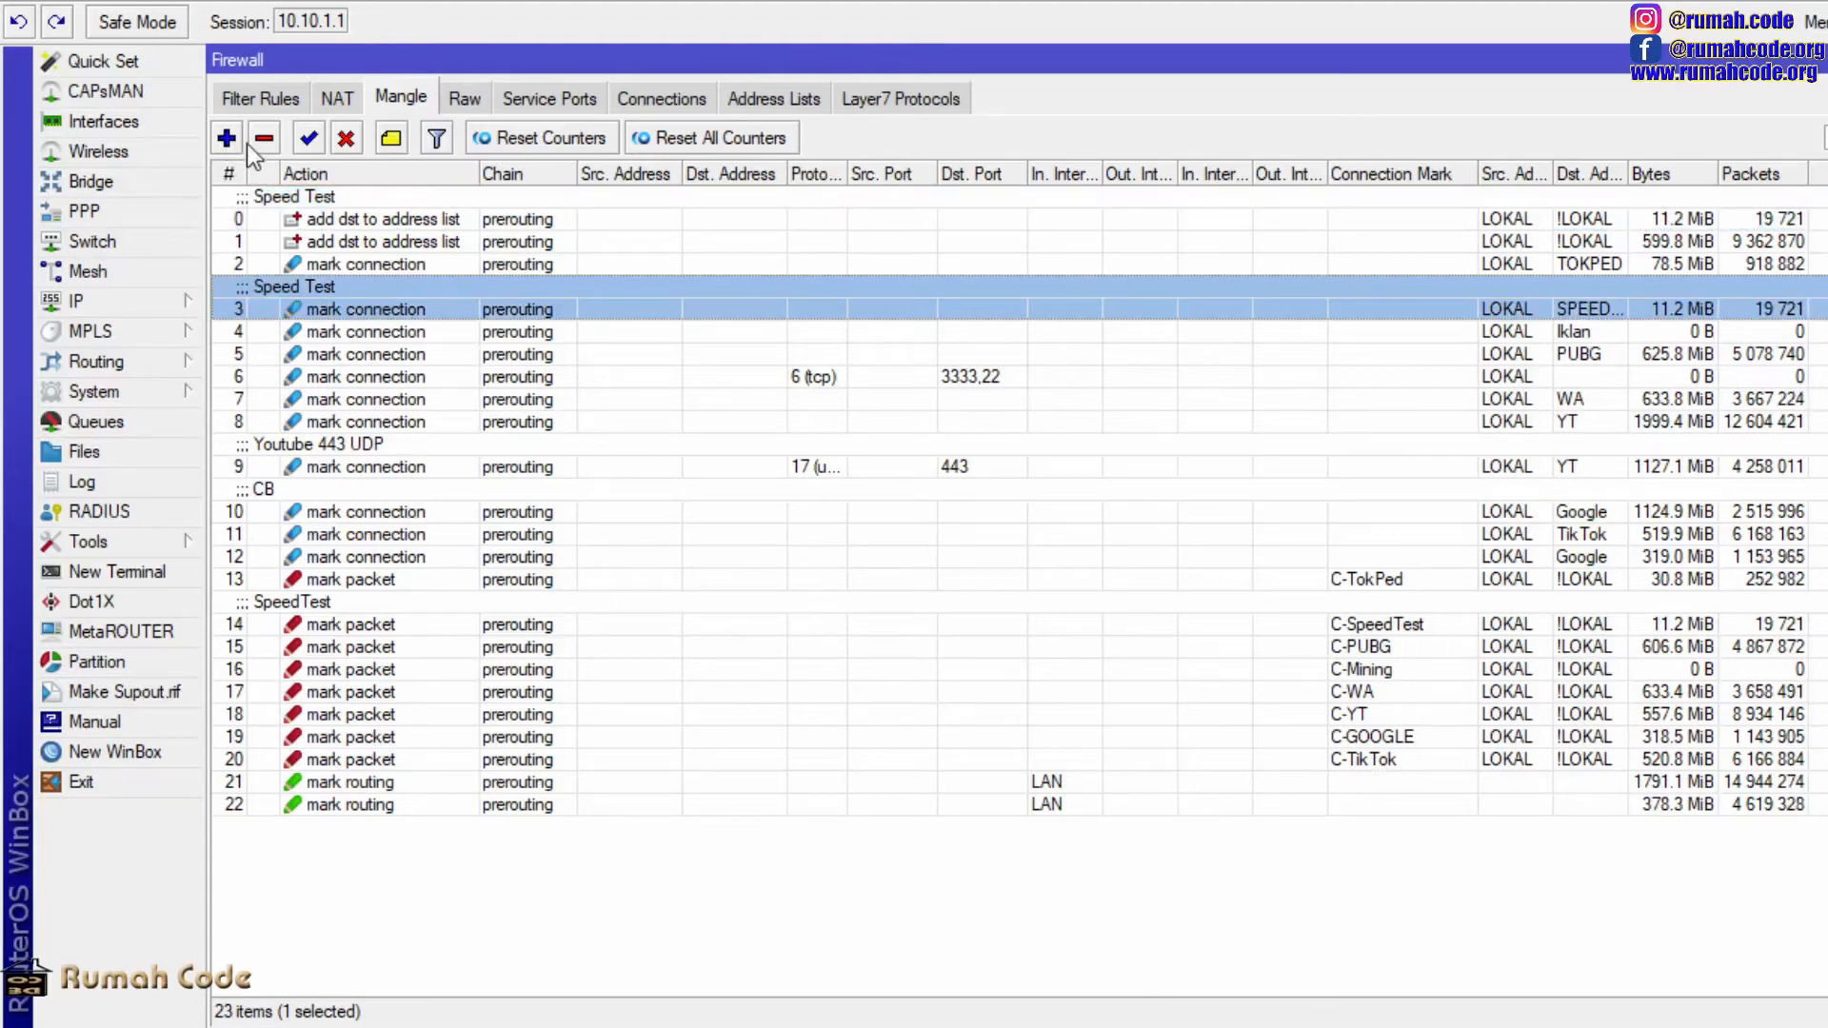
{"action": "double_click", "coordinate": [372, 307]}
{"action": "left_click", "coordinate": [862, 194]}
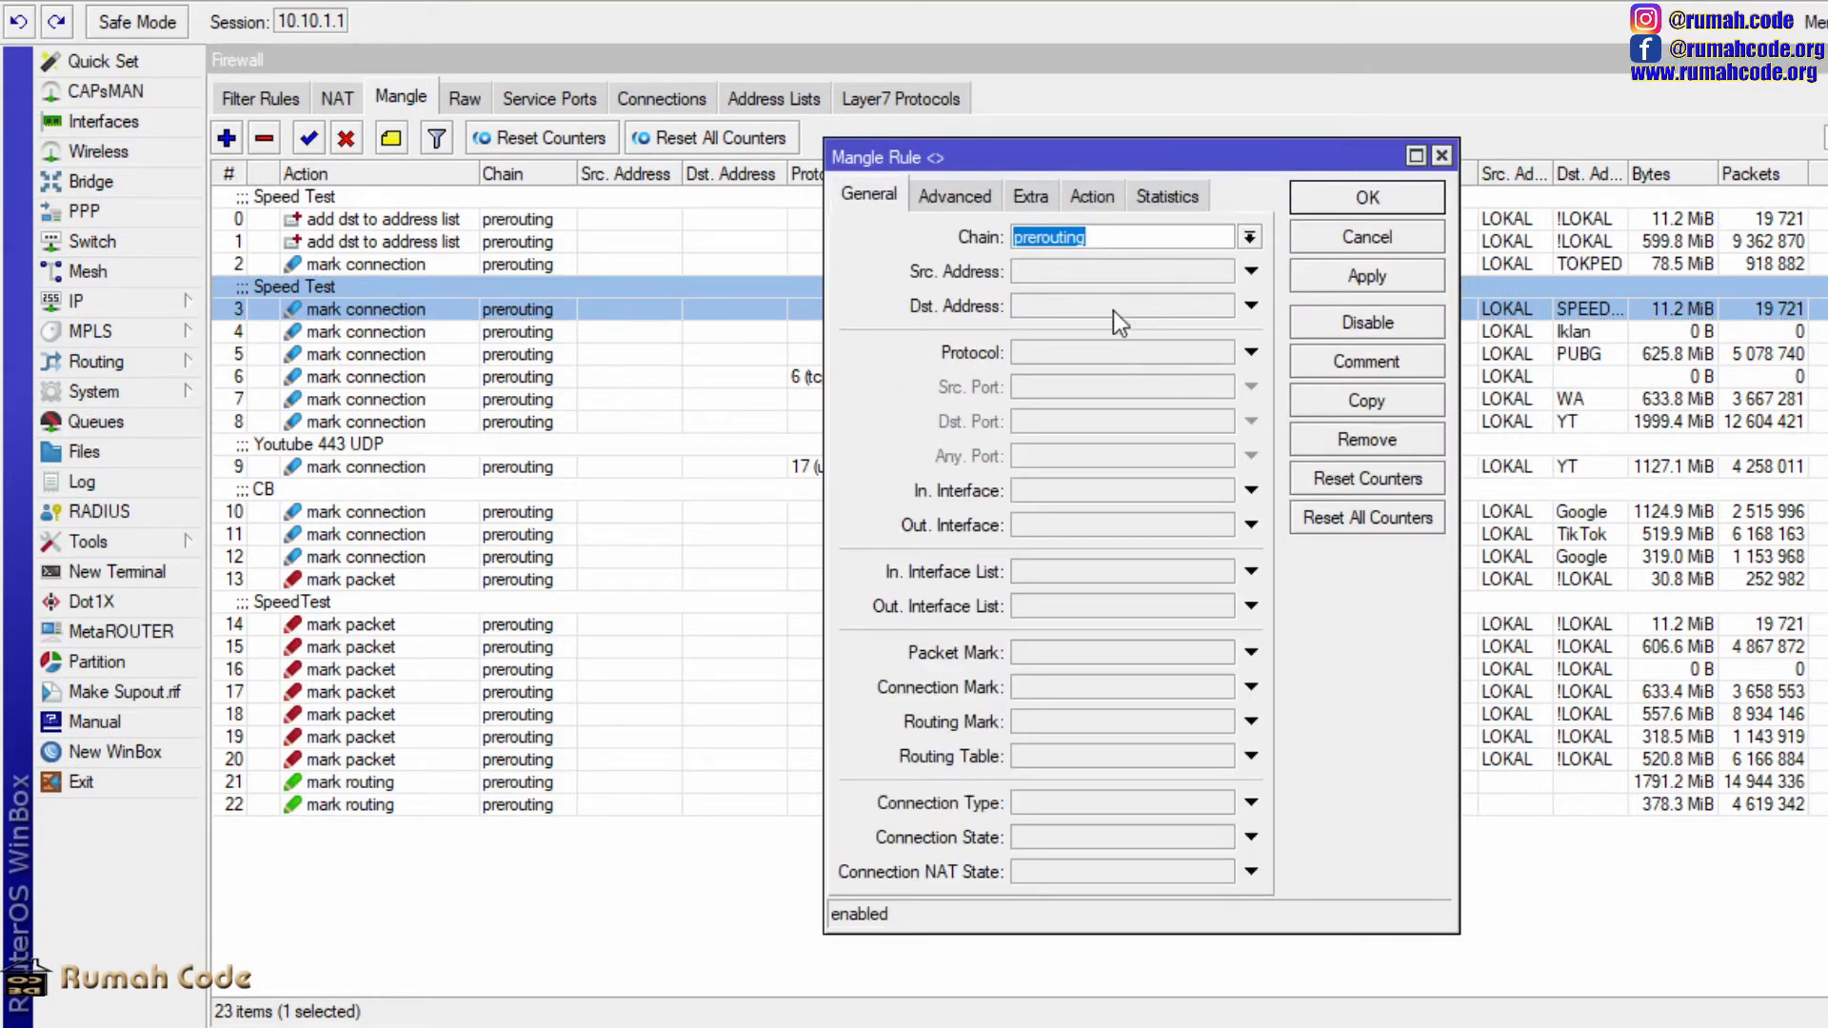
{"action": "left_click", "coordinate": [967, 195]}
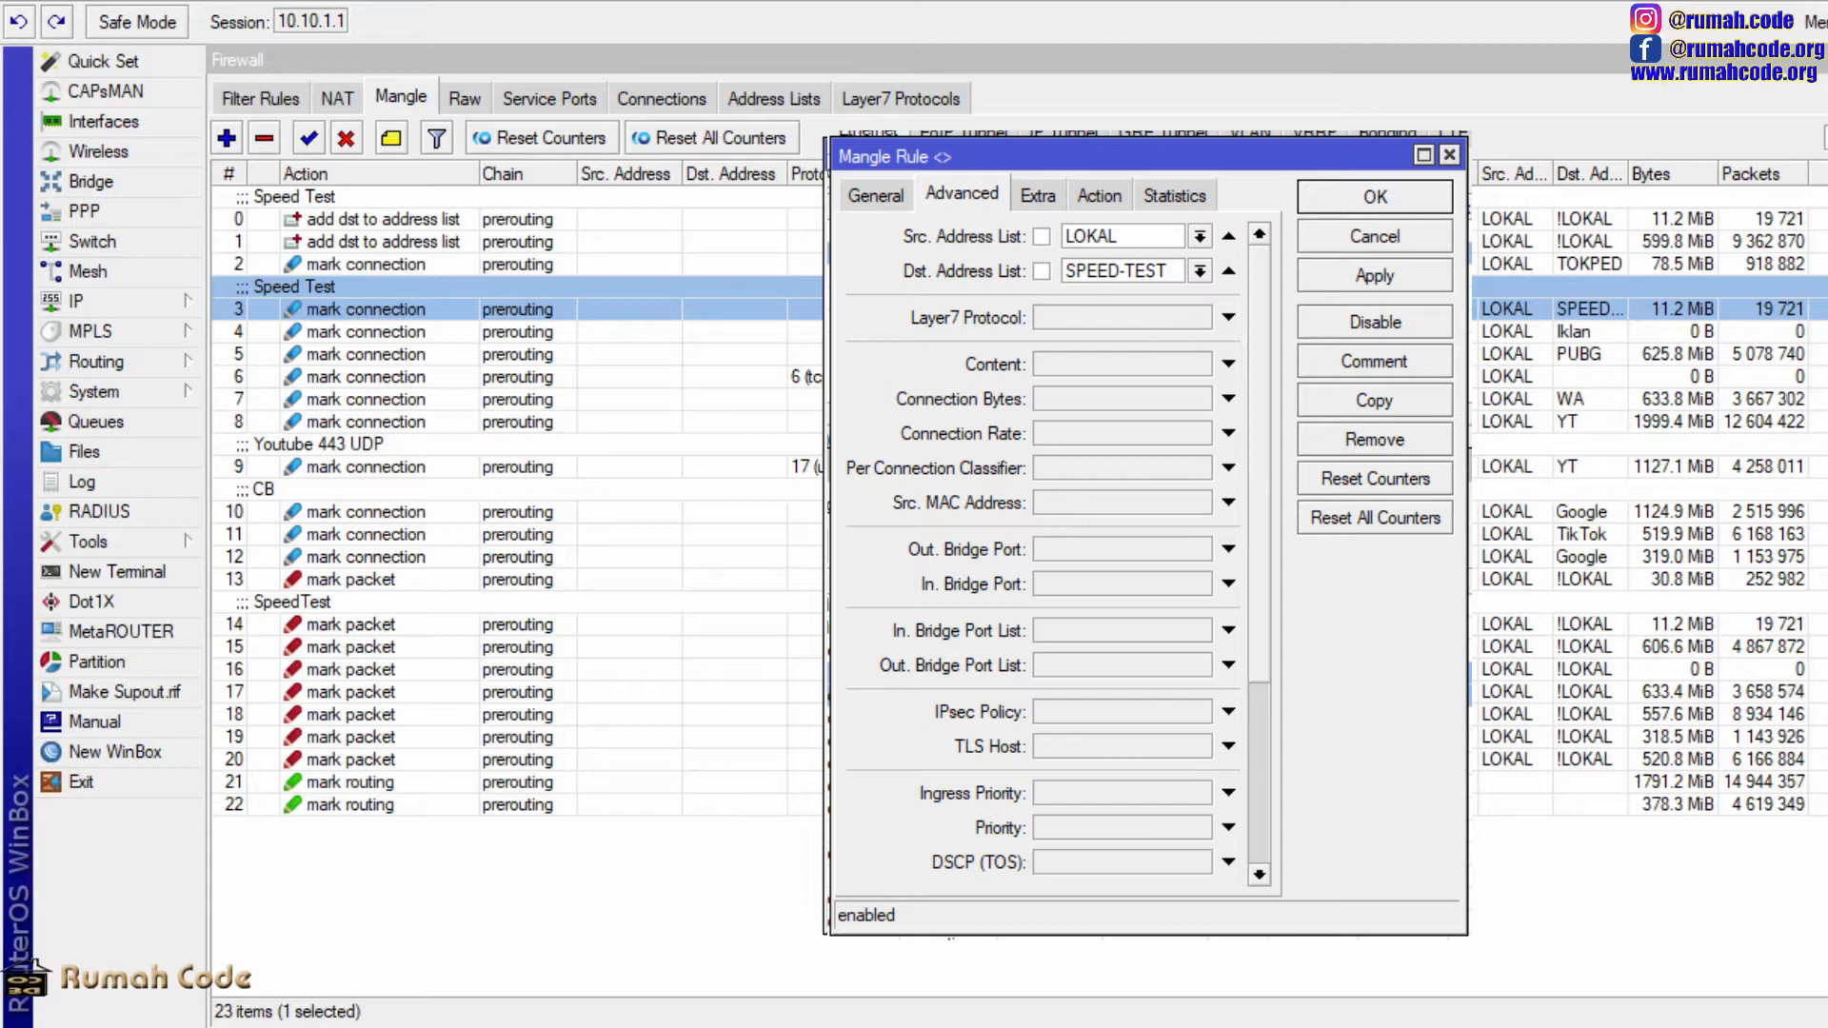
{"action": "left_click", "coordinate": [1096, 195]}
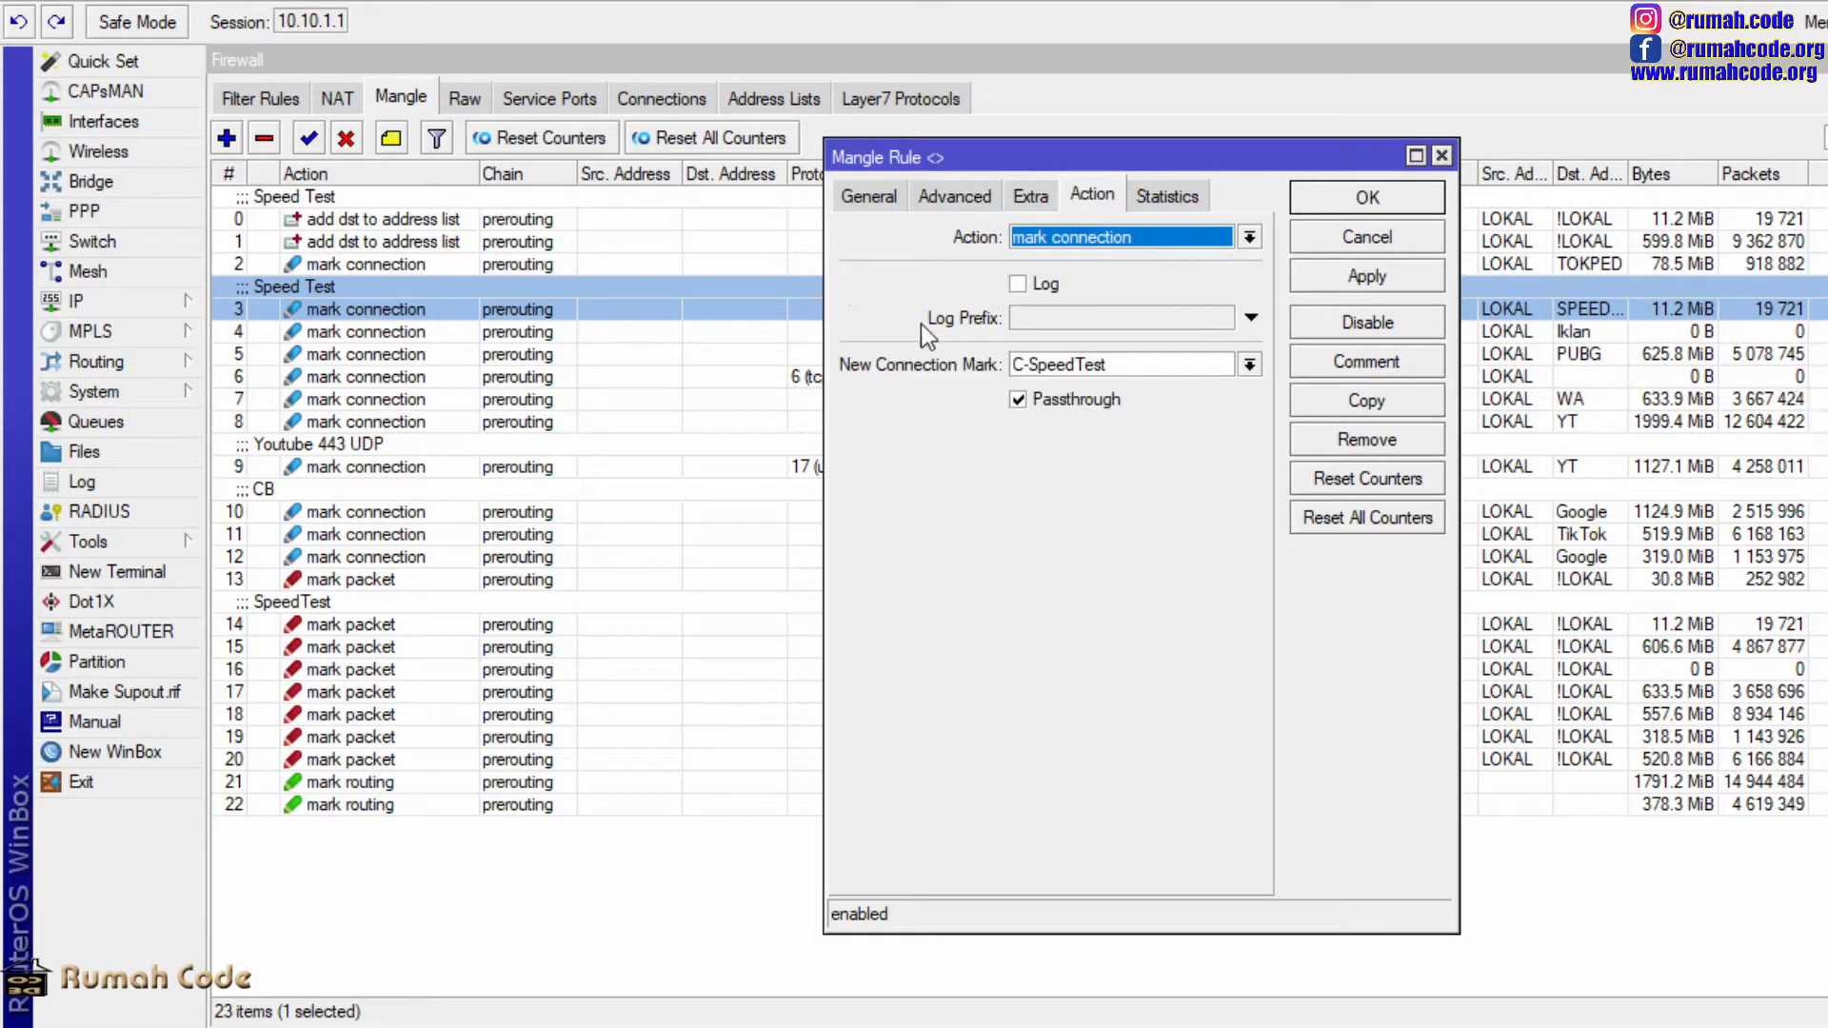
- Examine the prefix and name of the new connection mark in mangle rule 3, and close the rule
{"action": "left_click", "coordinate": [1012, 366]}
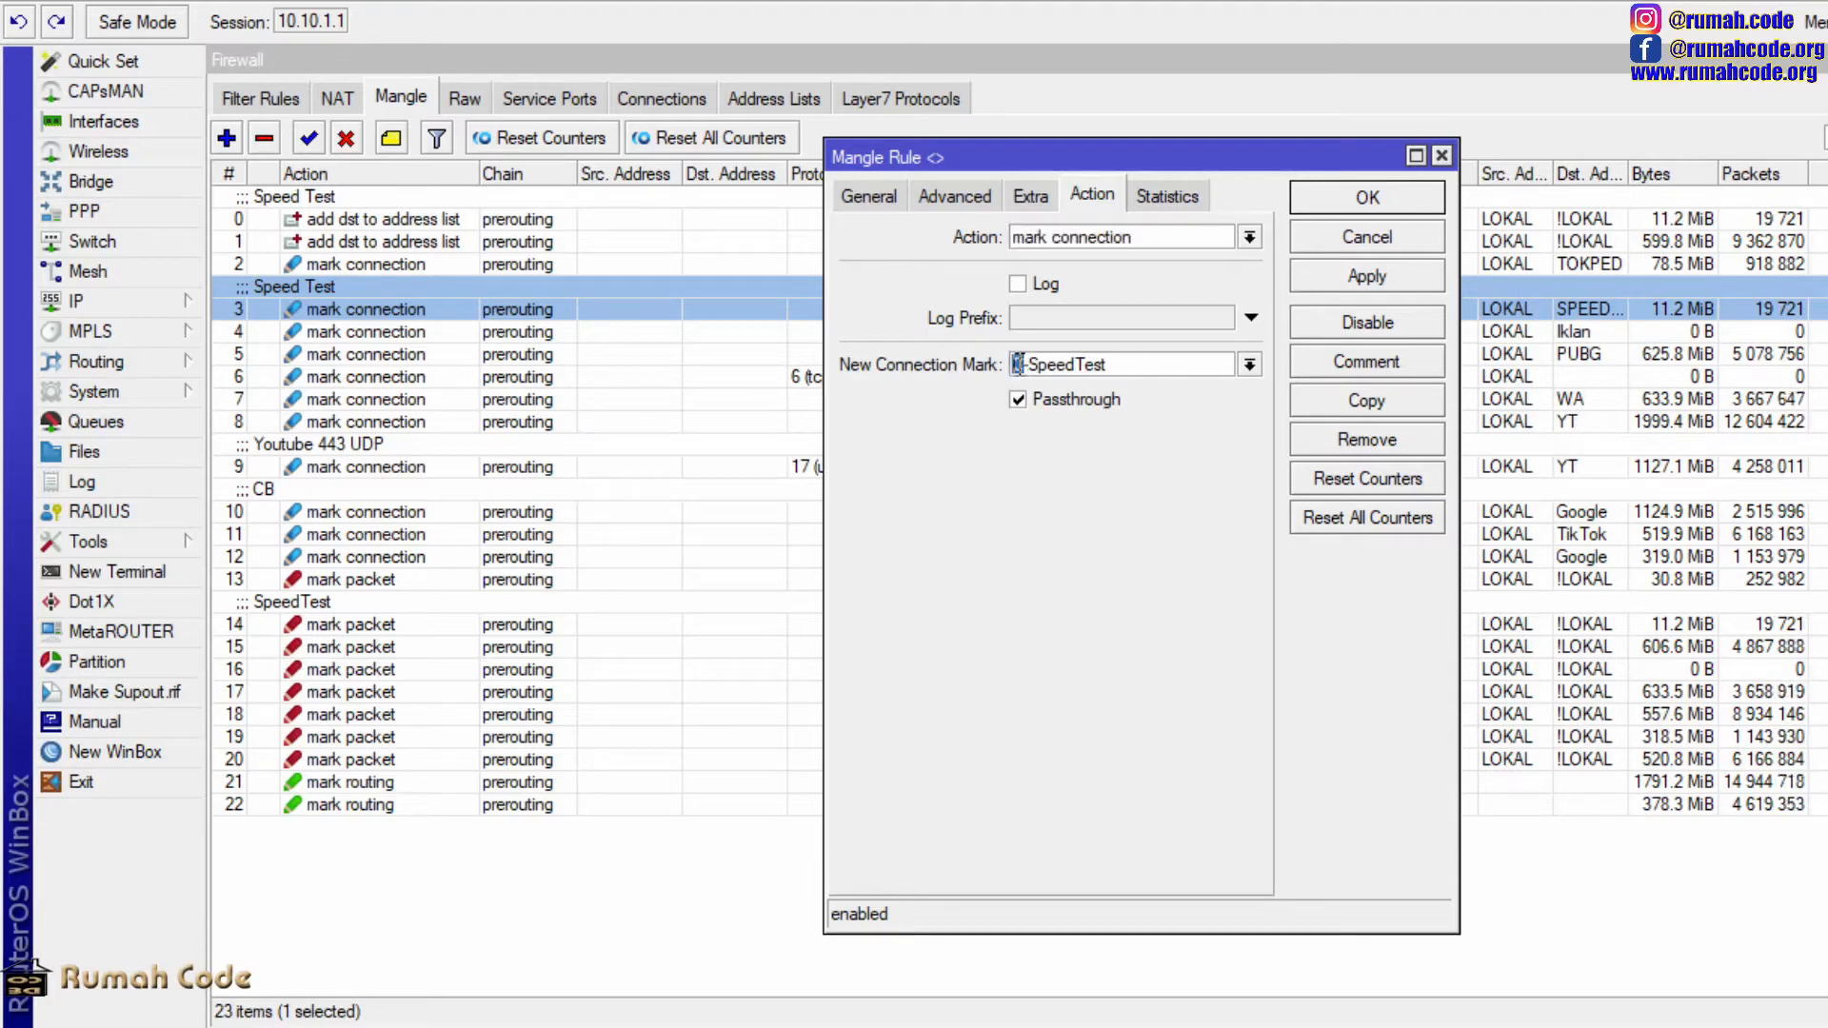
{"action": "left_click_drag", "start_coordinate": [1023, 365], "coordinate": [1122, 365]}
{"action": "left_click", "coordinate": [1122, 364]}
{"action": "left_click_drag", "start_coordinate": [1104, 363], "coordinate": [1030, 363]}
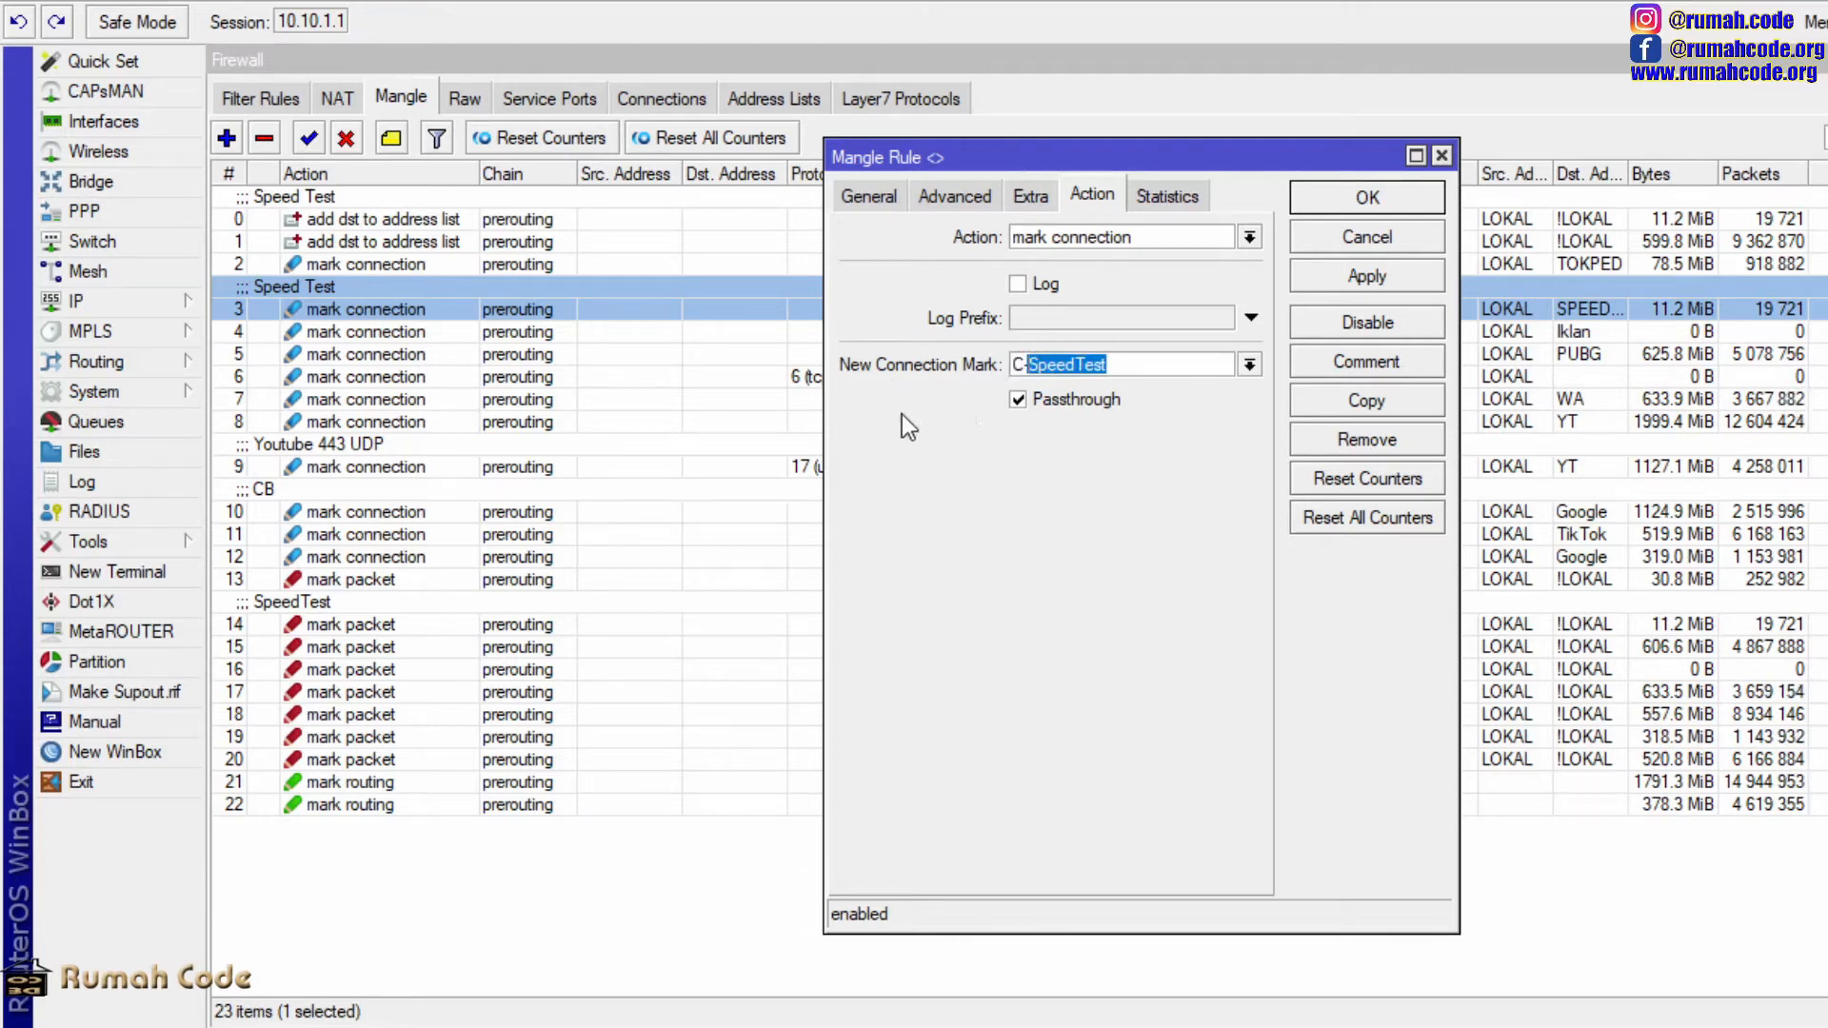
{"action": "left_click", "coordinate": [1379, 276]}
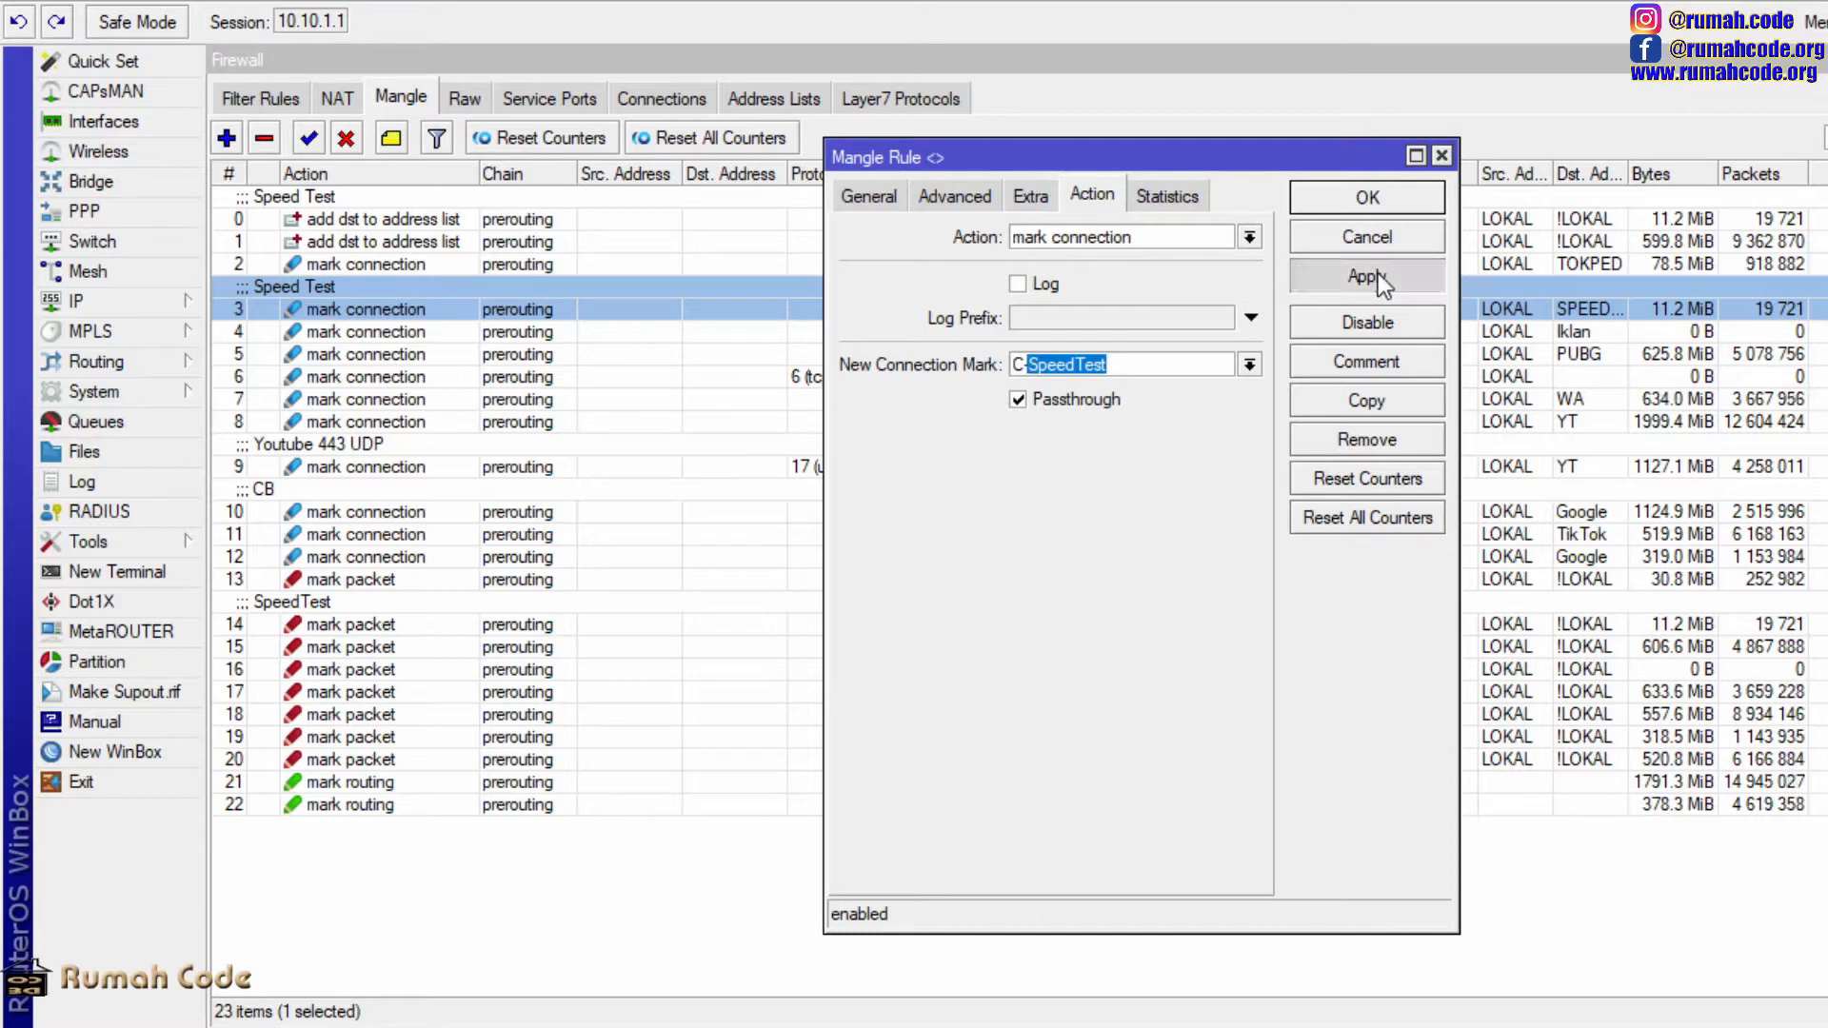
{"action": "left_click", "coordinate": [1369, 197]}
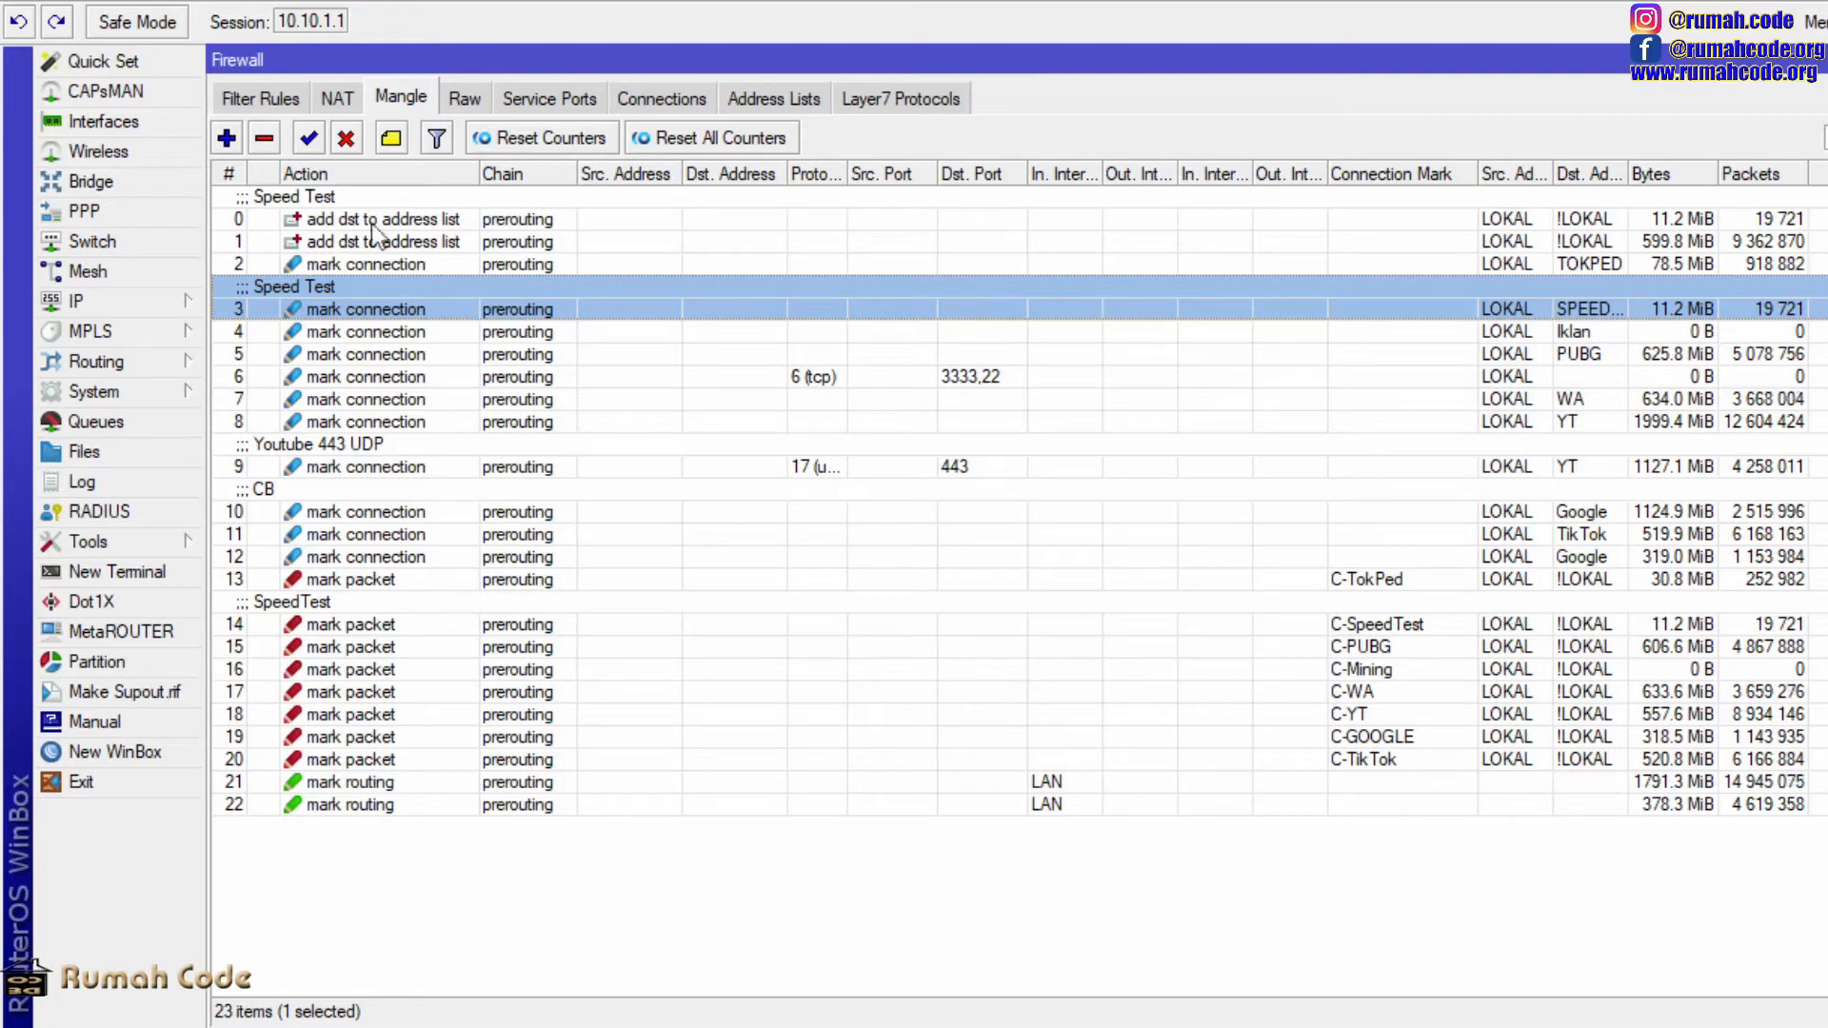
{"action": "left_click", "coordinate": [226, 138]}
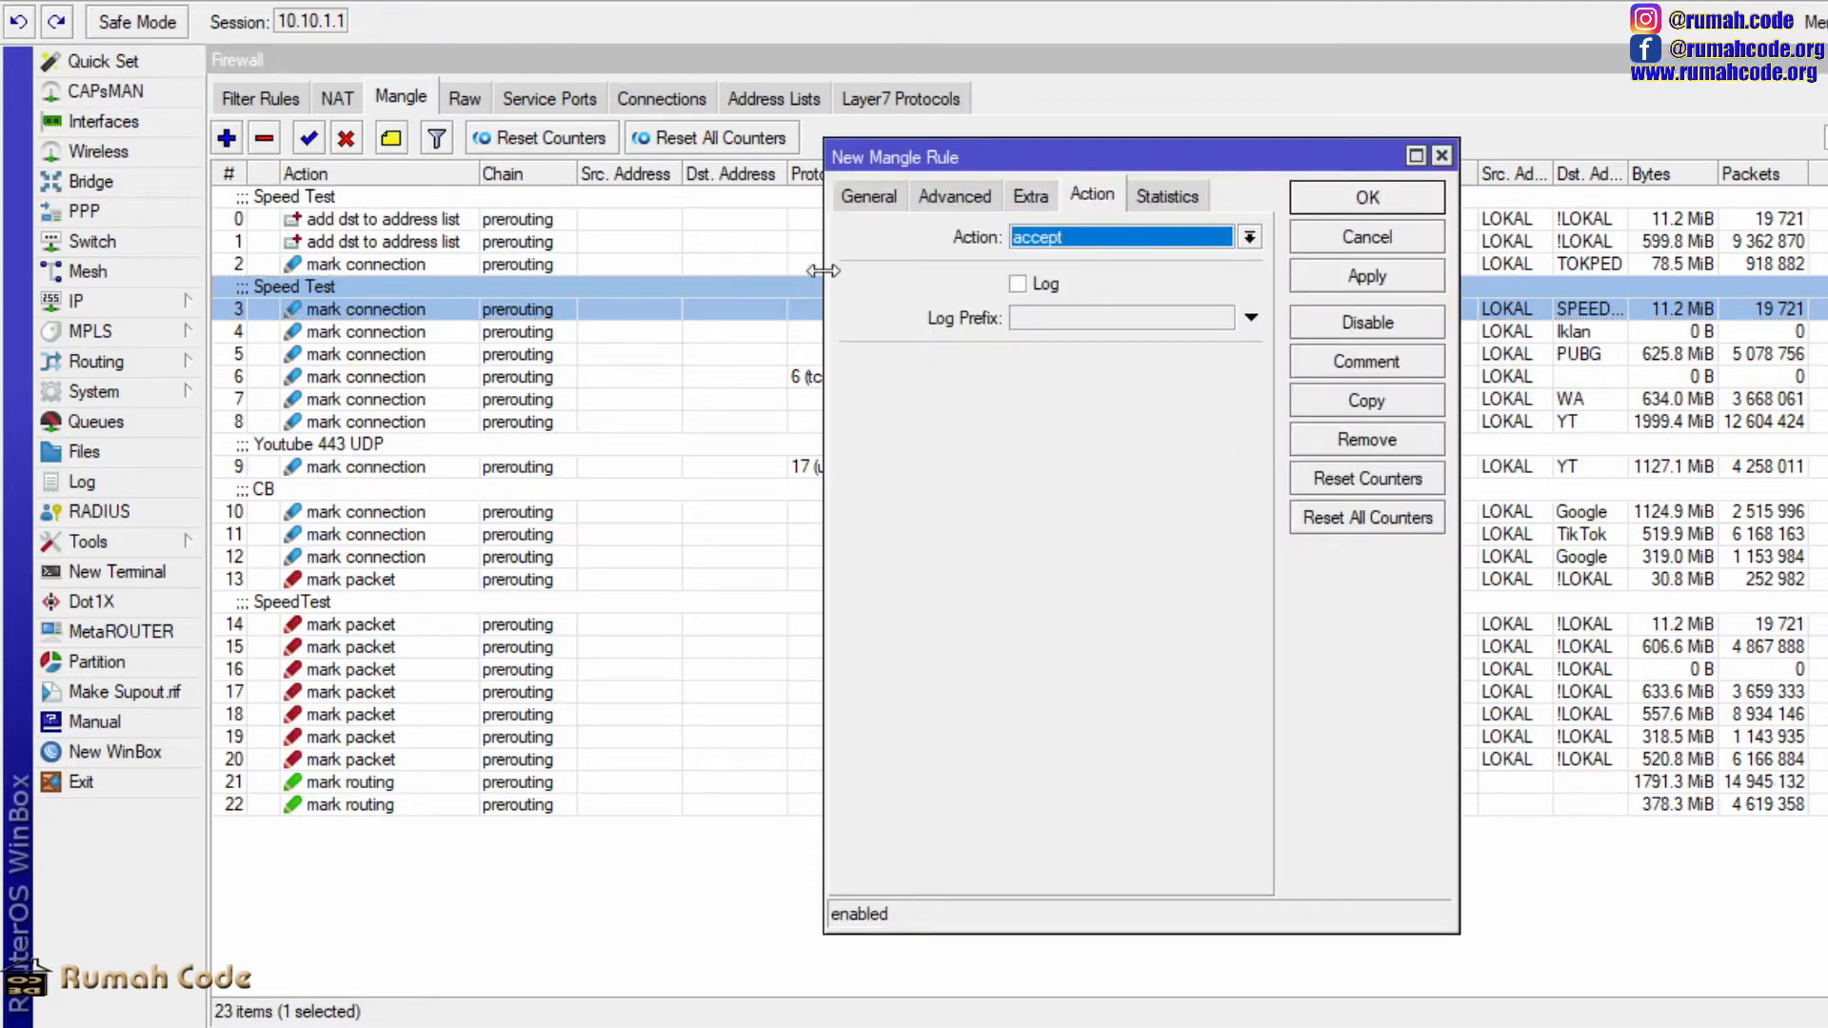
{"action": "left_click", "coordinate": [865, 195]}
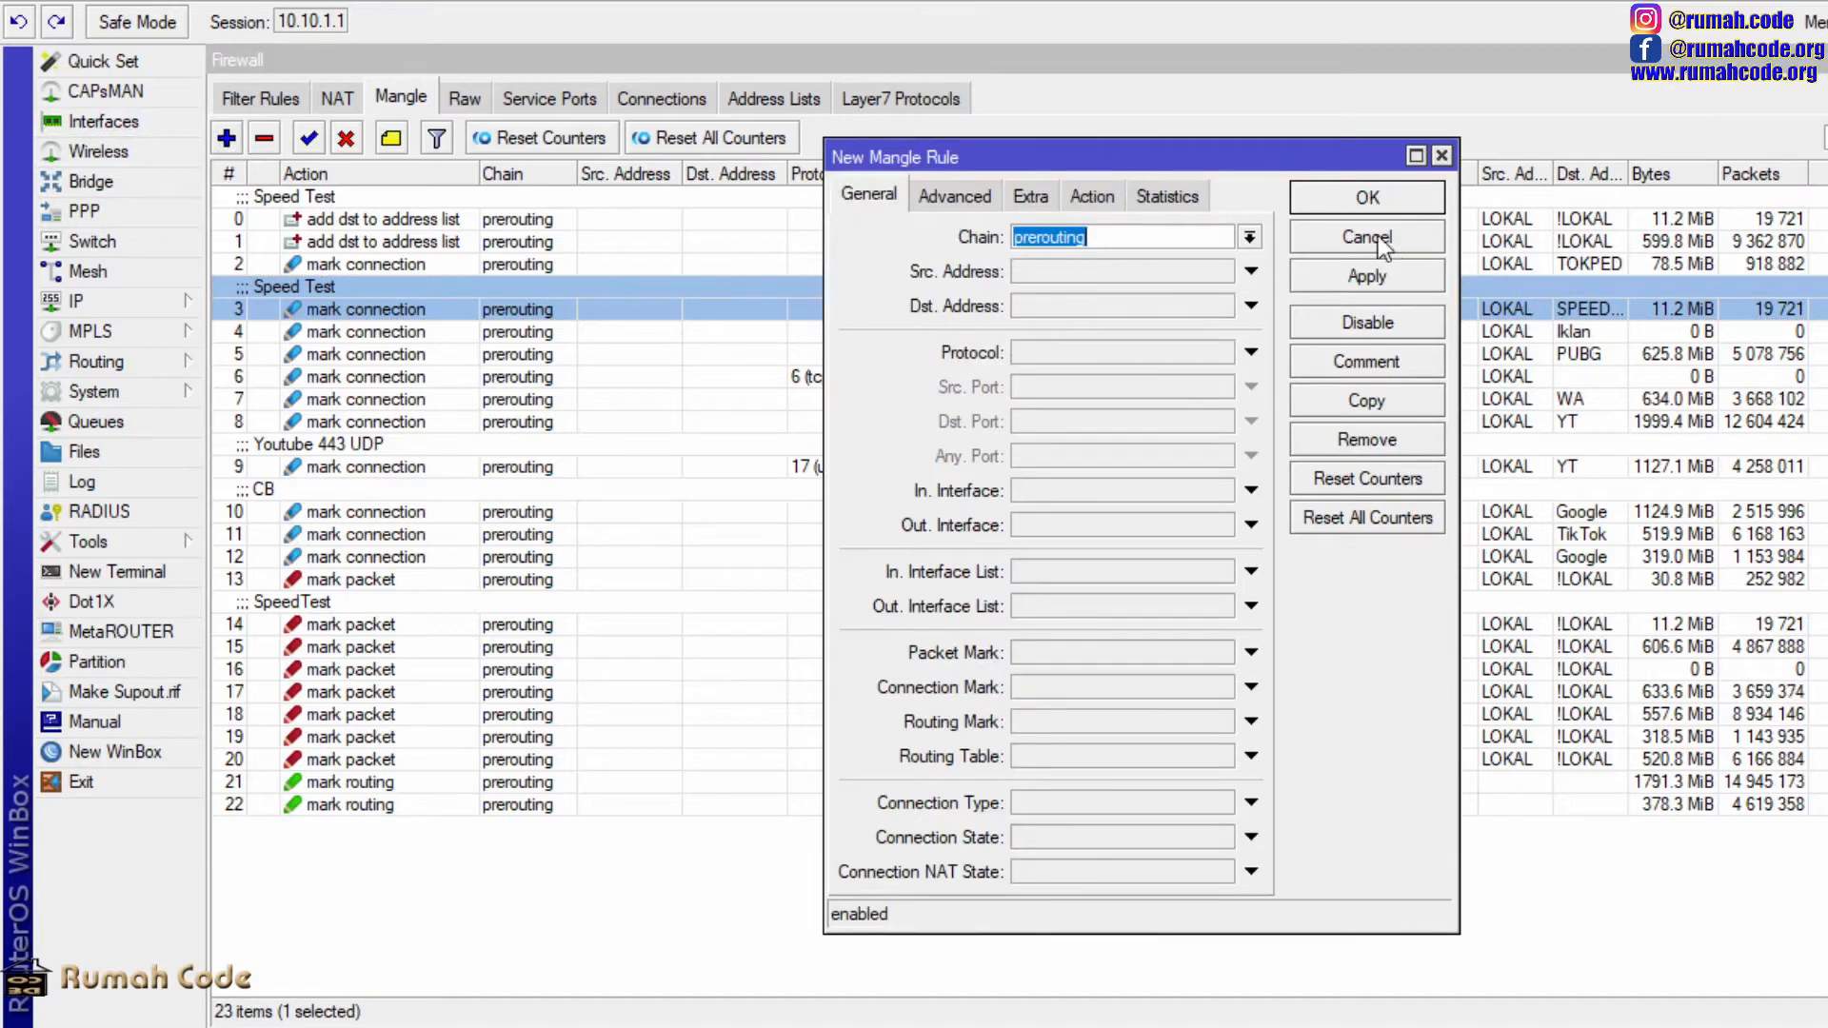
{"action": "left_click", "coordinate": [1434, 238]}
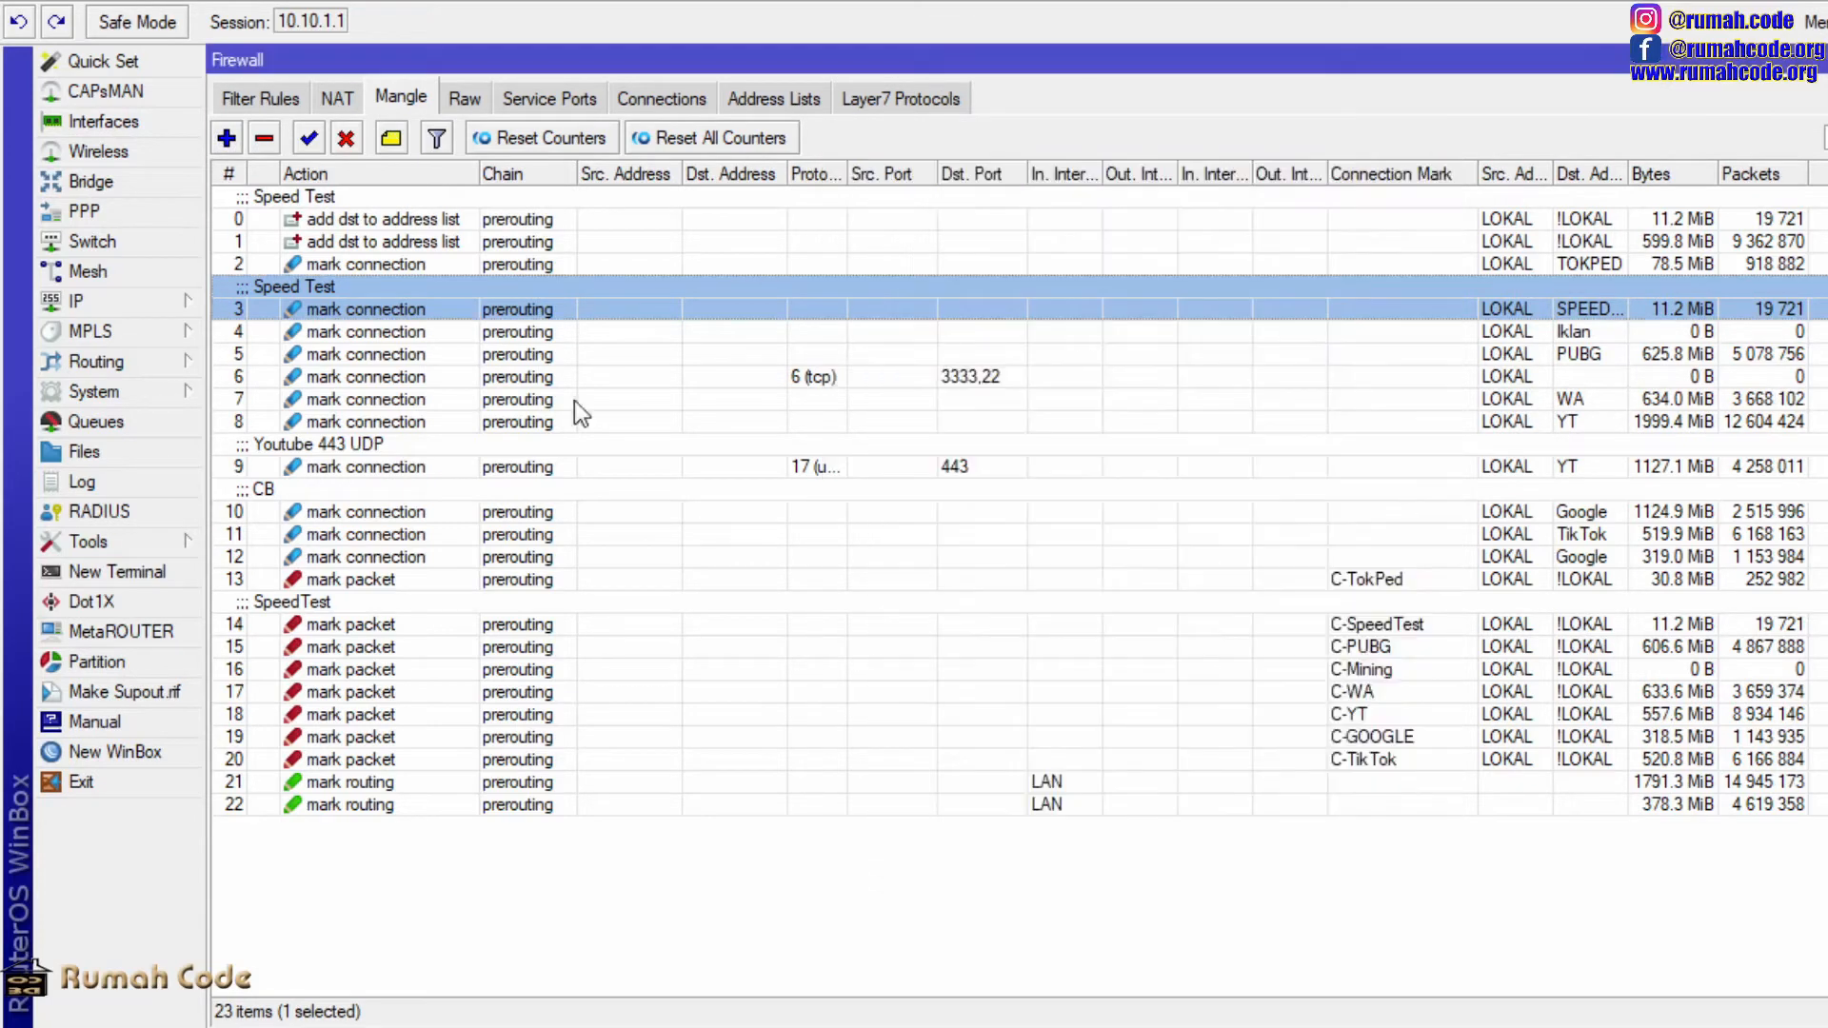
- Open the SpeedTest packet mark rule 14 and inspect its connection mark, its source and destination address lists and its action
{"action": "double_click", "coordinate": [314, 614]}
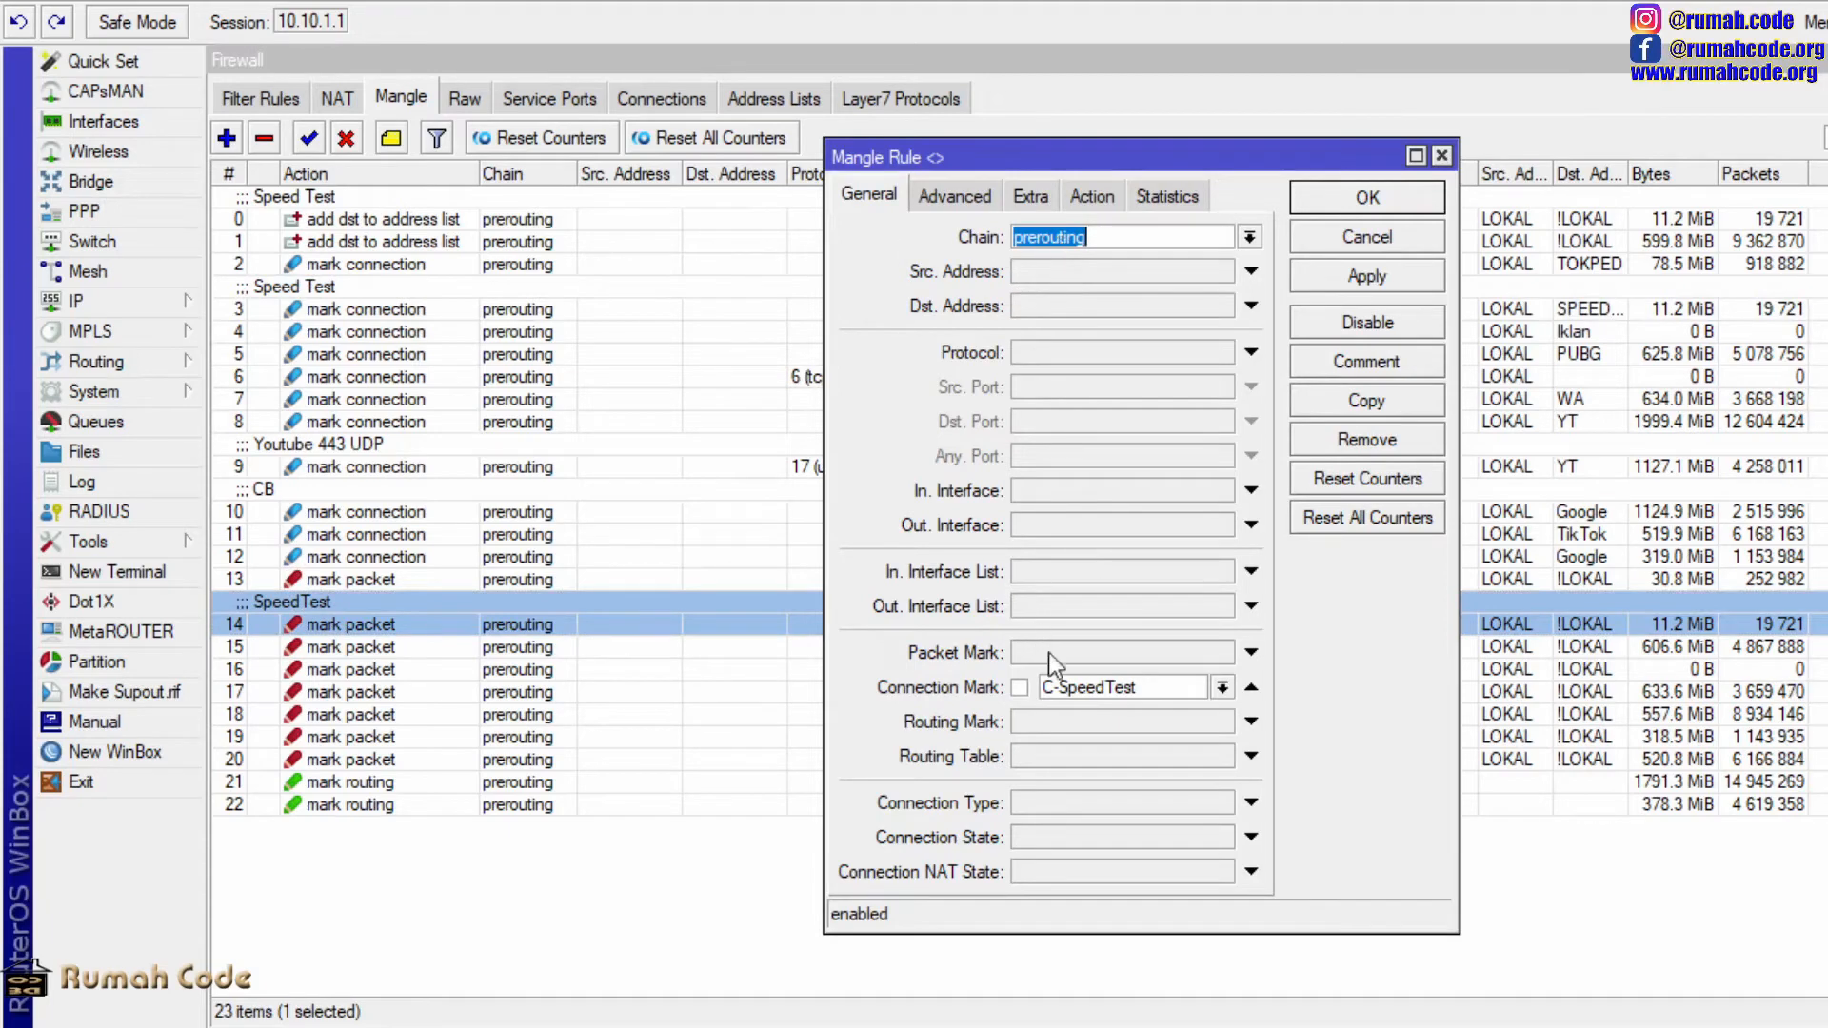
{"action": "left_click", "coordinate": [1161, 689]}
{"action": "left_click_drag", "start_coordinate": [1161, 689], "coordinate": [1031, 688]}
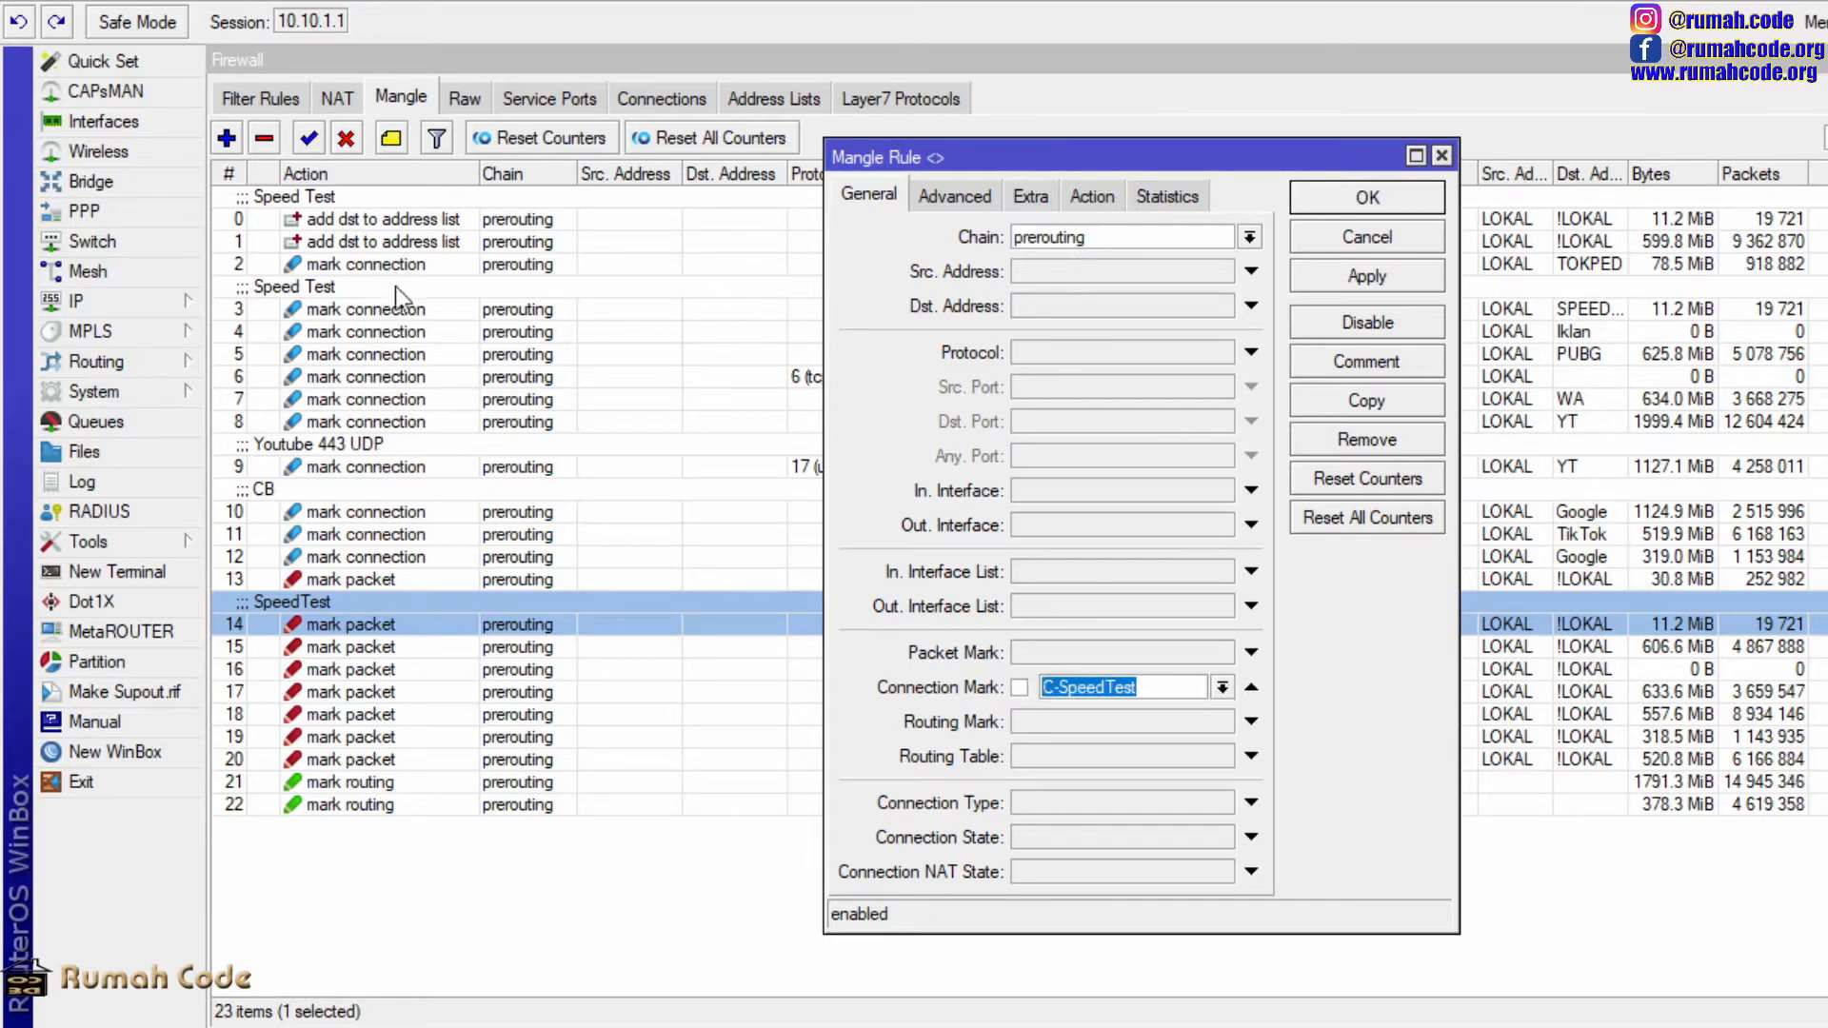
{"action": "left_click", "coordinate": [958, 196]}
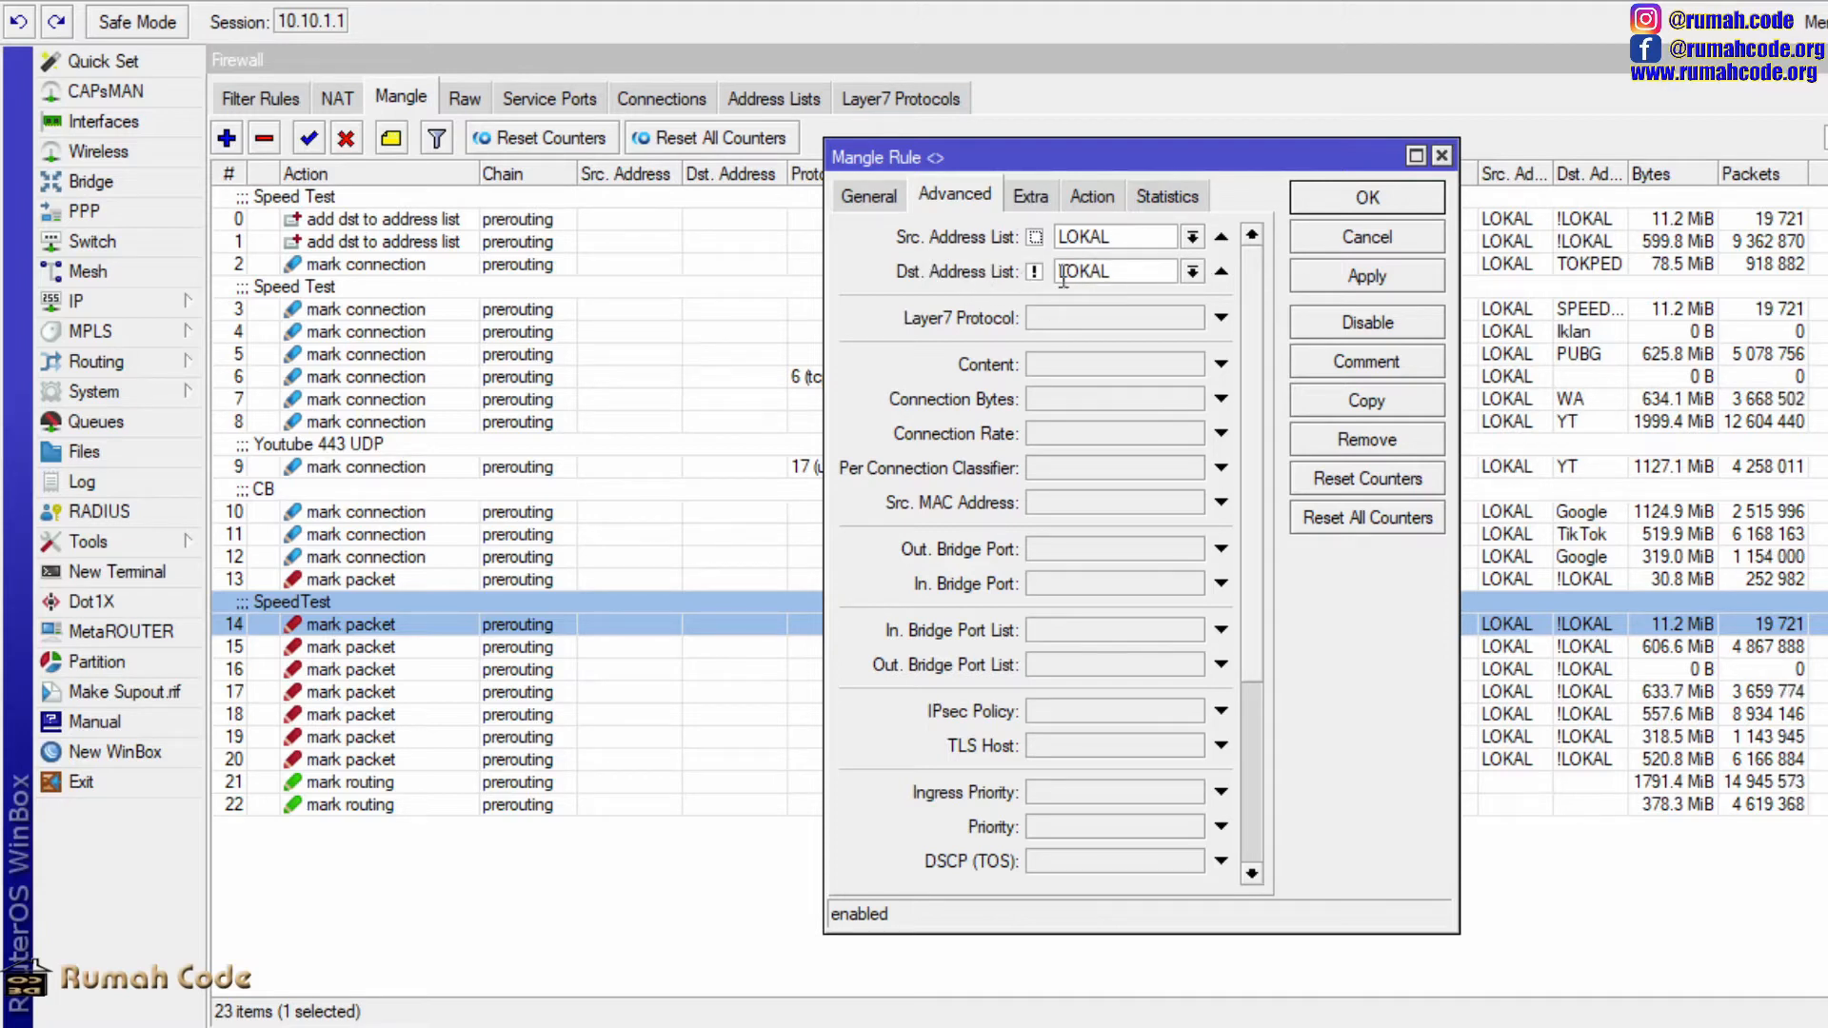
{"action": "left_click", "coordinate": [1107, 198]}
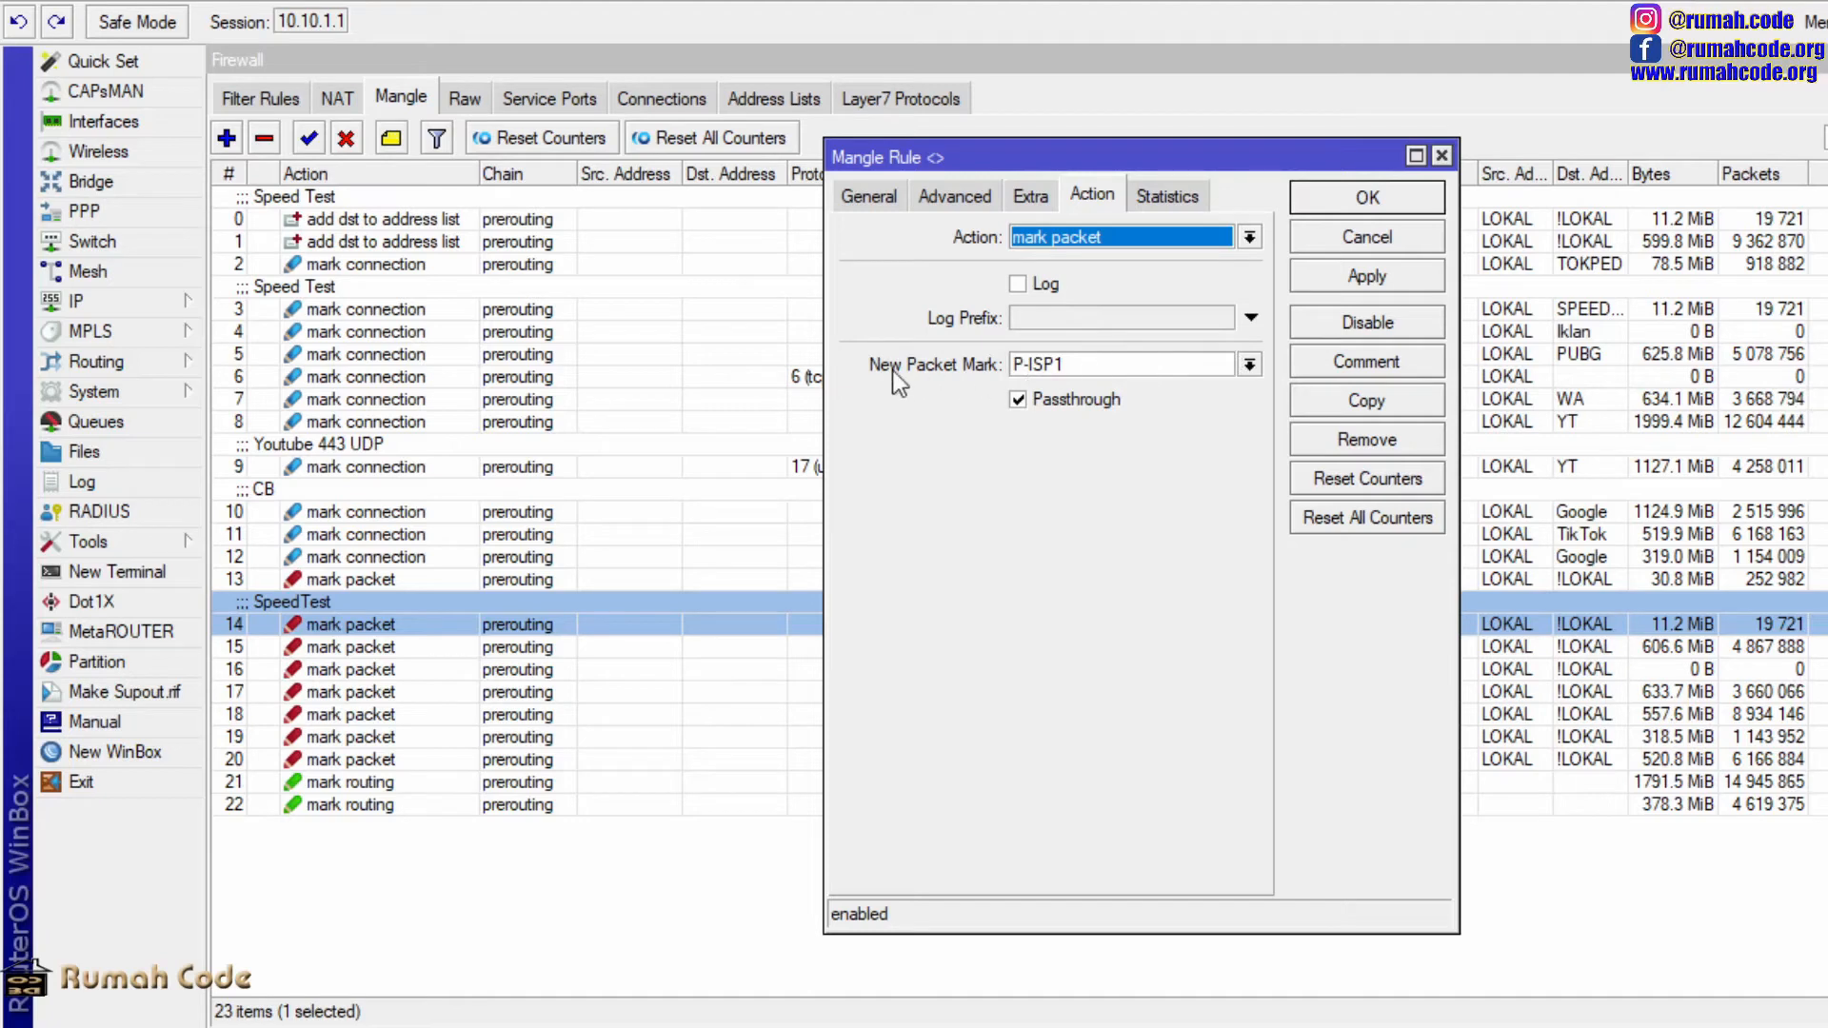
- Set the new packet mark of mangle rule 14 to P-ISP2 and confirm the rule
{"action": "left_click", "coordinate": [1095, 367]}
{"action": "left_click", "coordinate": [1120, 364]}
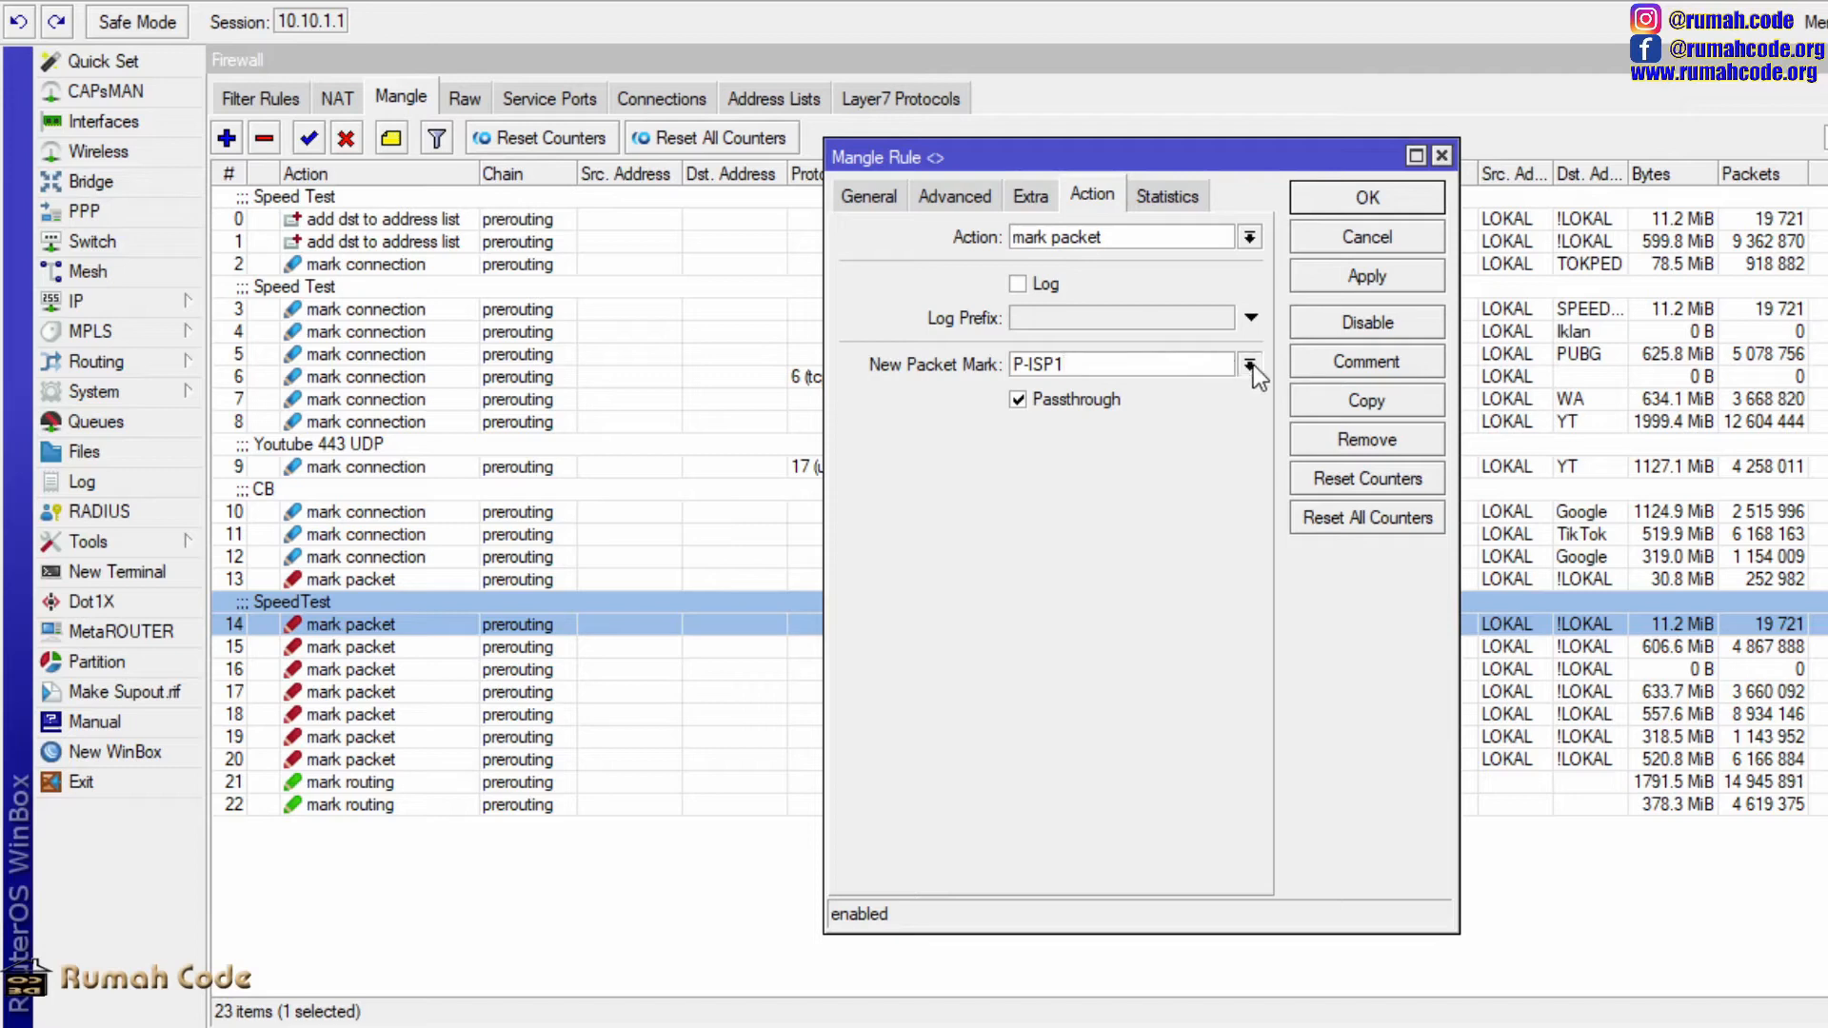
{"action": "scroll", "coordinate": [1078, 409], "scroll_direction": "down", "scroll_amount": 1}
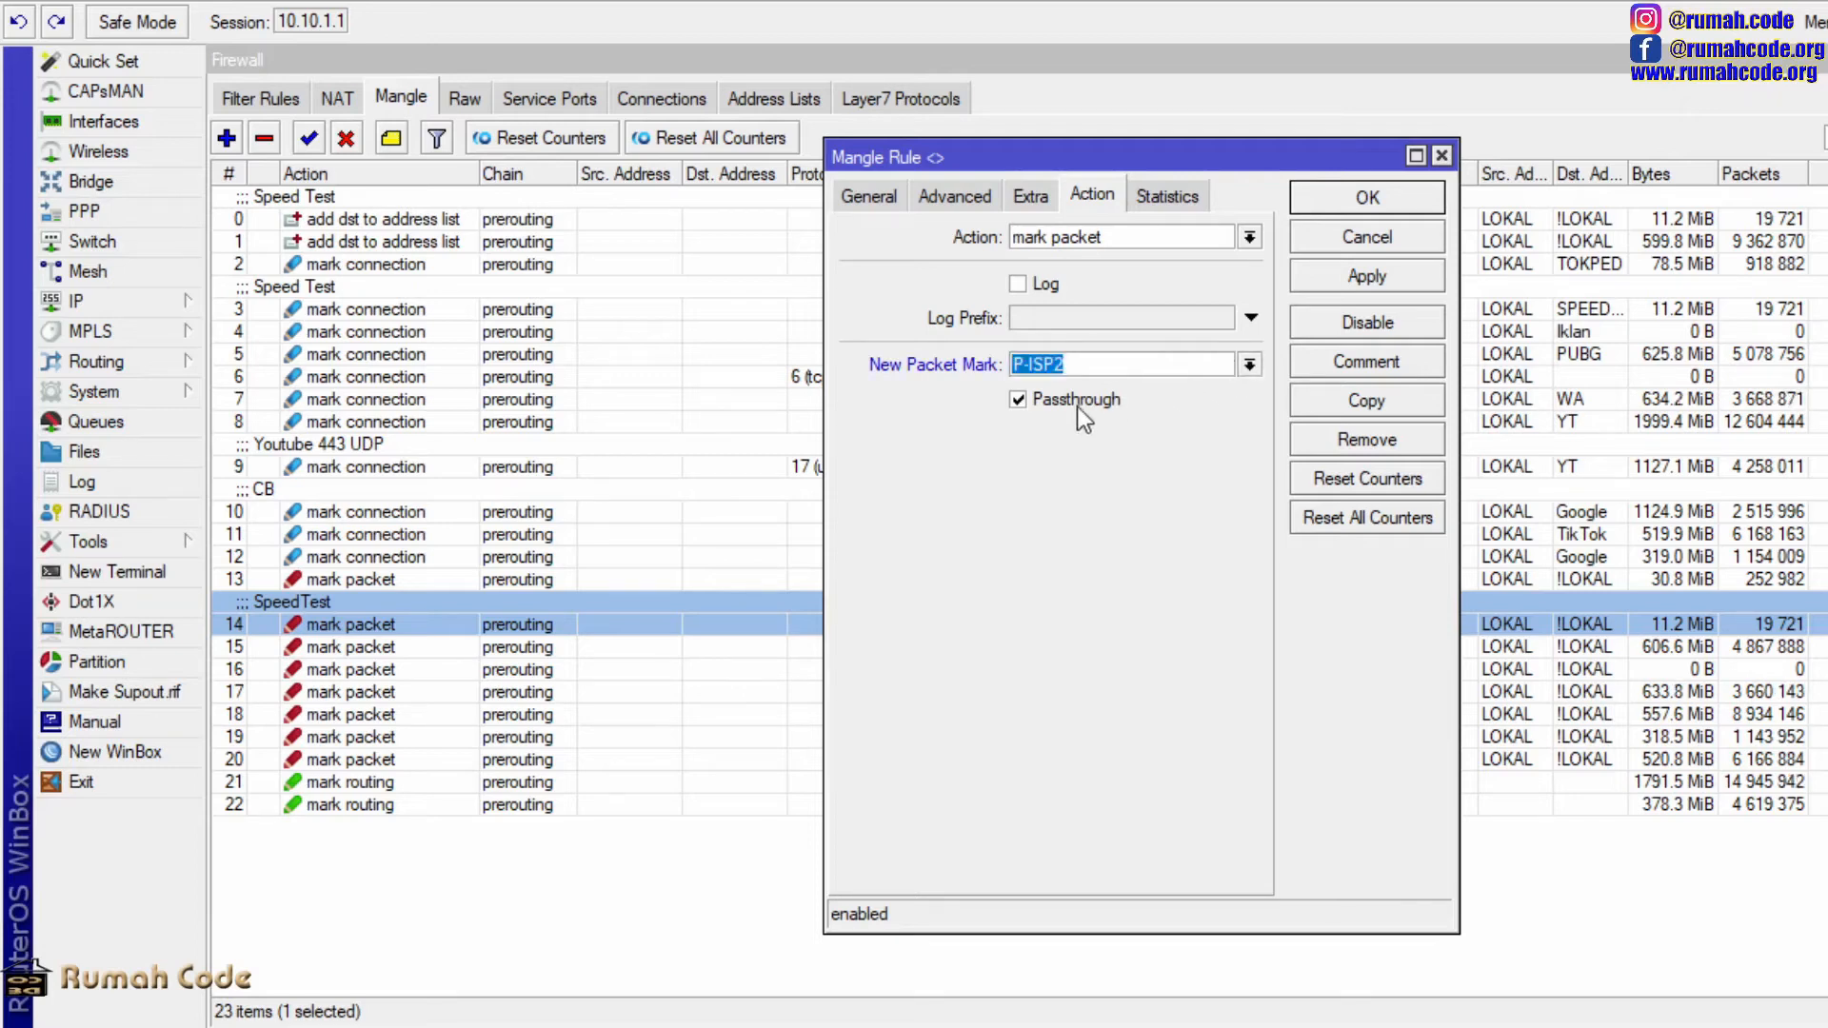
{"action": "key", "text": "Return"}
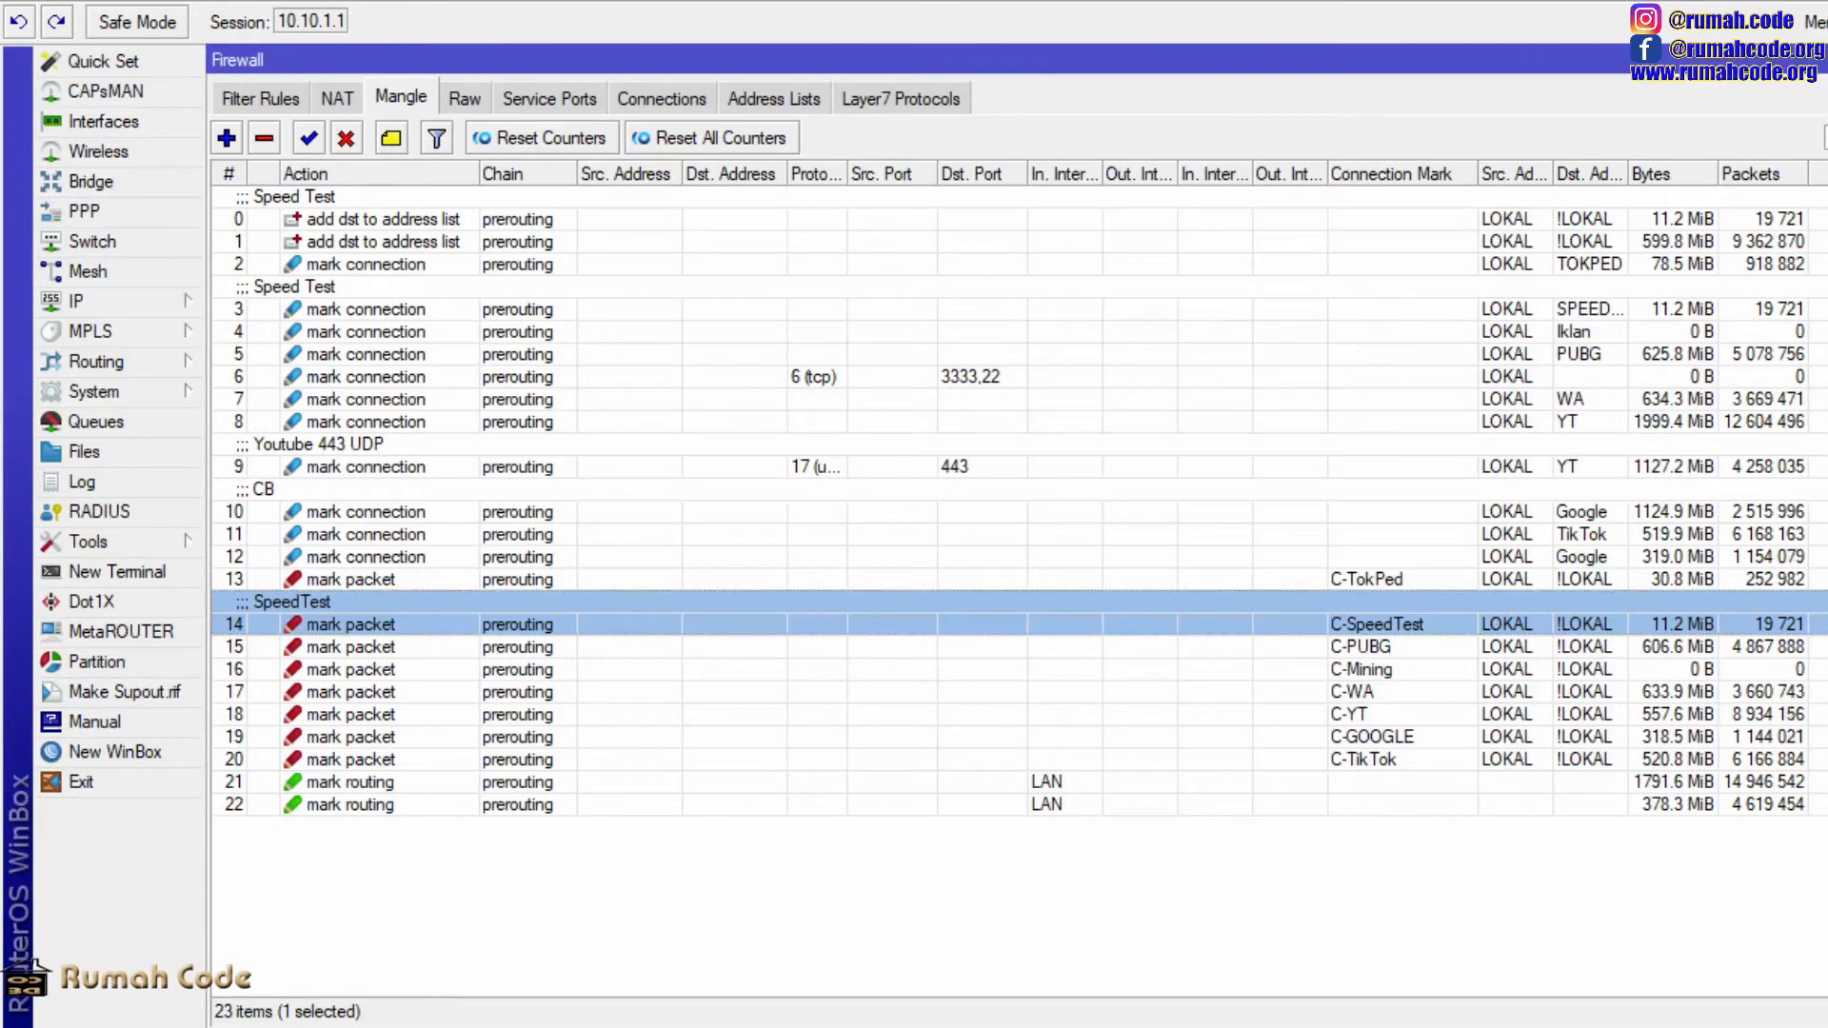
- Open routing mark rule 21 and inspect its incoming interface, packet mark, advanced conditions and new routing mark, then close it
{"action": "left_click", "coordinate": [566, 785]}
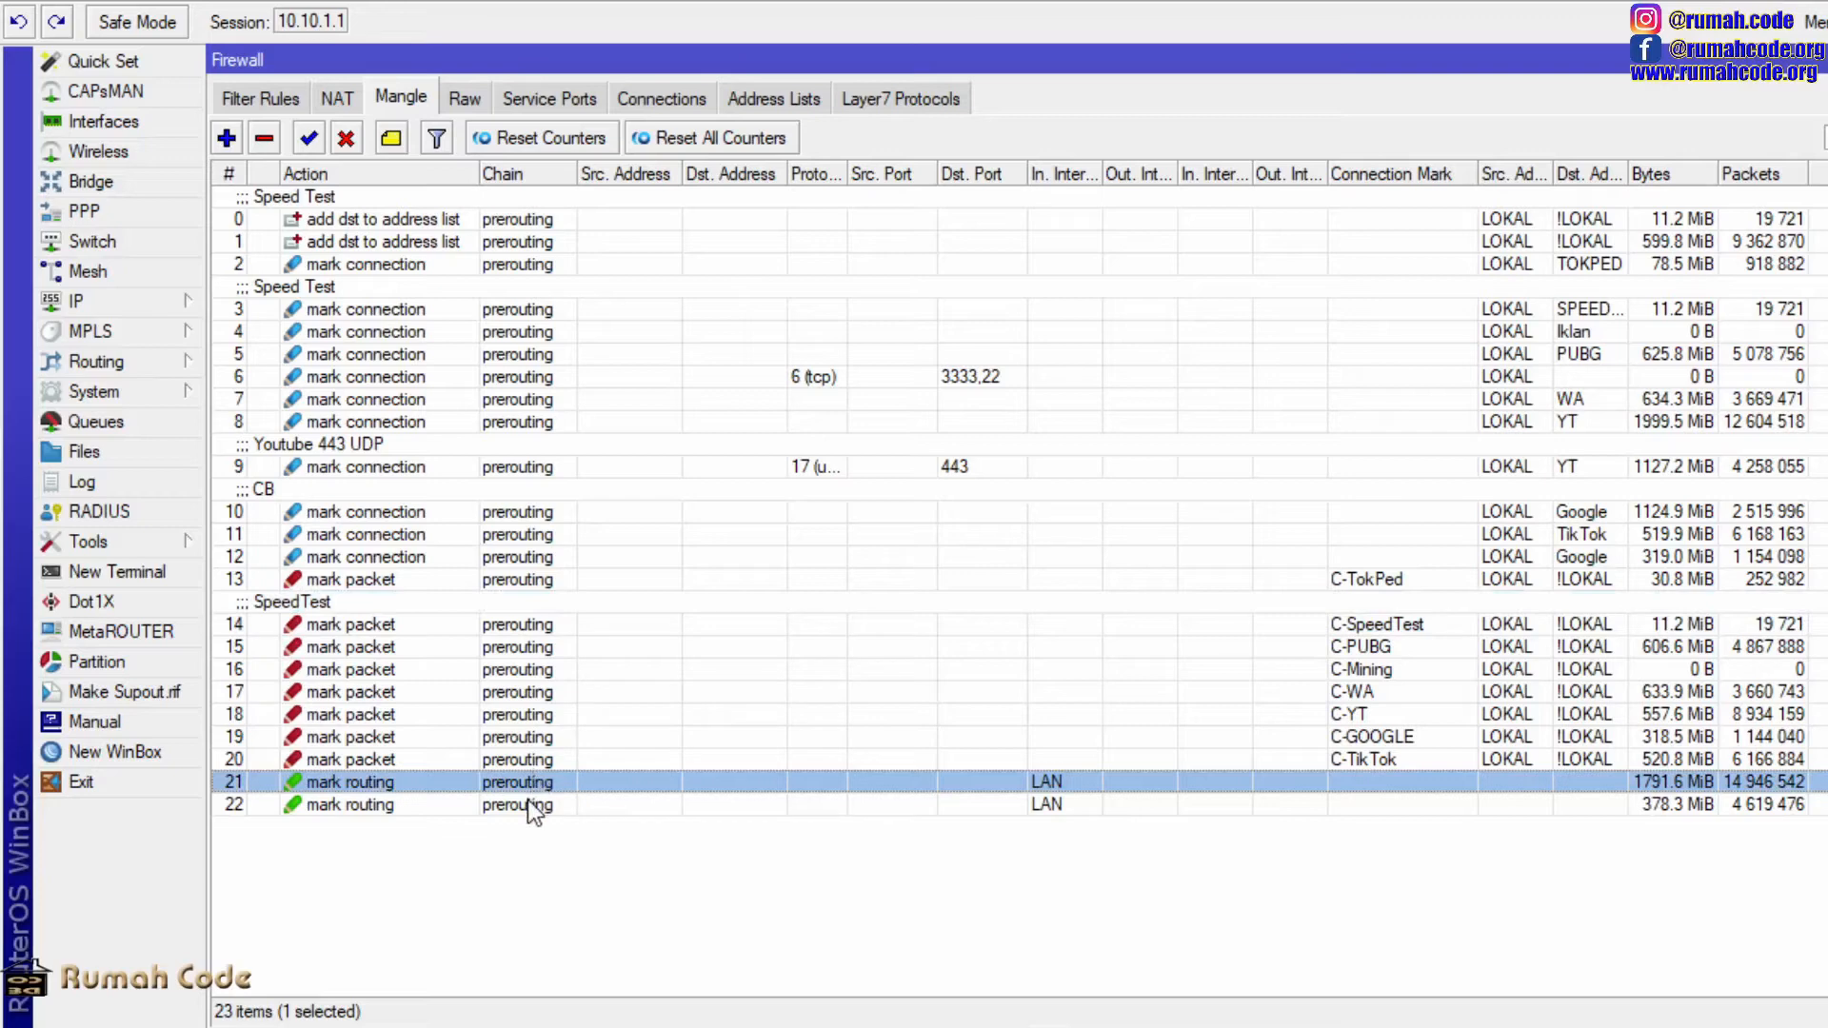
{"action": "left_click", "coordinate": [527, 804]}
{"action": "left_click", "coordinate": [524, 780]}
{"action": "left_click", "coordinate": [540, 806]}
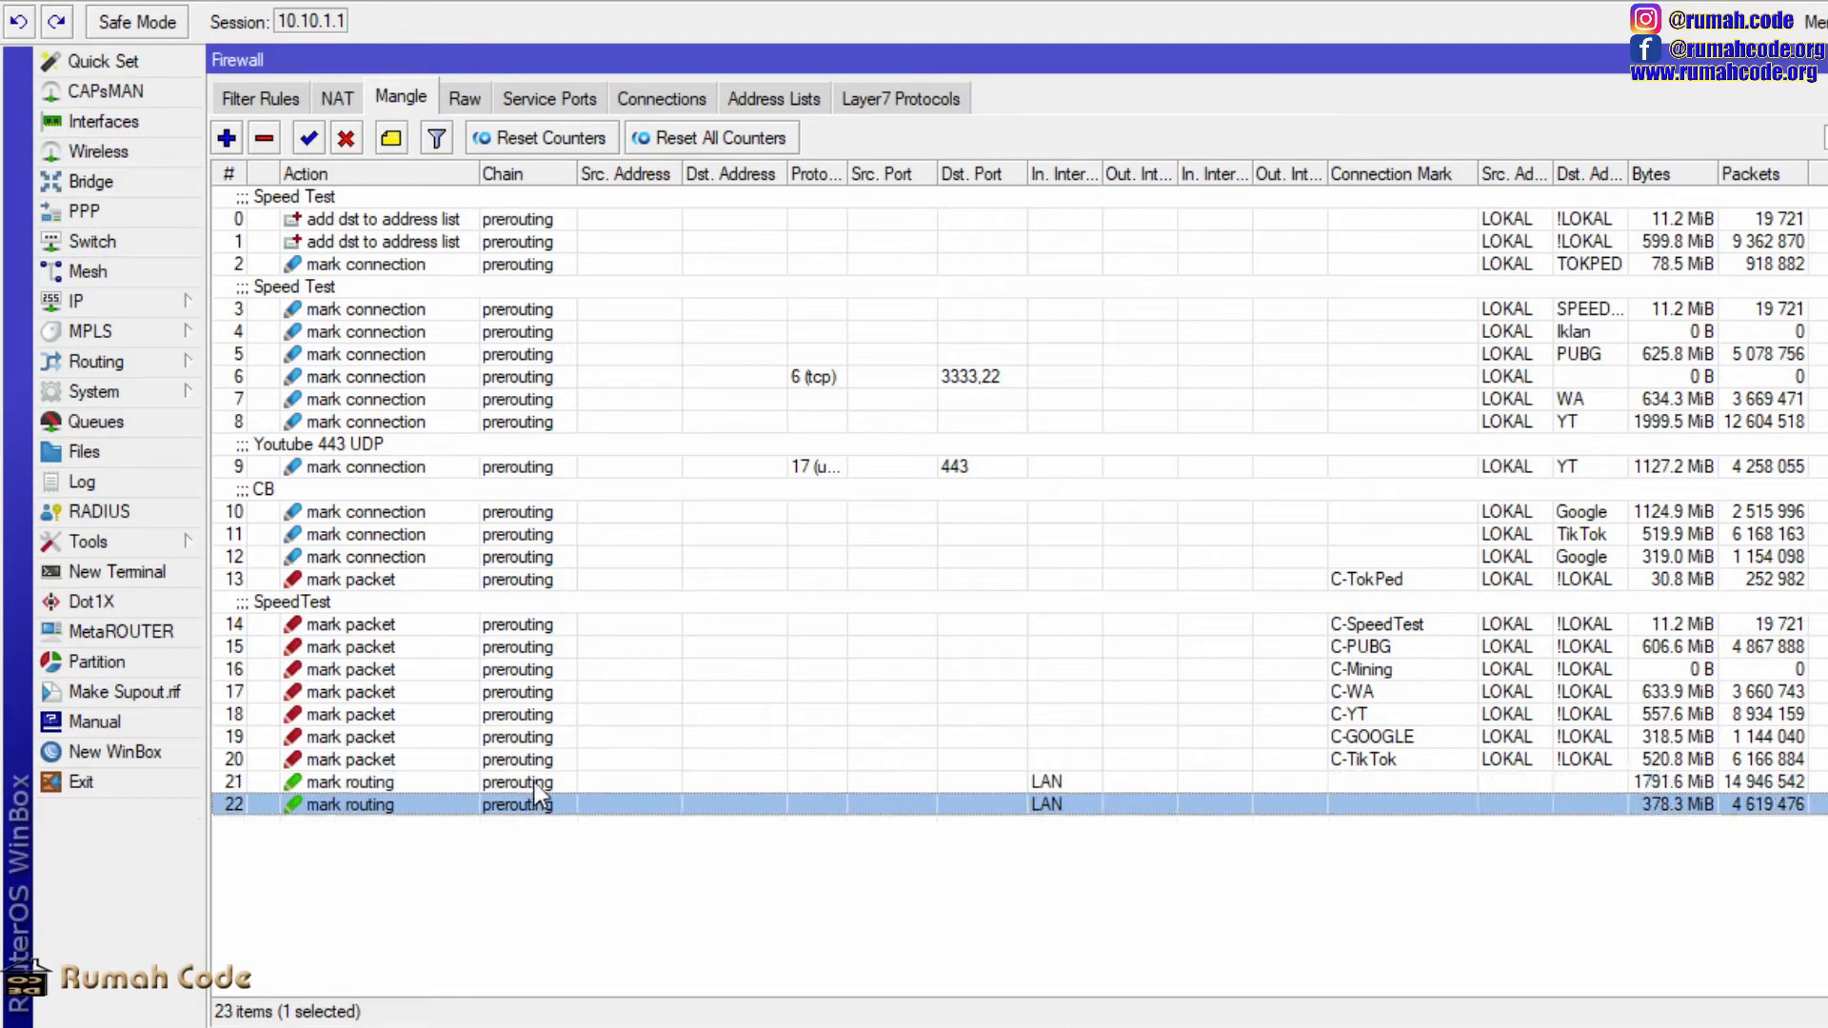
{"action": "left_click", "coordinate": [534, 781]}
{"action": "double_click", "coordinate": [534, 779]}
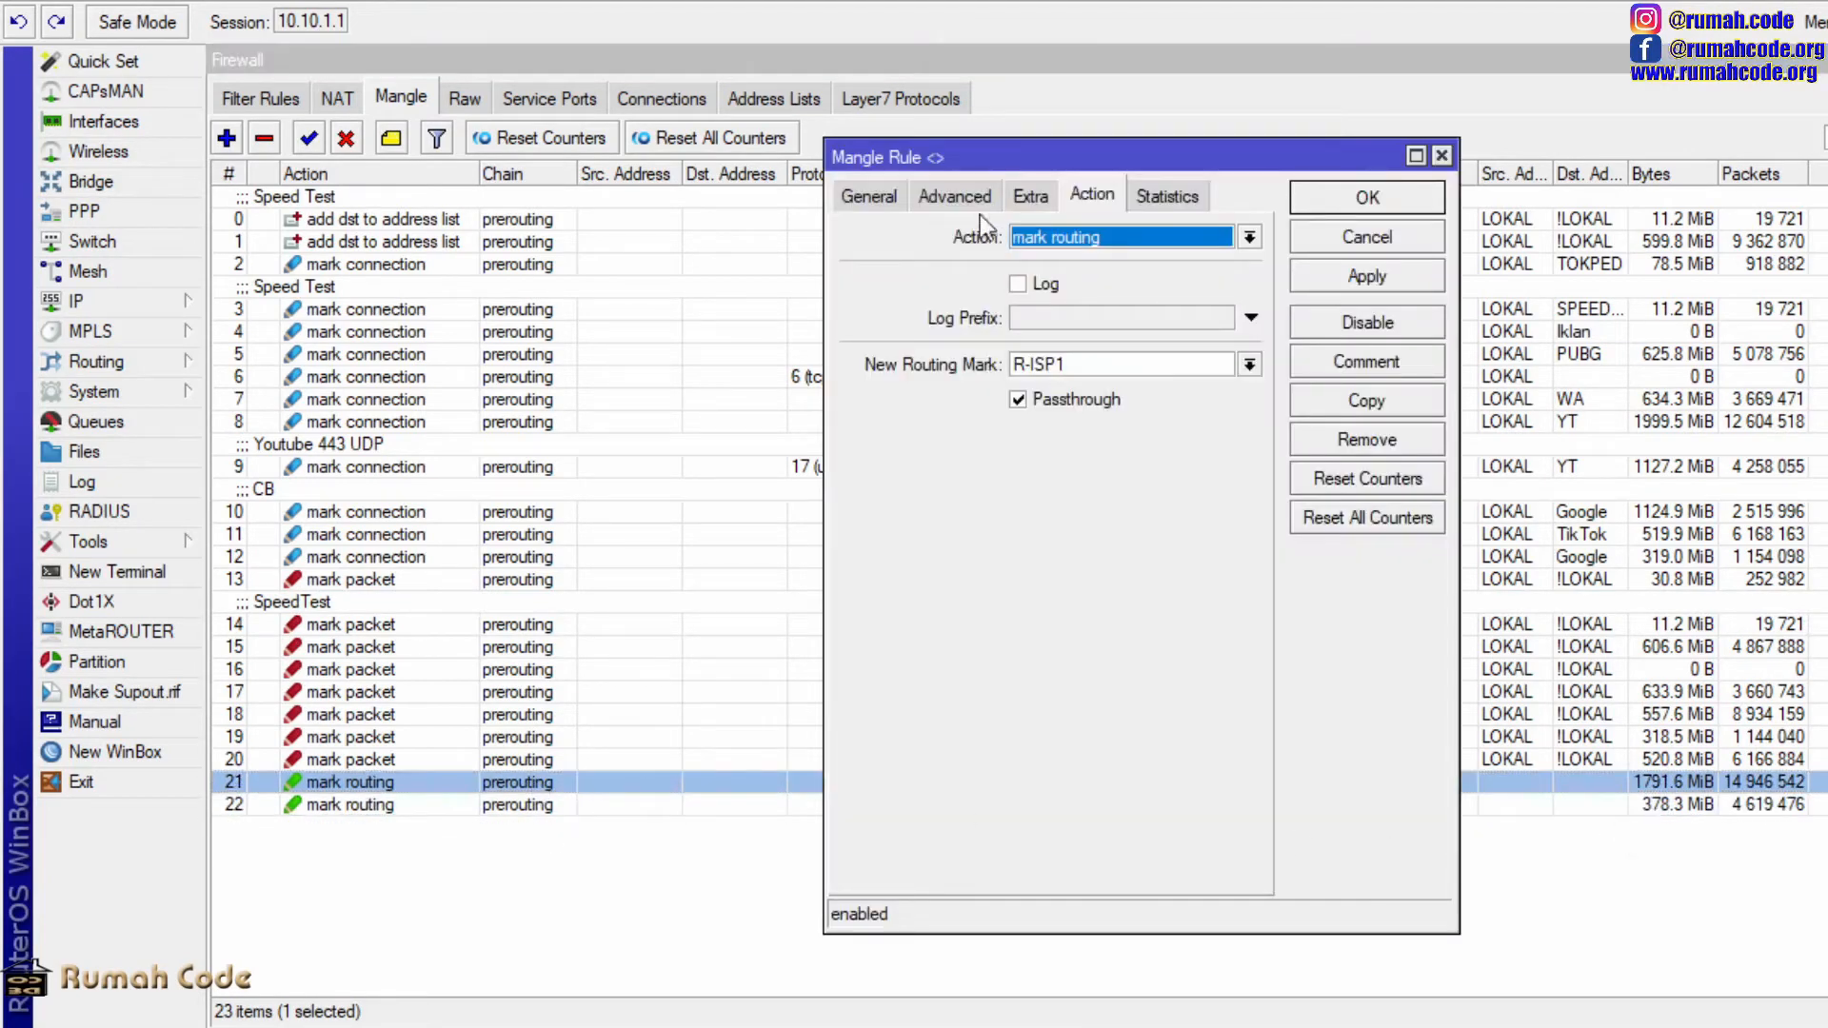
{"action": "left_click", "coordinate": [863, 196]}
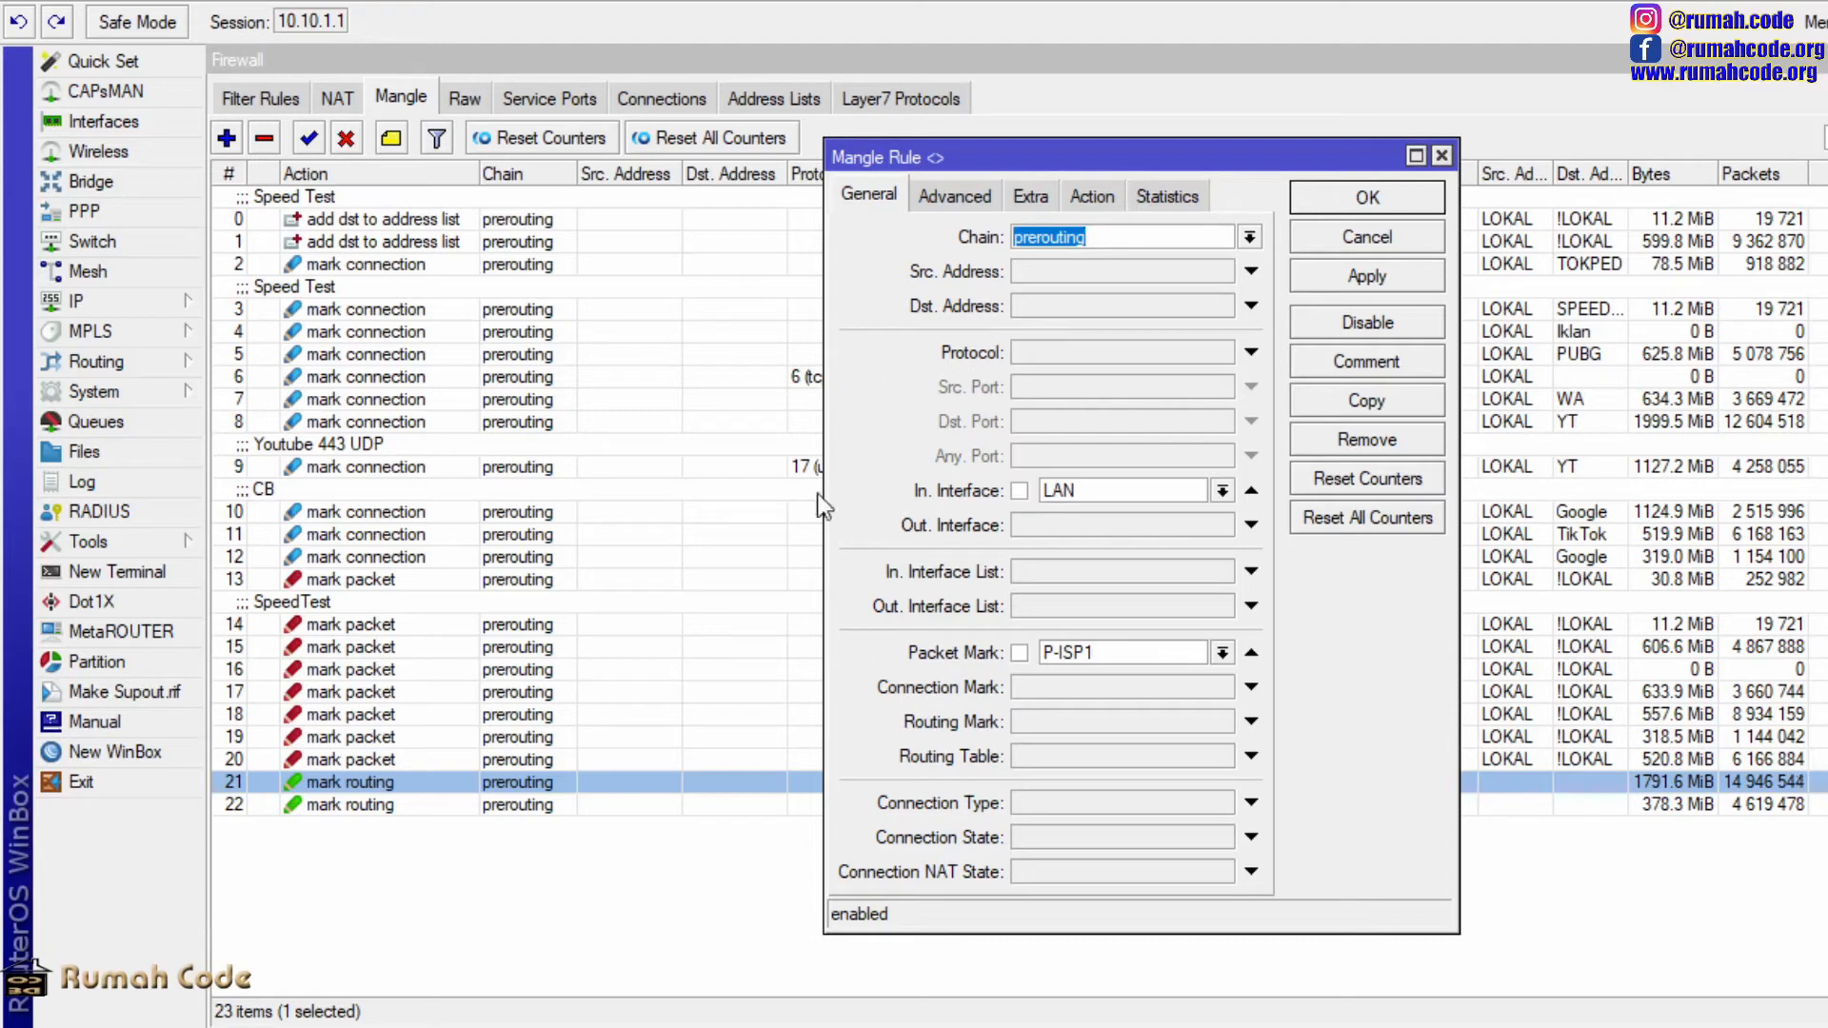
{"action": "left_click", "coordinate": [1109, 655]}
{"action": "left_click", "coordinate": [963, 200]}
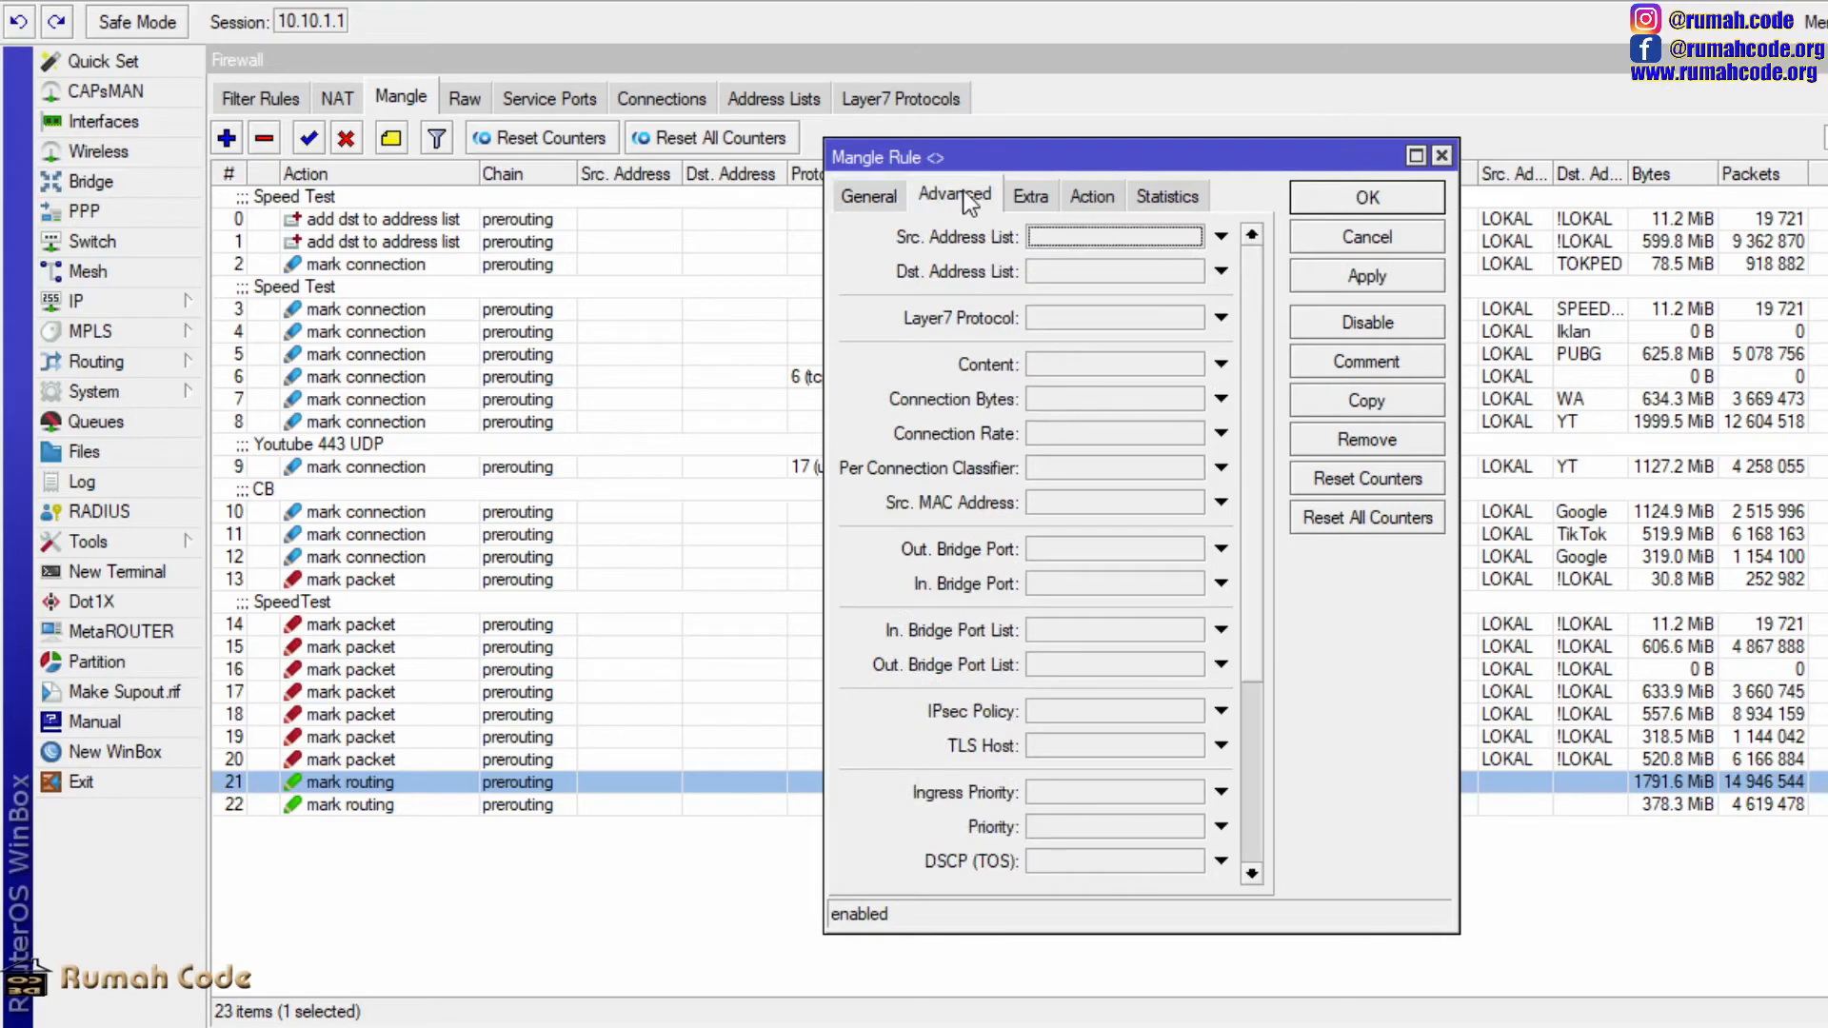
{"action": "left_click", "coordinate": [1092, 188]}
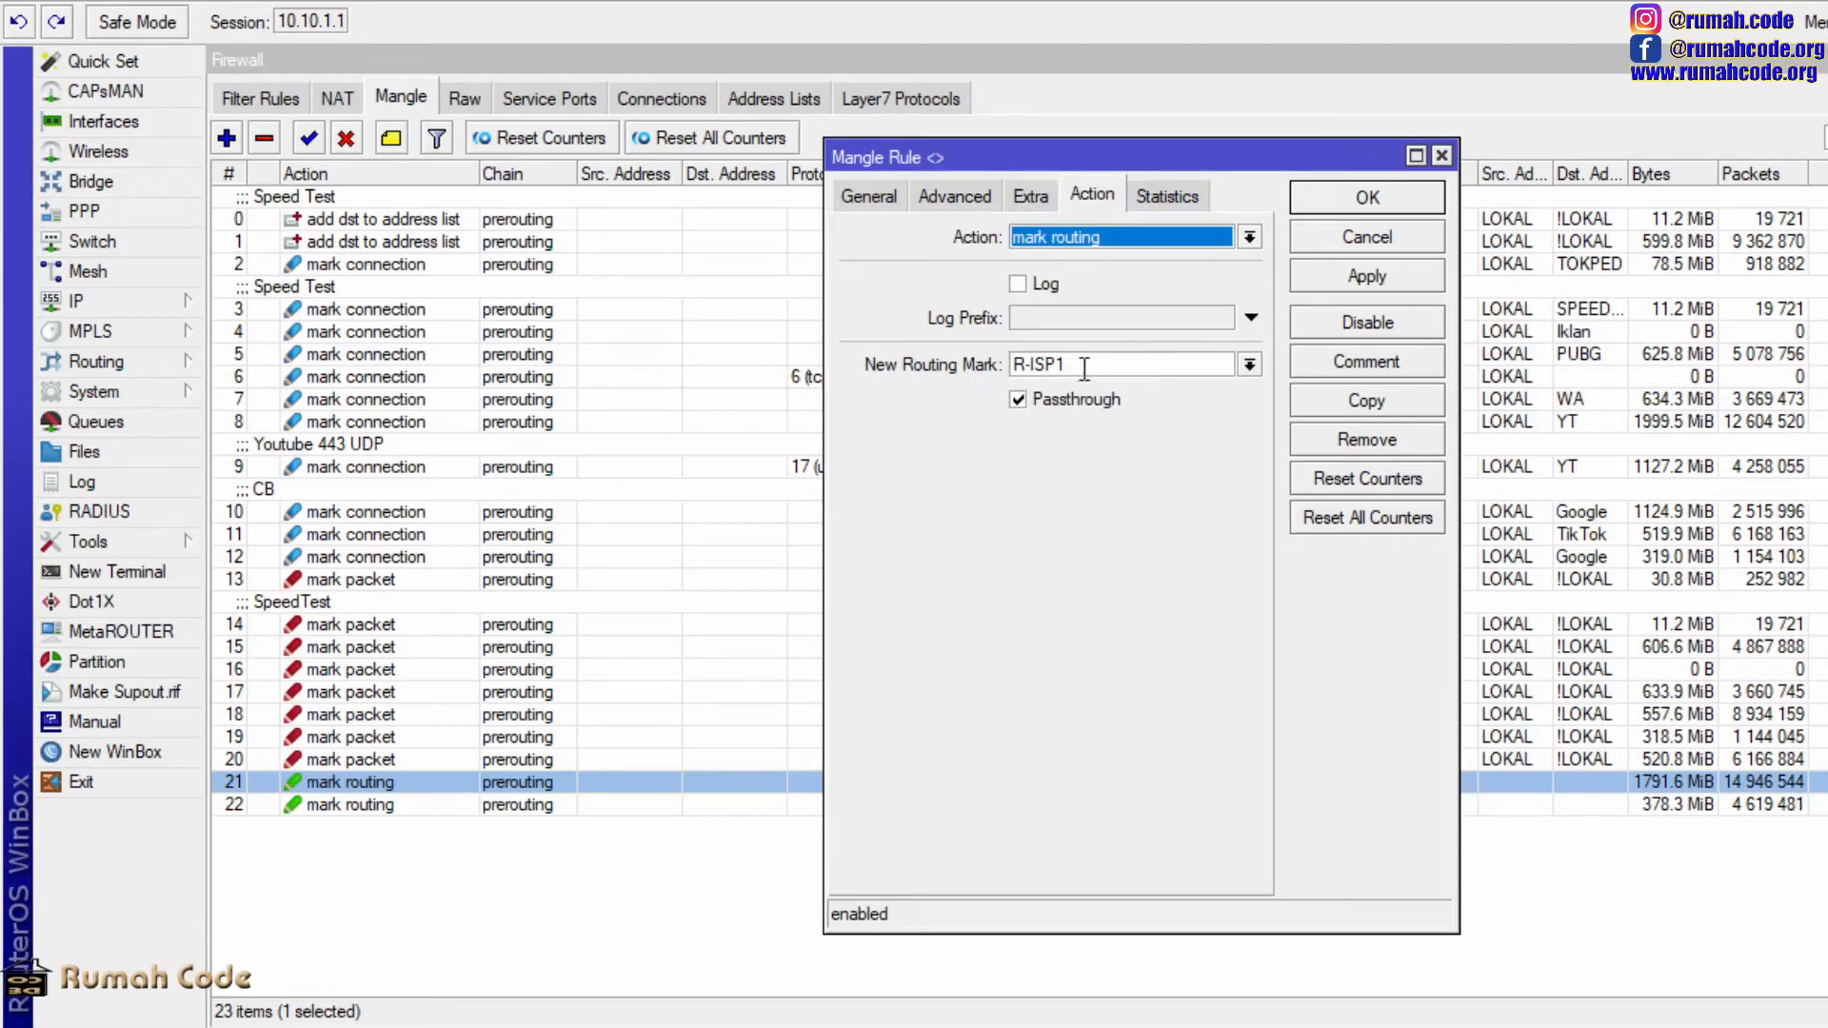
{"action": "left_click", "coordinate": [1350, 280]}
{"action": "left_click", "coordinate": [1365, 200]}
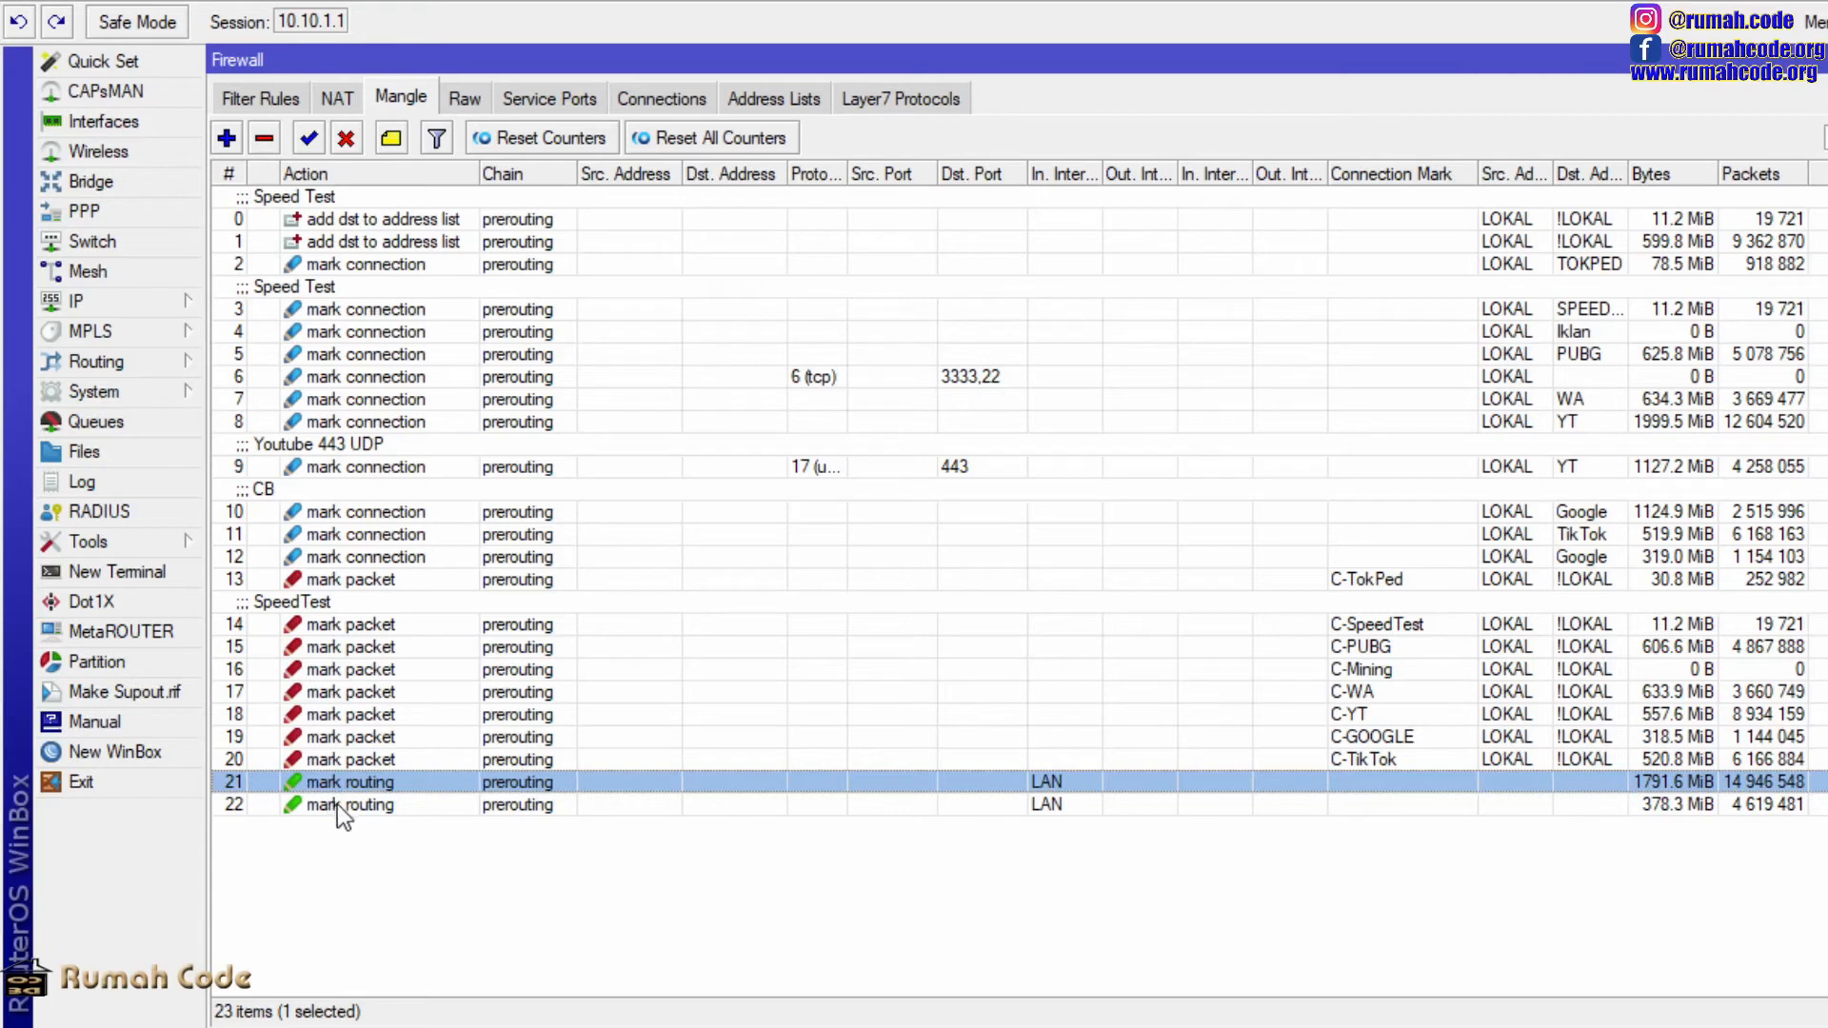
- Open routing mark rule 22 beside the rule list and inspect its packet mark, new routing mark and passthrough option
{"action": "double_click", "coordinate": [531, 799]}
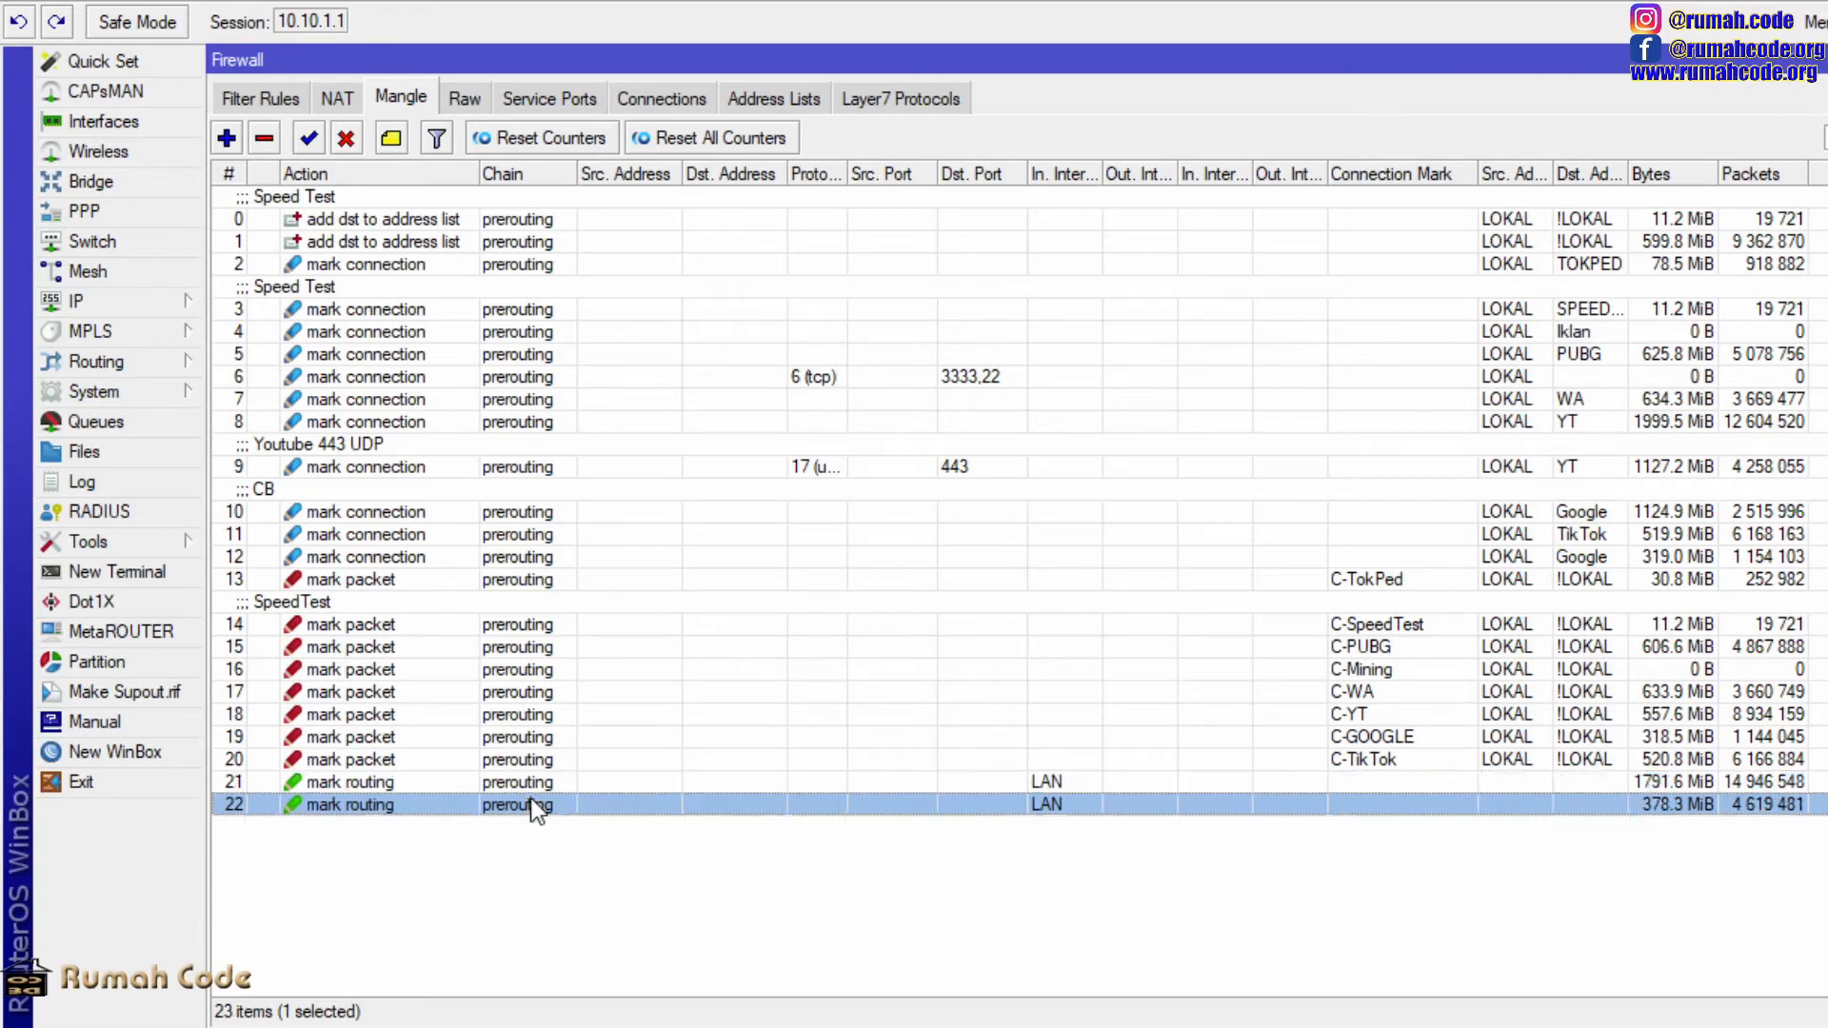
{"action": "left_click_drag", "start_coordinate": [1150, 157], "coordinate": [1434, 107]}
{"action": "left_click", "coordinate": [1153, 144]}
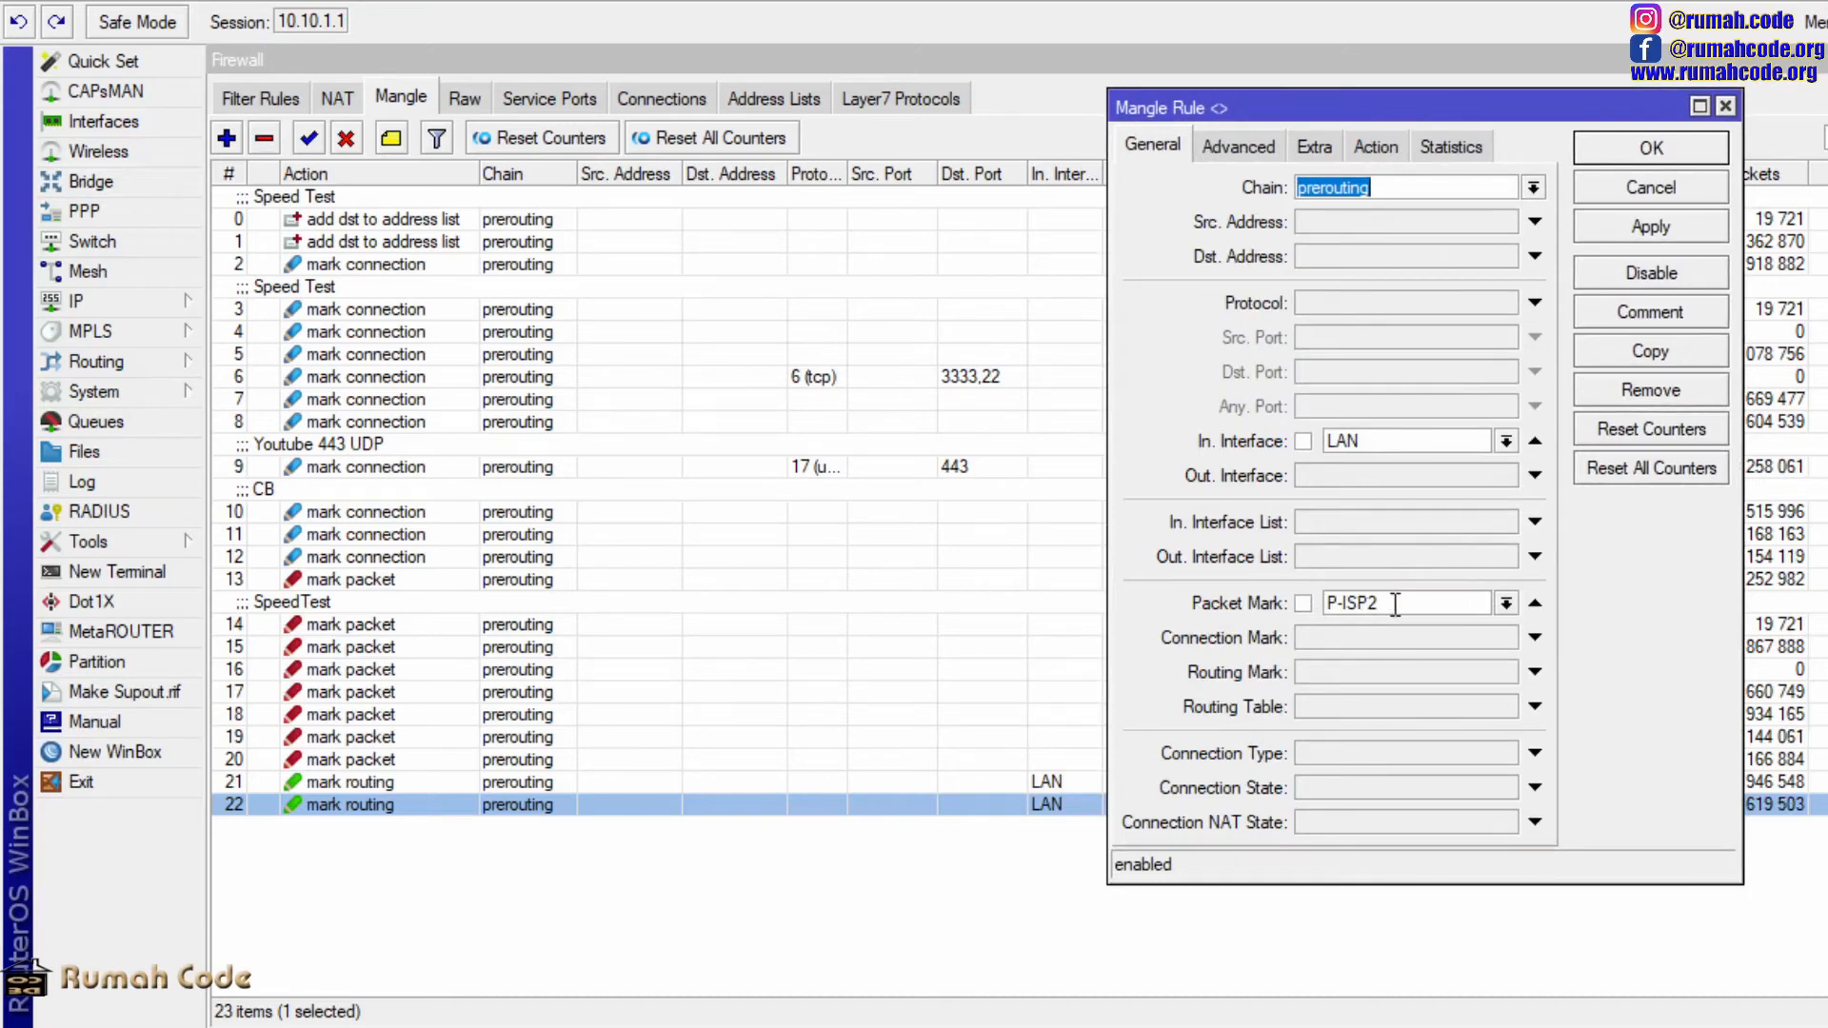
{"action": "left_click", "coordinate": [1376, 146]}
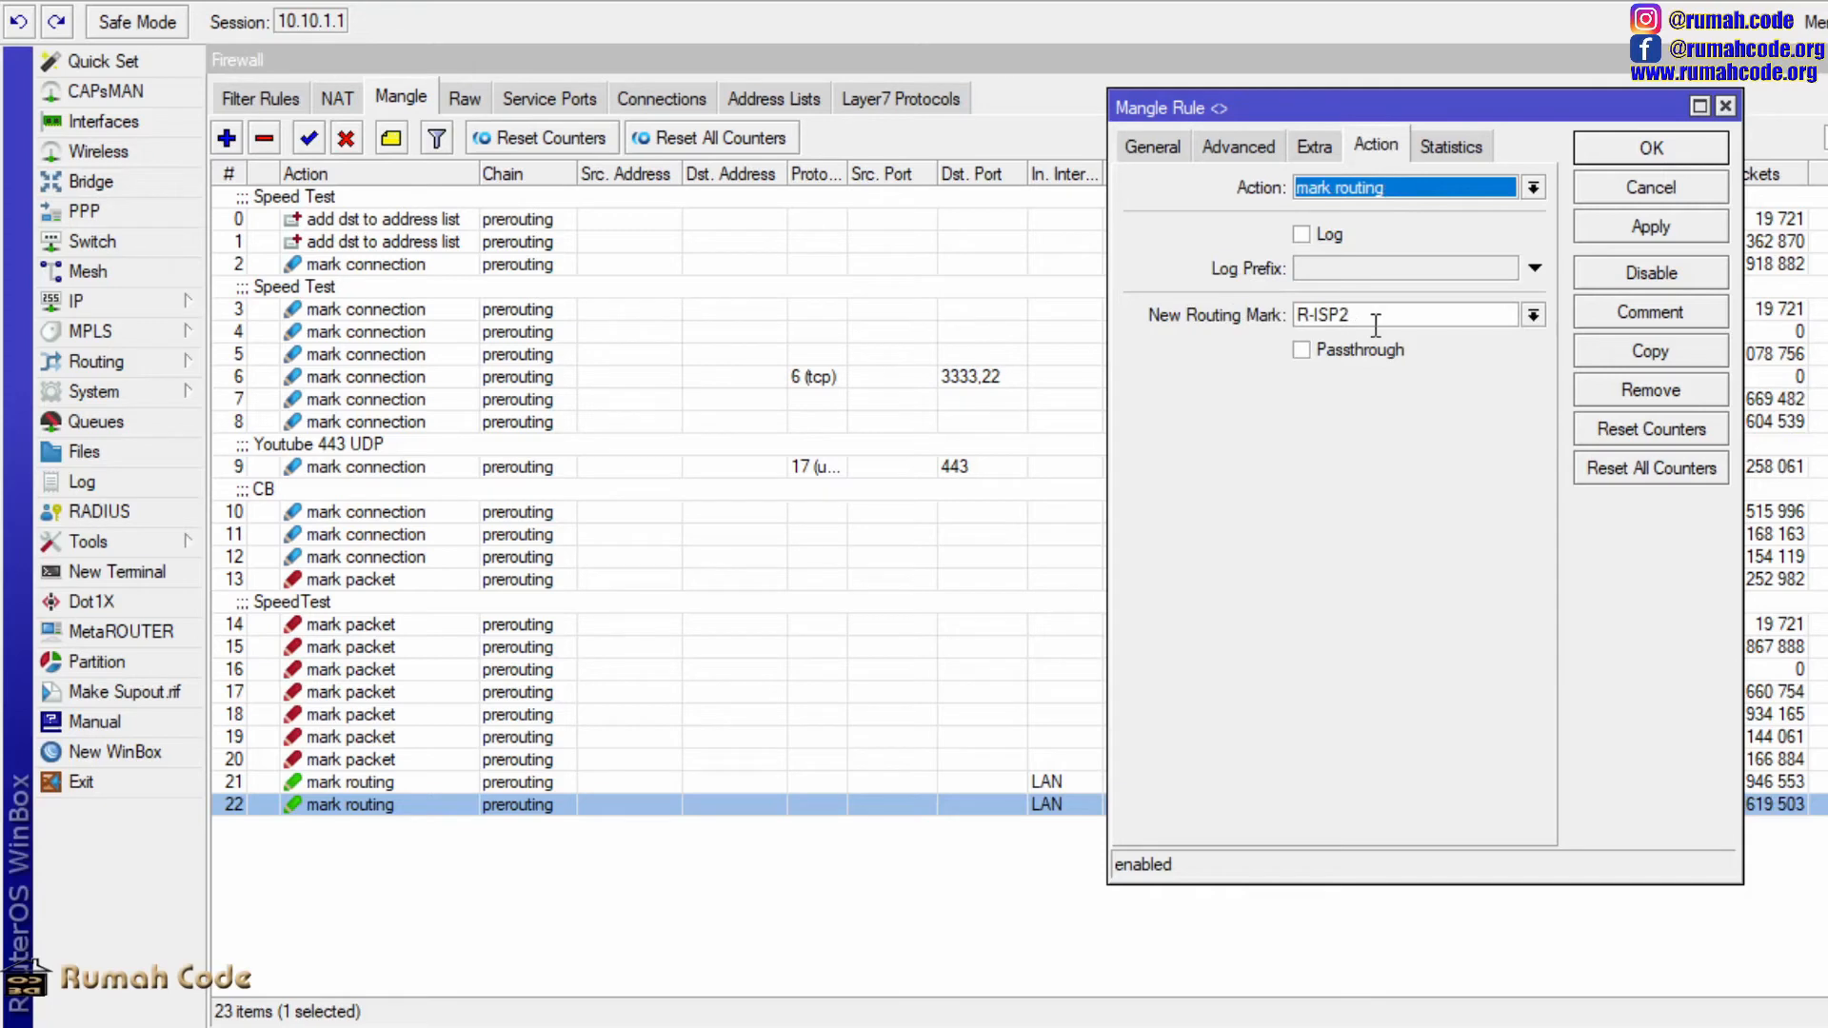
- Reopen mangle rule 21 and arrange it side by side with rule 22 to compare their routing marks and passthrough options
{"action": "double_click", "coordinate": [786, 781]}
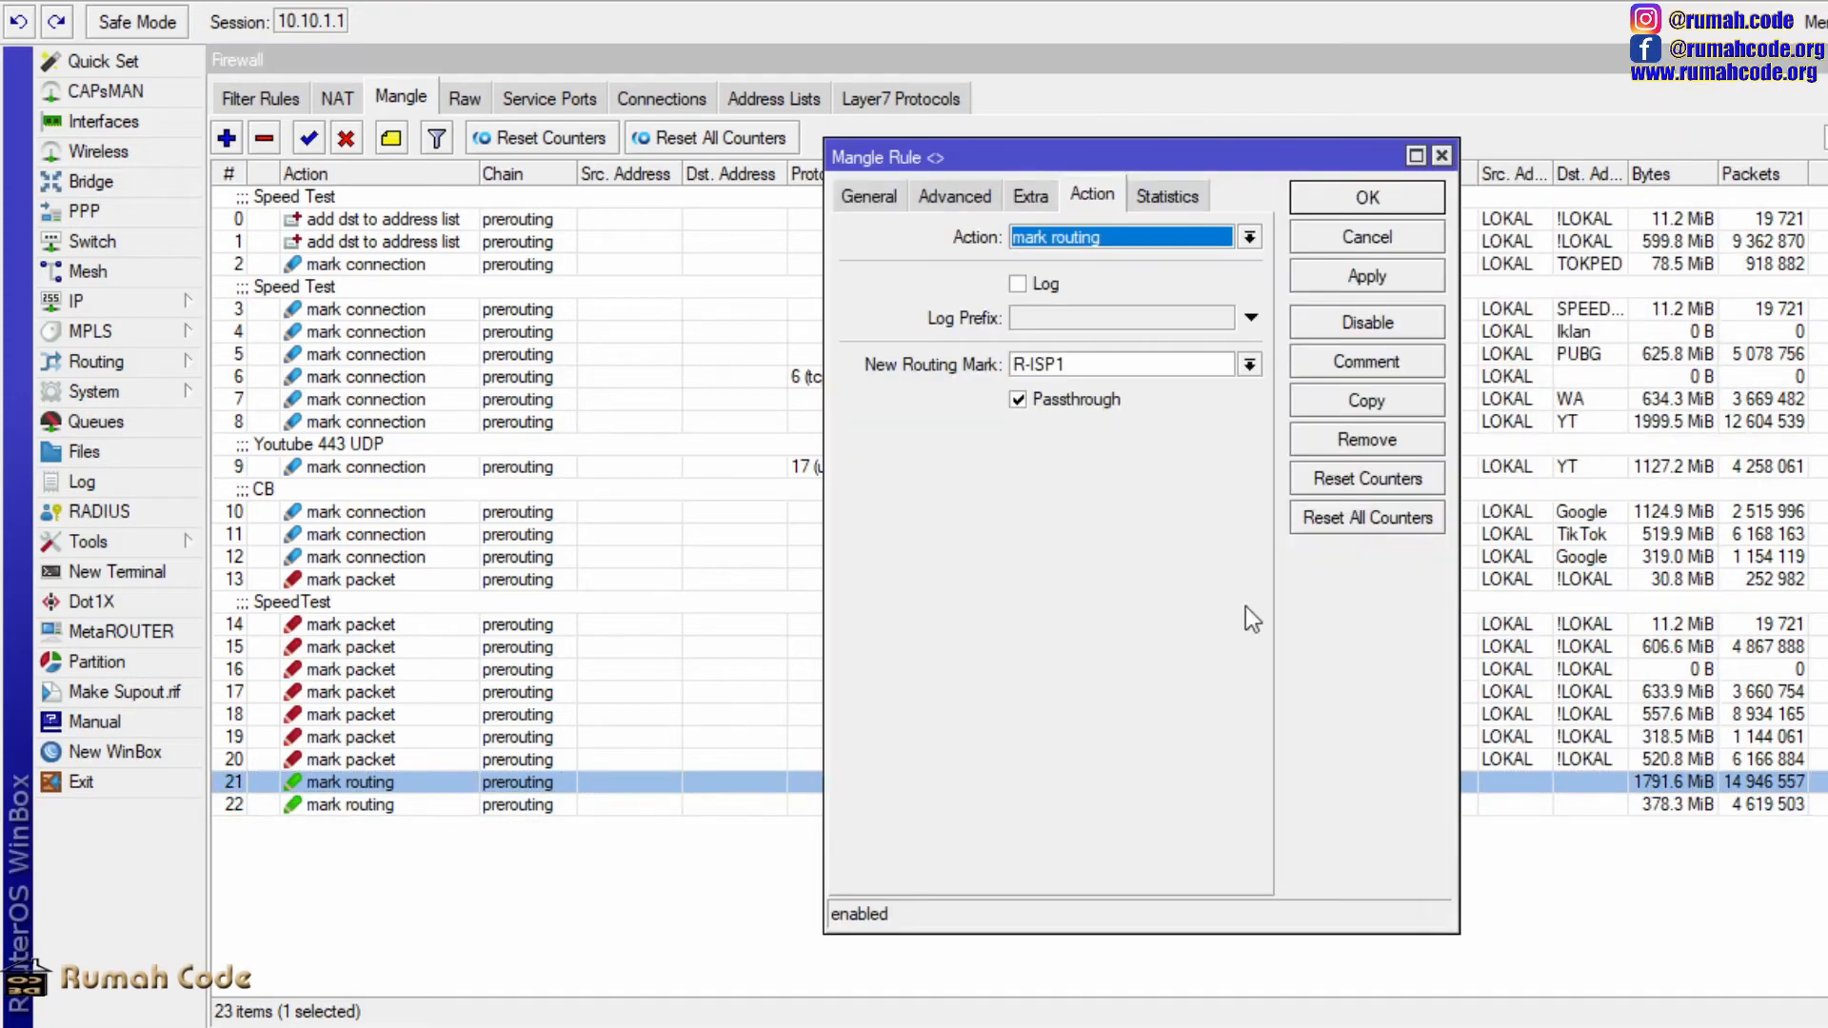
{"action": "left_click_drag", "start_coordinate": [1263, 149], "coordinate": [852, 120]}
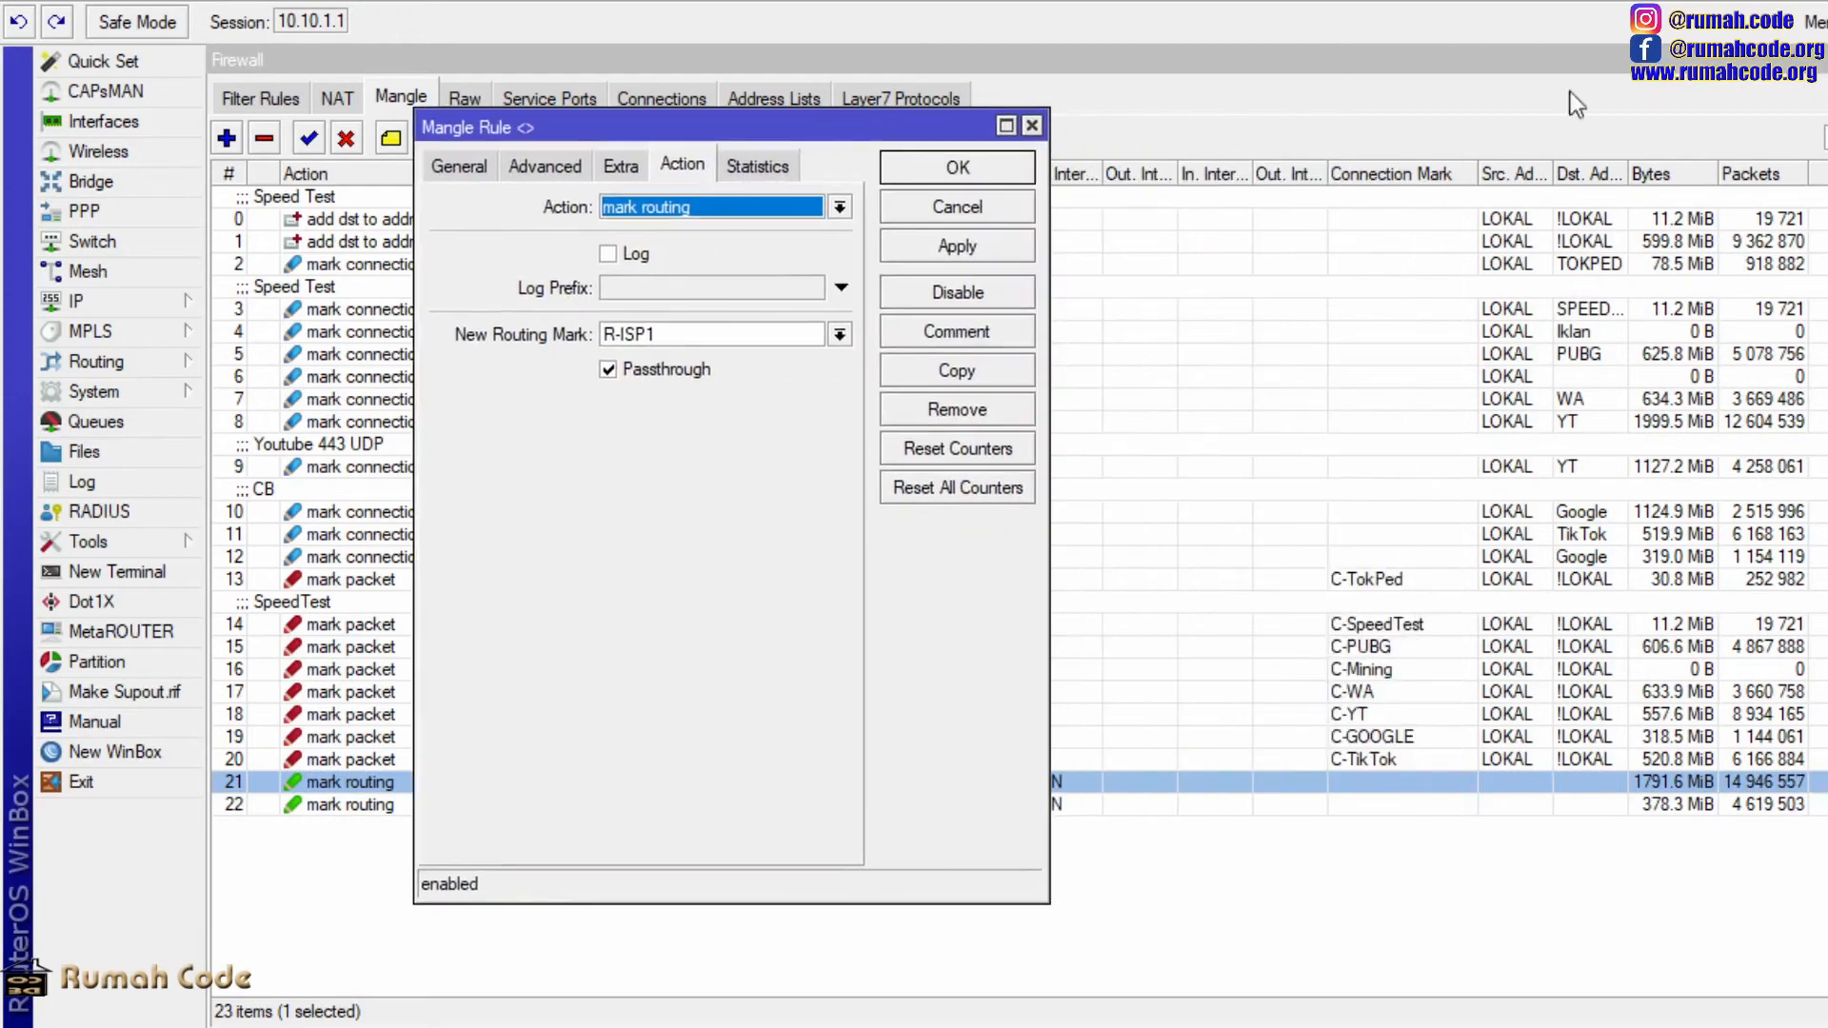
{"action": "left_click_drag", "start_coordinate": [1523, 59], "coordinate": [1523, 319]}
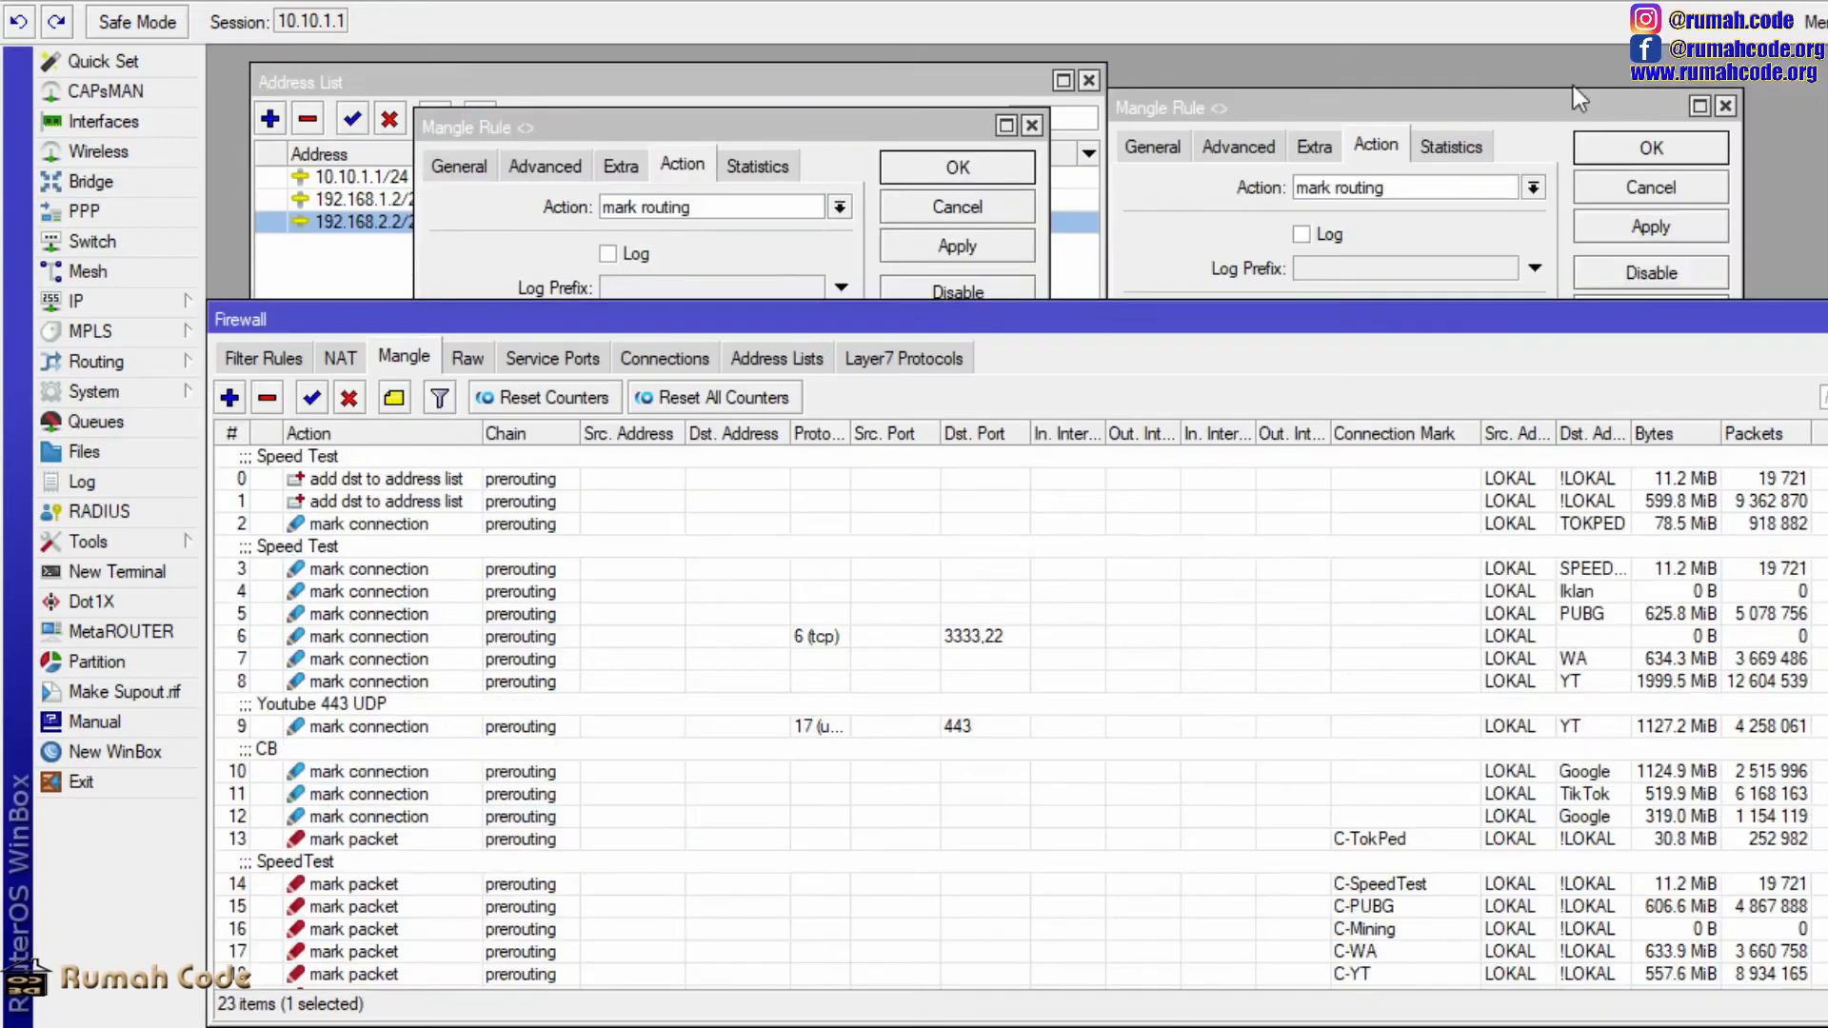
{"action": "left_click", "coordinate": [1254, 107]}
{"action": "left_click", "coordinate": [920, 122]}
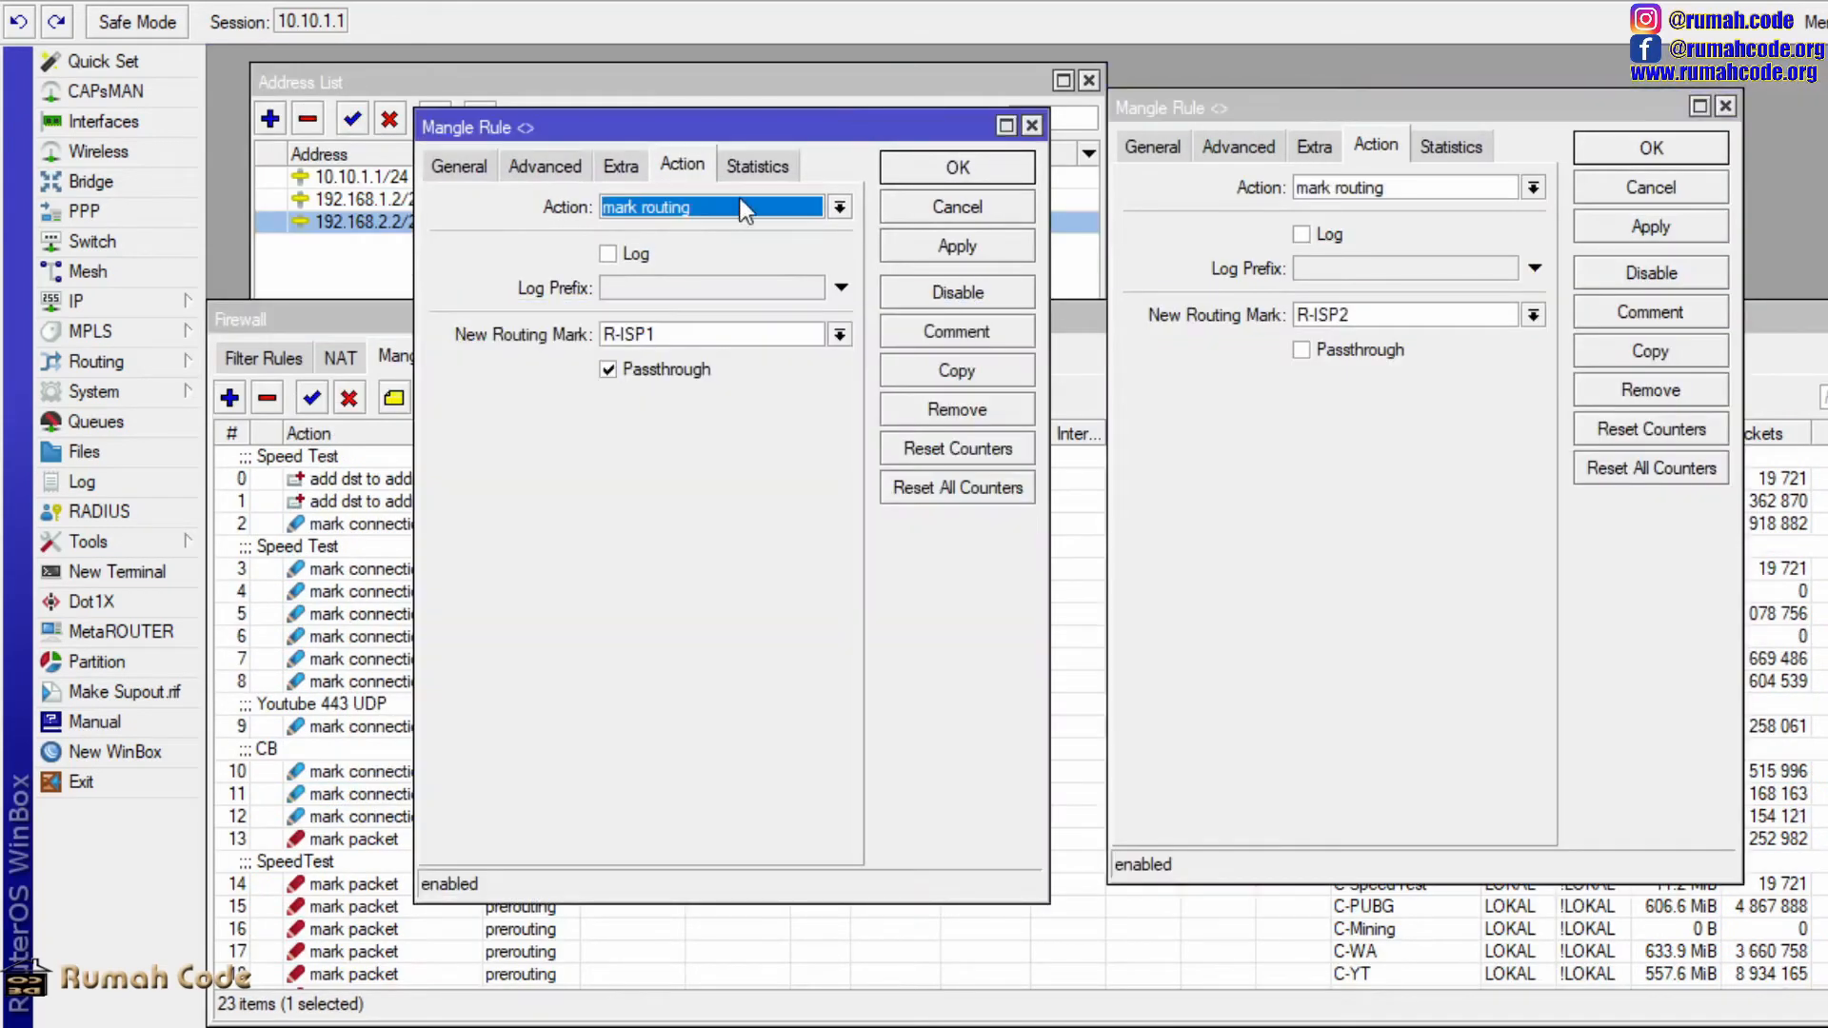
- Compare the general conditions, advanced conditions and routing mark actions of the R-ISP1 and R-ISP2 mangle rules side by side
{"action": "left_click", "coordinate": [467, 162]}
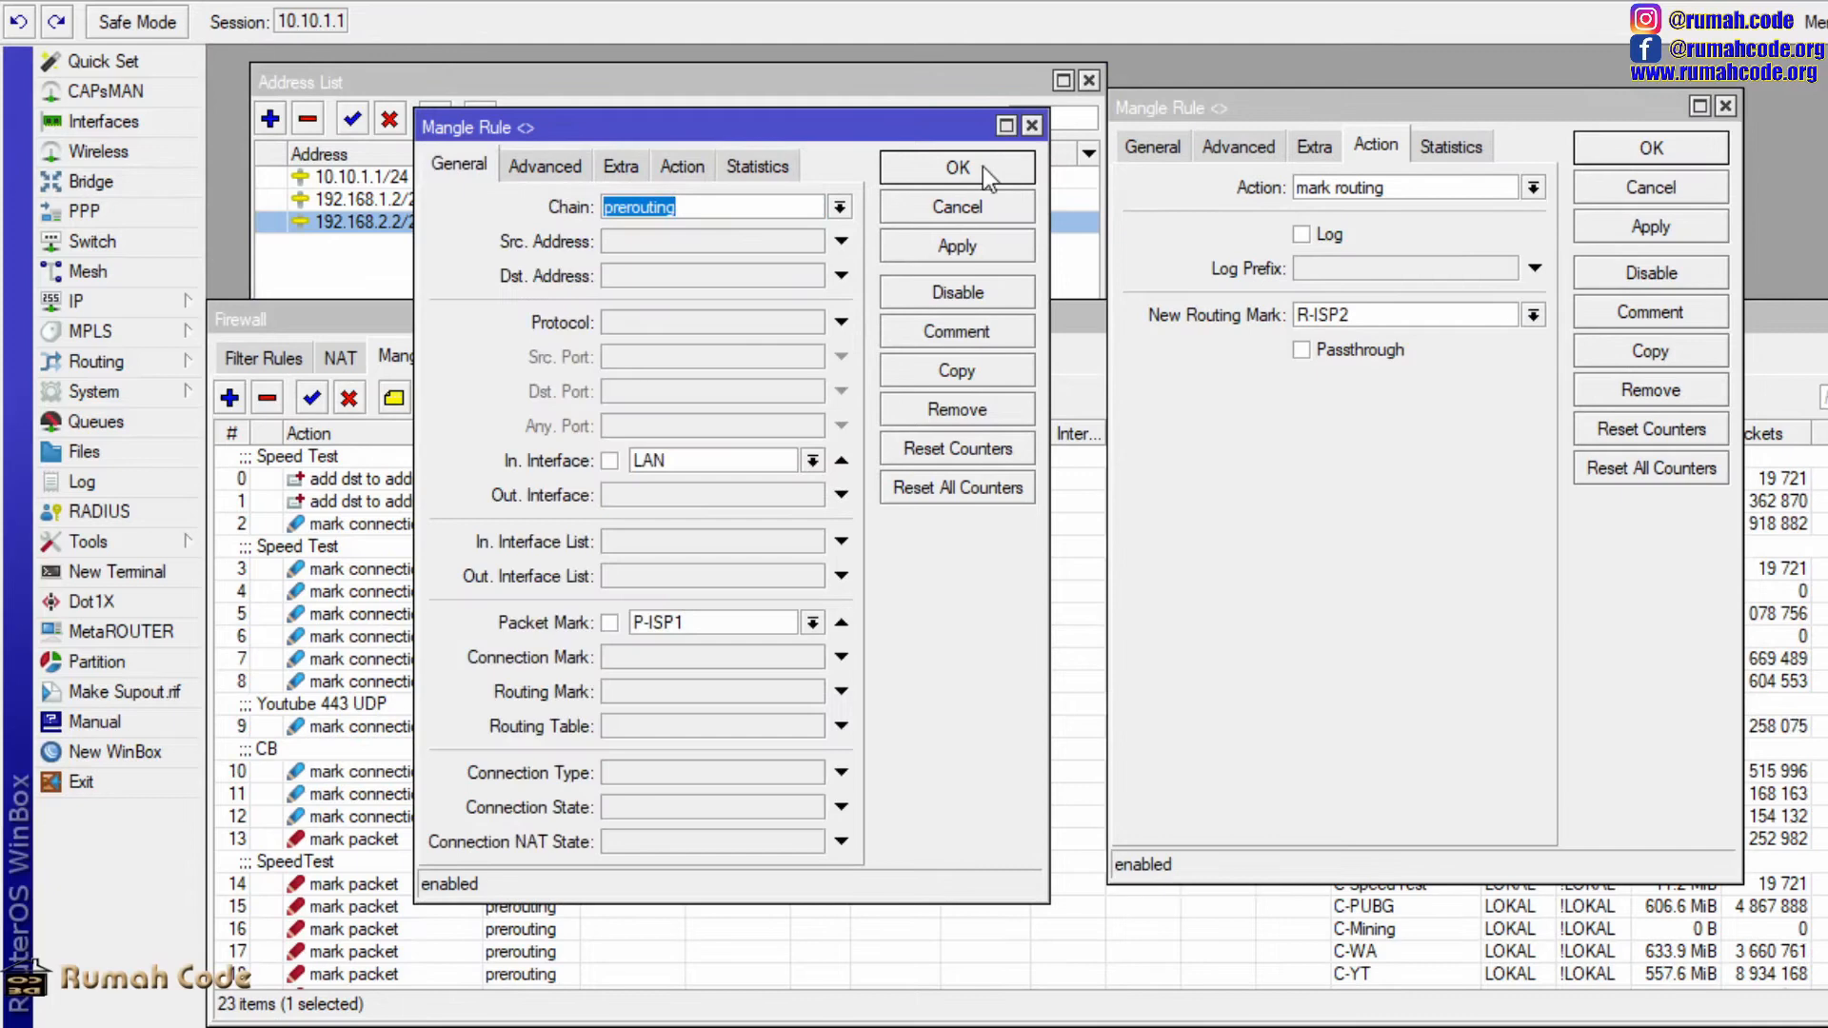
{"action": "left_click", "coordinate": [1133, 147]}
{"action": "left_click_drag", "start_coordinate": [1232, 107], "coordinate": [1184, 120]}
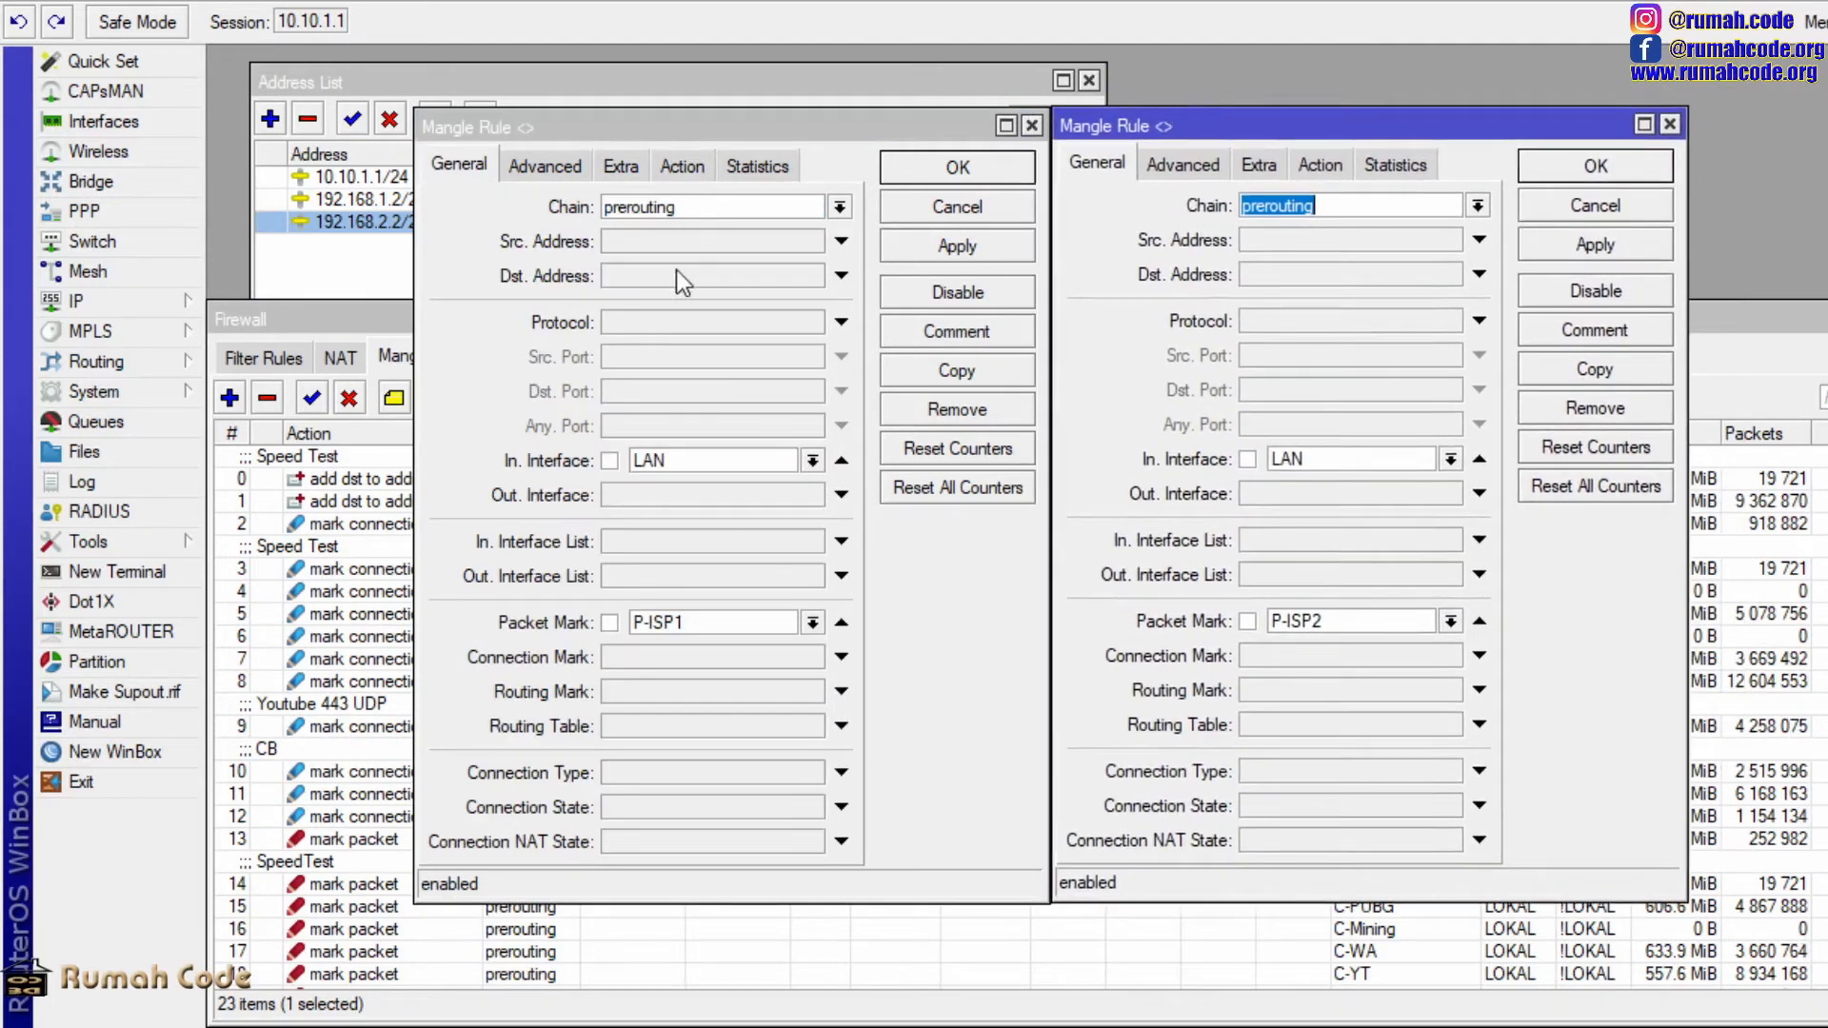
{"action": "left_click", "coordinate": [553, 164]}
{"action": "left_click", "coordinate": [1202, 163]}
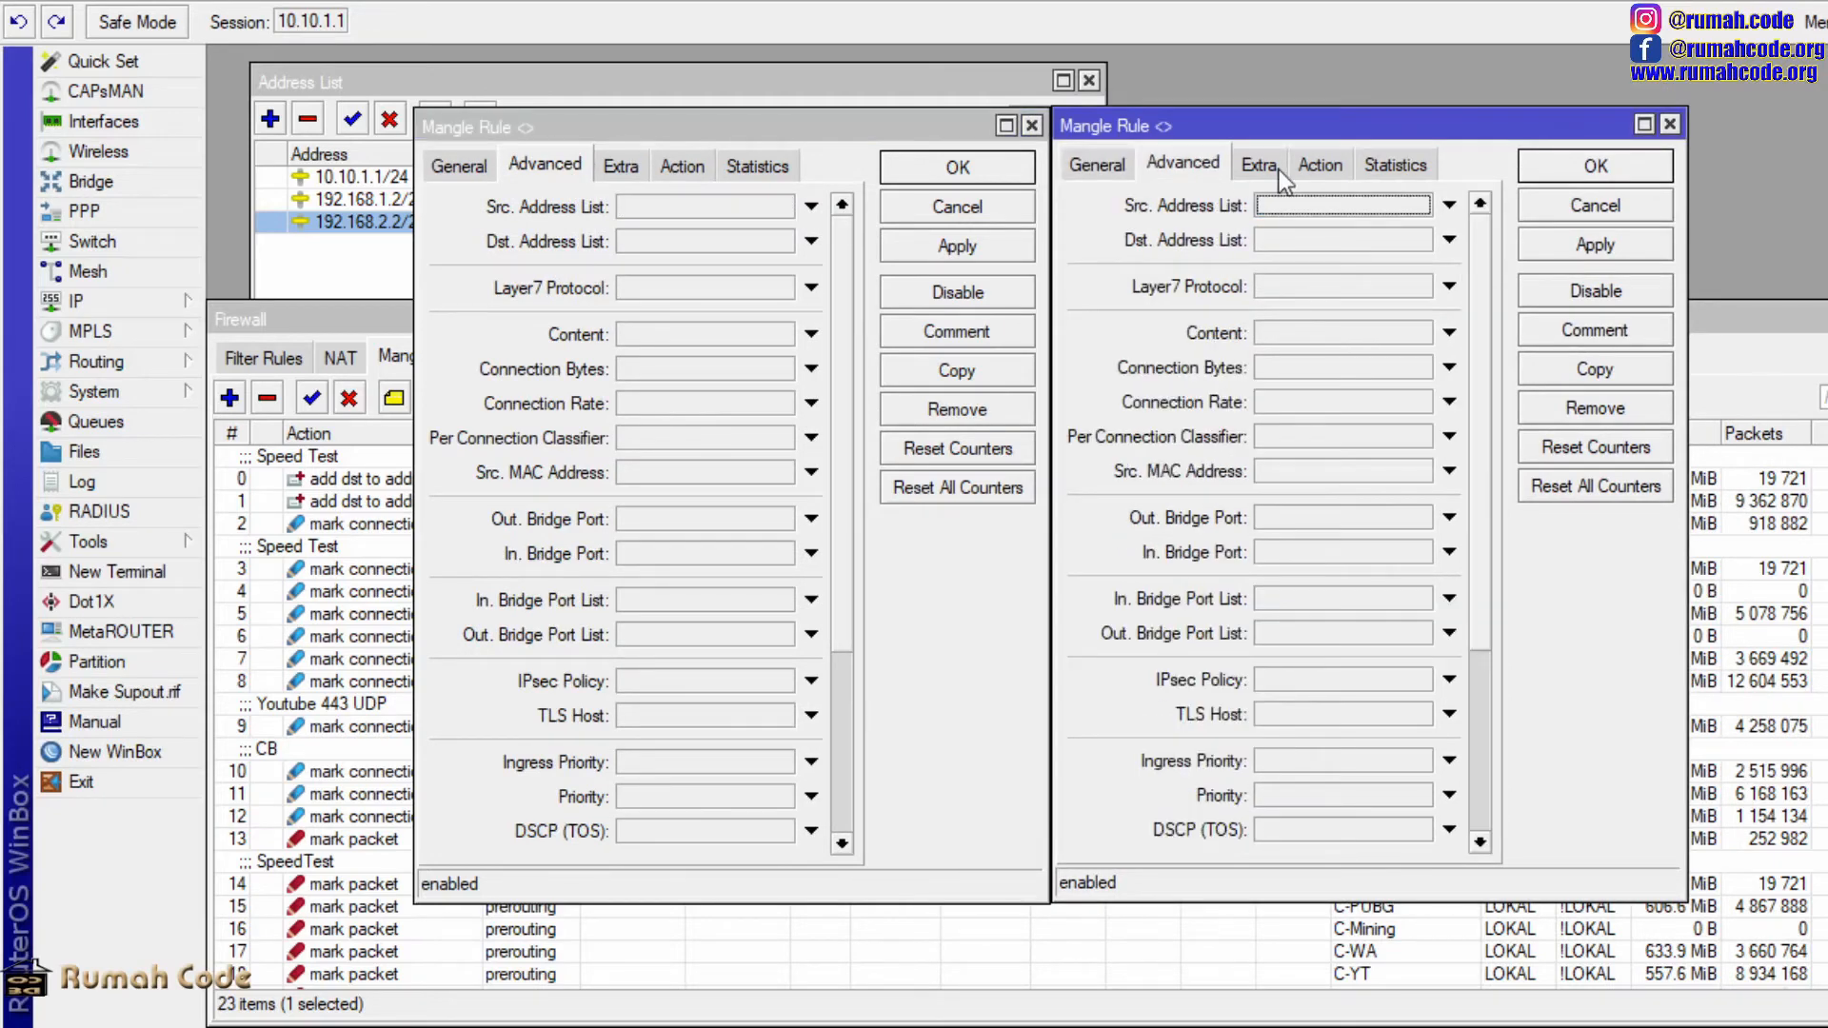
{"action": "left_click", "coordinate": [1318, 168]}
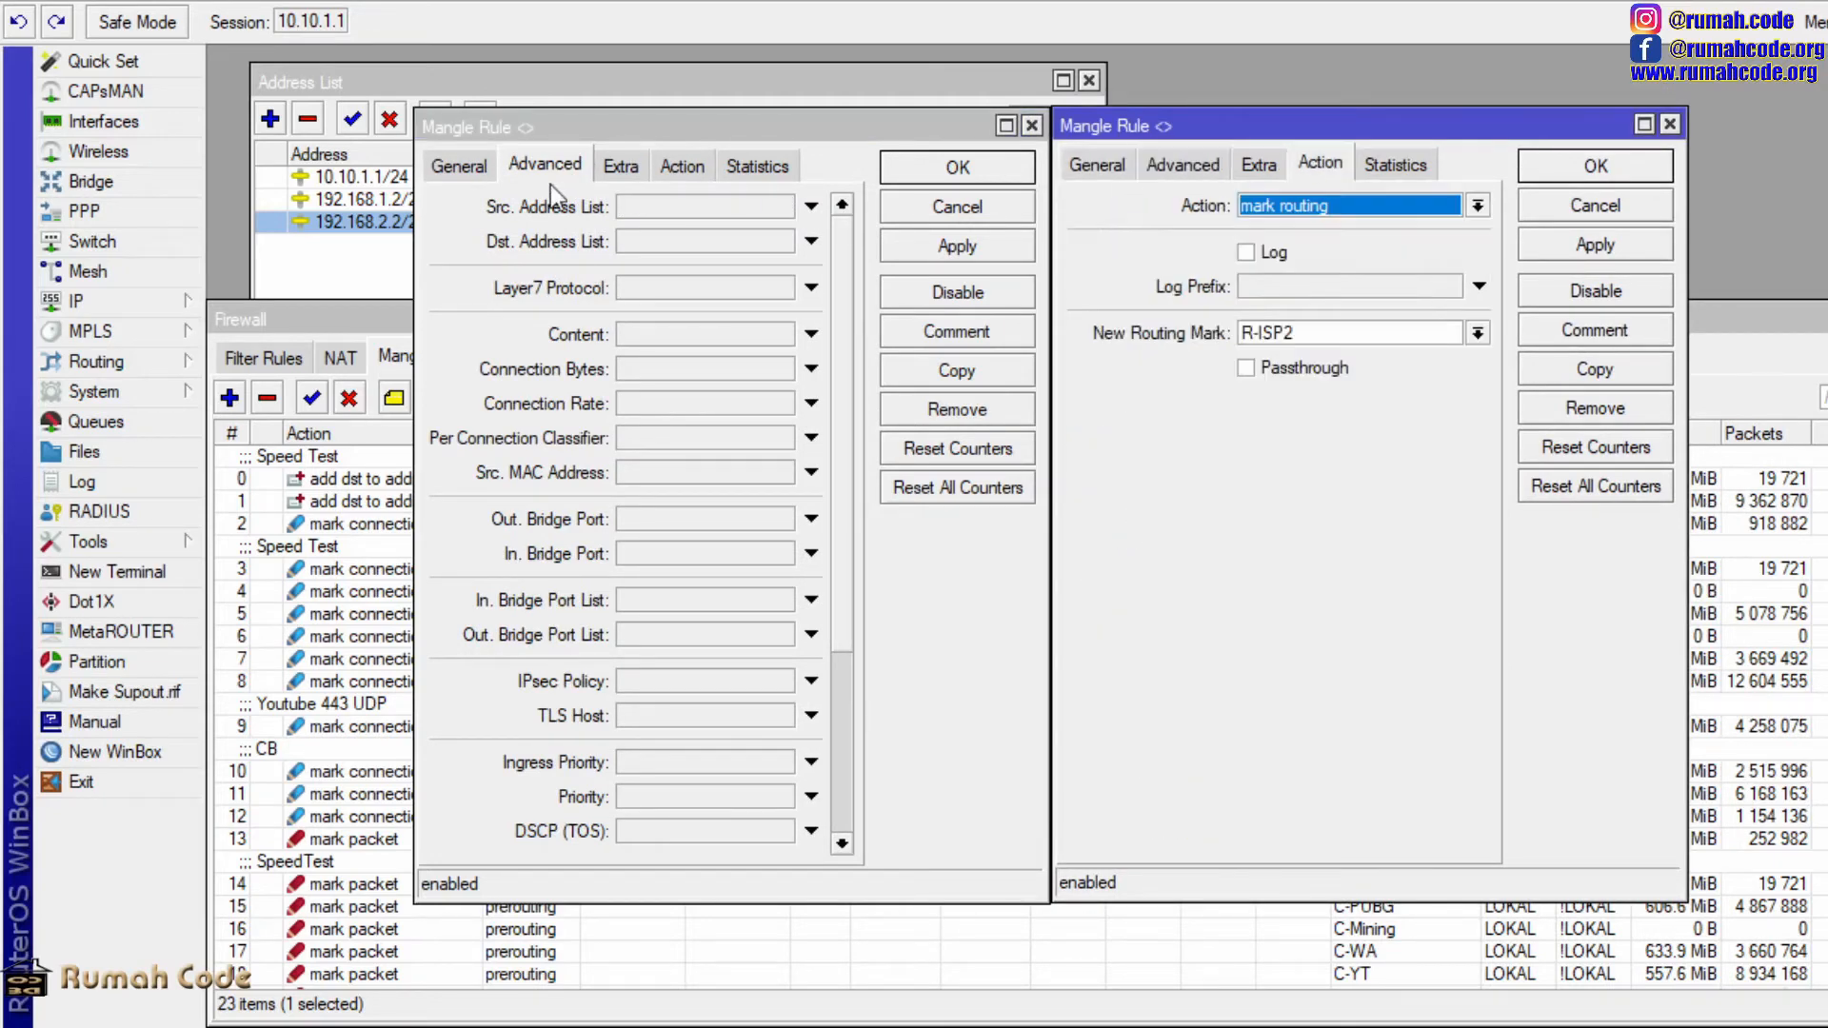
{"action": "left_click", "coordinate": [678, 171]}
{"action": "left_click", "coordinate": [678, 171]}
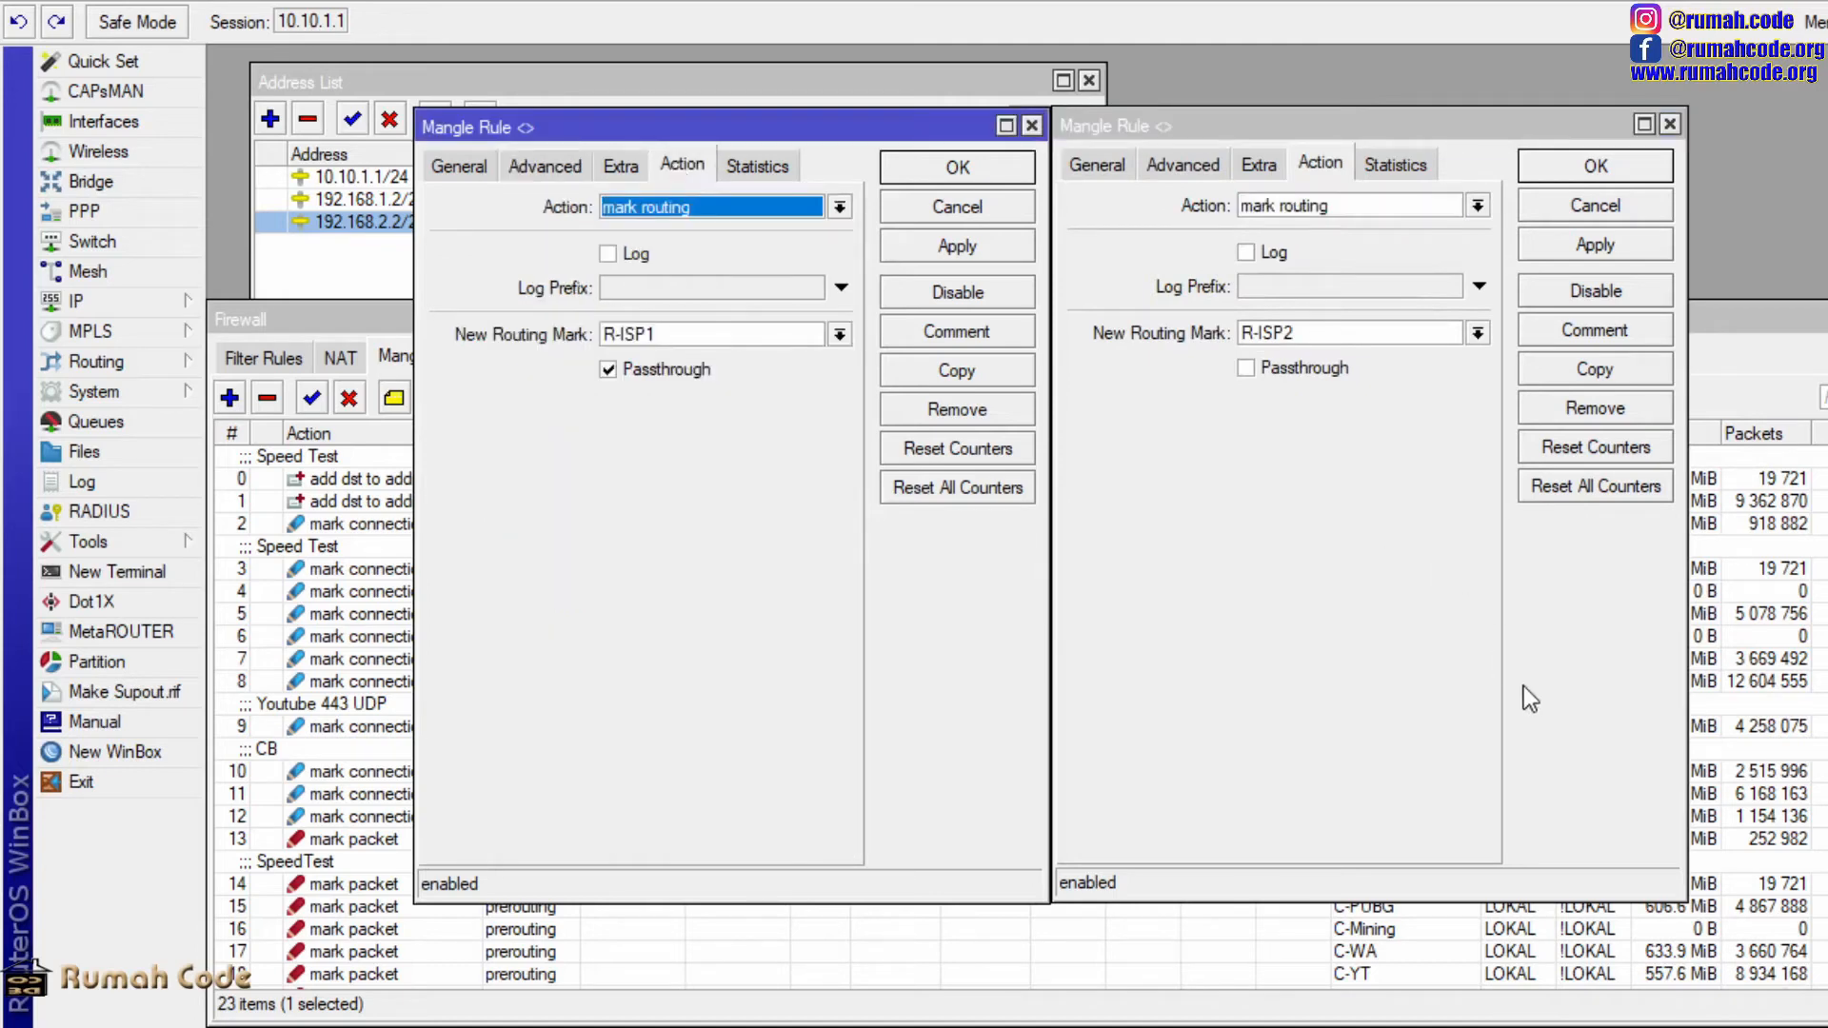
- Apply and confirm both routing mark rules, then close the firewall and address list windows
{"action": "left_click", "coordinate": [1590, 246]}
{"action": "left_click", "coordinate": [1590, 171]}
{"action": "left_click", "coordinate": [967, 254]}
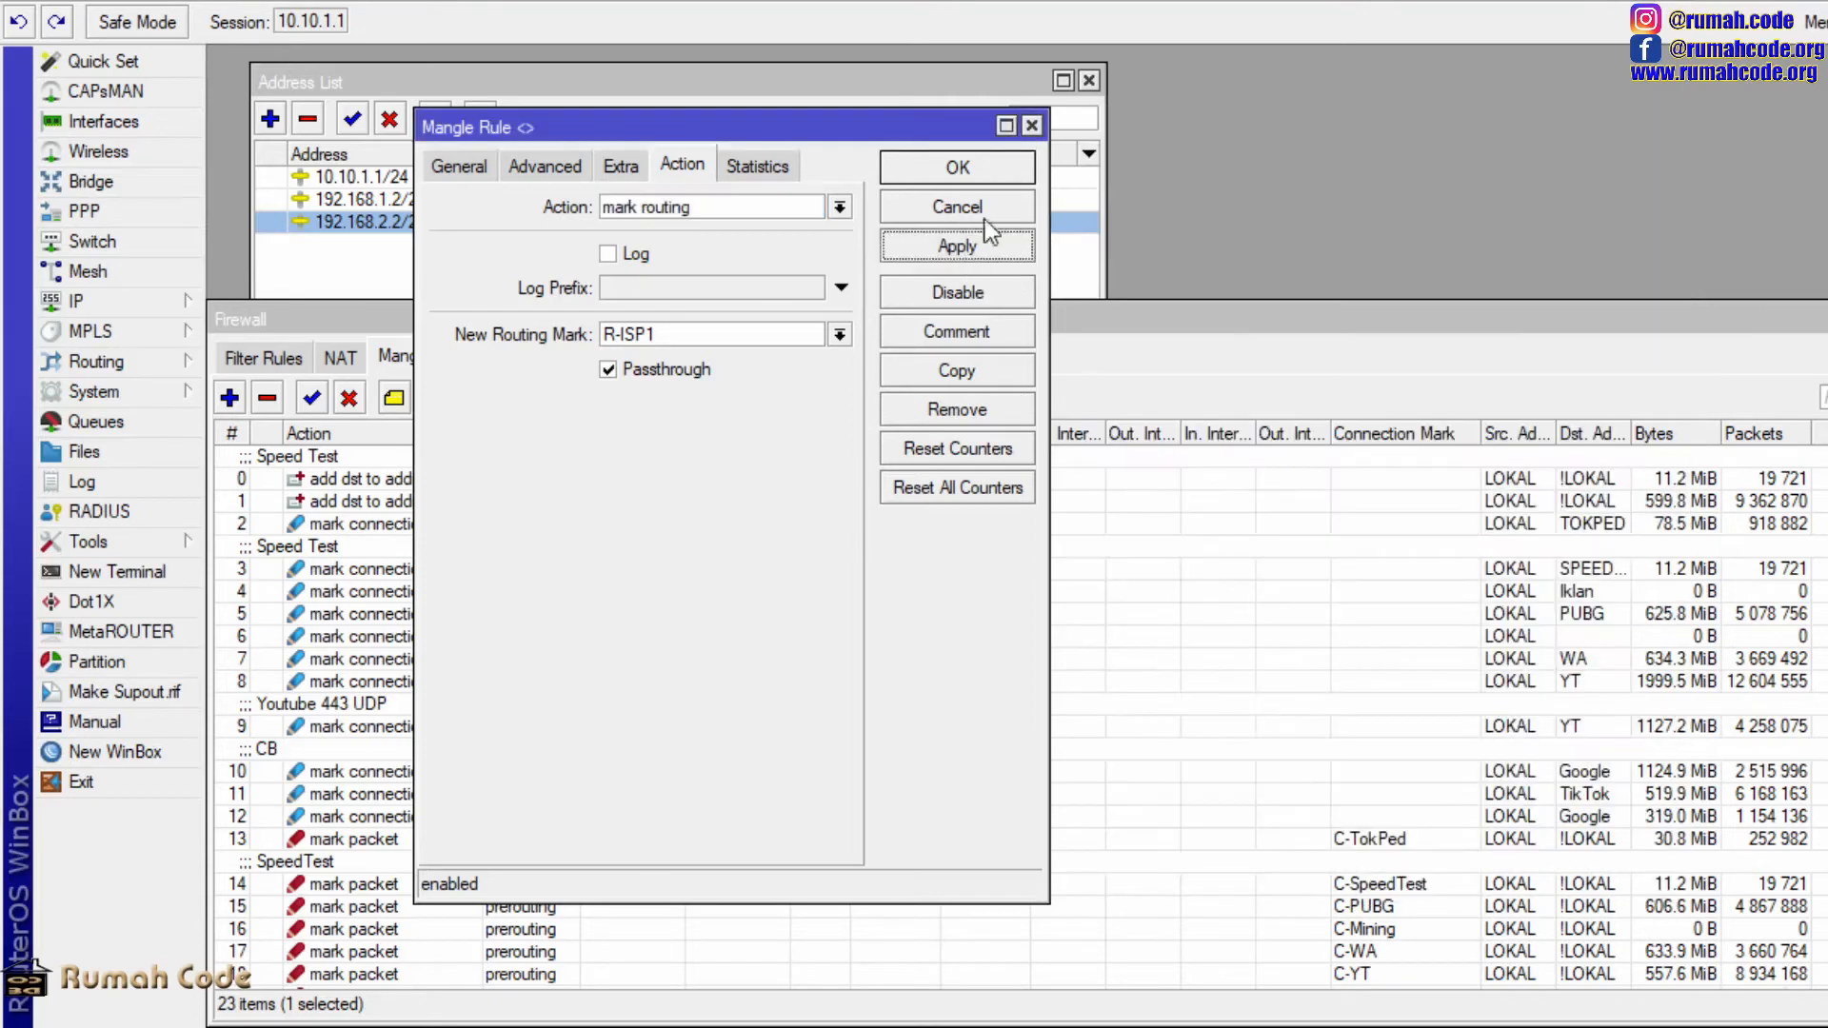
{"action": "left_click", "coordinate": [984, 169]}
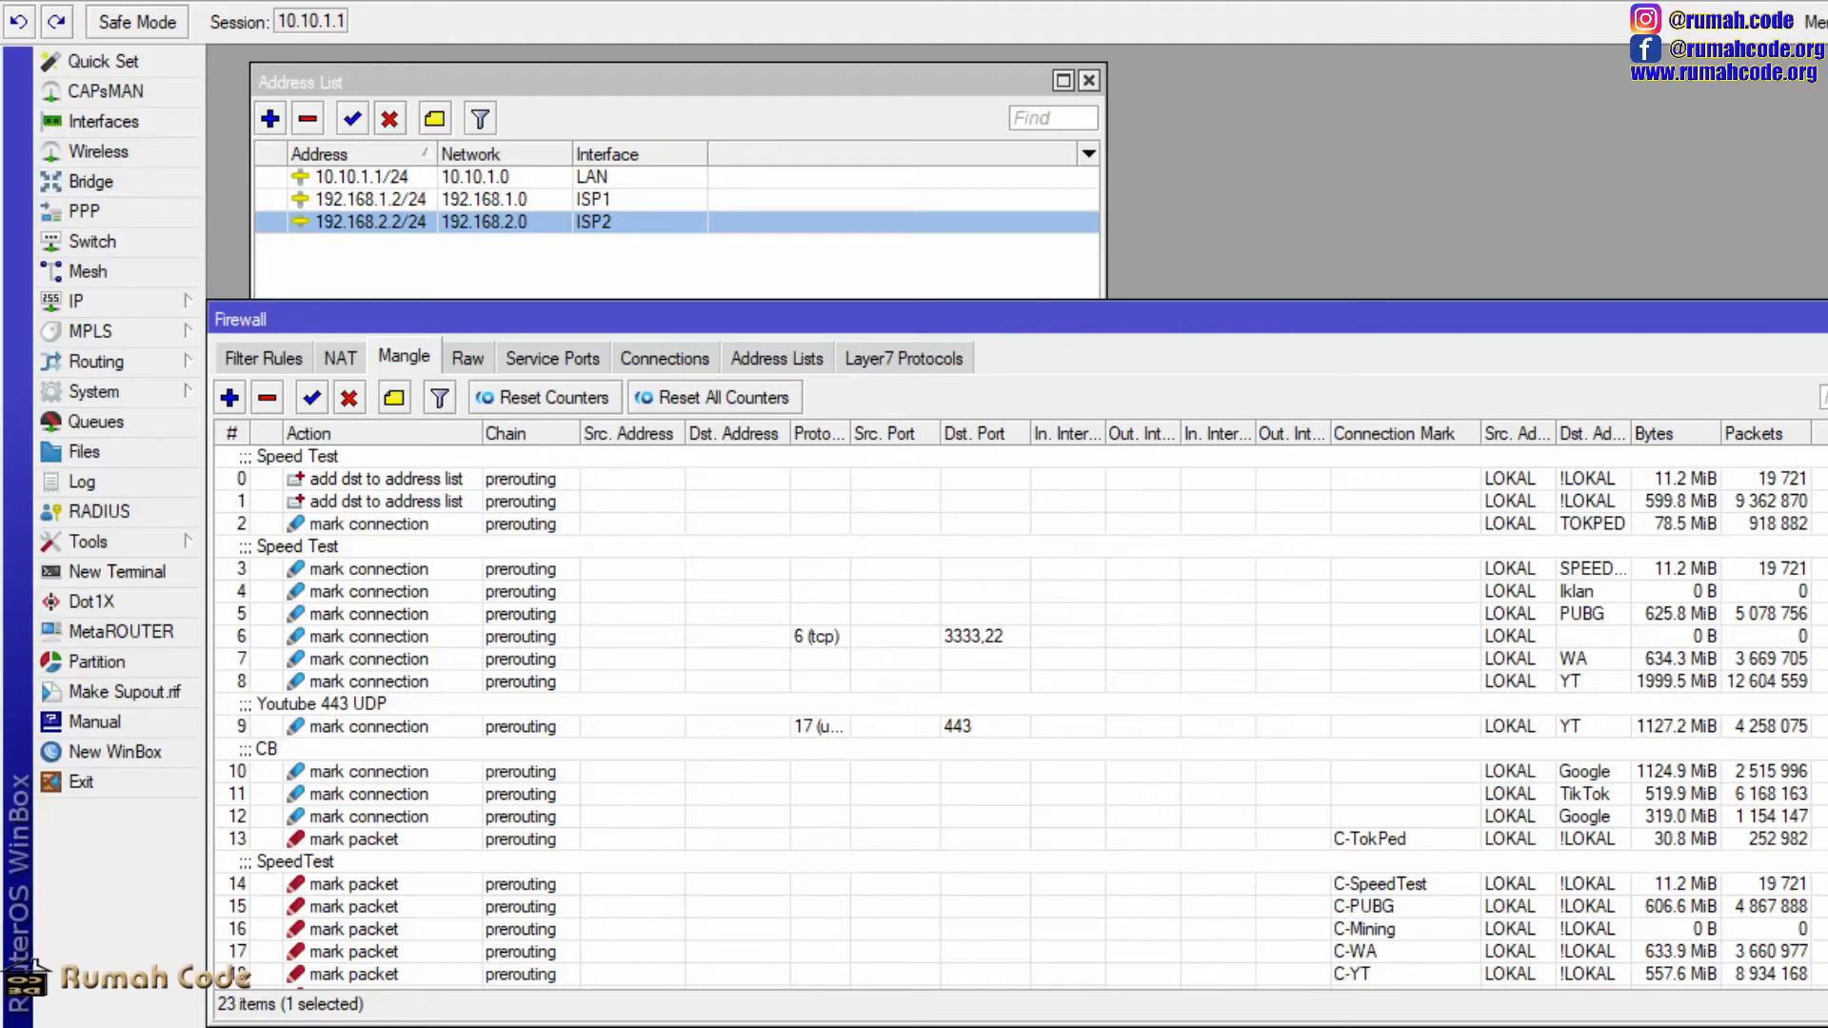
{"action": "left_click", "coordinate": [1821, 318]}
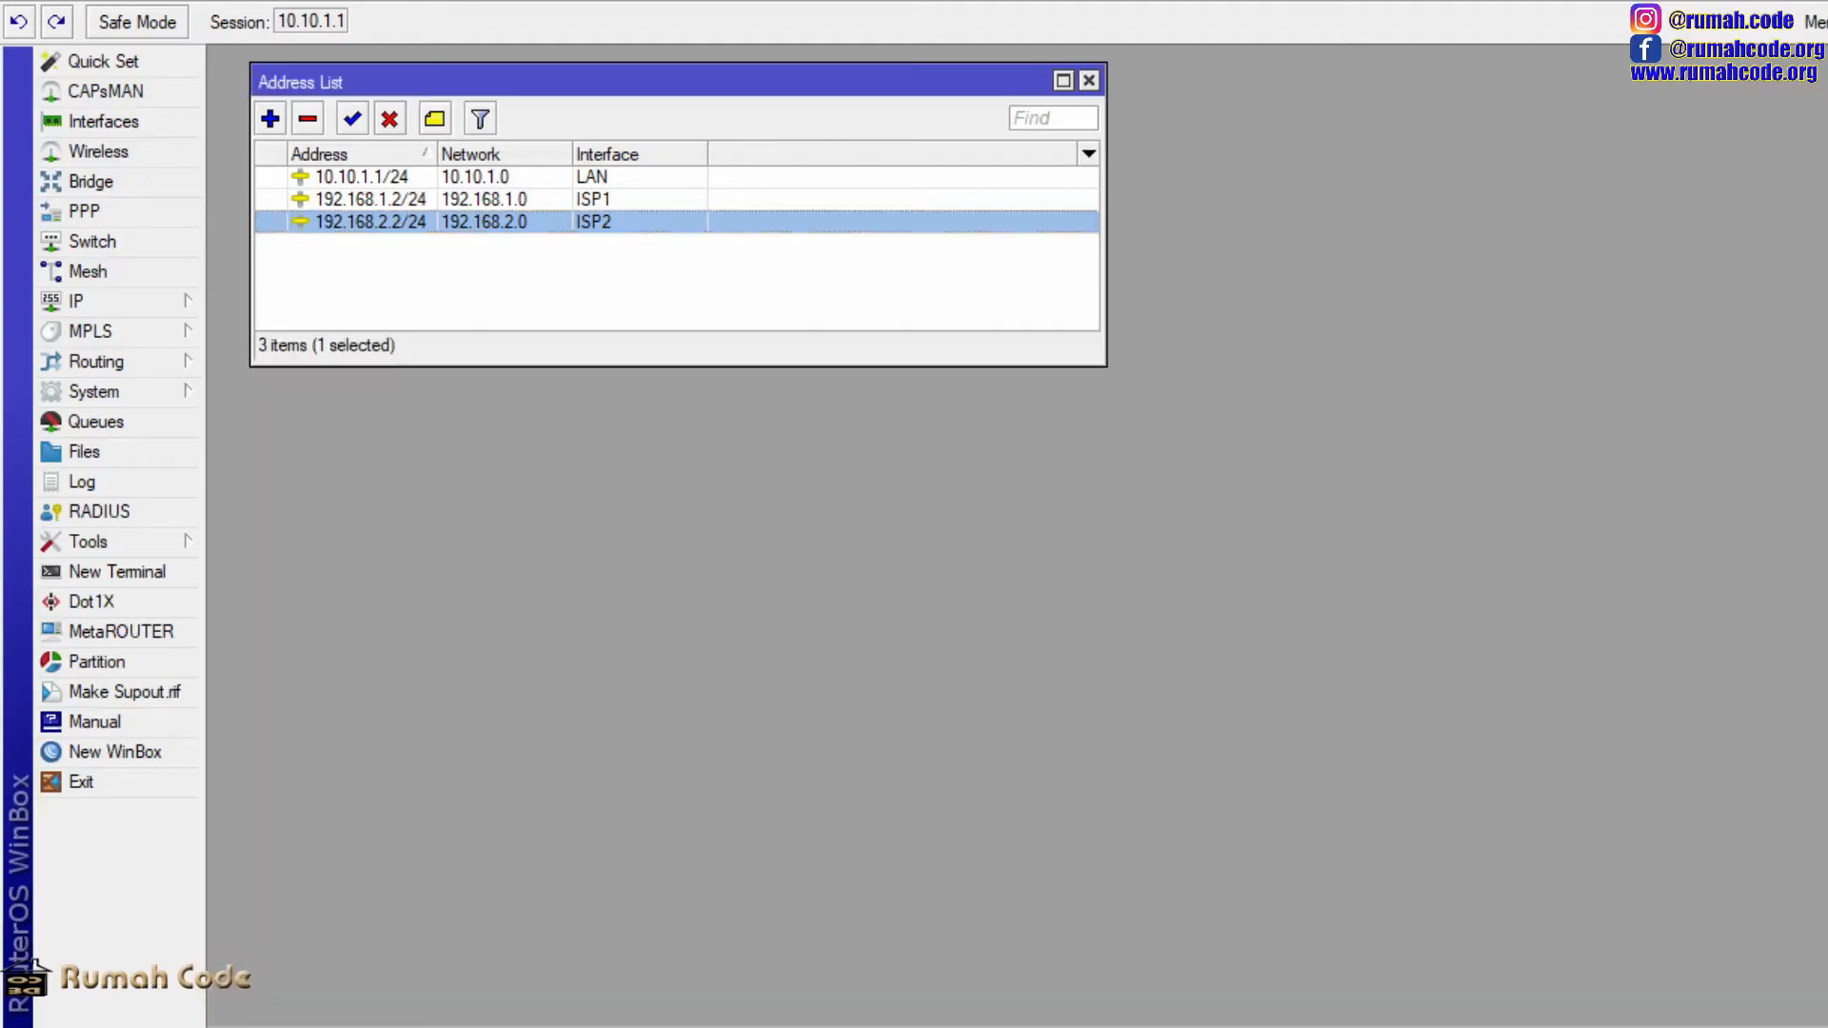
{"action": "left_click", "coordinate": [1088, 81]}
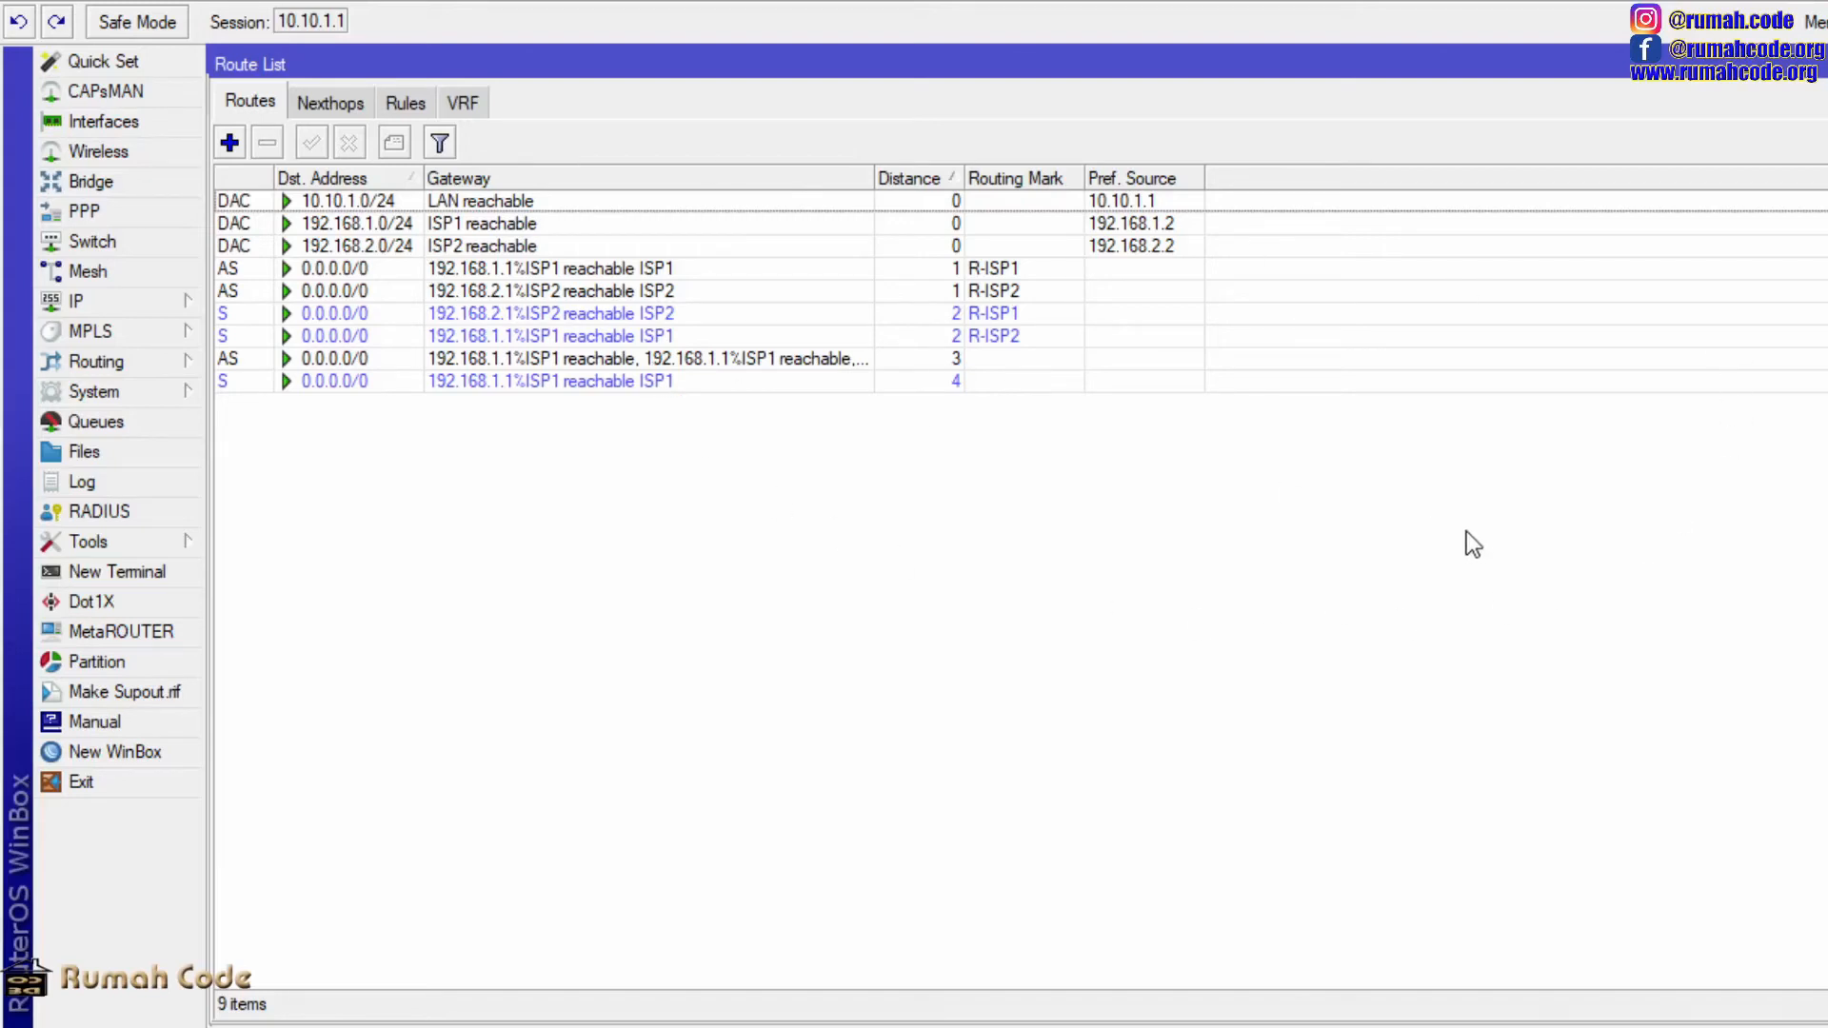
- Open the distance 1 route marked R-ISP1, inspect its destination, gateway with interface suffix, distance and routing mark, and confirm it
{"action": "left_click", "coordinate": [566, 271]}
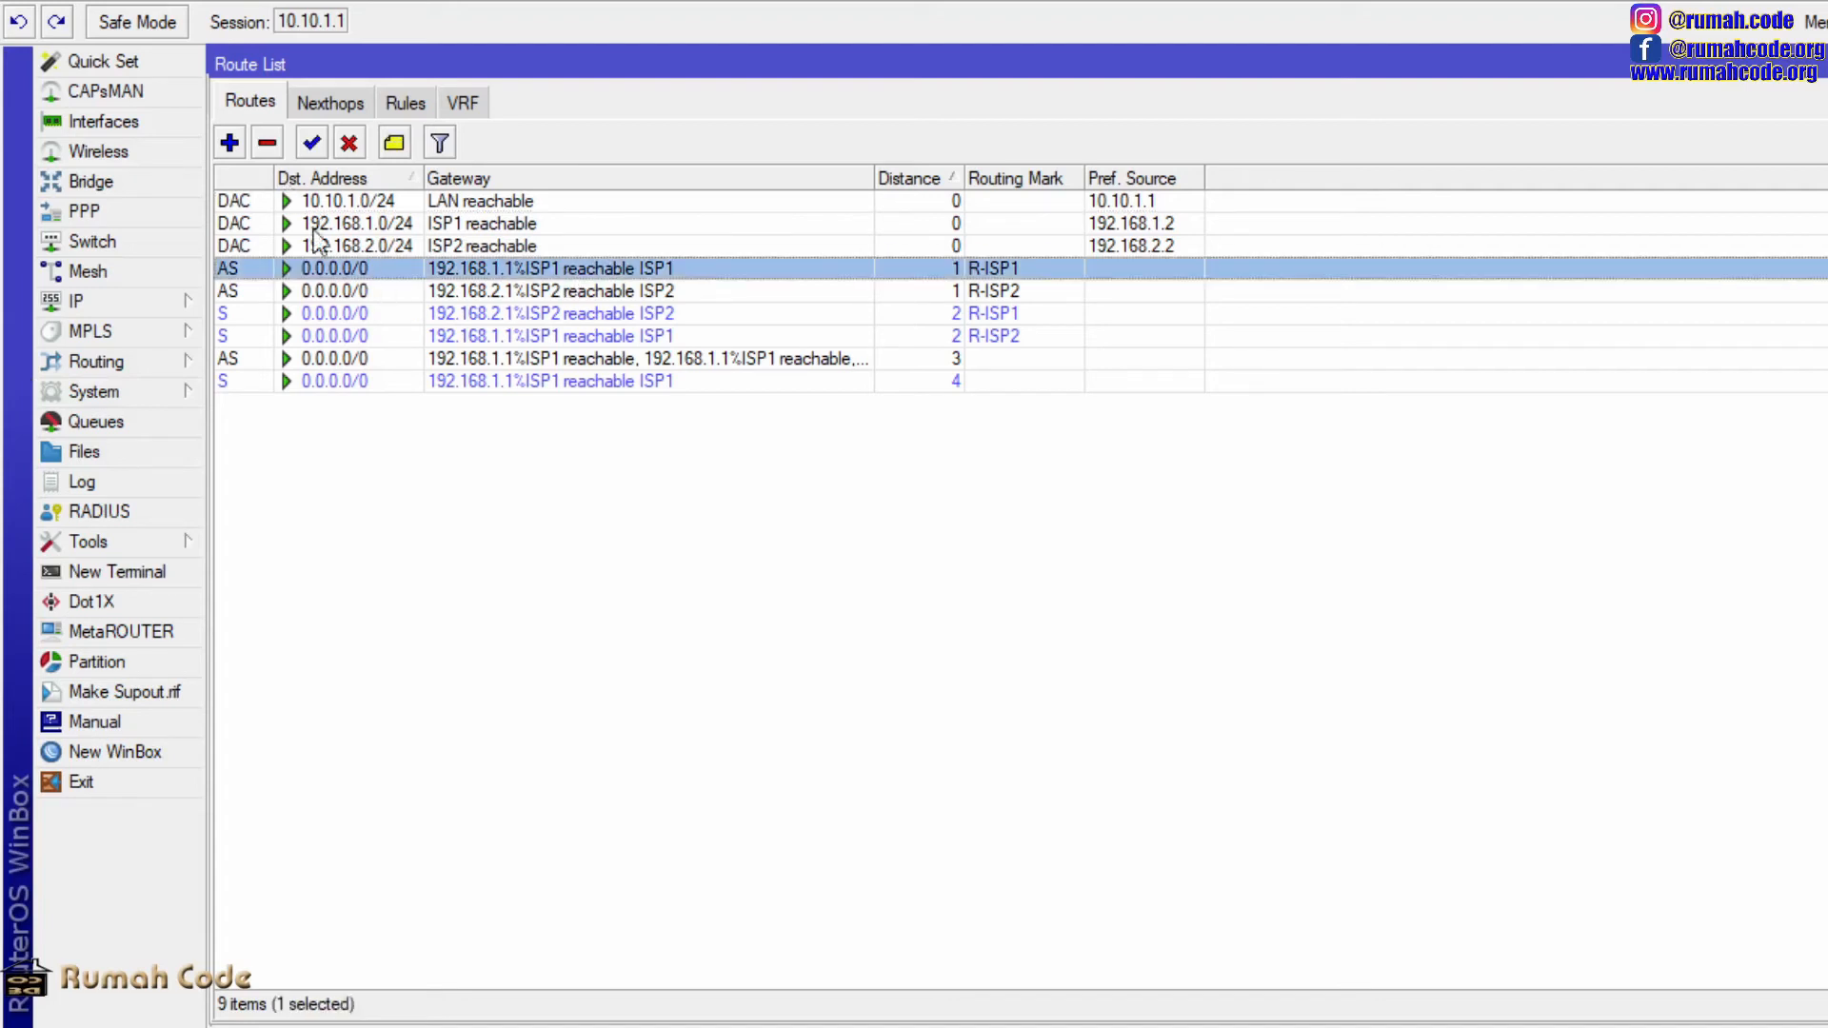
{"action": "double_click", "coordinate": [358, 270]}
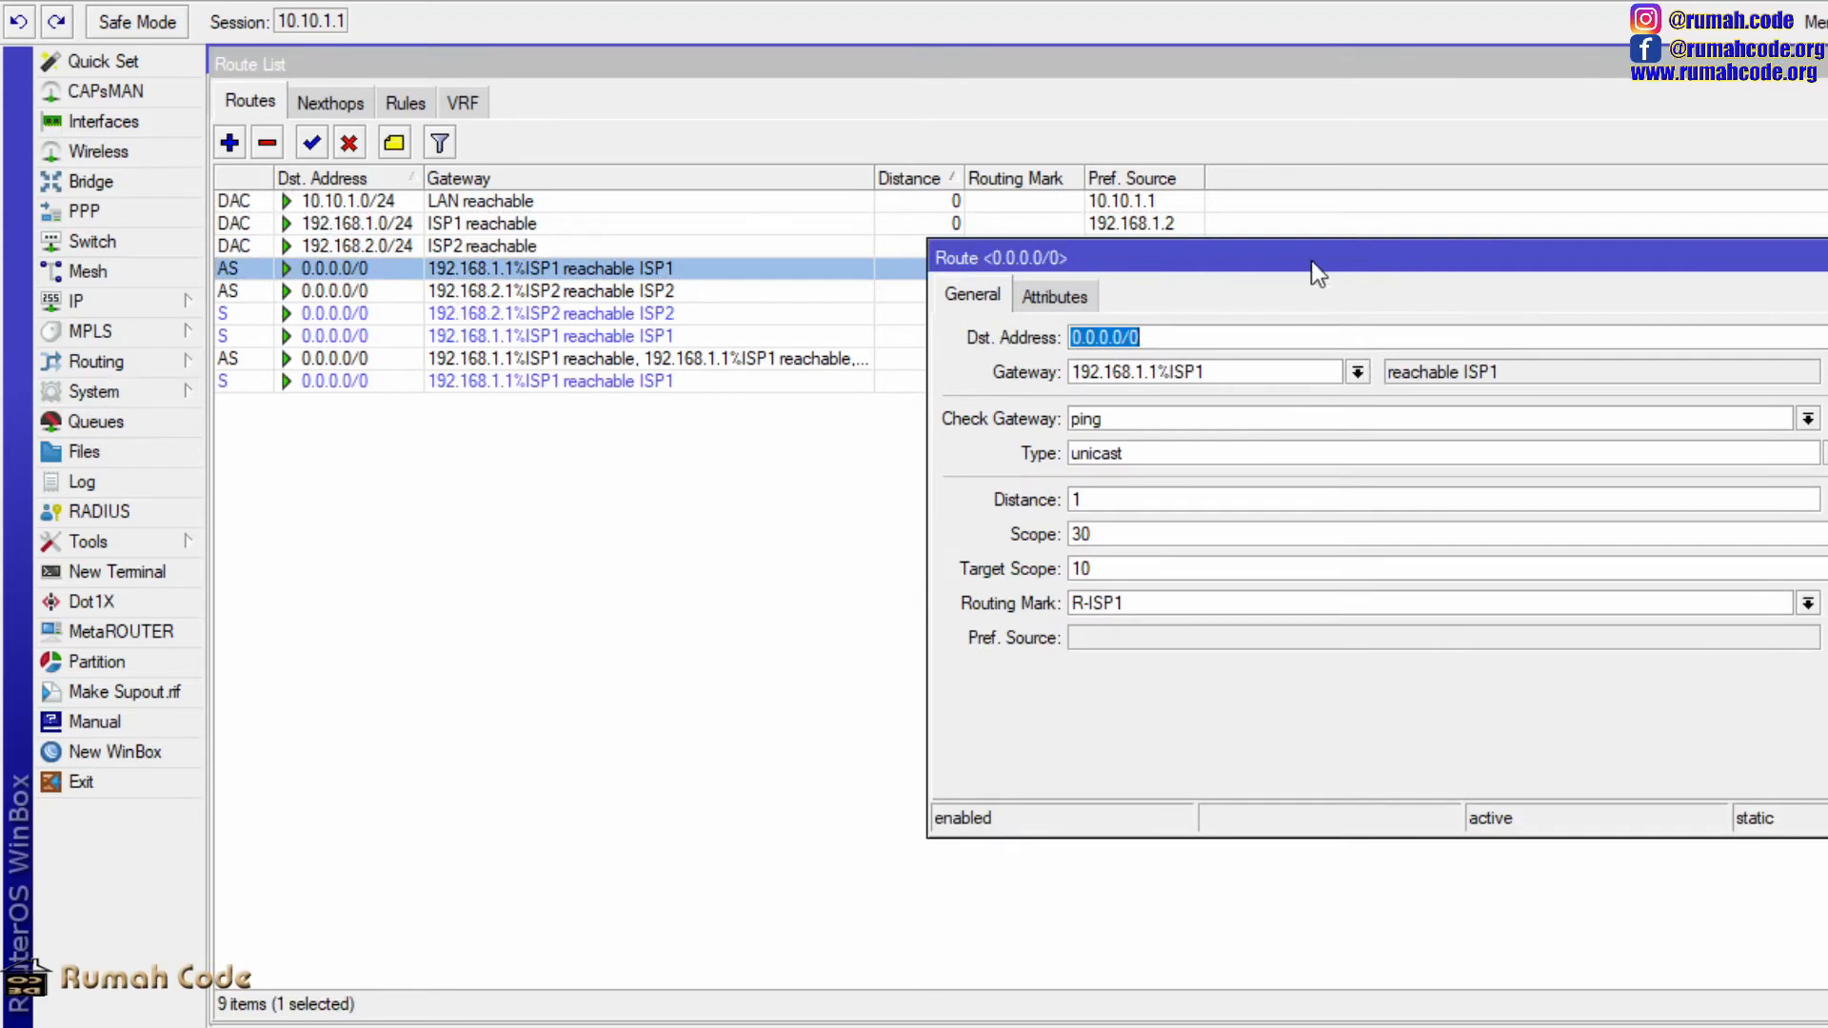
{"action": "left_click_drag", "start_coordinate": [1306, 257], "coordinate": [591, 312]}
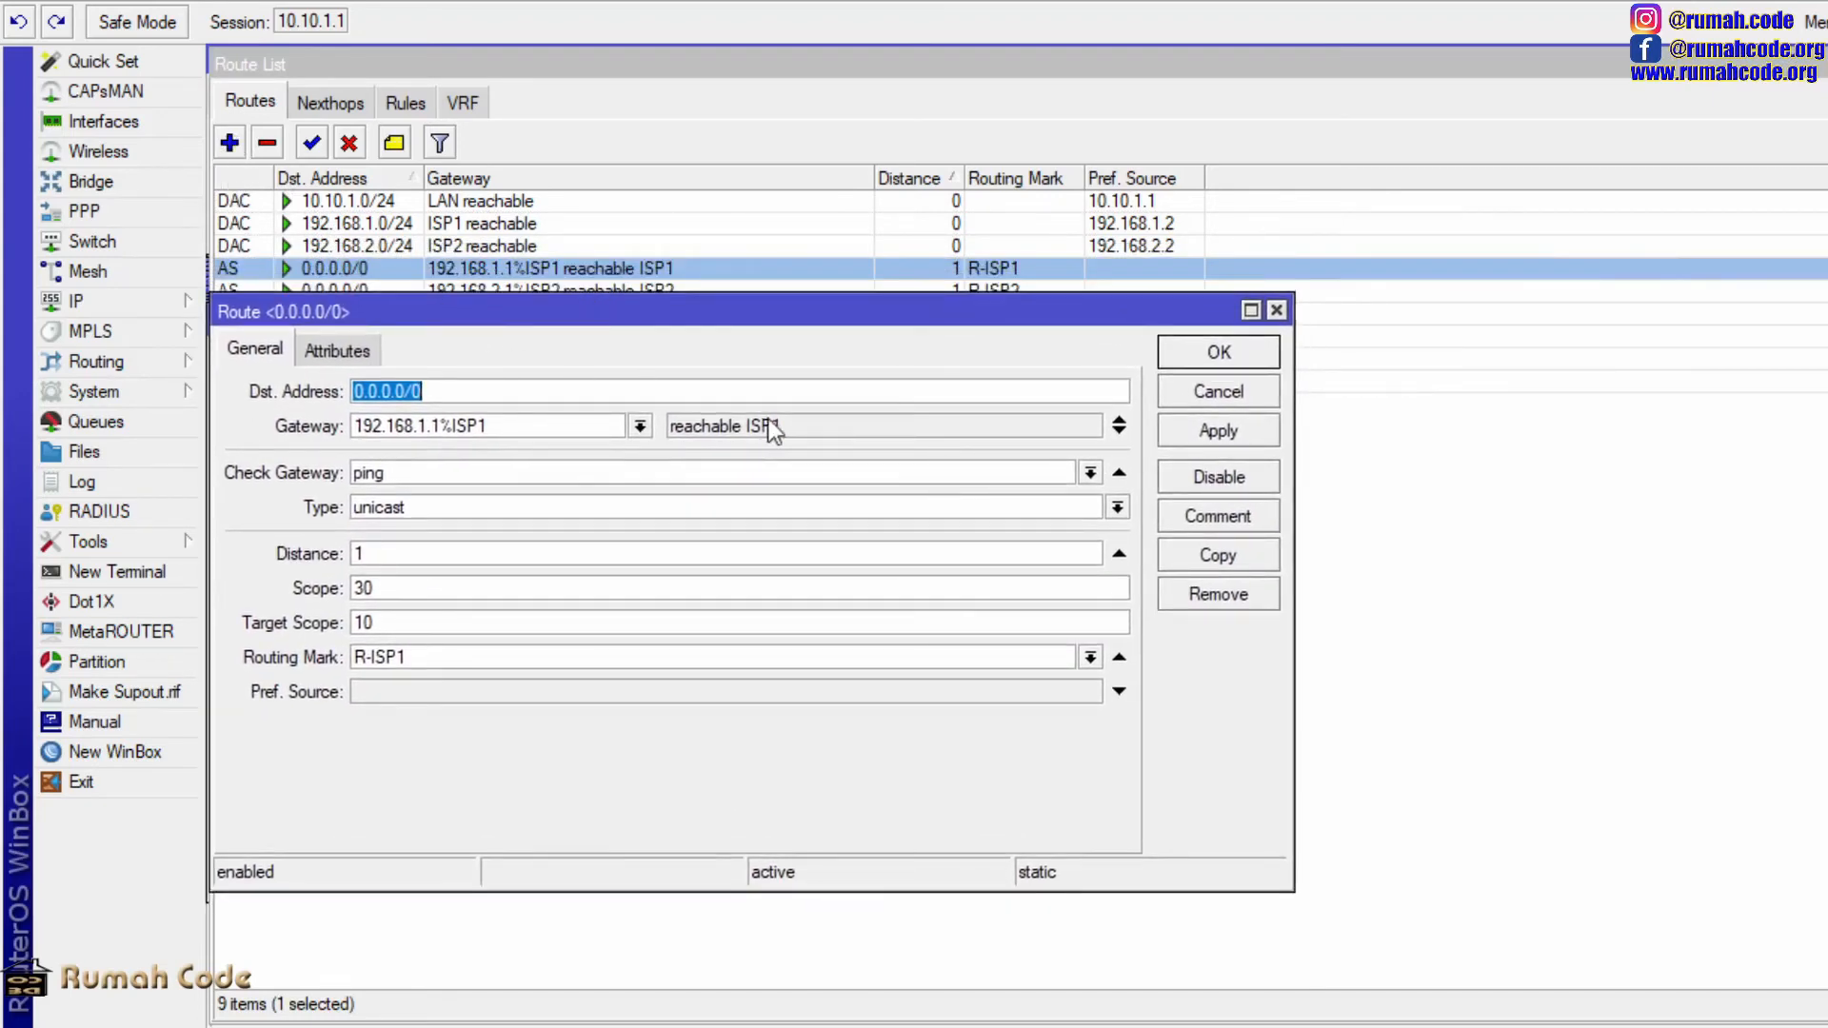
{"action": "left_click", "coordinate": [371, 393]}
{"action": "double_click", "coordinate": [437, 426]}
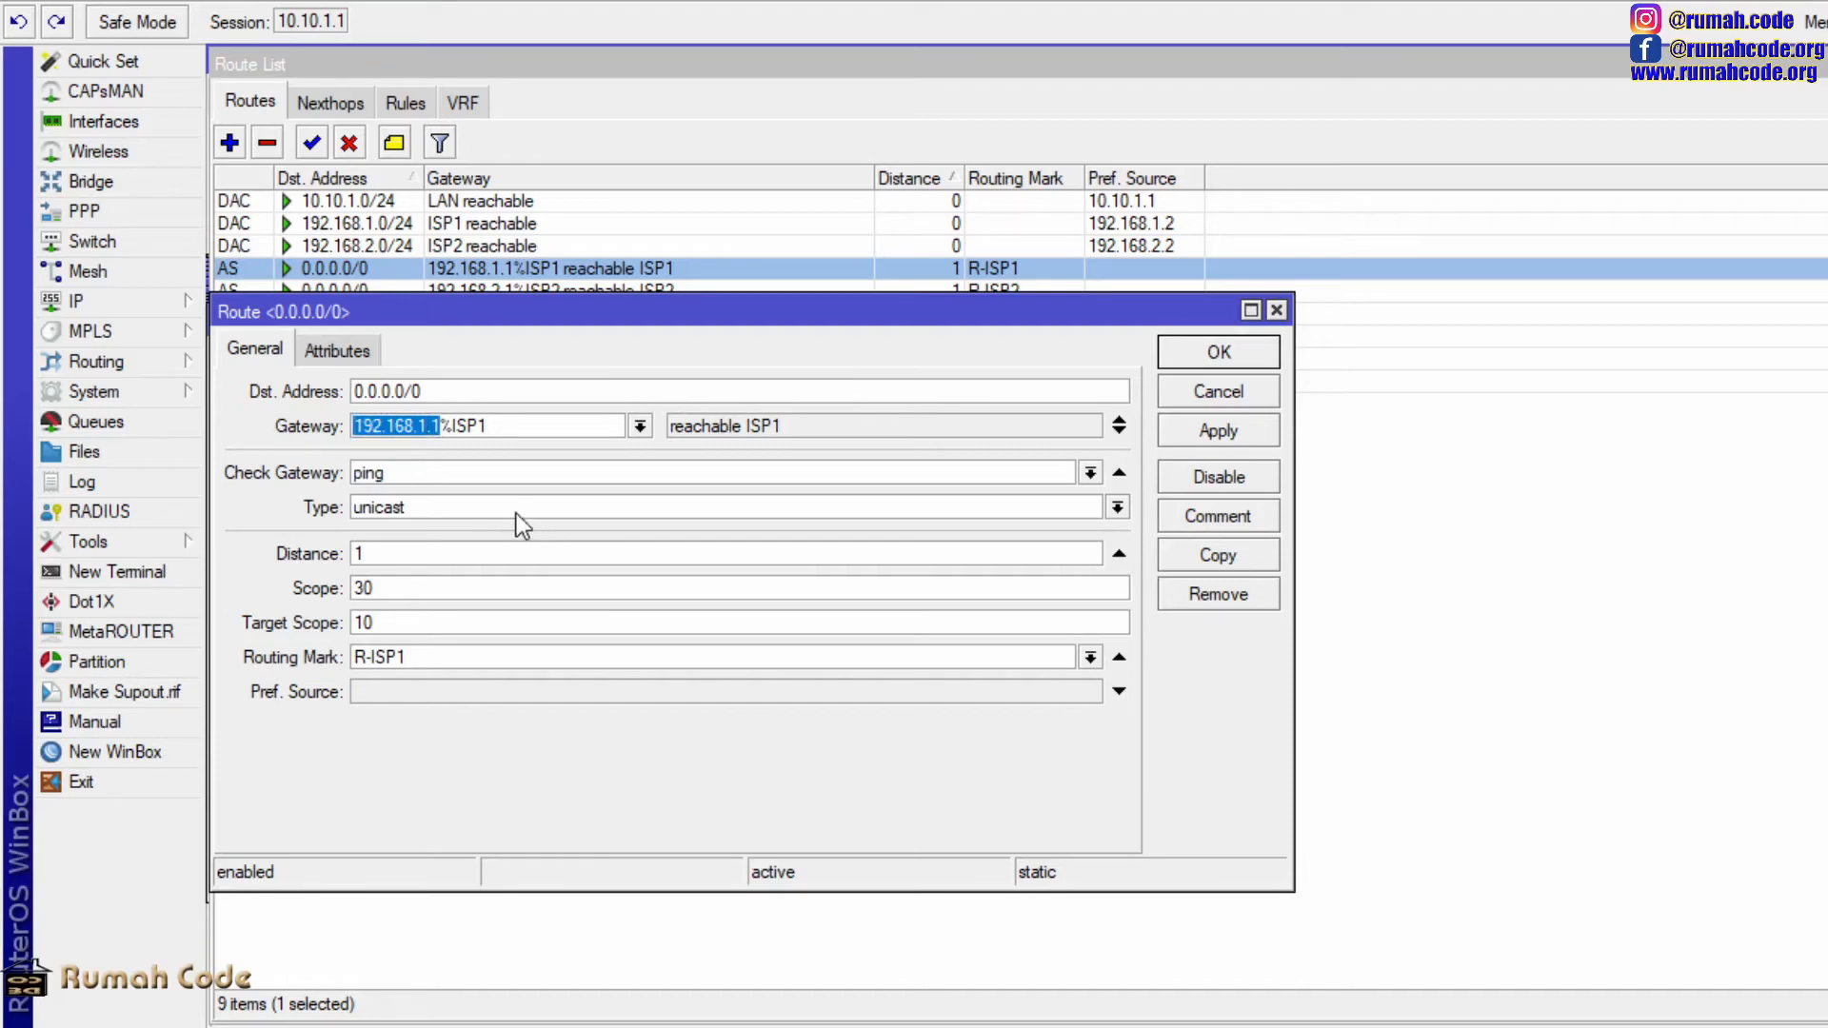
{"action": "left_click", "coordinate": [440, 429]}
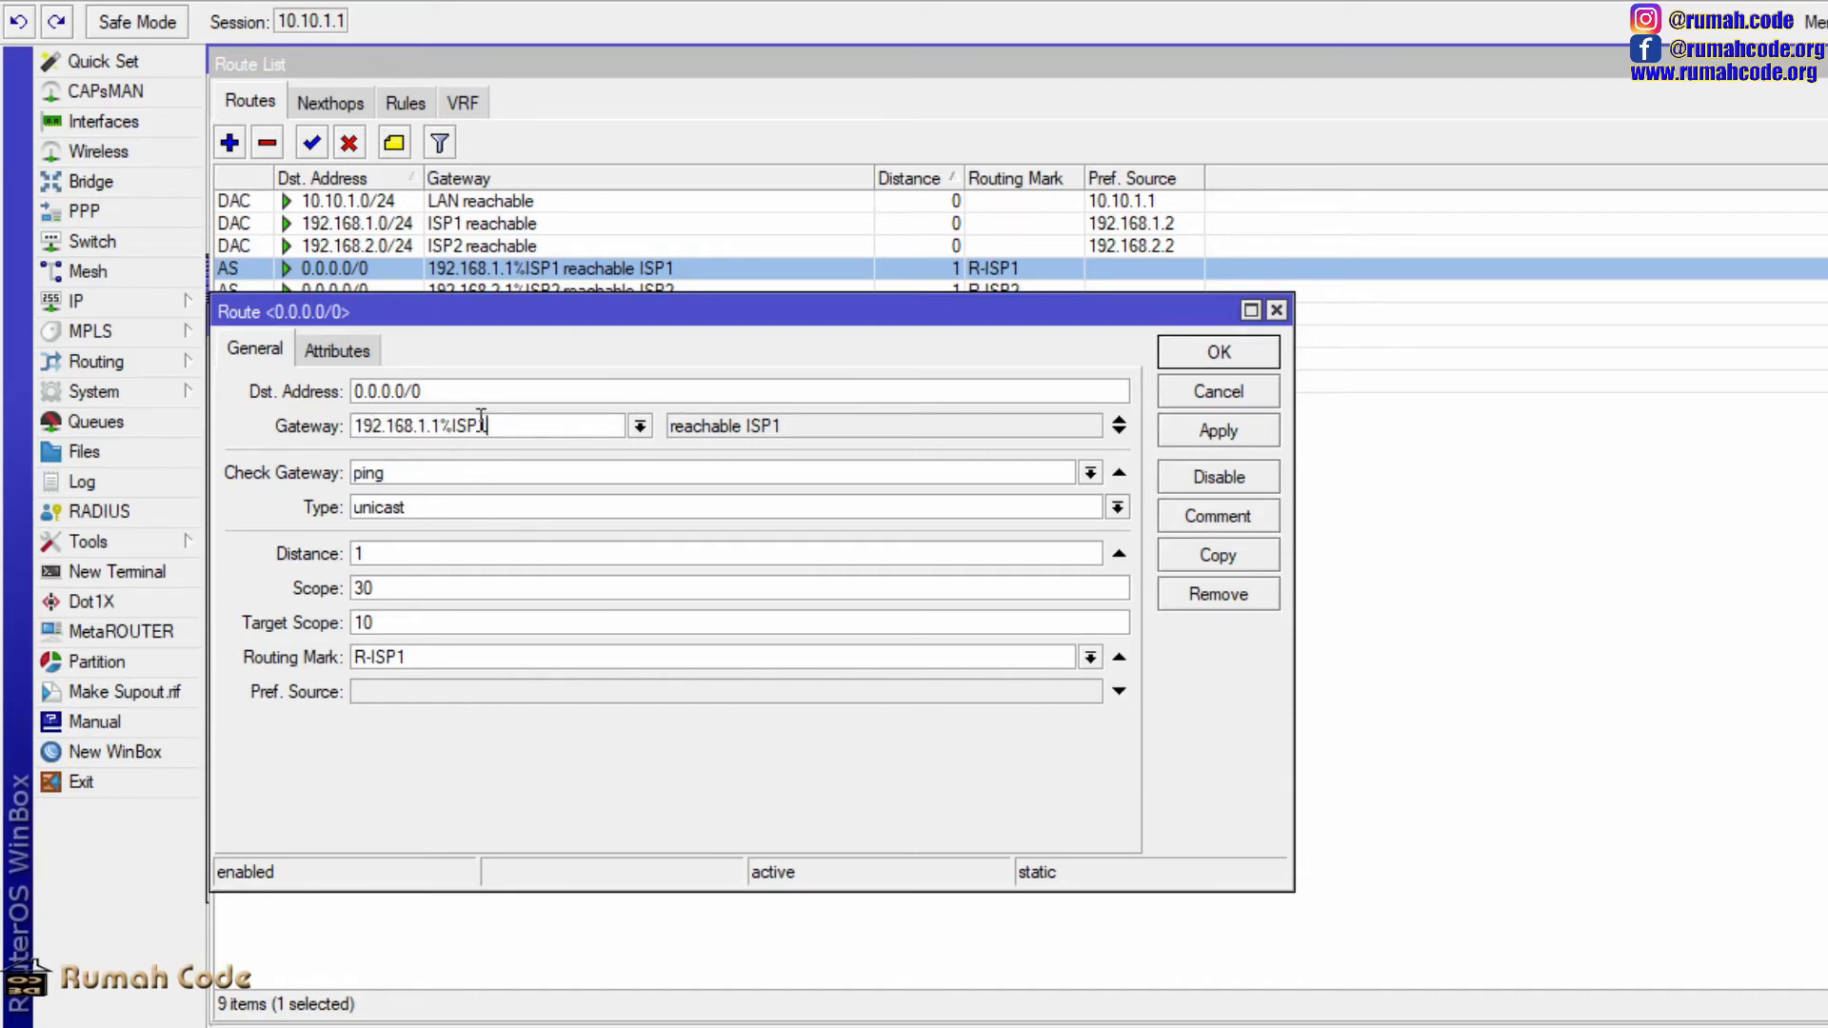
{"action": "mouse_move", "coordinate": [440, 429]}
{"action": "left_mouse_down"}
{"action": "mouse_move", "coordinate": [500, 422]}
{"action": "mouse_move", "coordinate": [446, 440]}
{"action": "left_mouse_up"}
{"action": "left_click", "coordinate": [365, 555]}
{"action": "left_click_drag", "start_coordinate": [393, 562], "coordinate": [290, 553]}
{"action": "left_click_drag", "start_coordinate": [473, 657], "coordinate": [315, 656]}
{"action": "left_click", "coordinate": [1235, 440]}
{"action": "left_click", "coordinate": [1224, 359]}
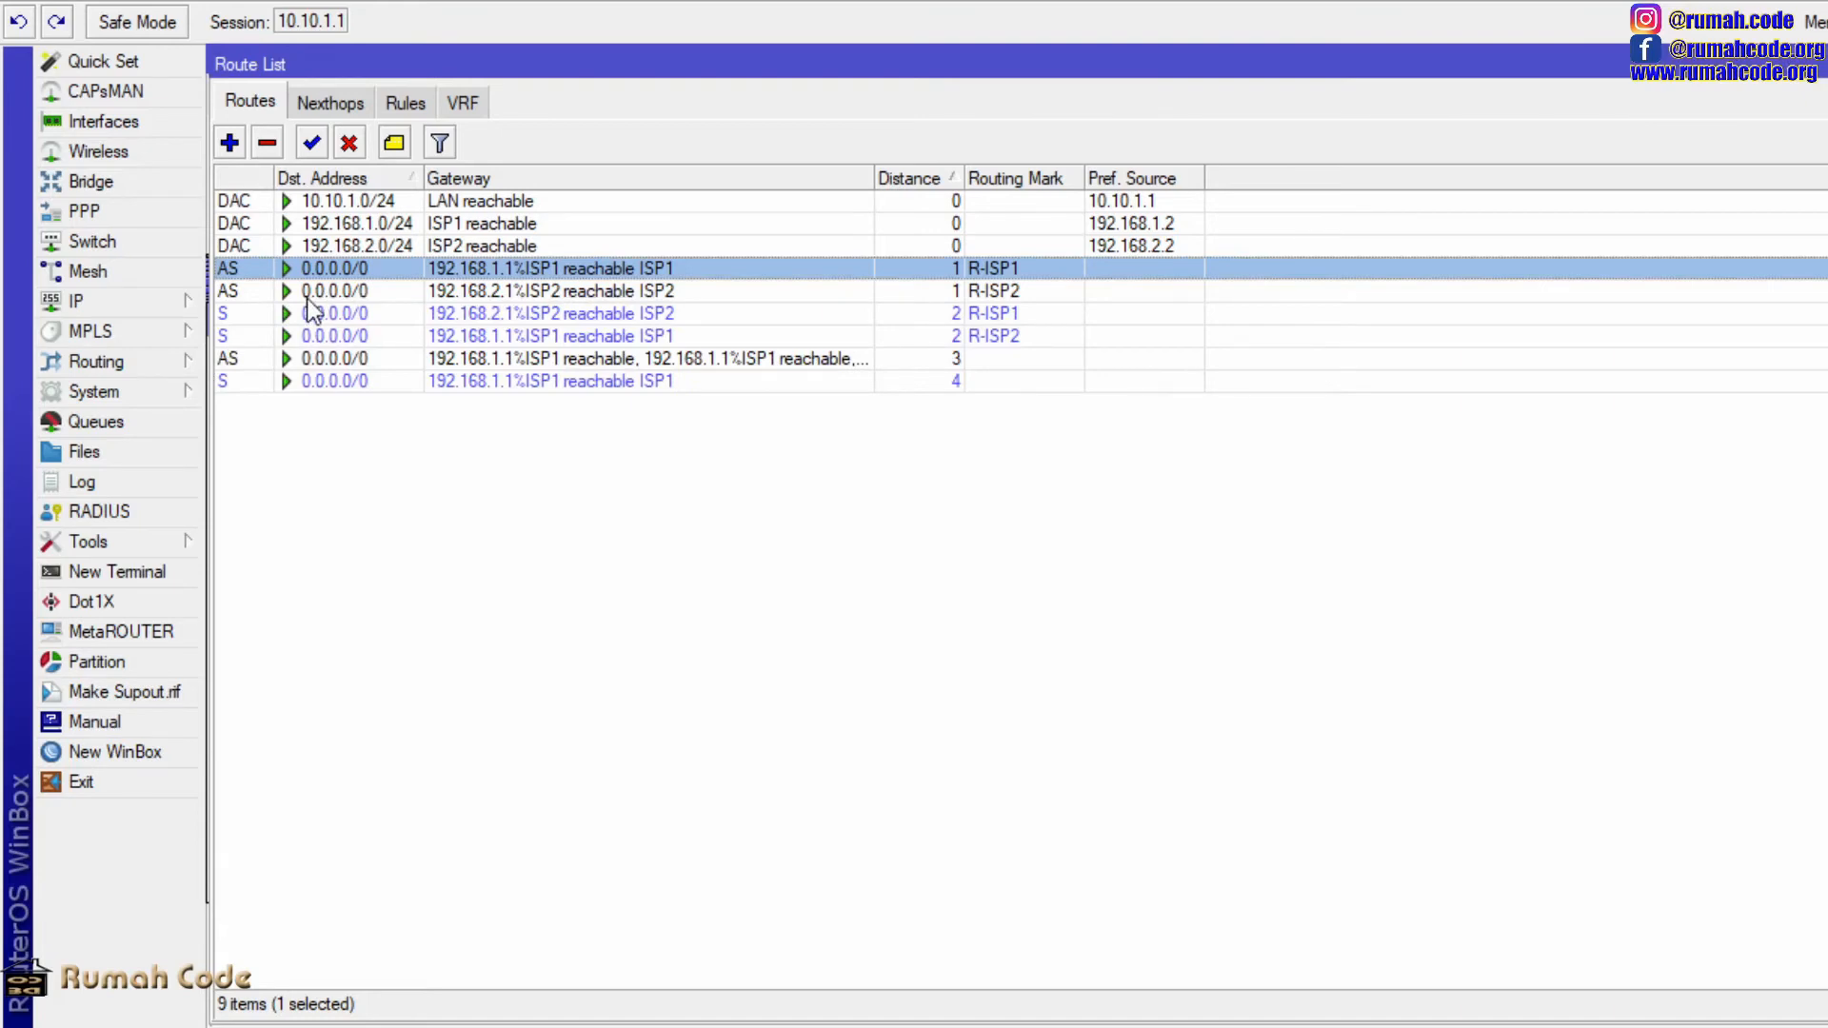
{"action": "left_click", "coordinate": [309, 293]}
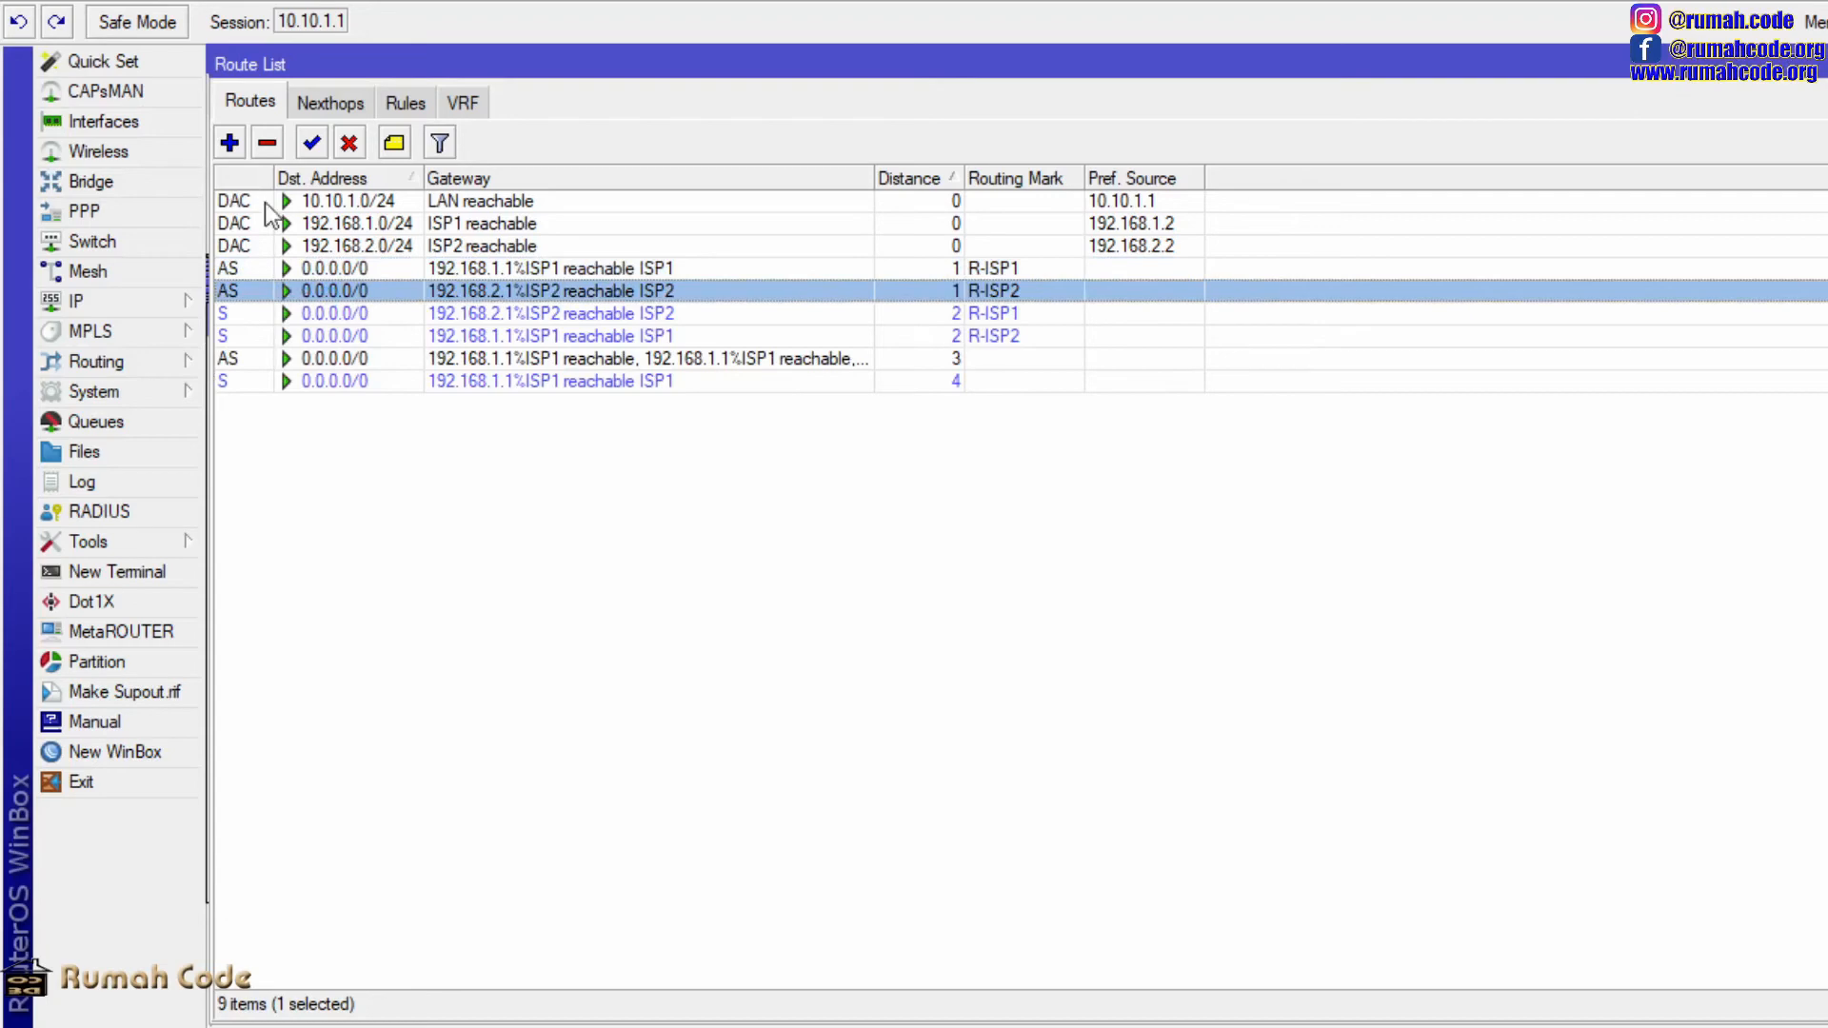
{"action": "left_click", "coordinate": [230, 144]}
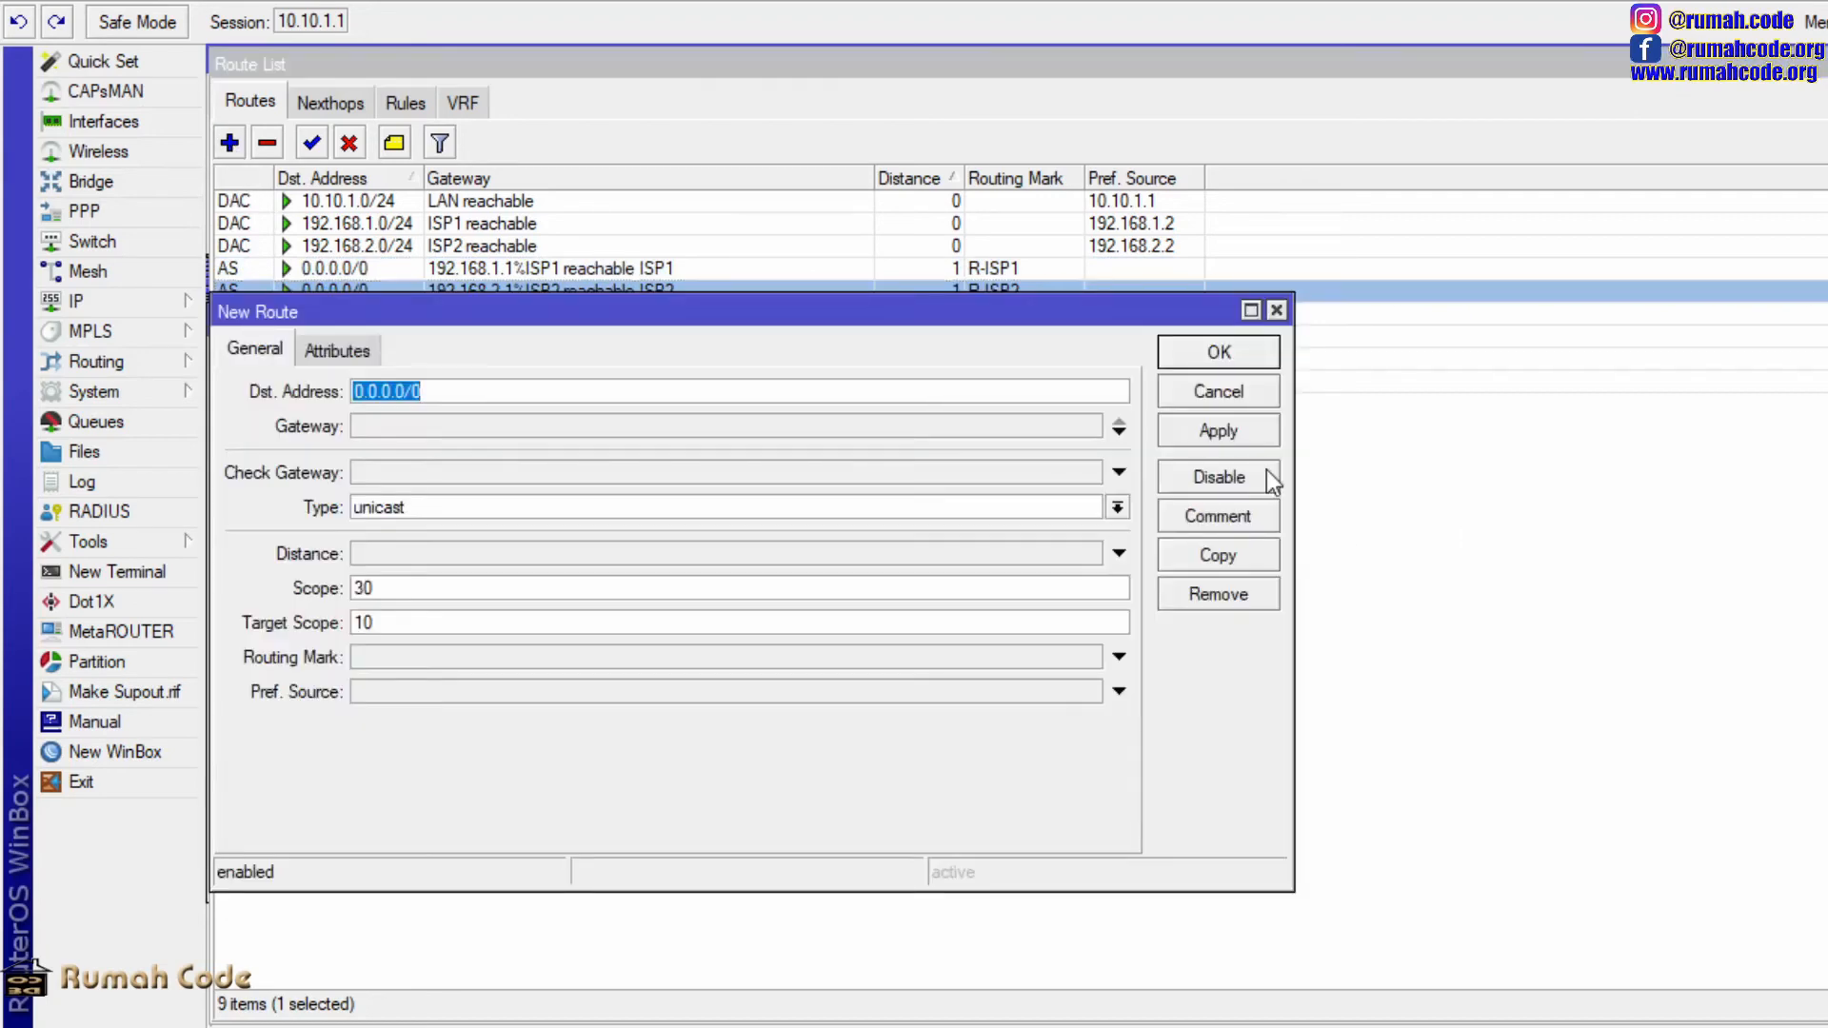
{"action": "left_click", "coordinate": [1225, 400]}
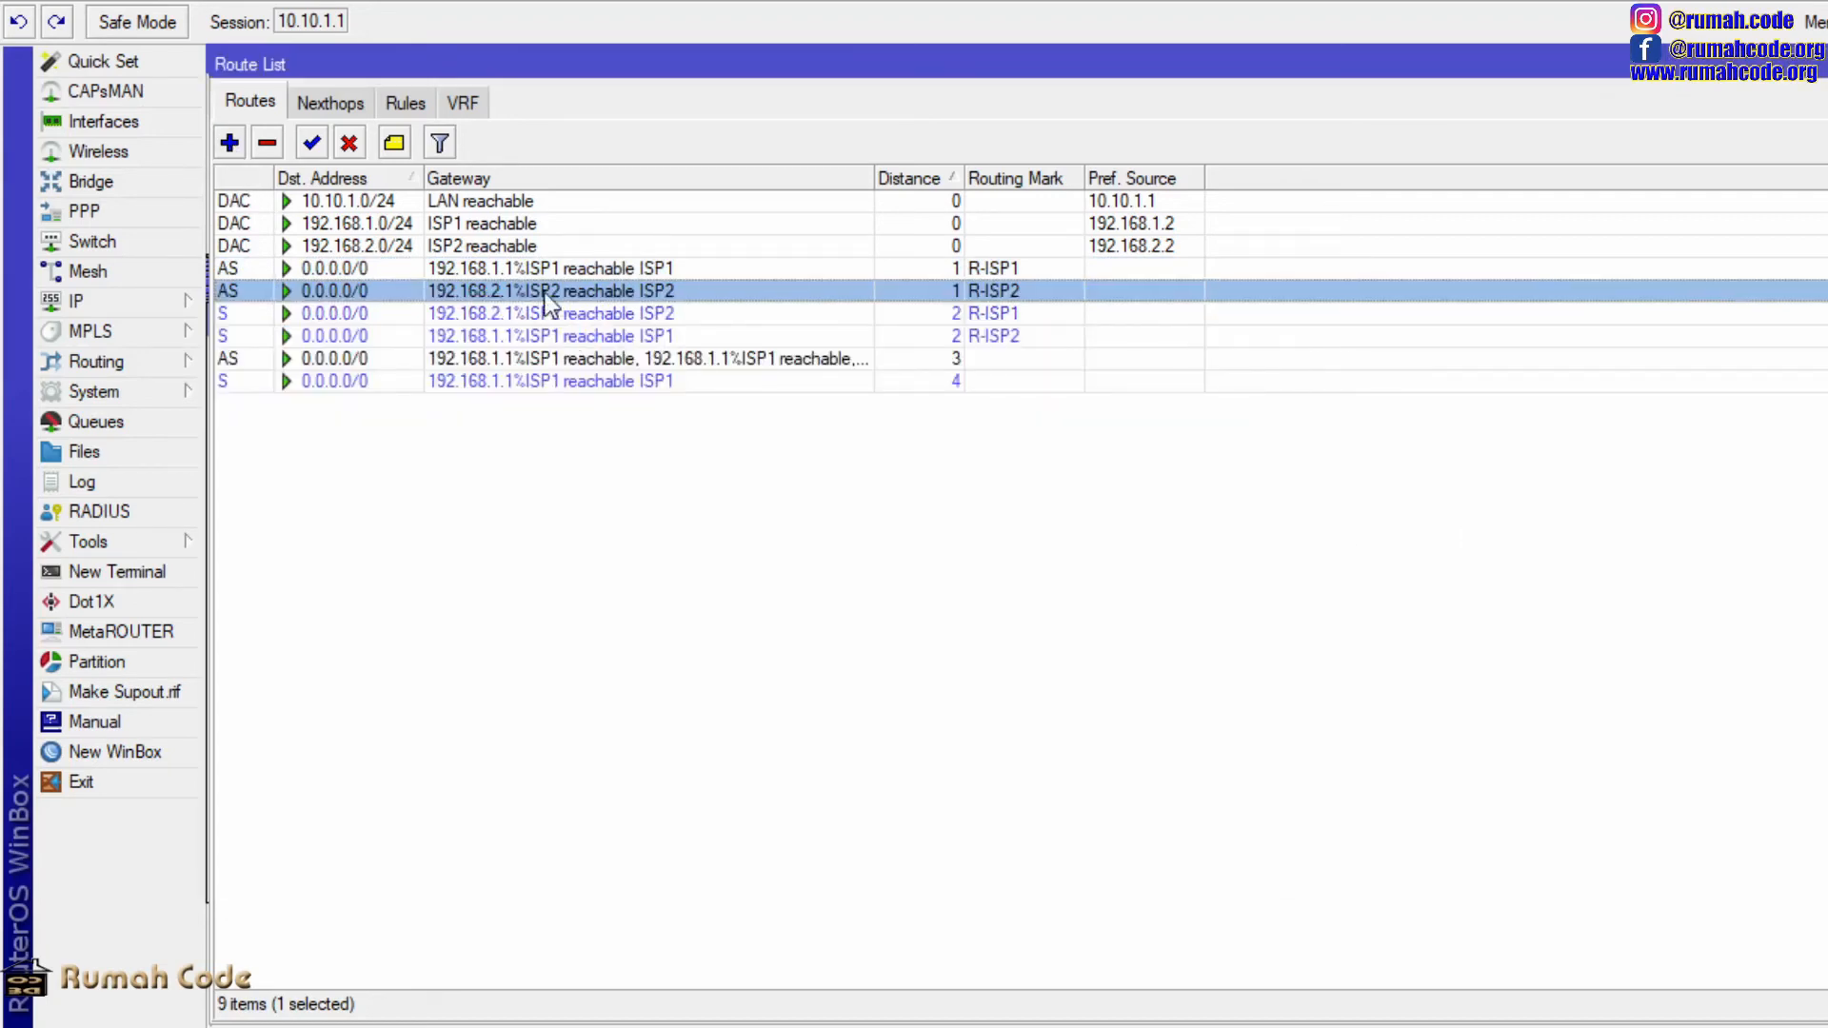
- Open the distance 1 route marked R-ISP2, inspect its gateway with interface suffix, distance and routing mark, and confirm it
{"action": "double_click", "coordinate": [546, 295]}
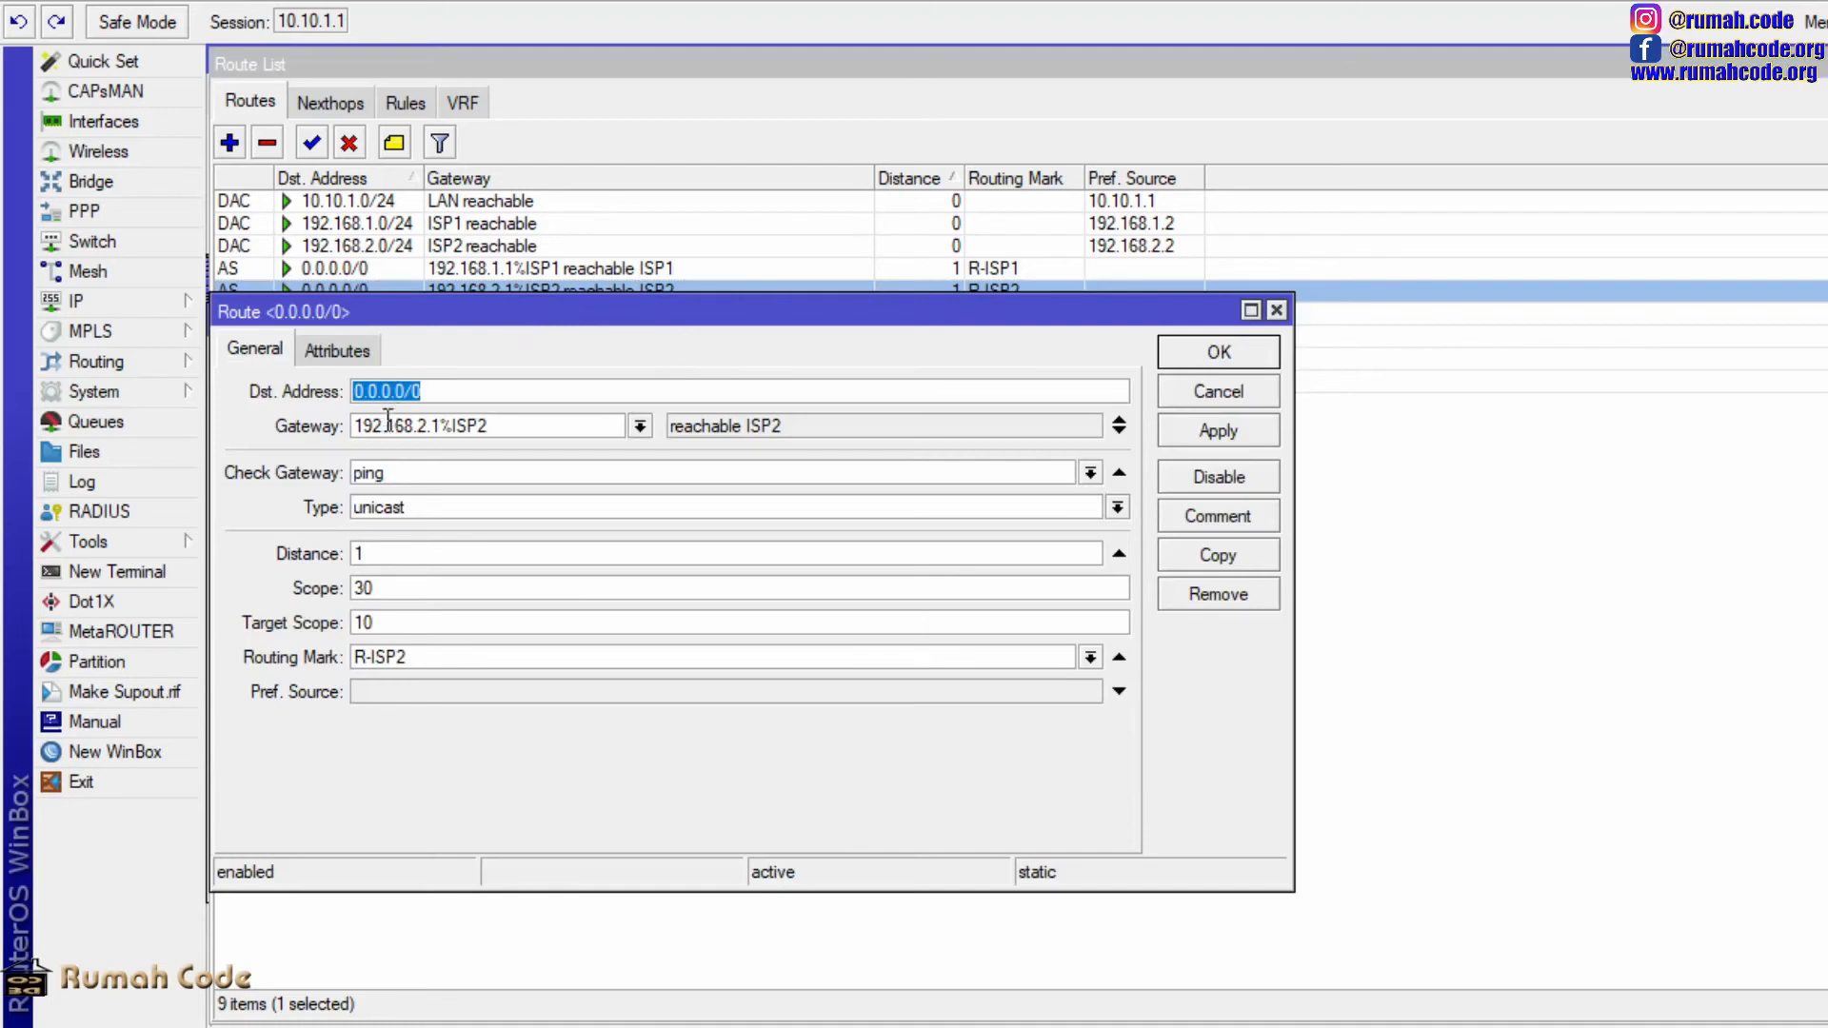
{"action": "left_click_drag", "start_coordinate": [365, 425], "coordinate": [329, 441]}
{"action": "left_click", "coordinate": [436, 429]}
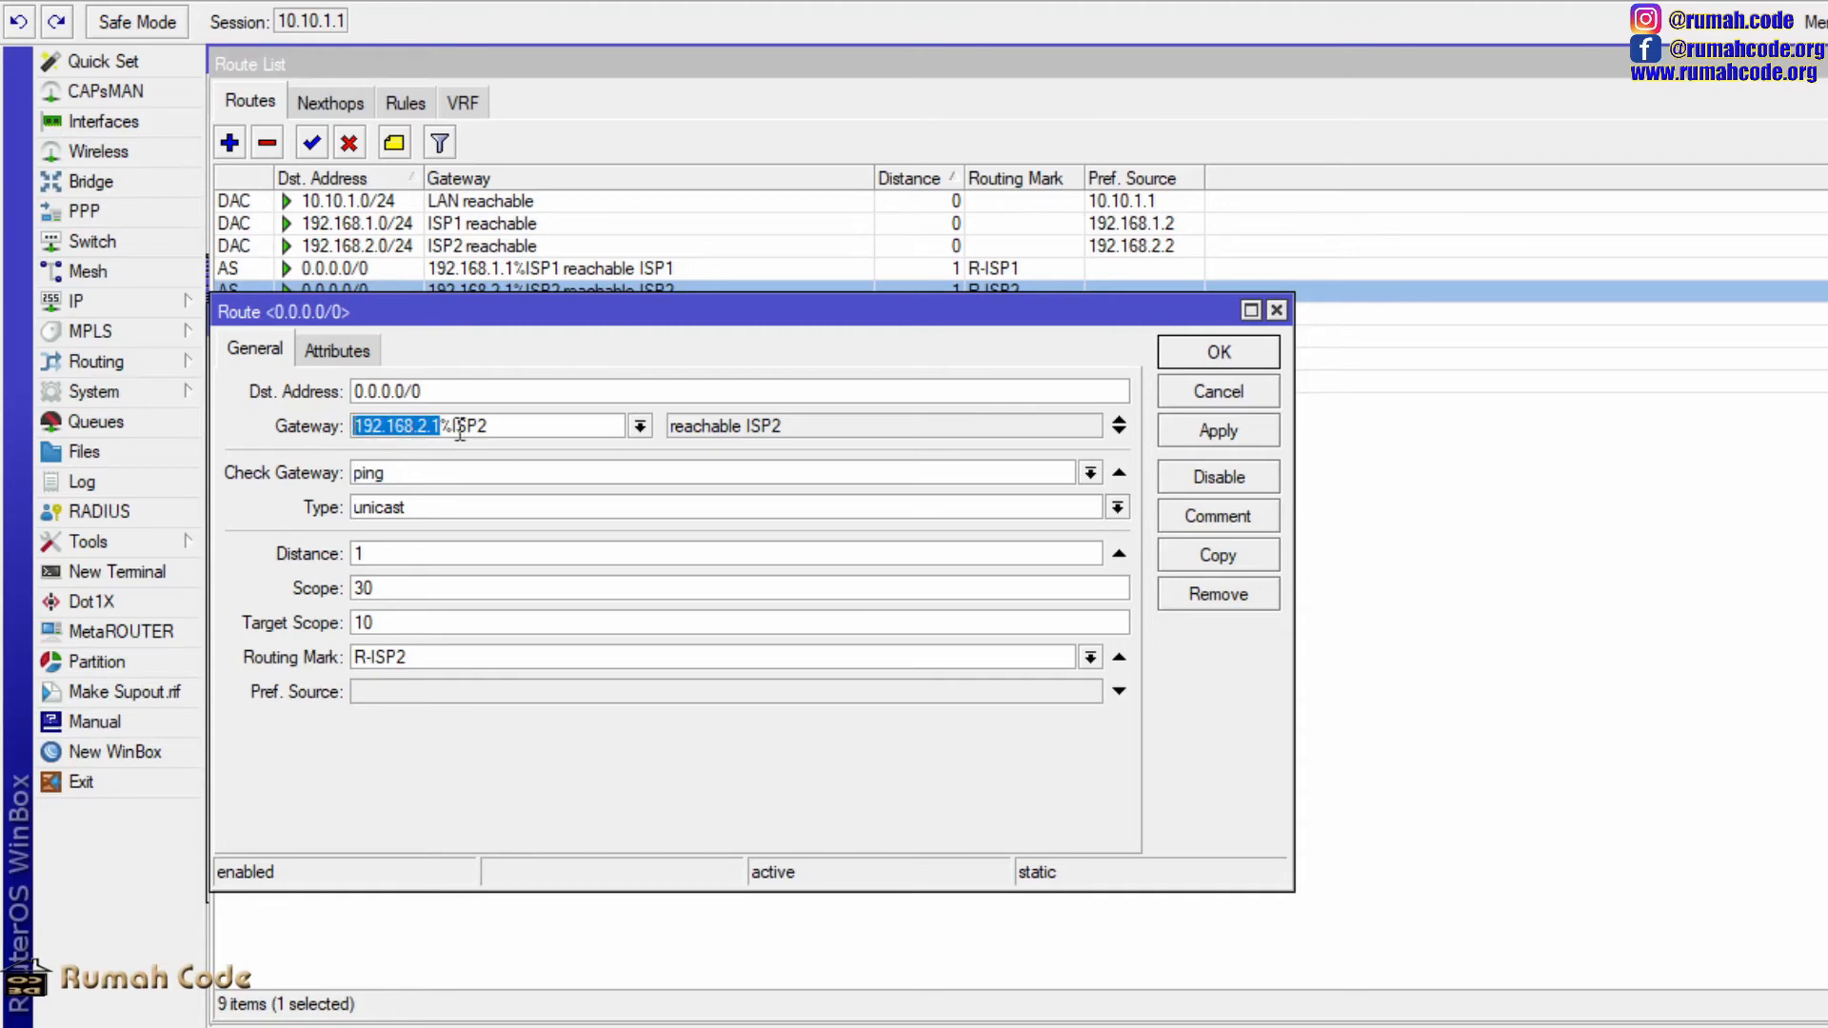
{"action": "left_click_drag", "start_coordinate": [441, 426], "coordinate": [508, 419]}
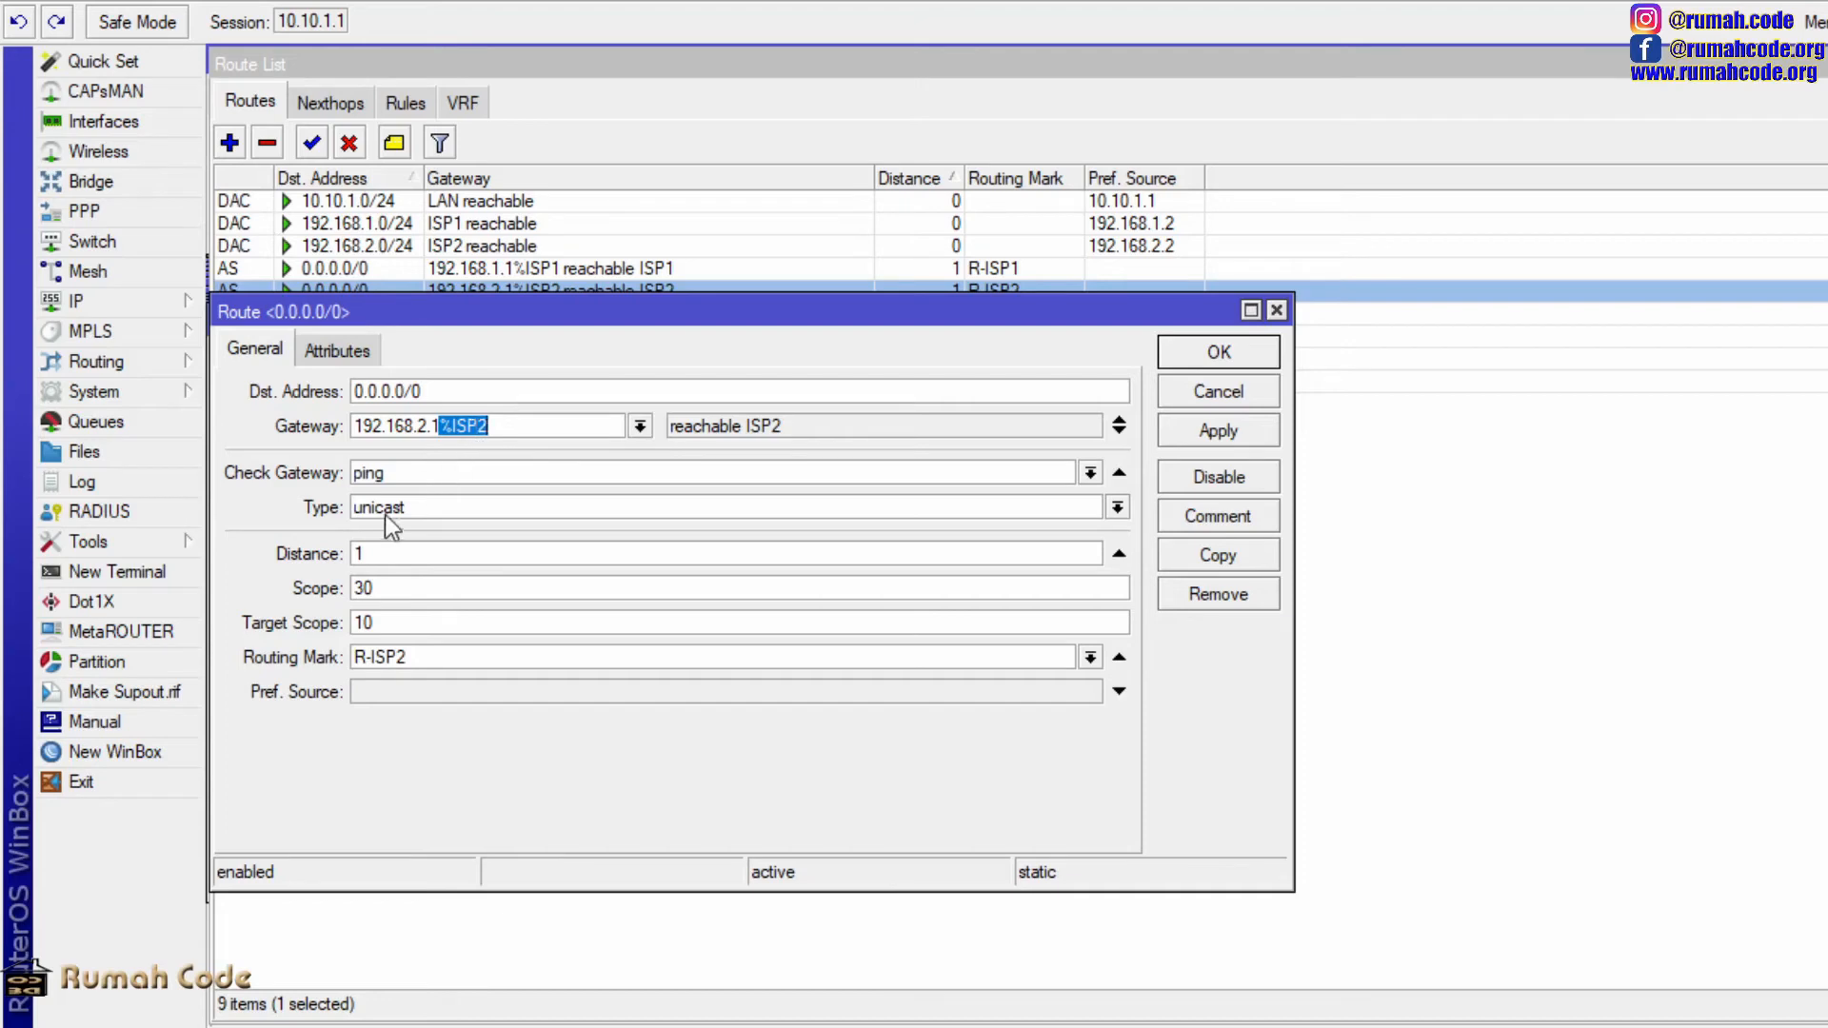
{"action": "left_click_drag", "start_coordinate": [373, 554], "coordinate": [339, 557]}
{"action": "left_click_drag", "start_coordinate": [517, 655], "coordinate": [307, 655]}
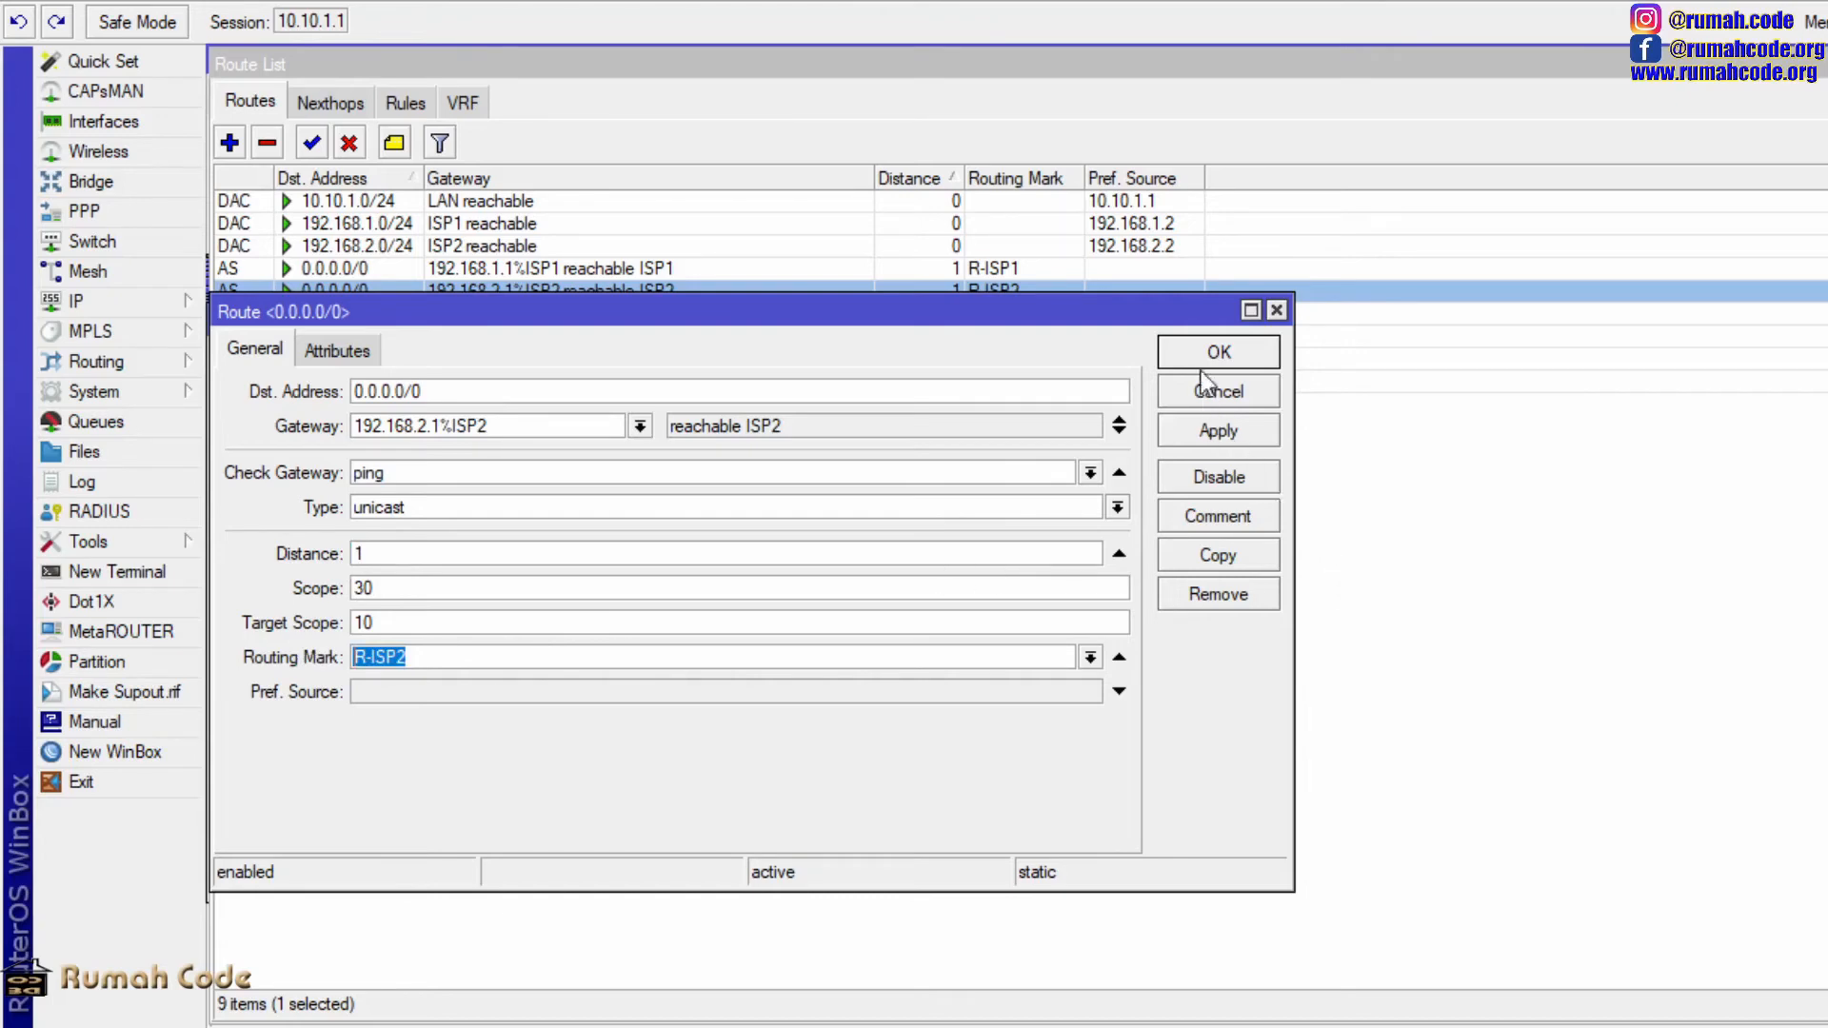
{"action": "left_click", "coordinate": [1217, 440]}
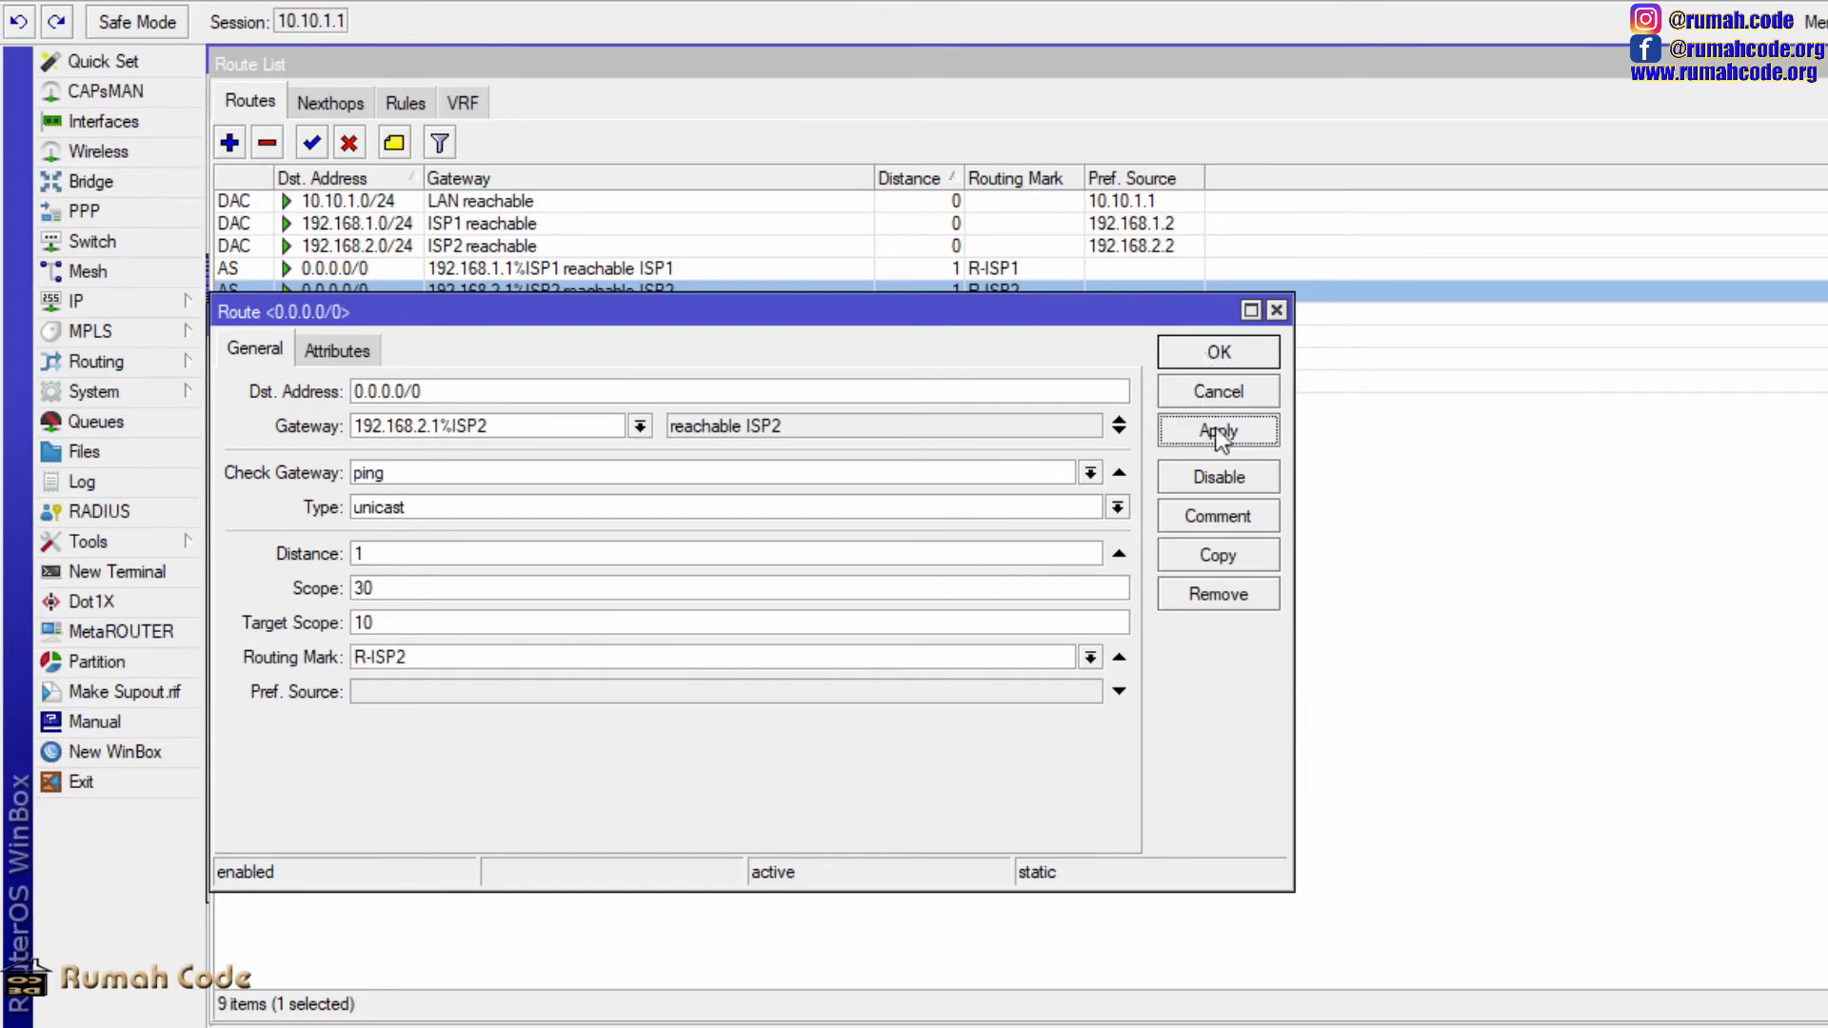
{"action": "left_click", "coordinate": [1215, 358]}
{"action": "key", "text": "Up"}
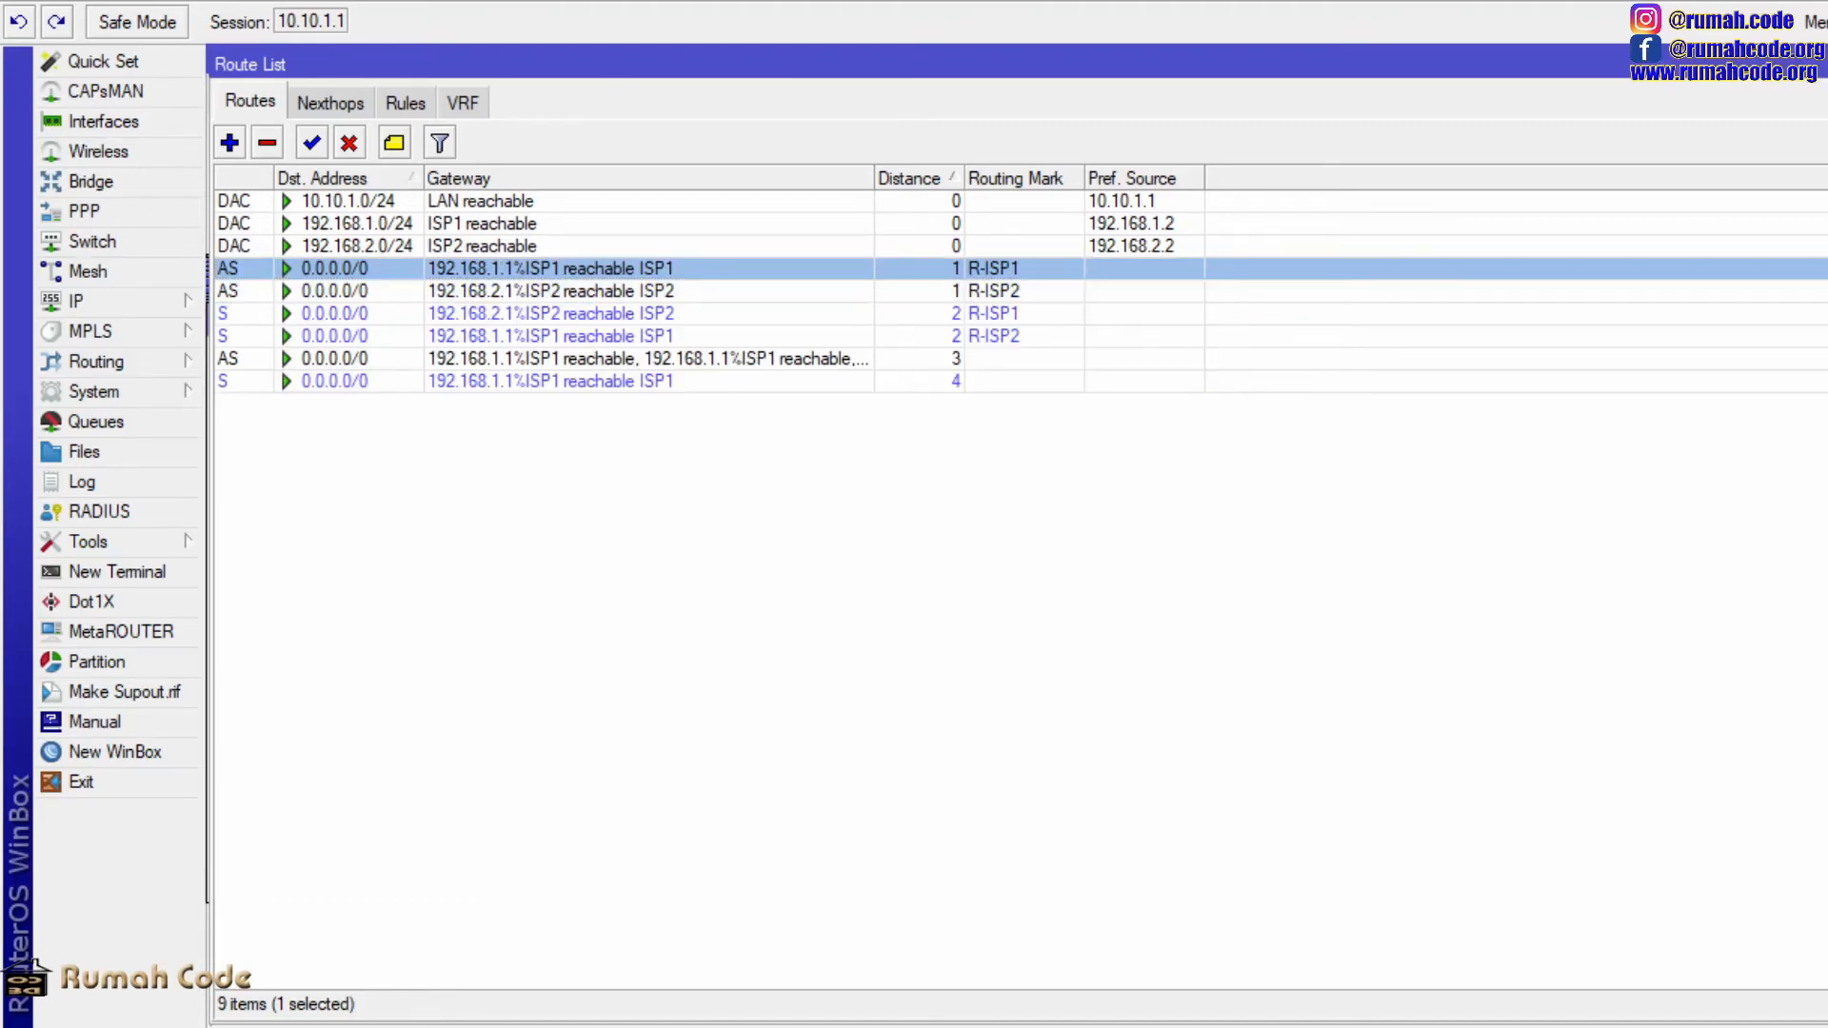
{"action": "left_click", "coordinate": [710, 690]}
{"action": "left_click", "coordinate": [615, 313]}
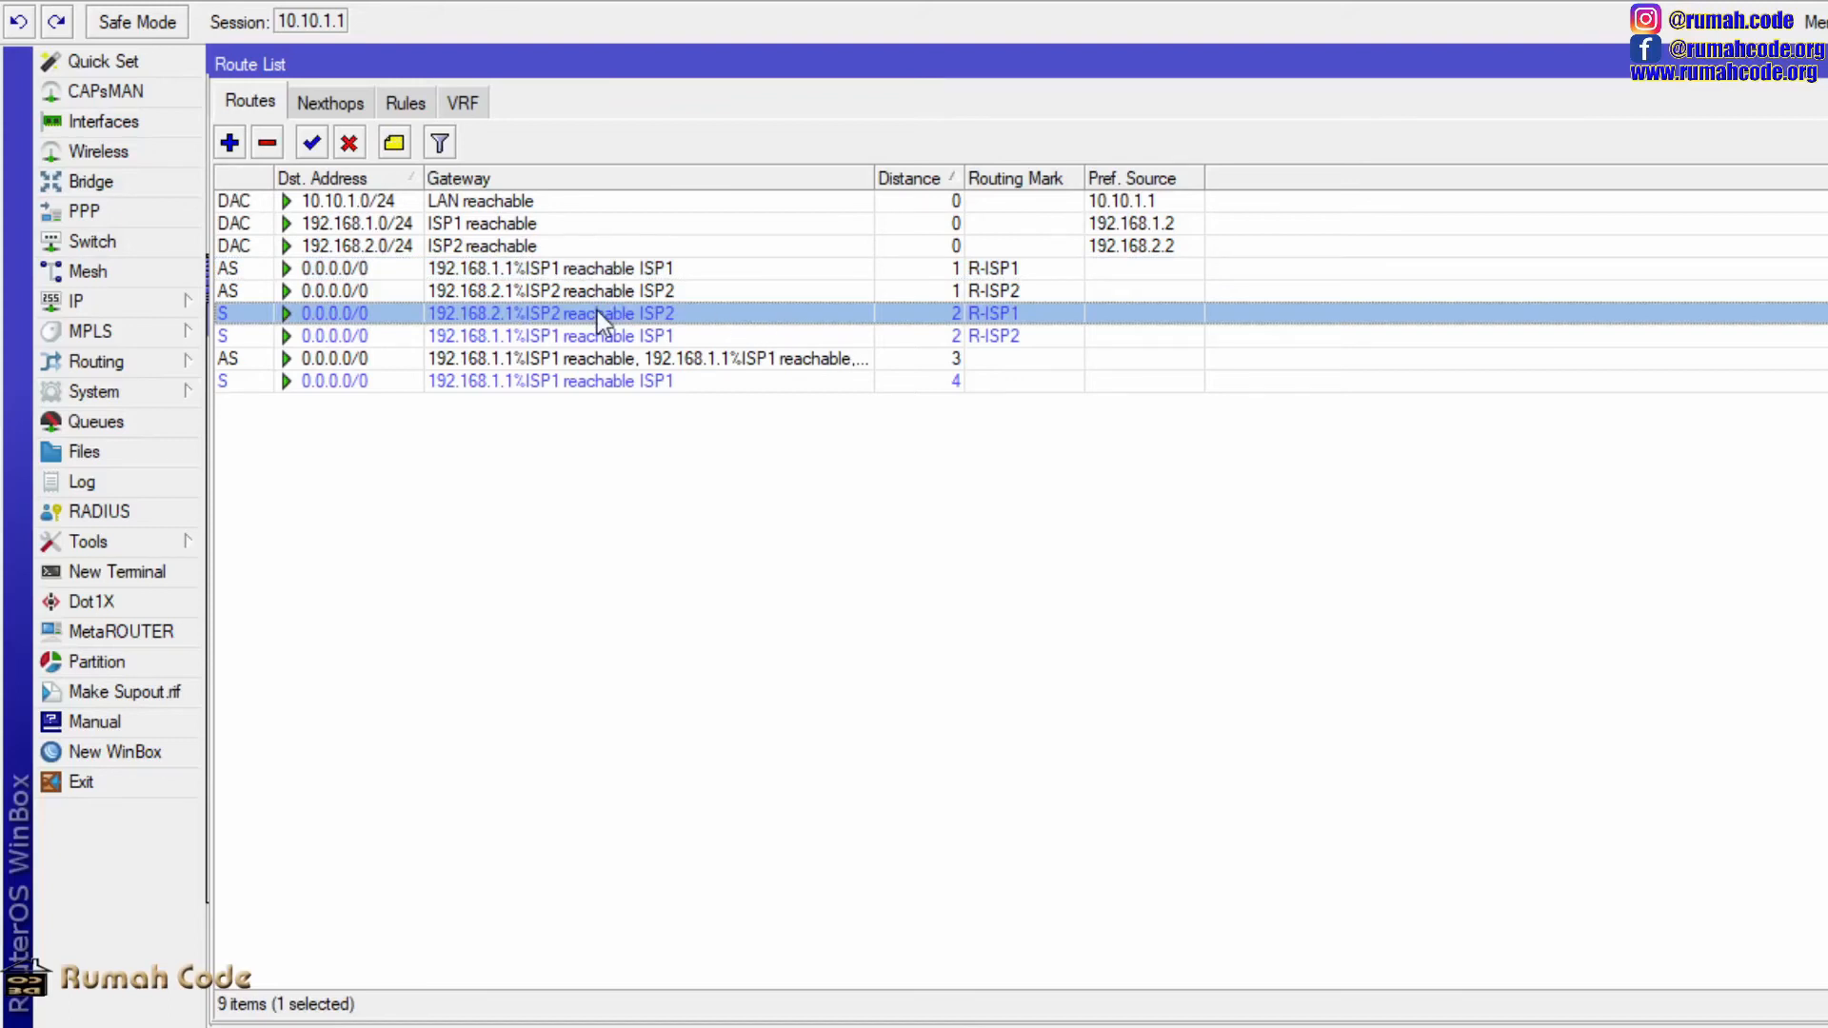
{"action": "left_click", "coordinate": [231, 142]}
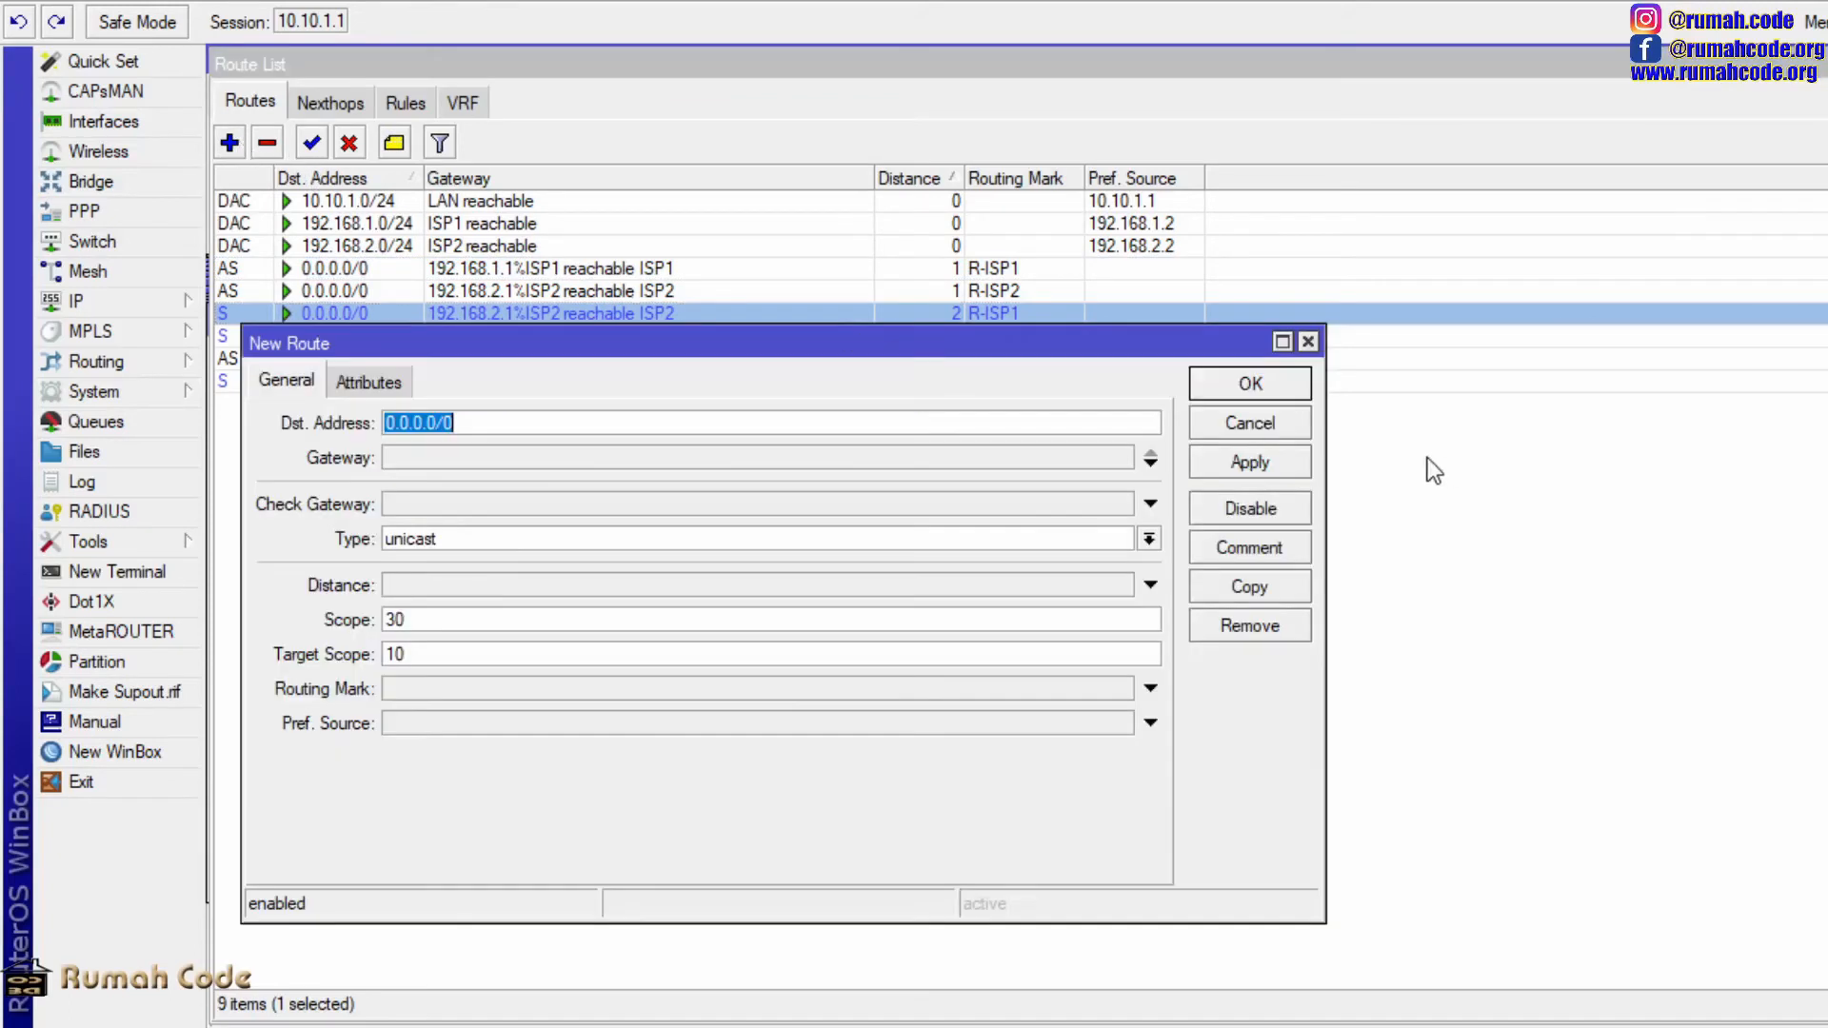
{"action": "left_click", "coordinate": [1308, 341]}
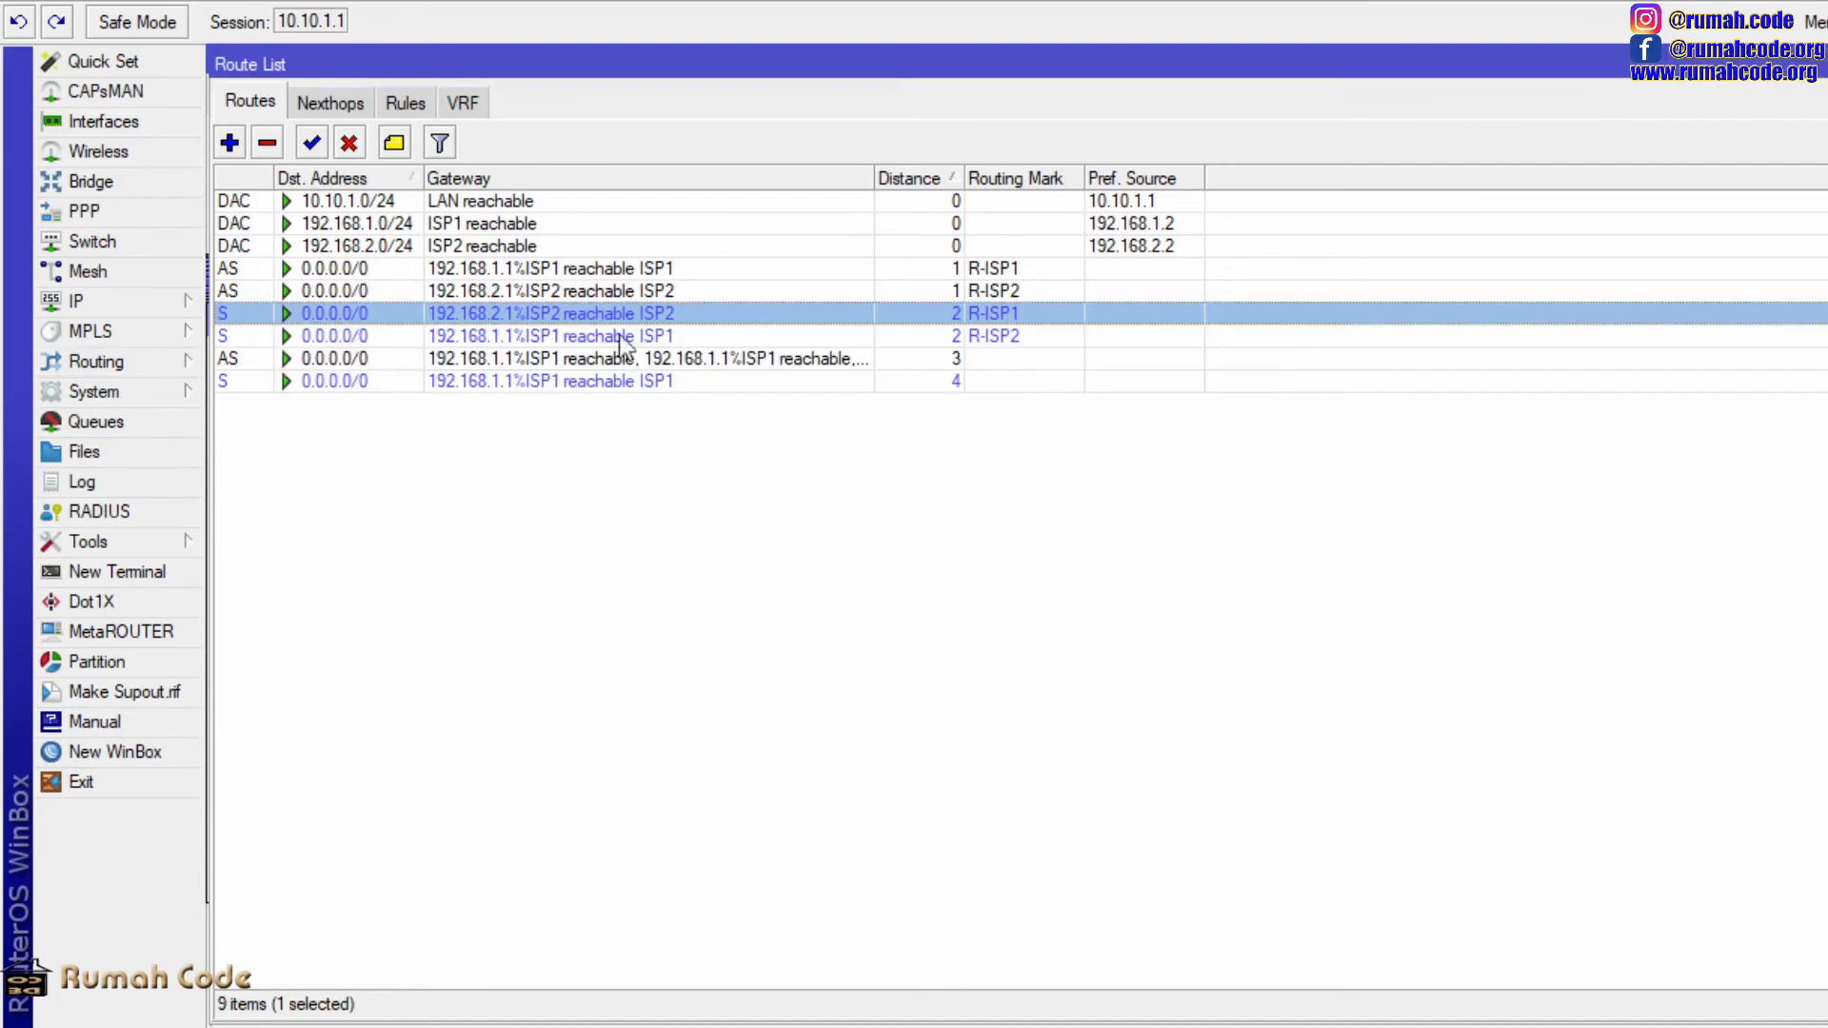
- Open the distance 2 backup route marked R-ISP1, inspect its routing mark and its gateway with interface suffix, and confirm it
{"action": "double_click", "coordinate": [722, 317]}
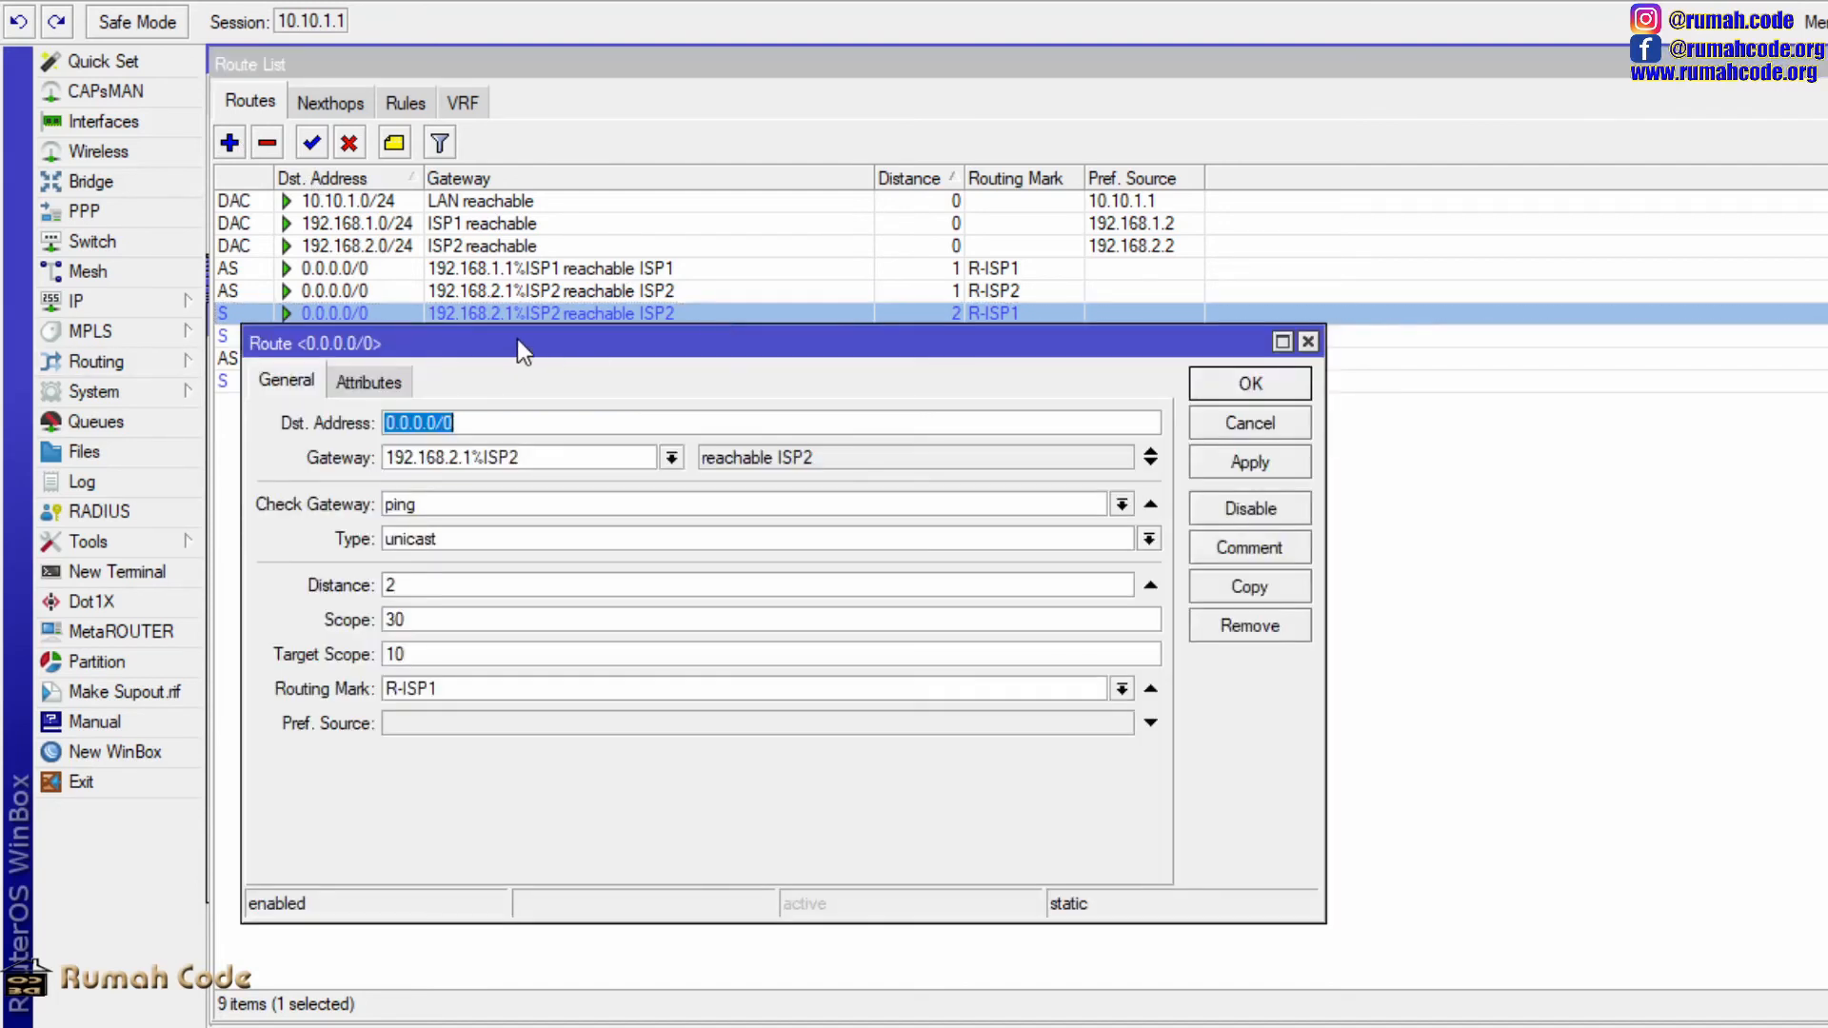
{"action": "left_click_drag", "start_coordinate": [518, 339], "coordinate": [485, 269]}
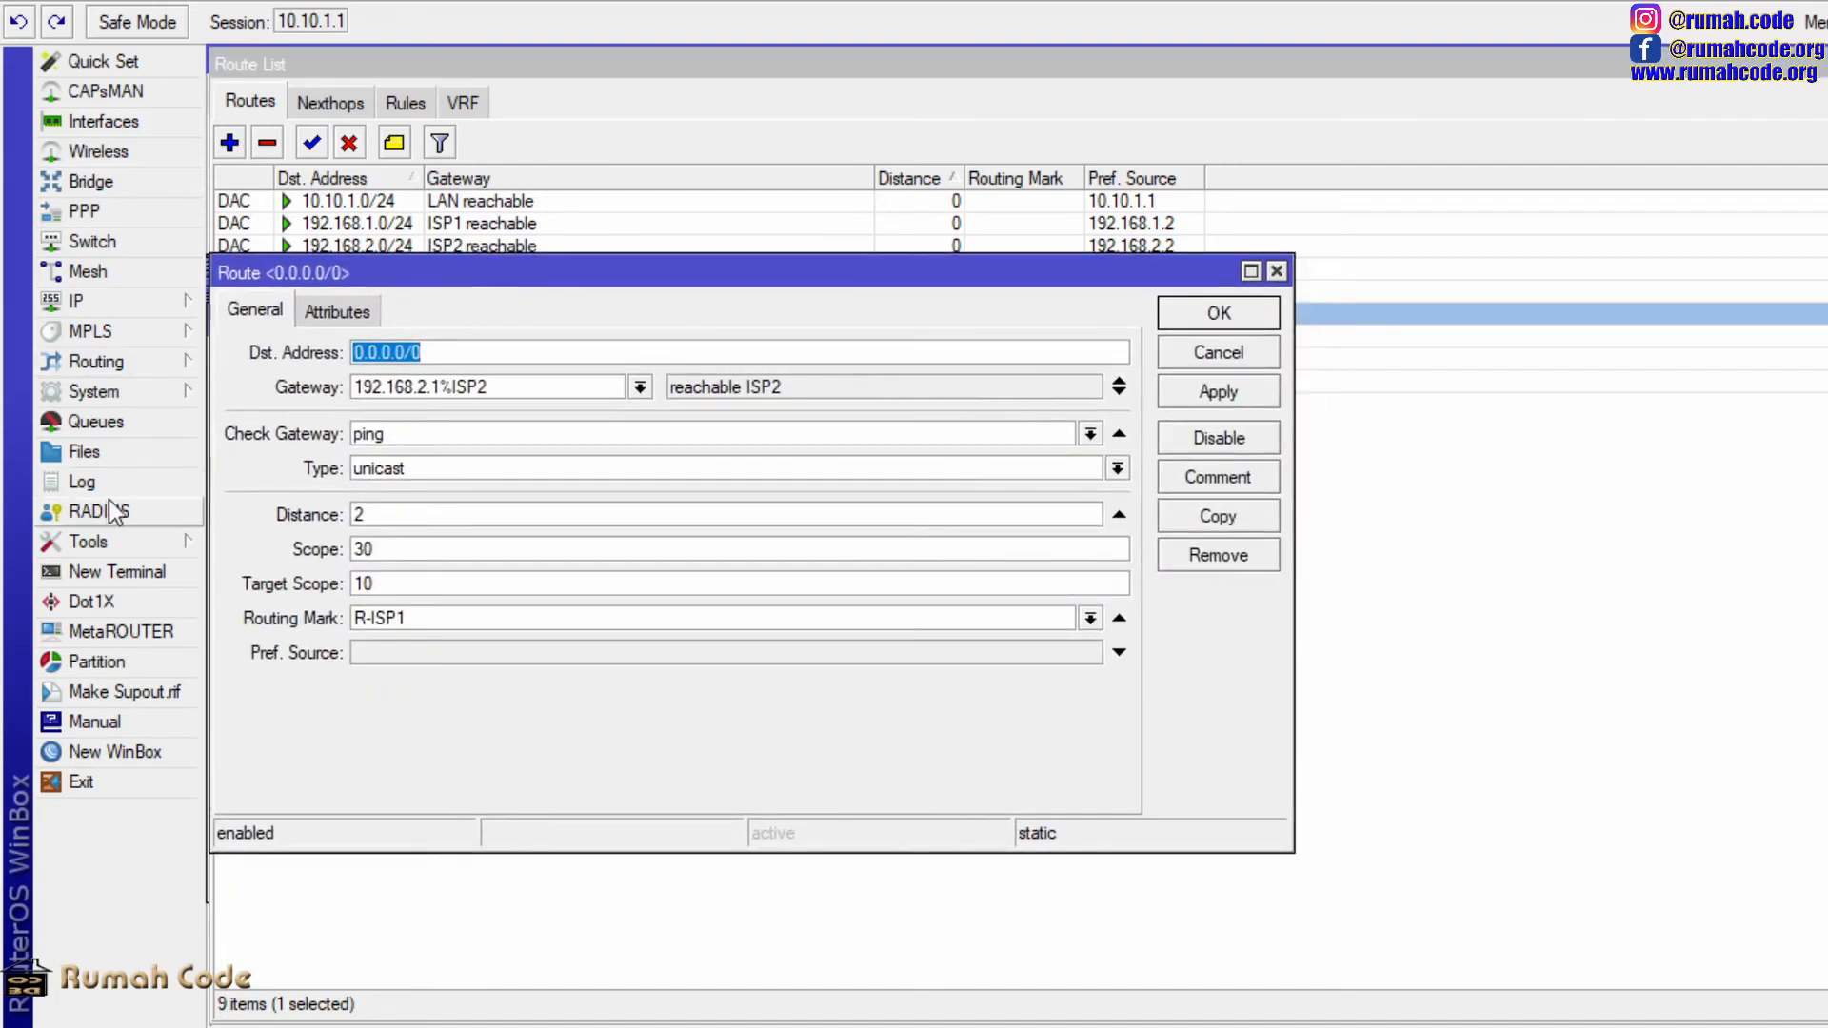
{"action": "left_click_drag", "start_coordinate": [410, 619], "coordinate": [307, 621]}
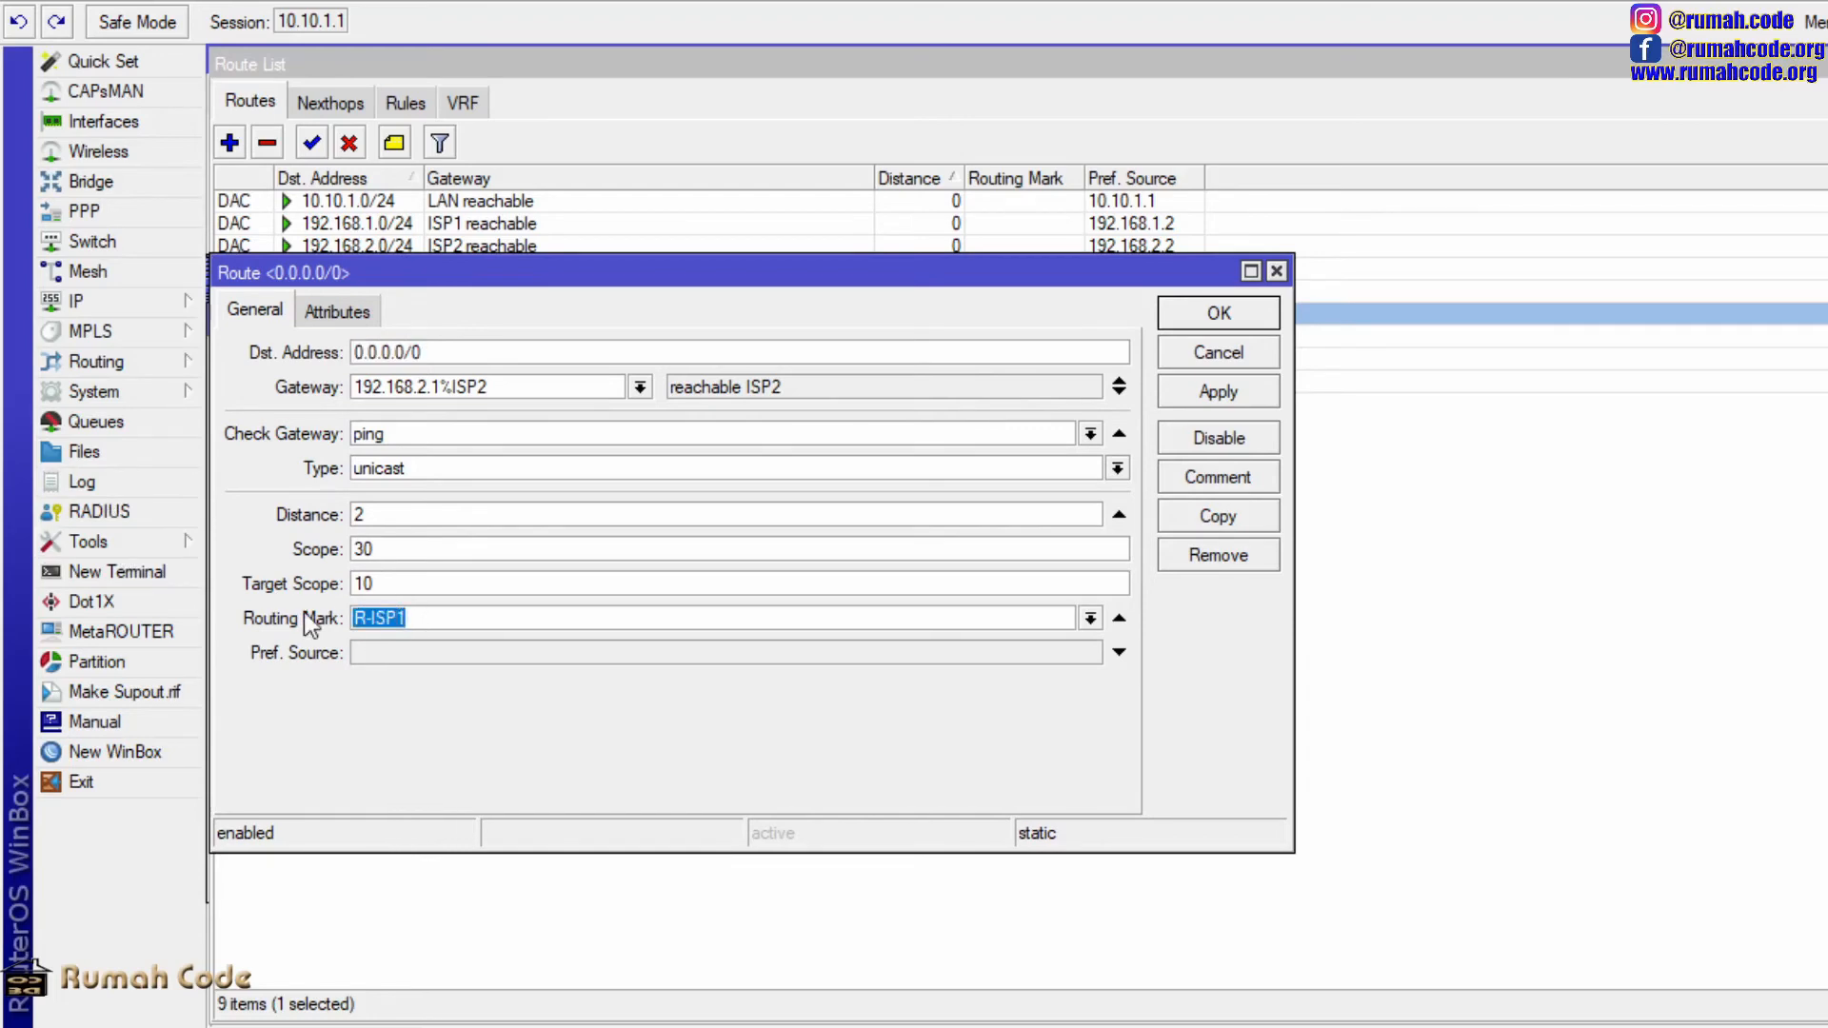
{"action": "left_click_drag", "start_coordinate": [496, 387], "coordinate": [280, 369]}
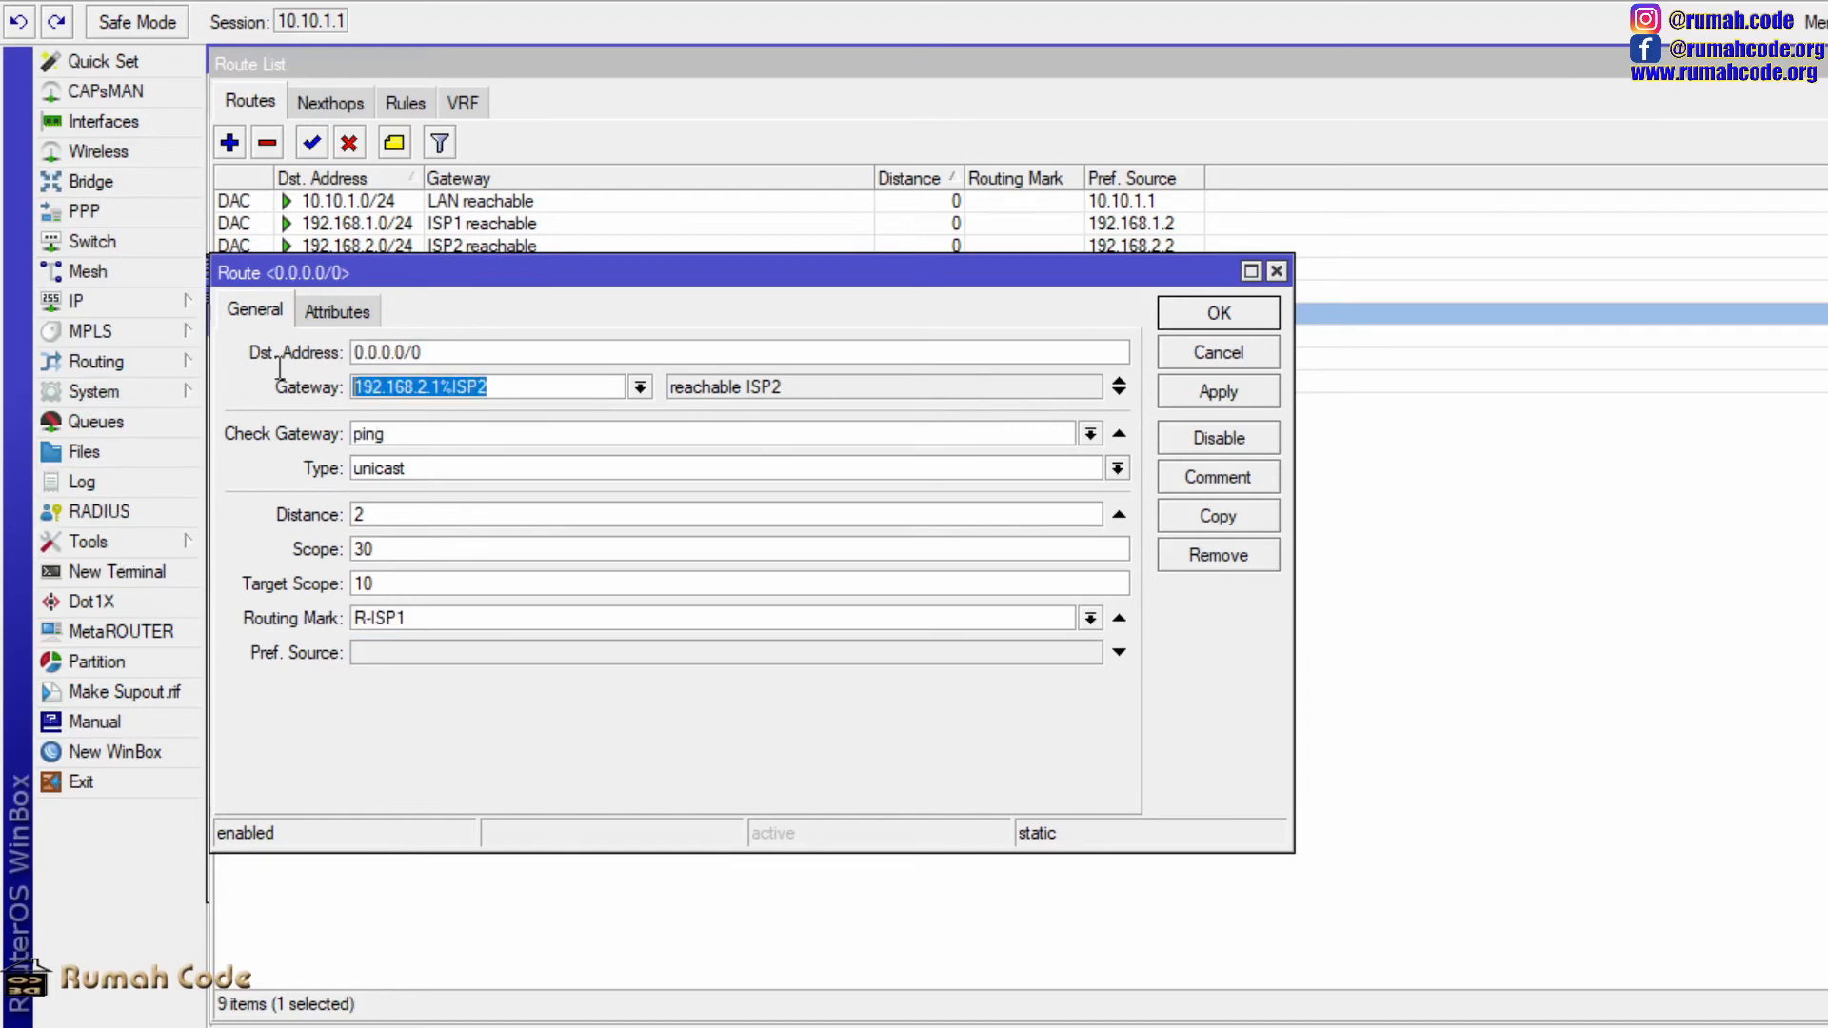
{"action": "left_click", "coordinate": [433, 391]}
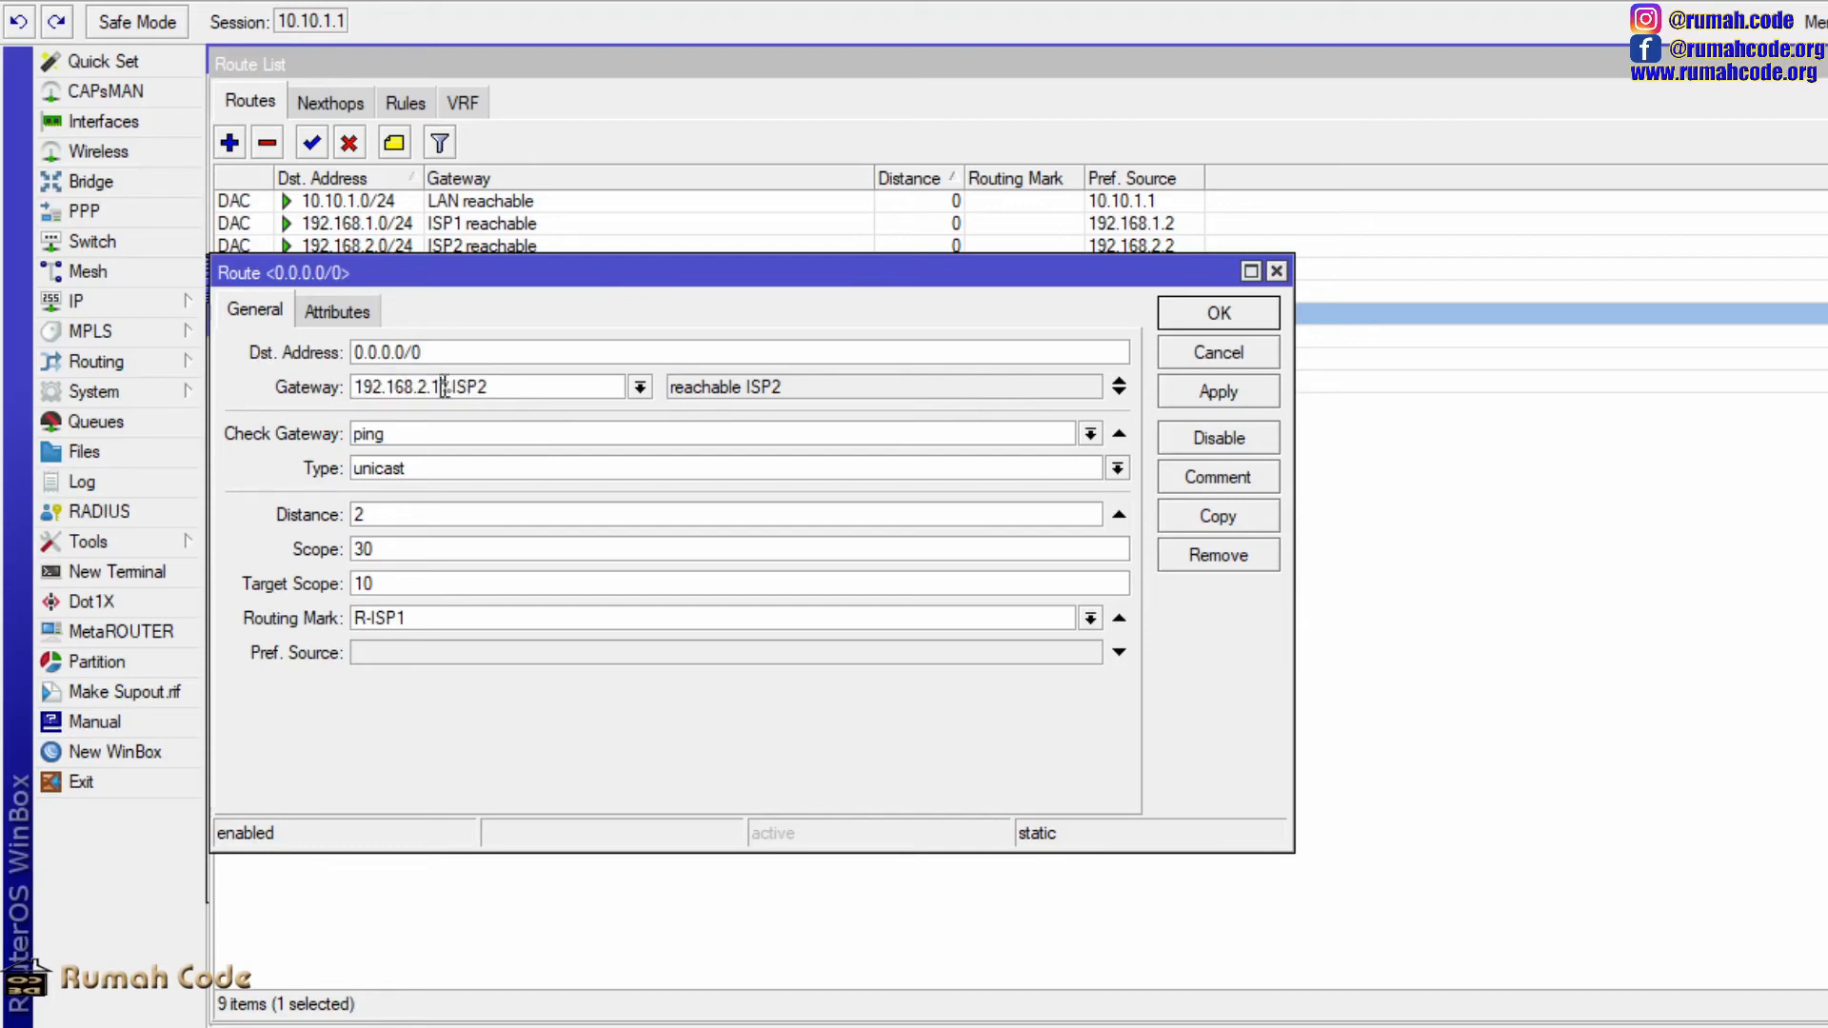
{"action": "left_click_drag", "start_coordinate": [440, 386], "coordinate": [513, 384]}
{"action": "left_click", "coordinate": [1219, 314]}
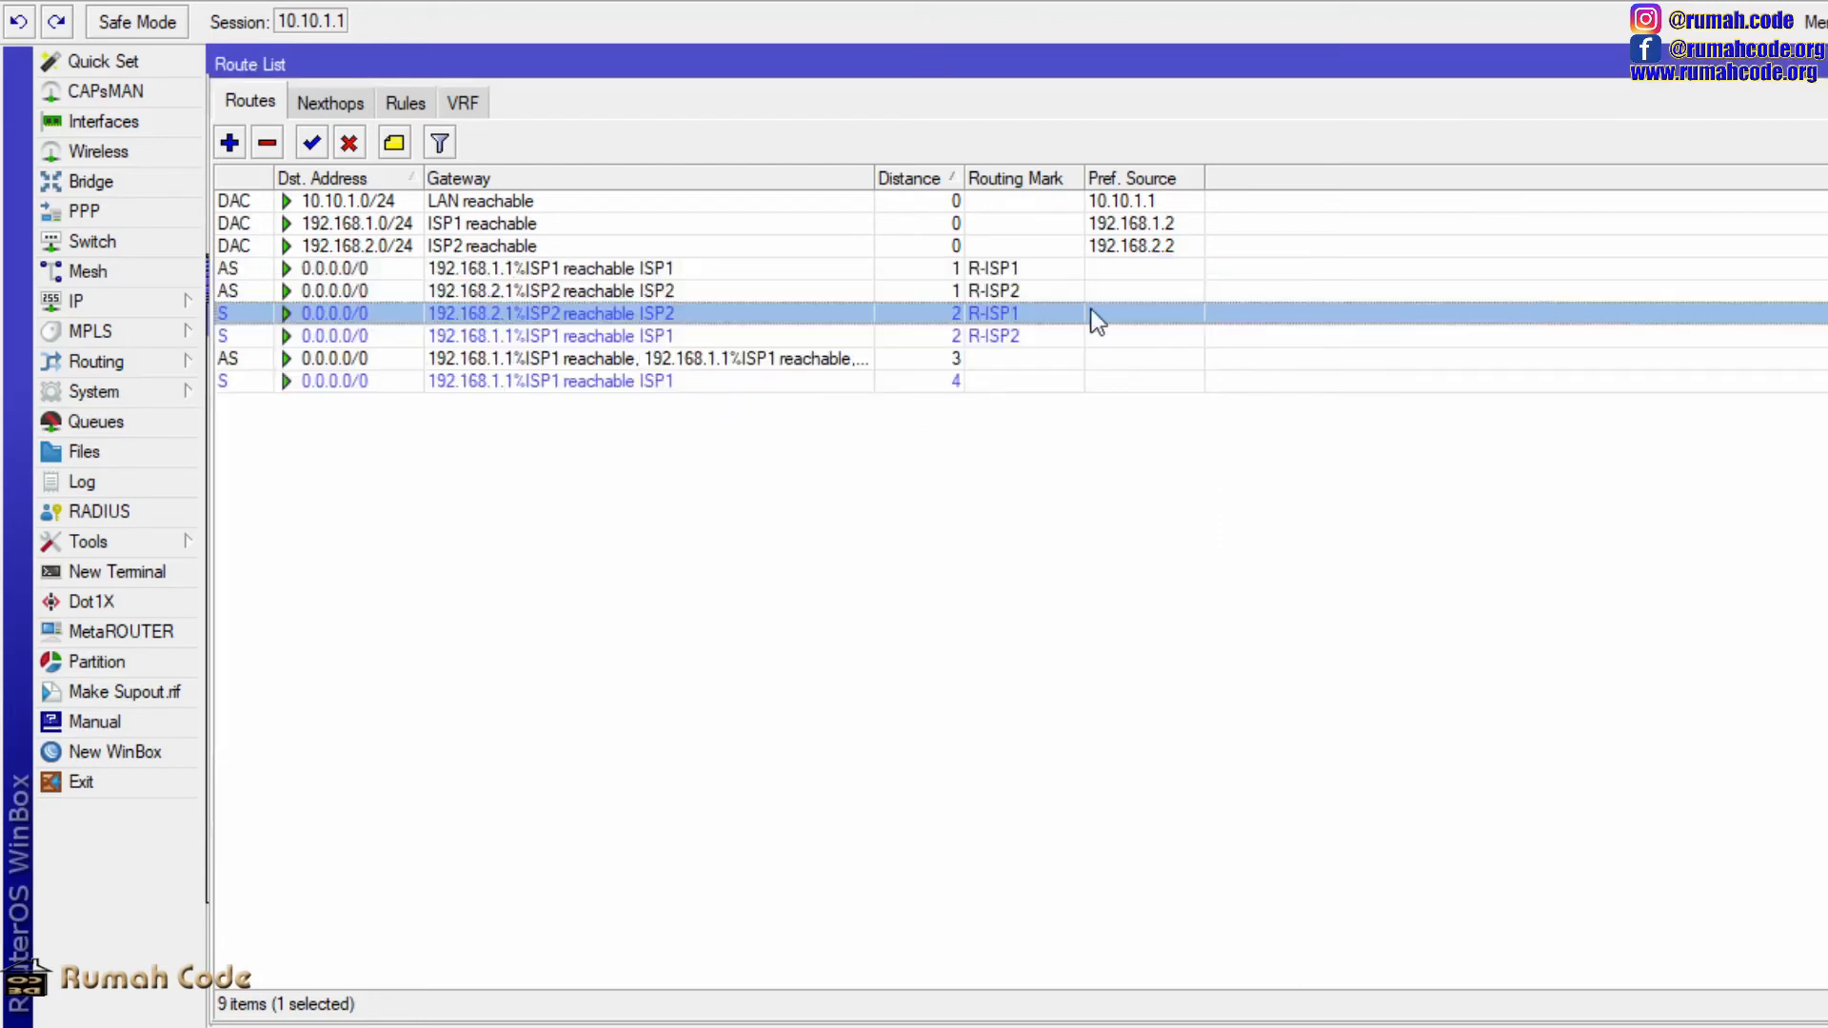
- Open the distance 2 backup route marked R-ISP2, inspect its routing mark, gateway with interface suffix and distance, and confirm it
{"action": "double_click", "coordinate": [474, 339]}
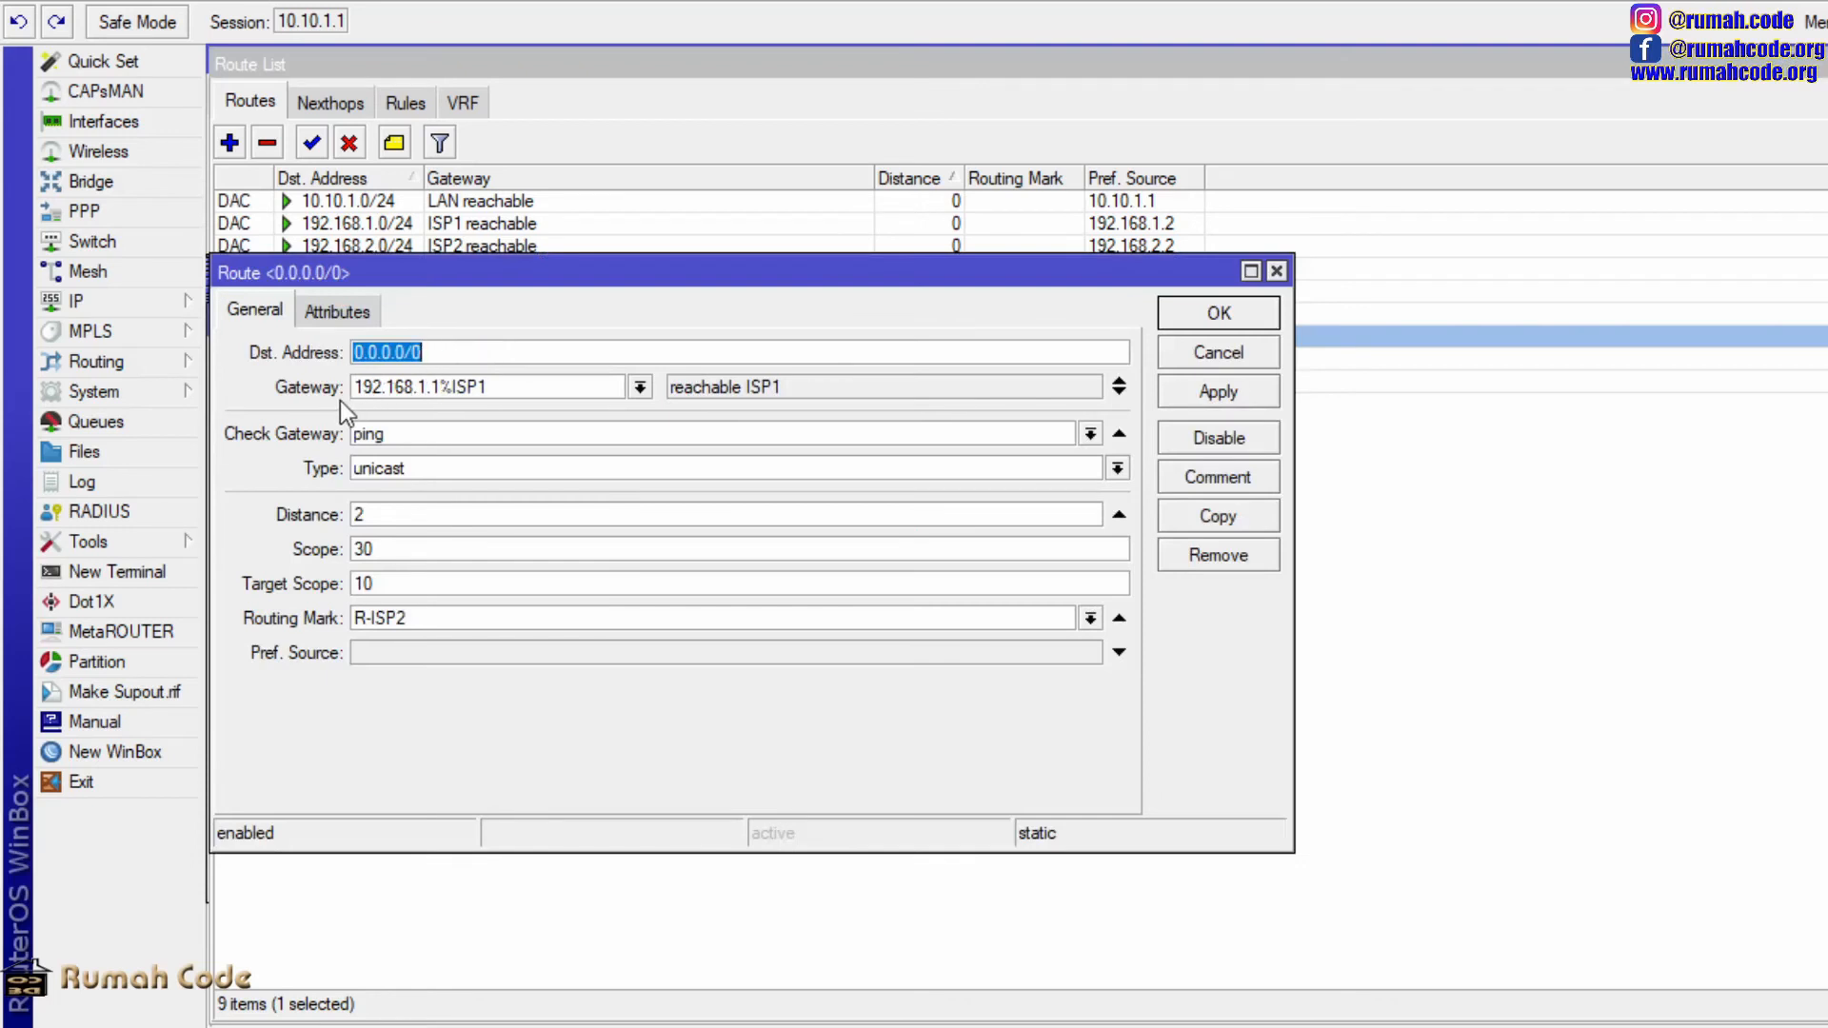
{"action": "left_click_drag", "start_coordinate": [439, 619], "coordinate": [348, 620]}
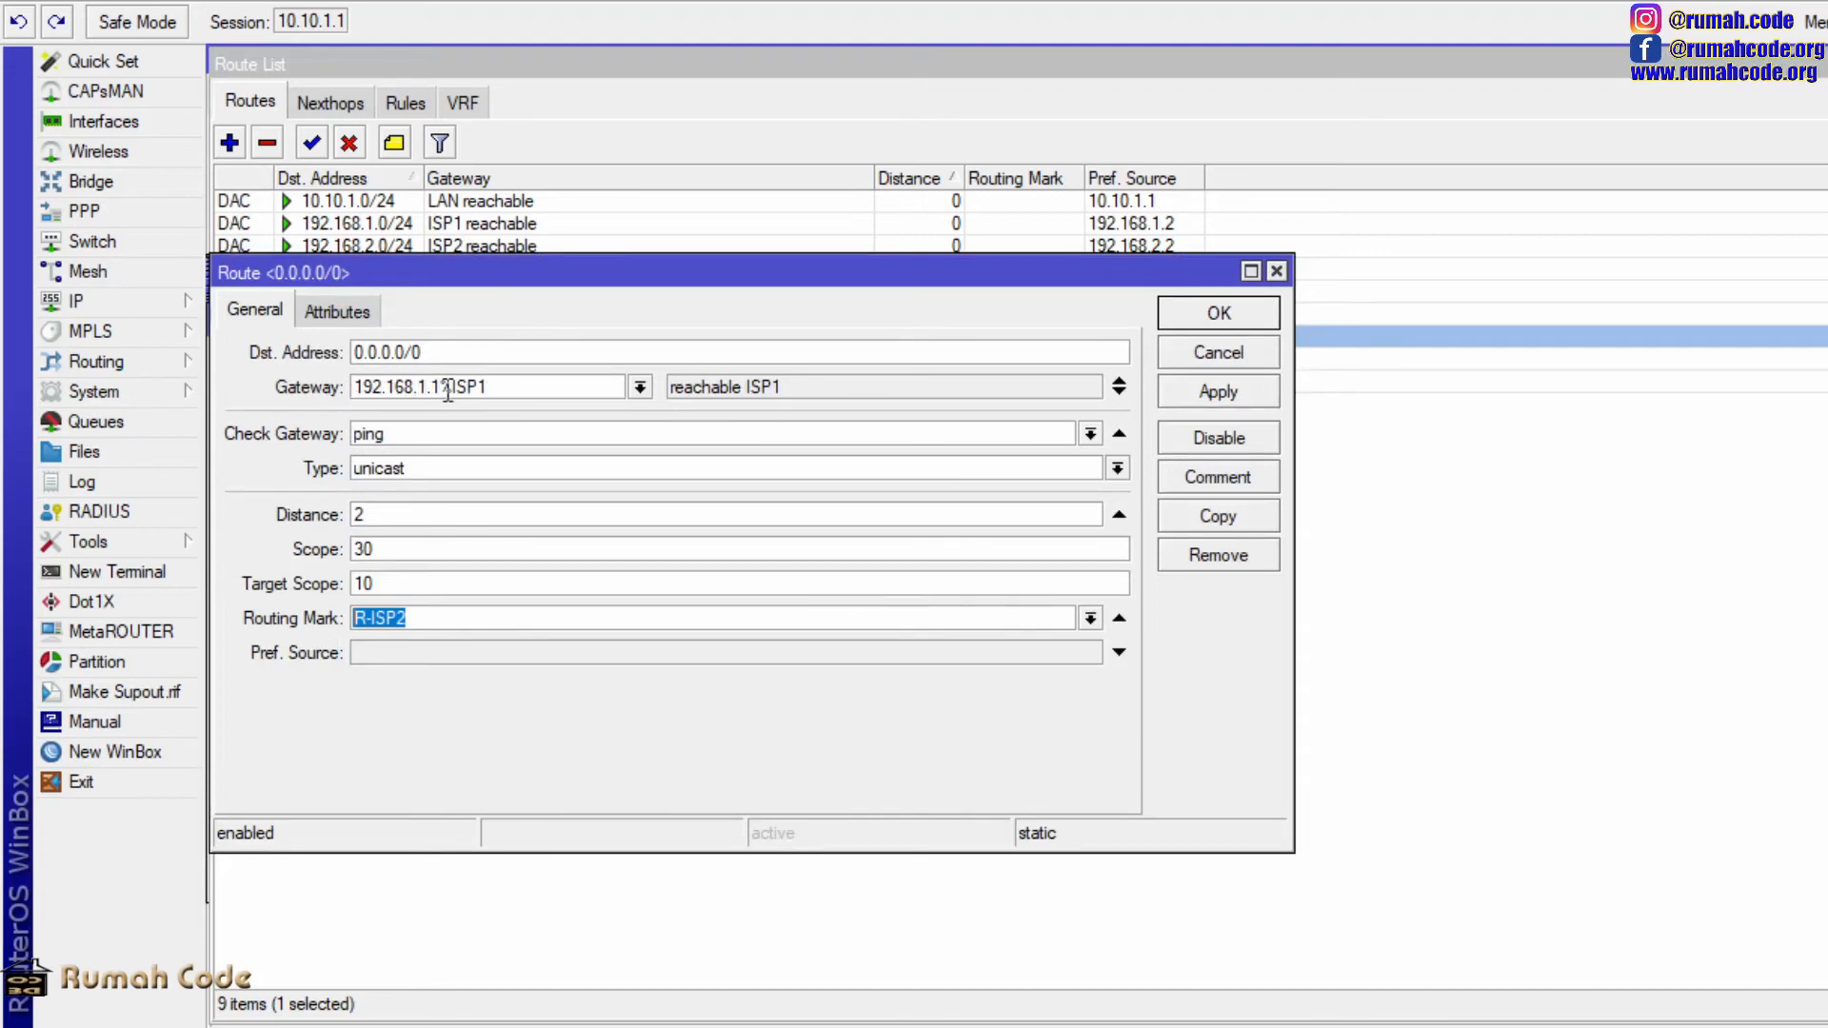
{"action": "left_click_drag", "start_coordinate": [441, 387], "coordinate": [352, 388]}
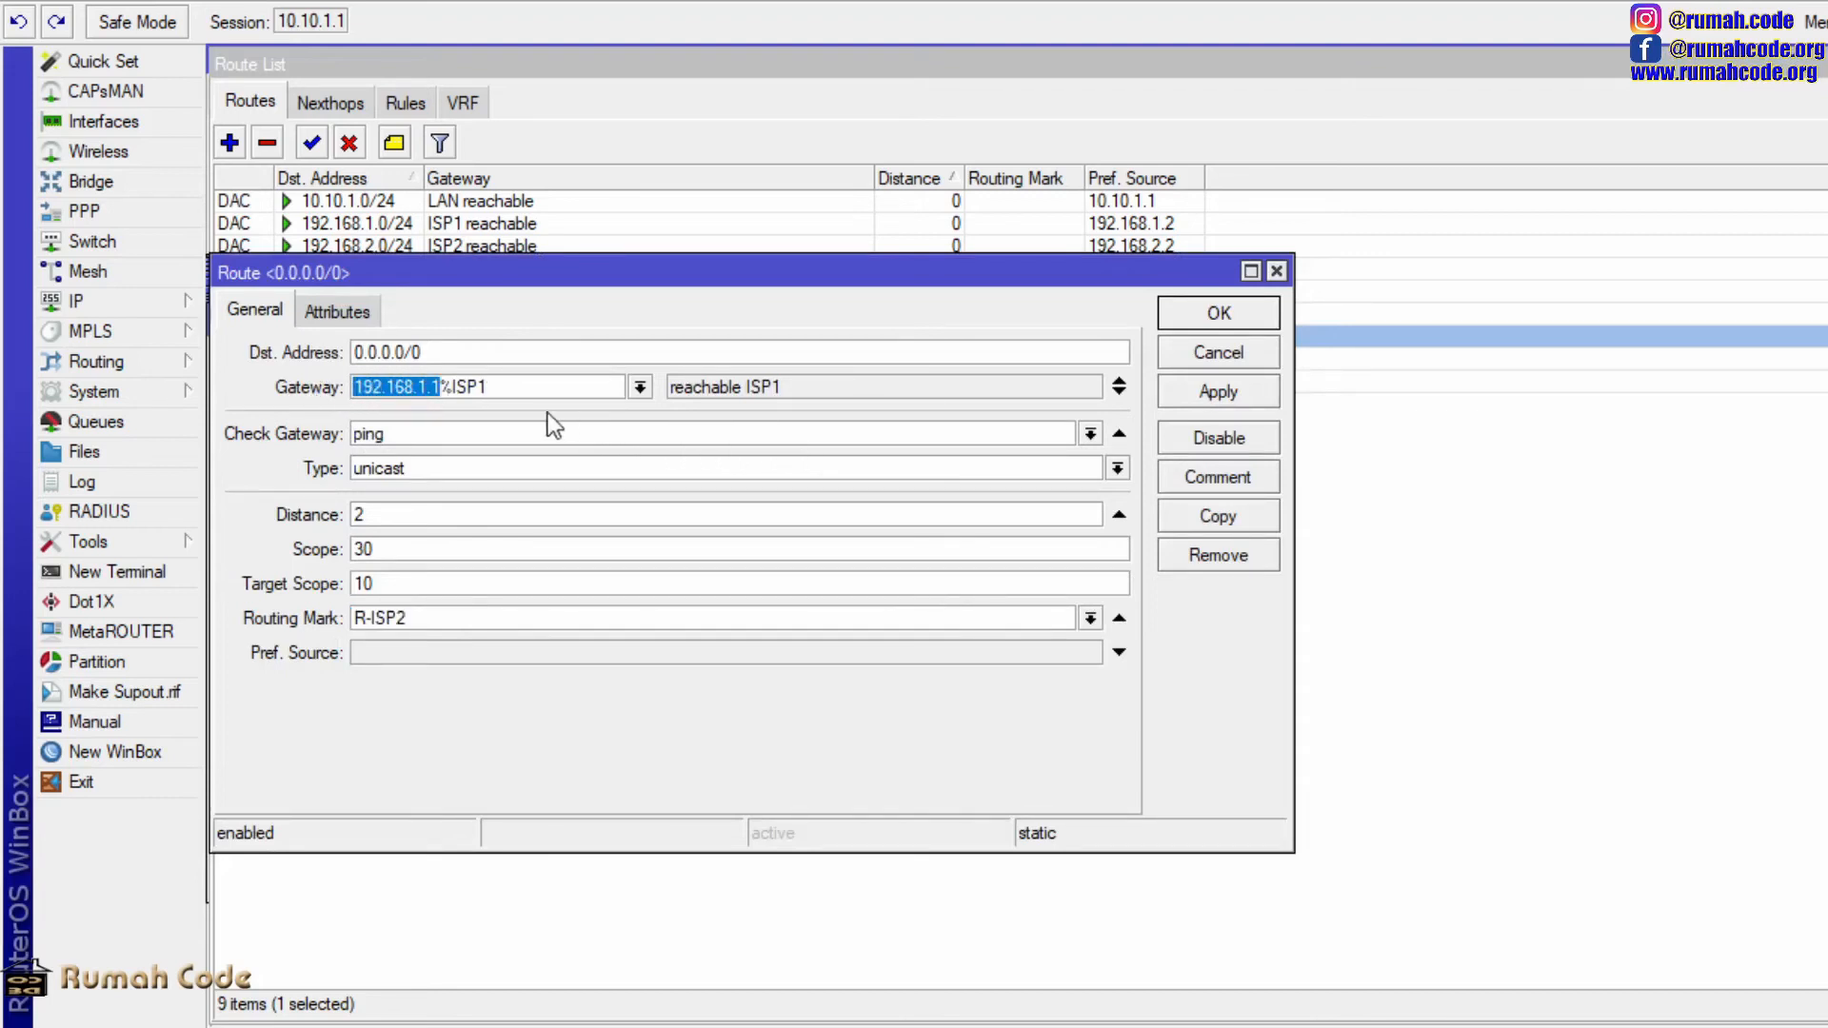
{"action": "left_click", "coordinate": [444, 388]}
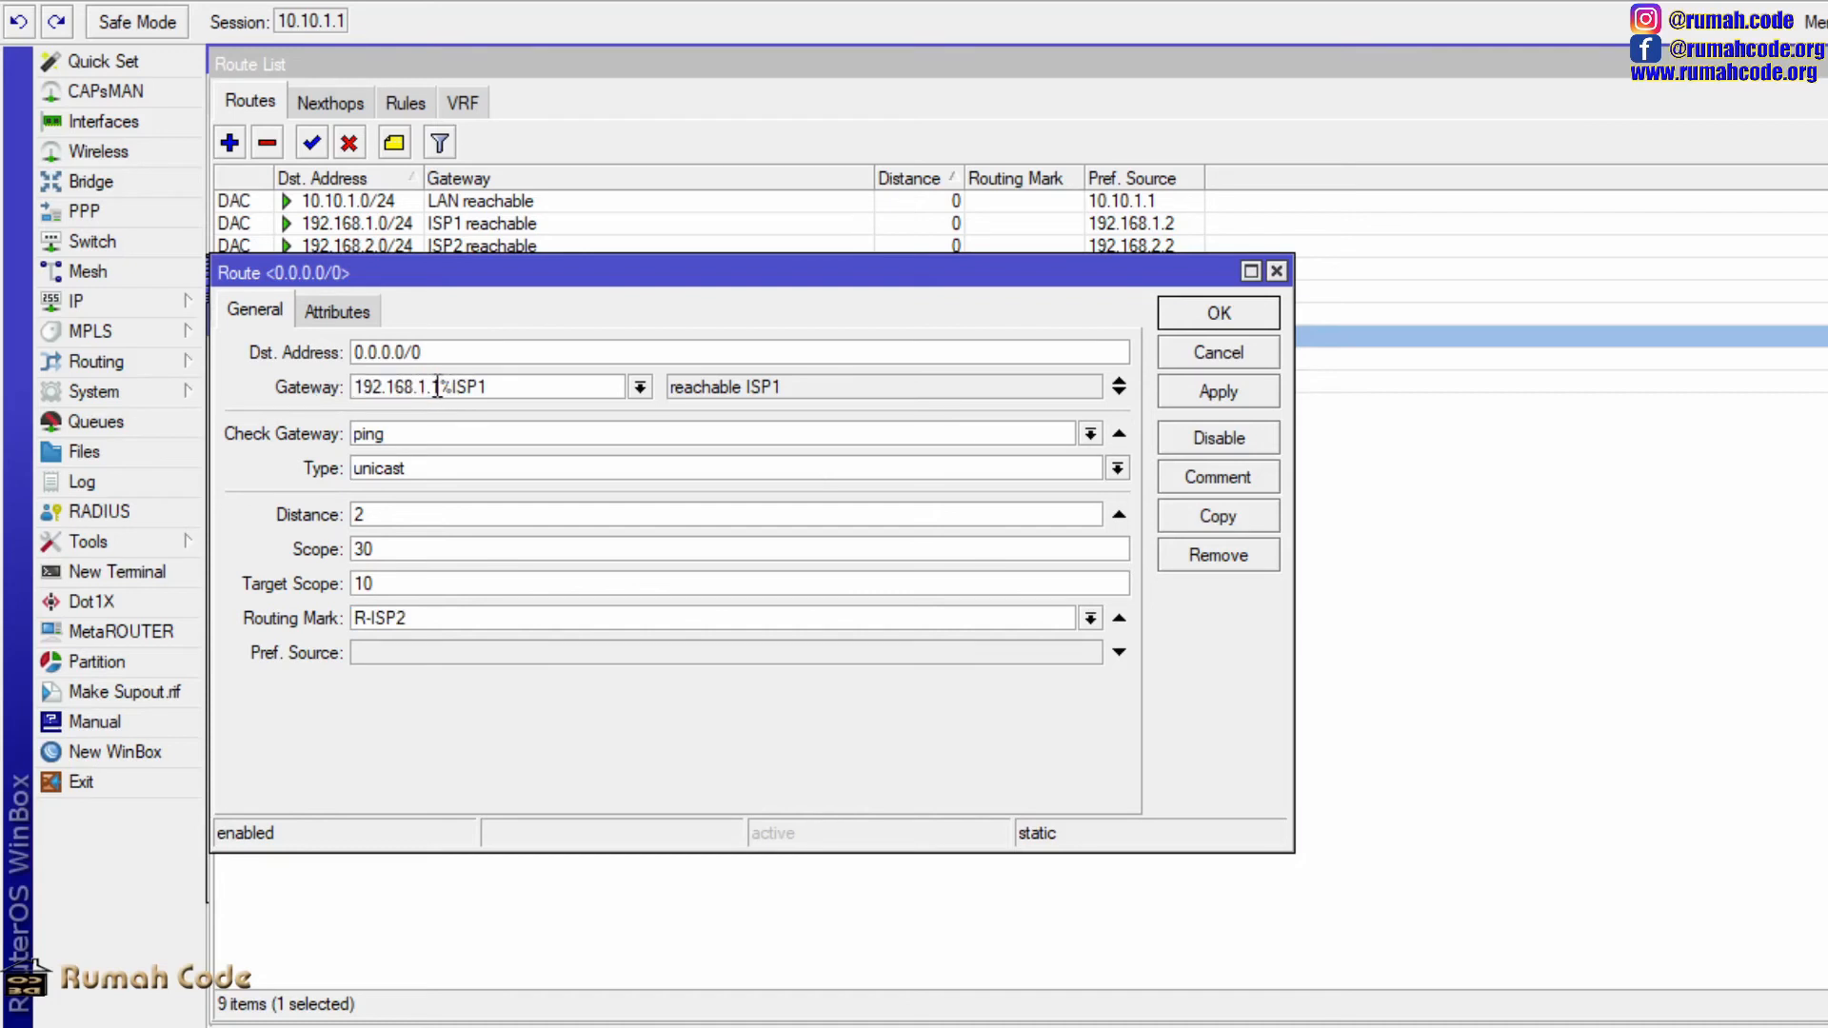
{"action": "left_click_drag", "start_coordinate": [443, 388], "coordinate": [563, 385]}
{"action": "left_click", "coordinate": [437, 516]}
{"action": "left_click_drag", "start_coordinate": [437, 517], "coordinate": [287, 515]}
{"action": "left_click", "coordinate": [517, 514]}
{"action": "left_click_drag", "start_coordinate": [481, 517], "coordinate": [290, 519]}
{"action": "left_click", "coordinate": [1243, 324]}
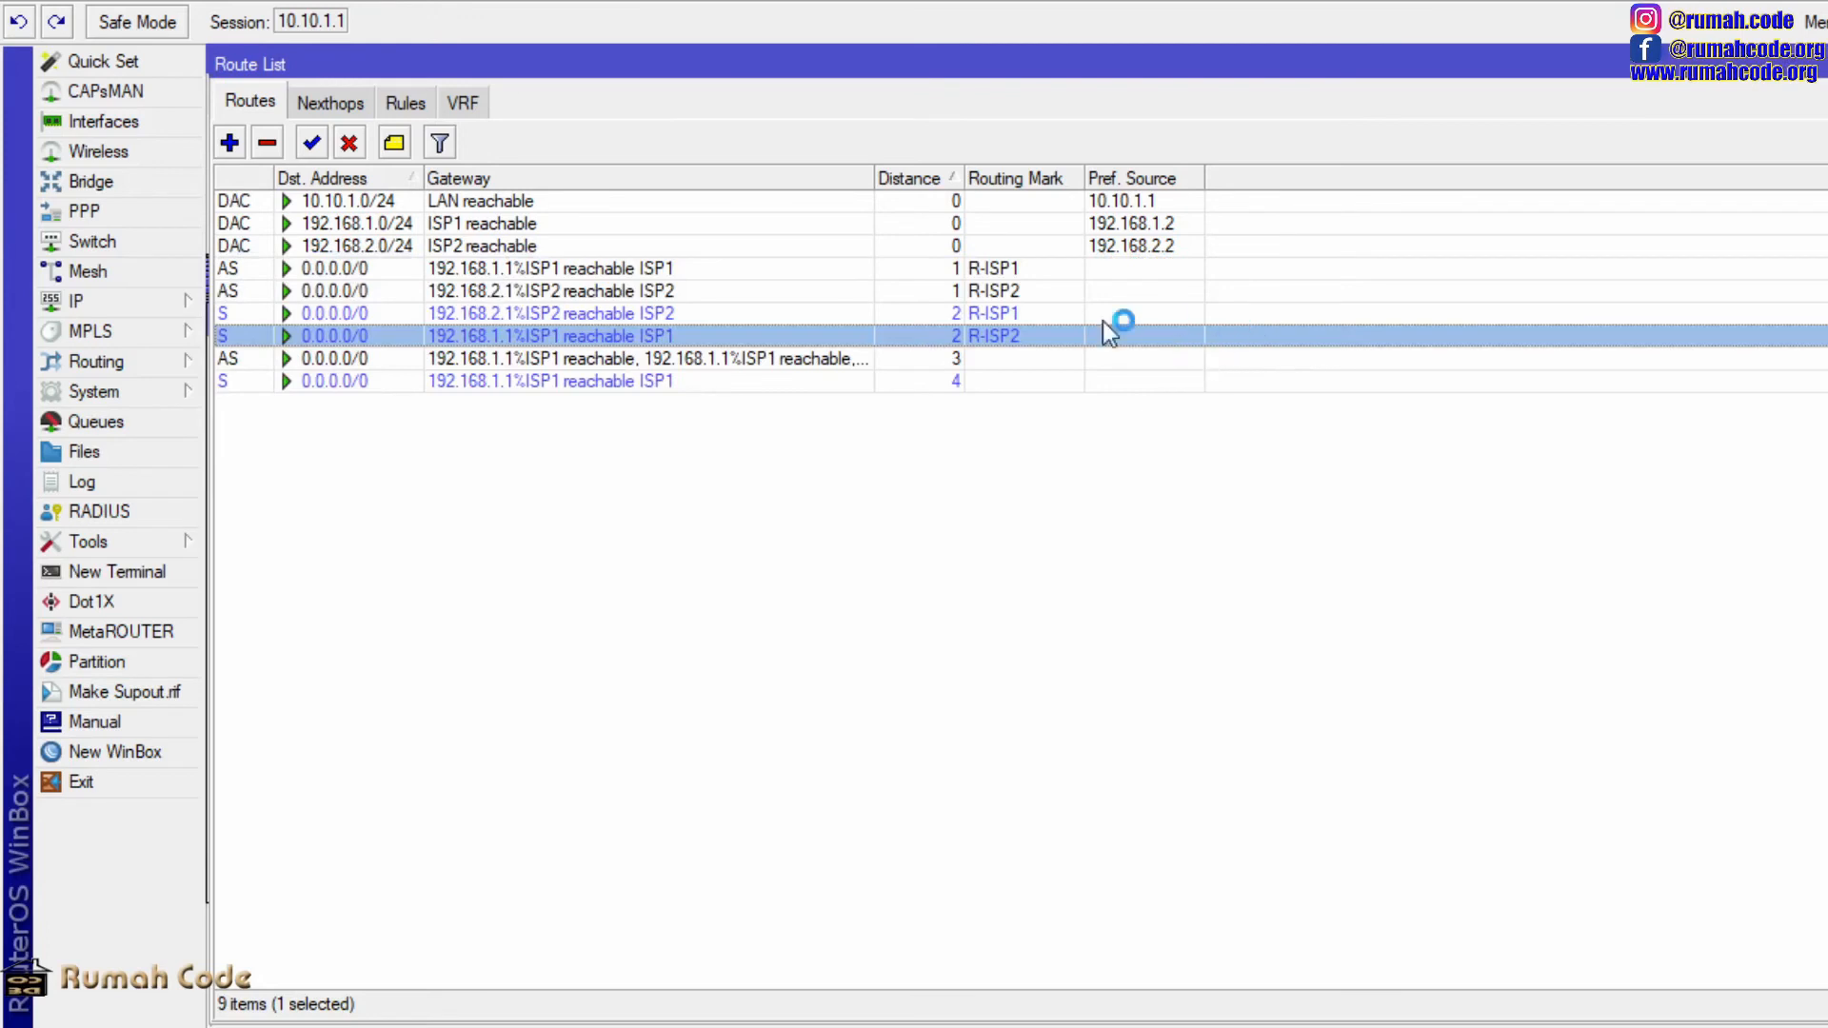
- Compare the distance 1 primary routes for R-ISP1 and R-ISP2 with the distance 2 backup route marked R-ISP2
{"action": "left_click", "coordinate": [951, 275]}
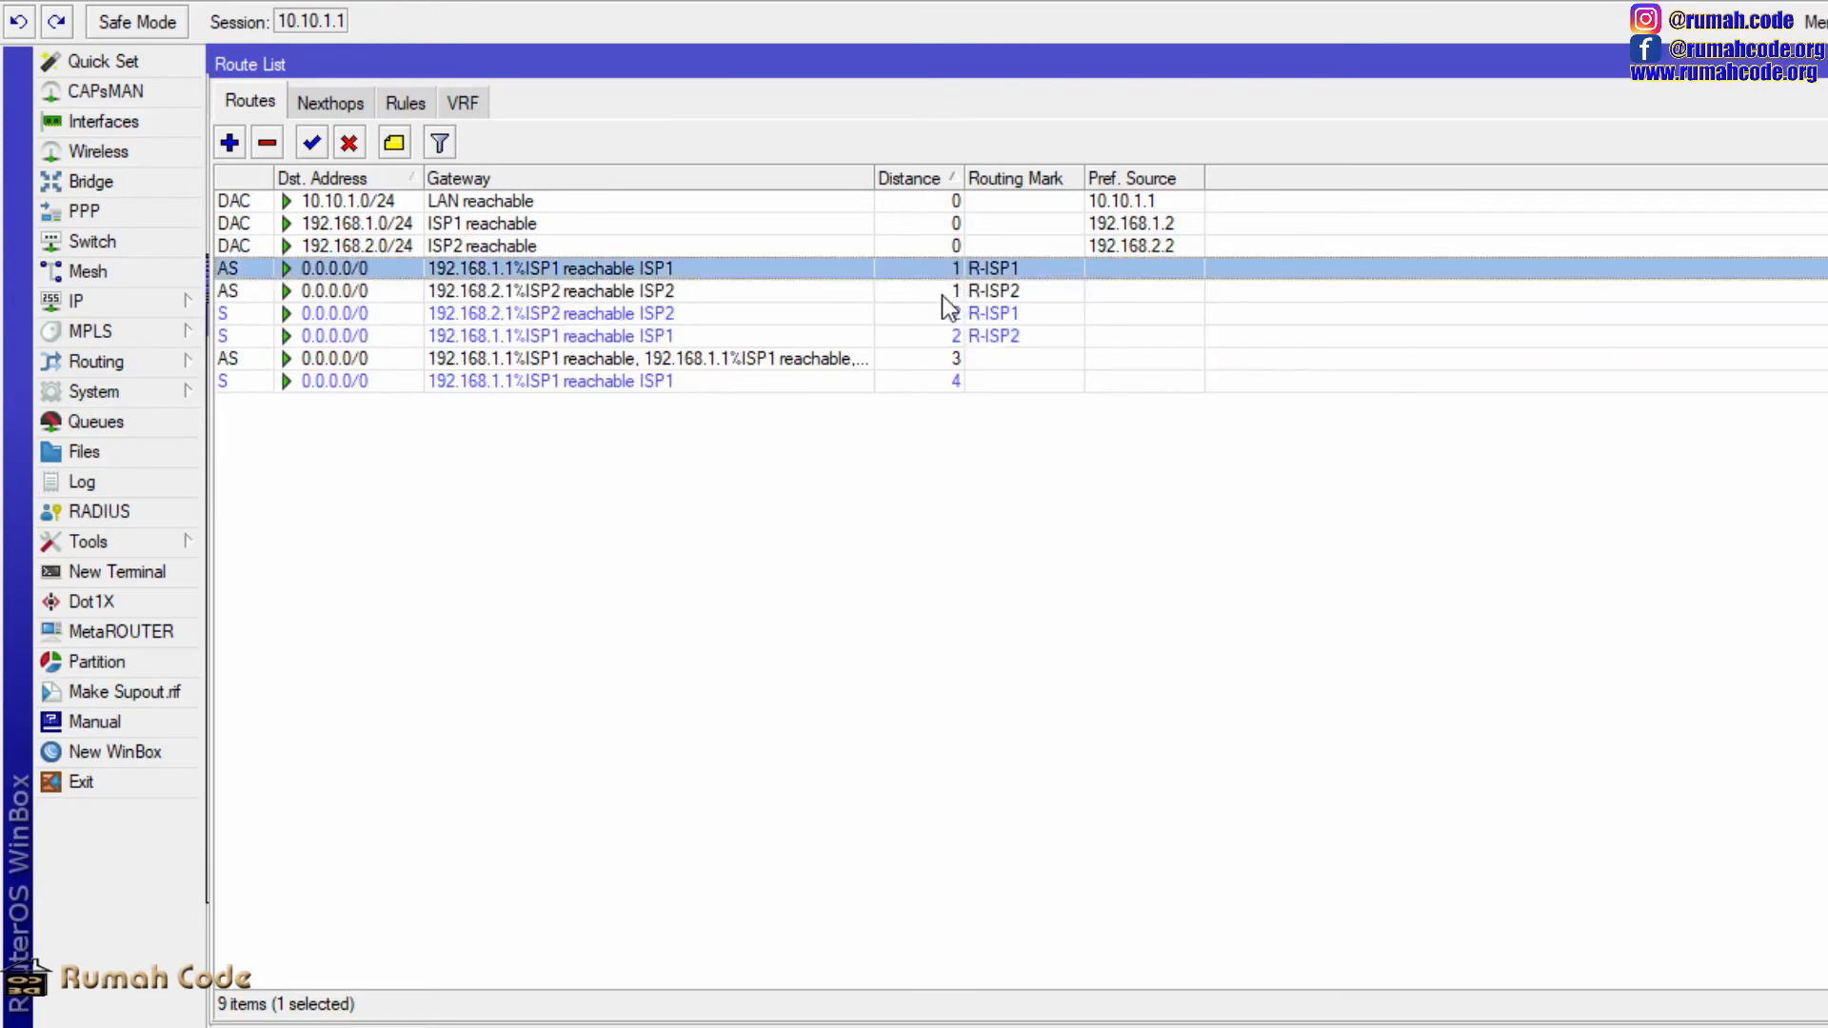
{"action": "left_click", "coordinate": [943, 297]}
{"action": "left_click", "coordinate": [907, 267]}
{"action": "left_click", "coordinate": [917, 283]}
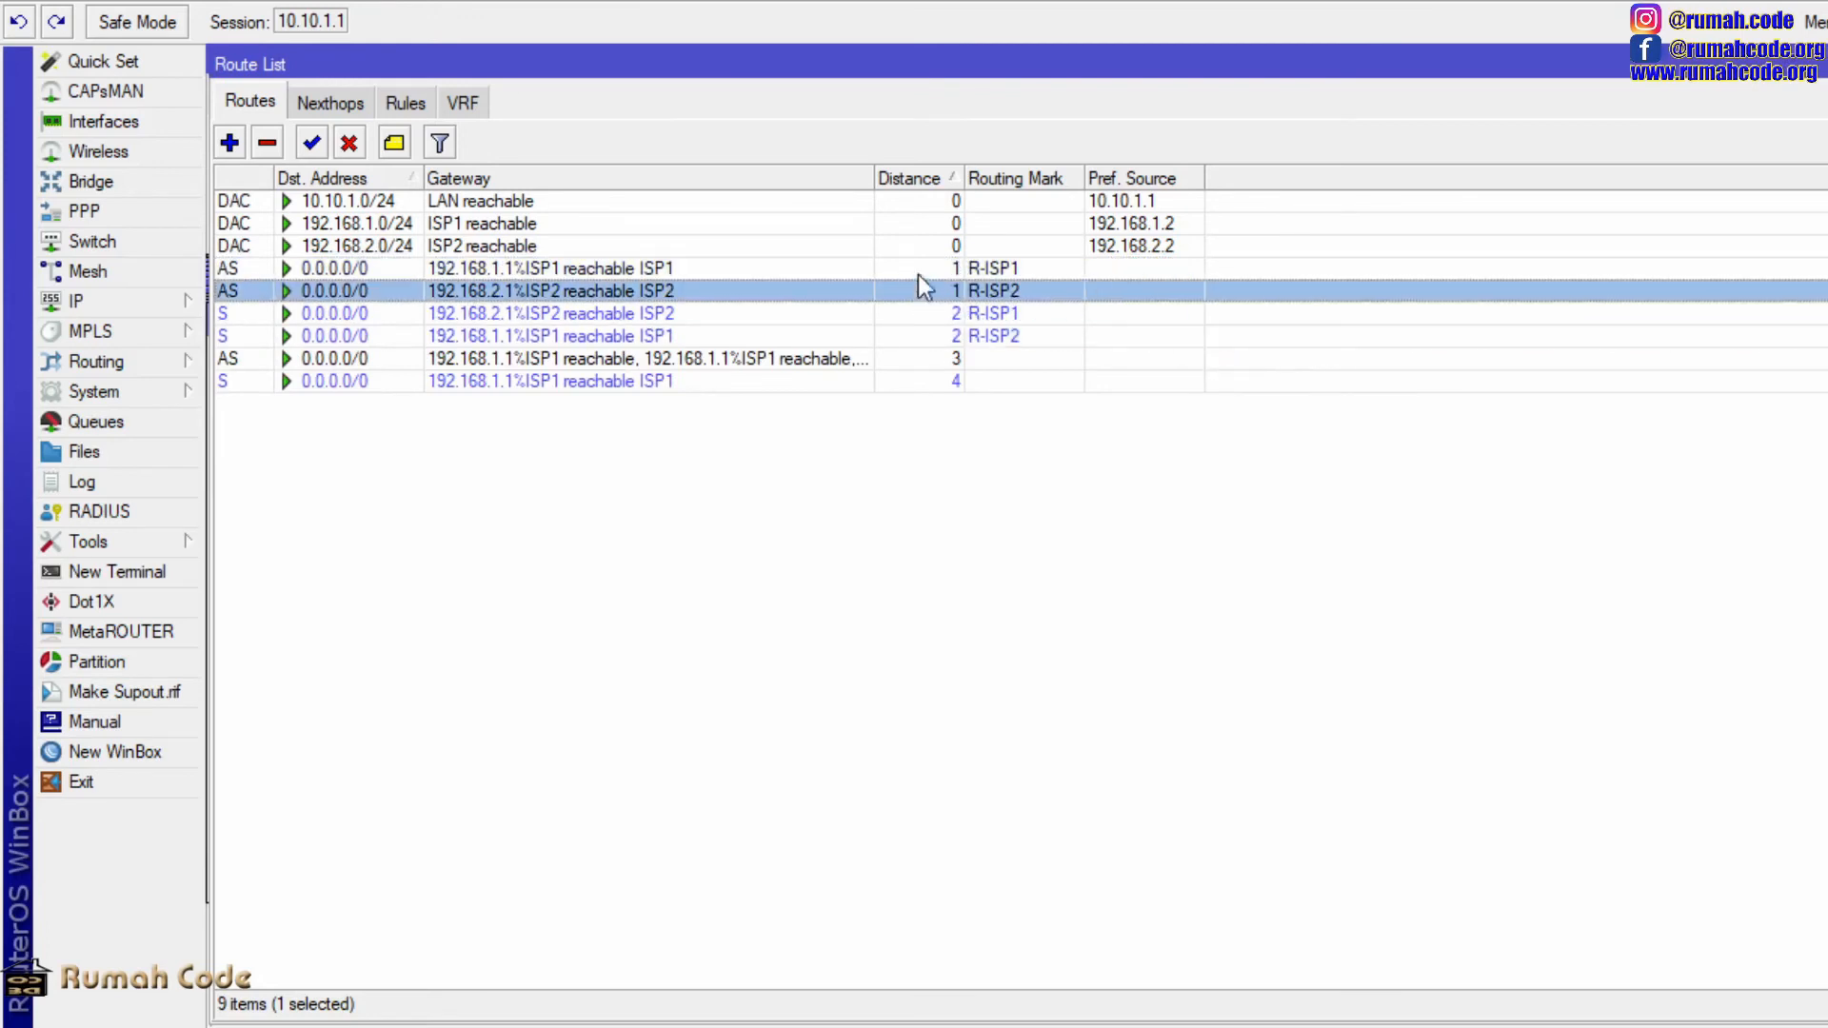
{"action": "left_click", "coordinate": [910, 273]}
{"action": "left_click", "coordinate": [911, 294]}
{"action": "left_click", "coordinate": [910, 335]}
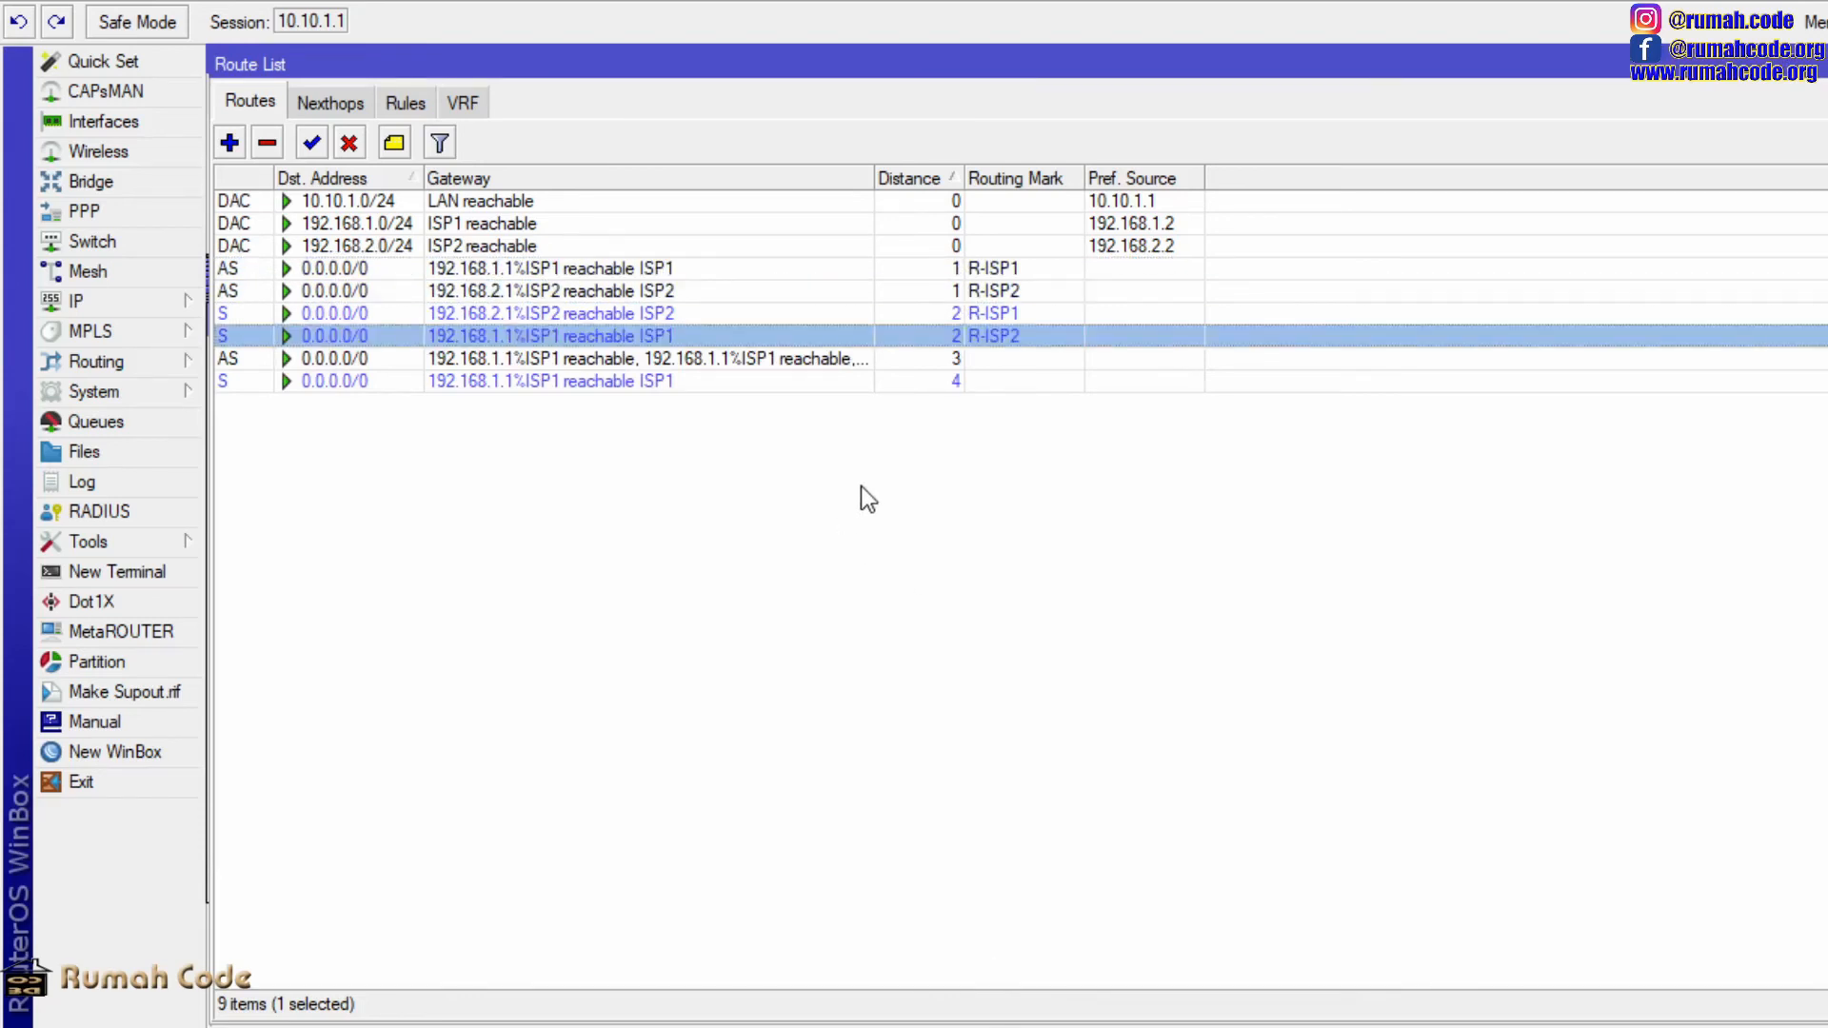
- Examine the unmarked distance 3 route's place in the list against the marked distance 1 and distance 2 routes
{"action": "left_click", "coordinate": [454, 537]}
{"action": "left_click", "coordinate": [460, 358]}
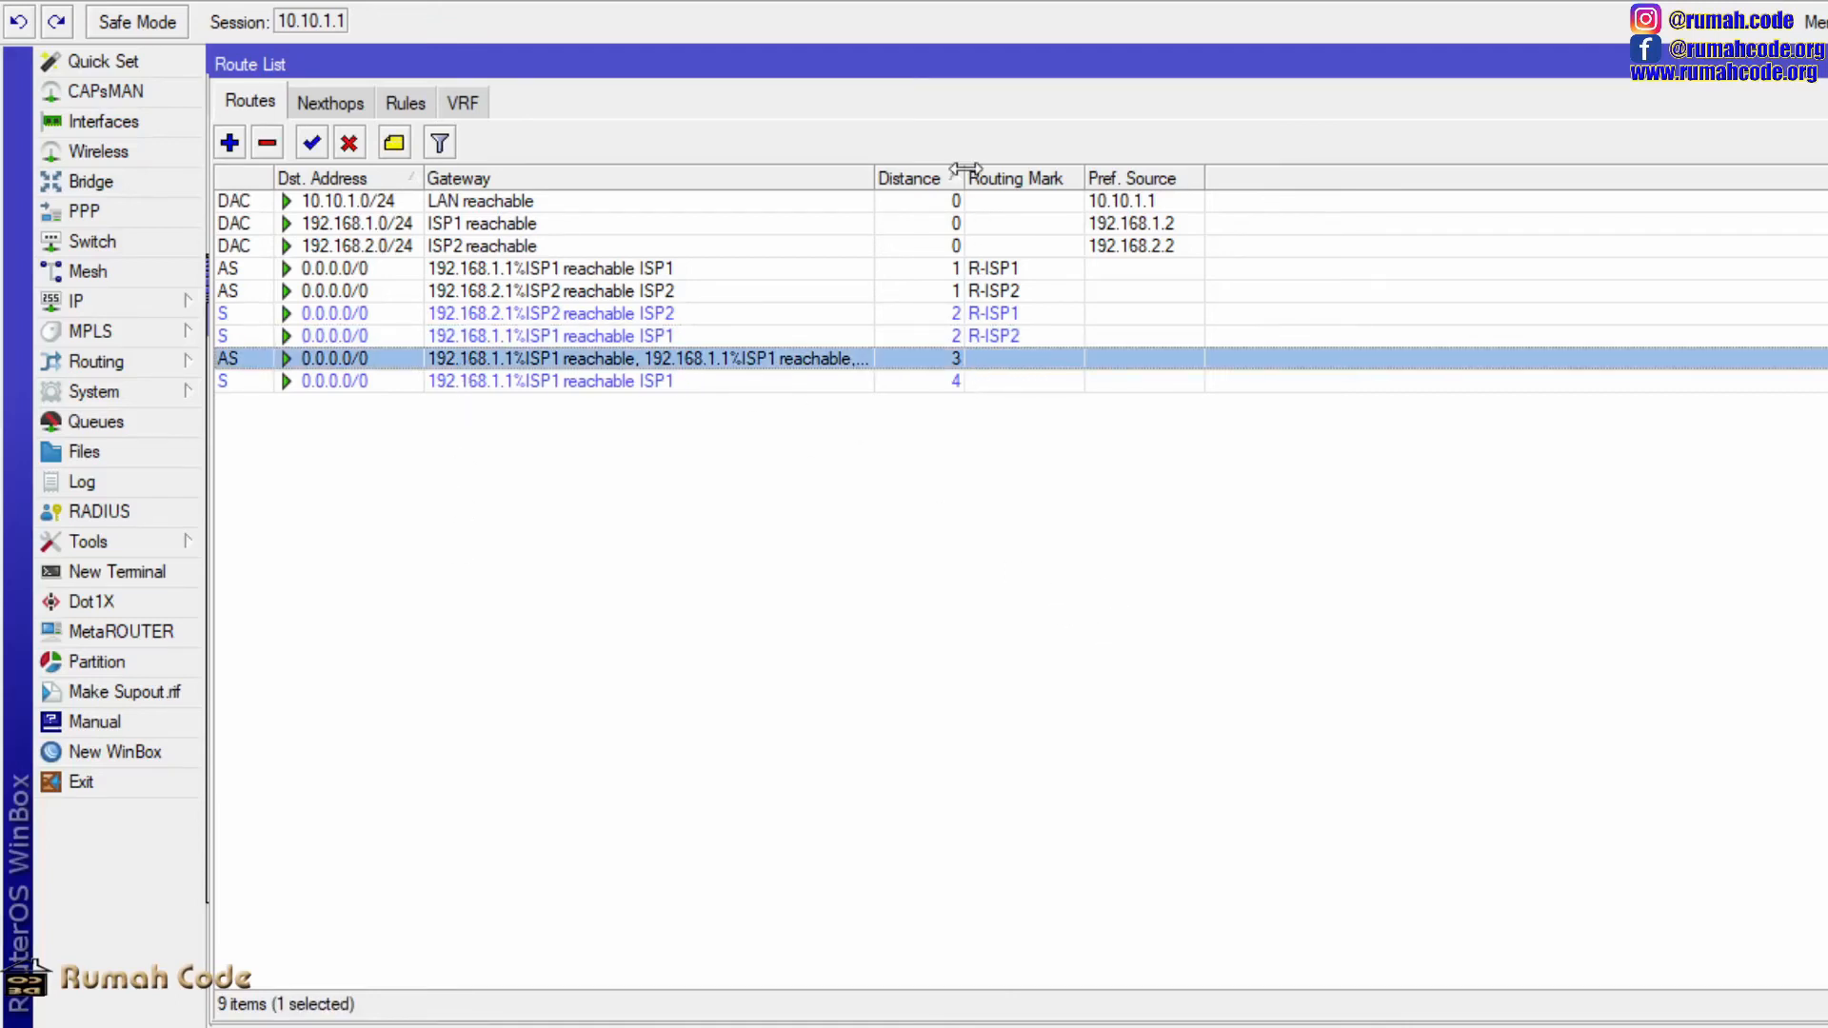
{"action": "left_click", "coordinate": [962, 271]}
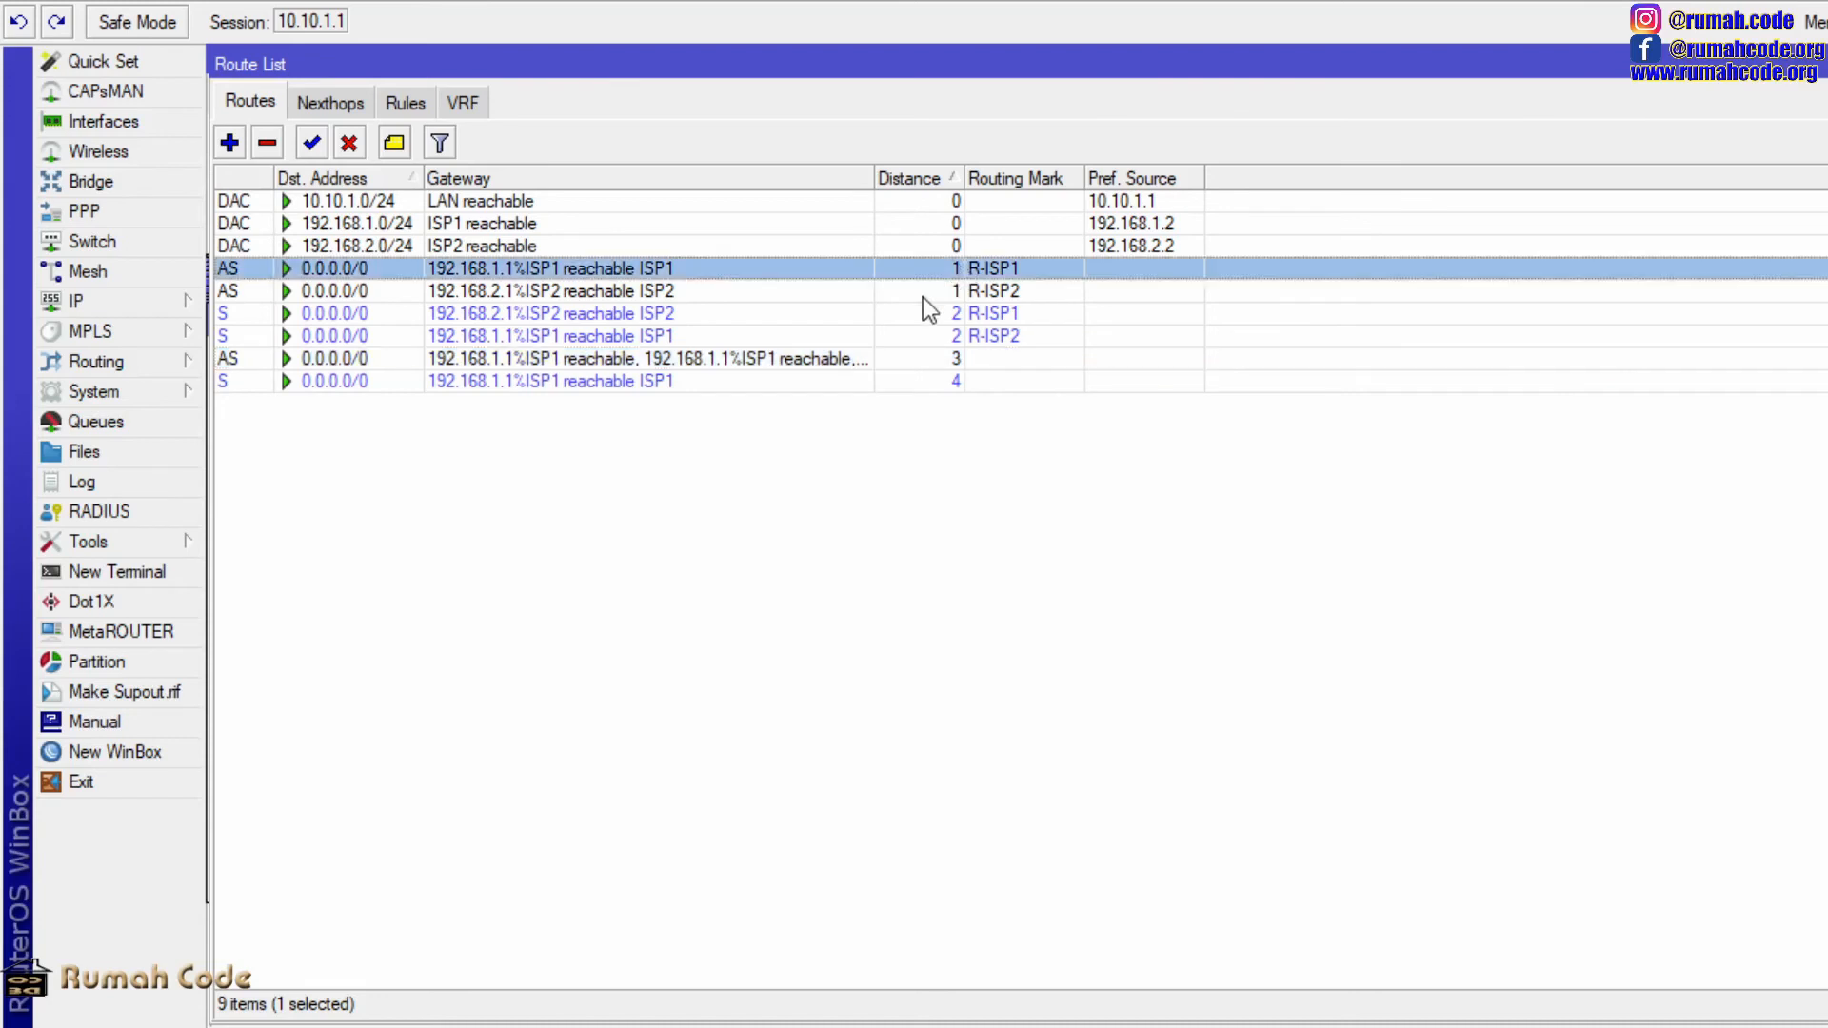
{"action": "left_click", "coordinate": [926, 284]}
{"action": "left_click", "coordinate": [876, 318]}
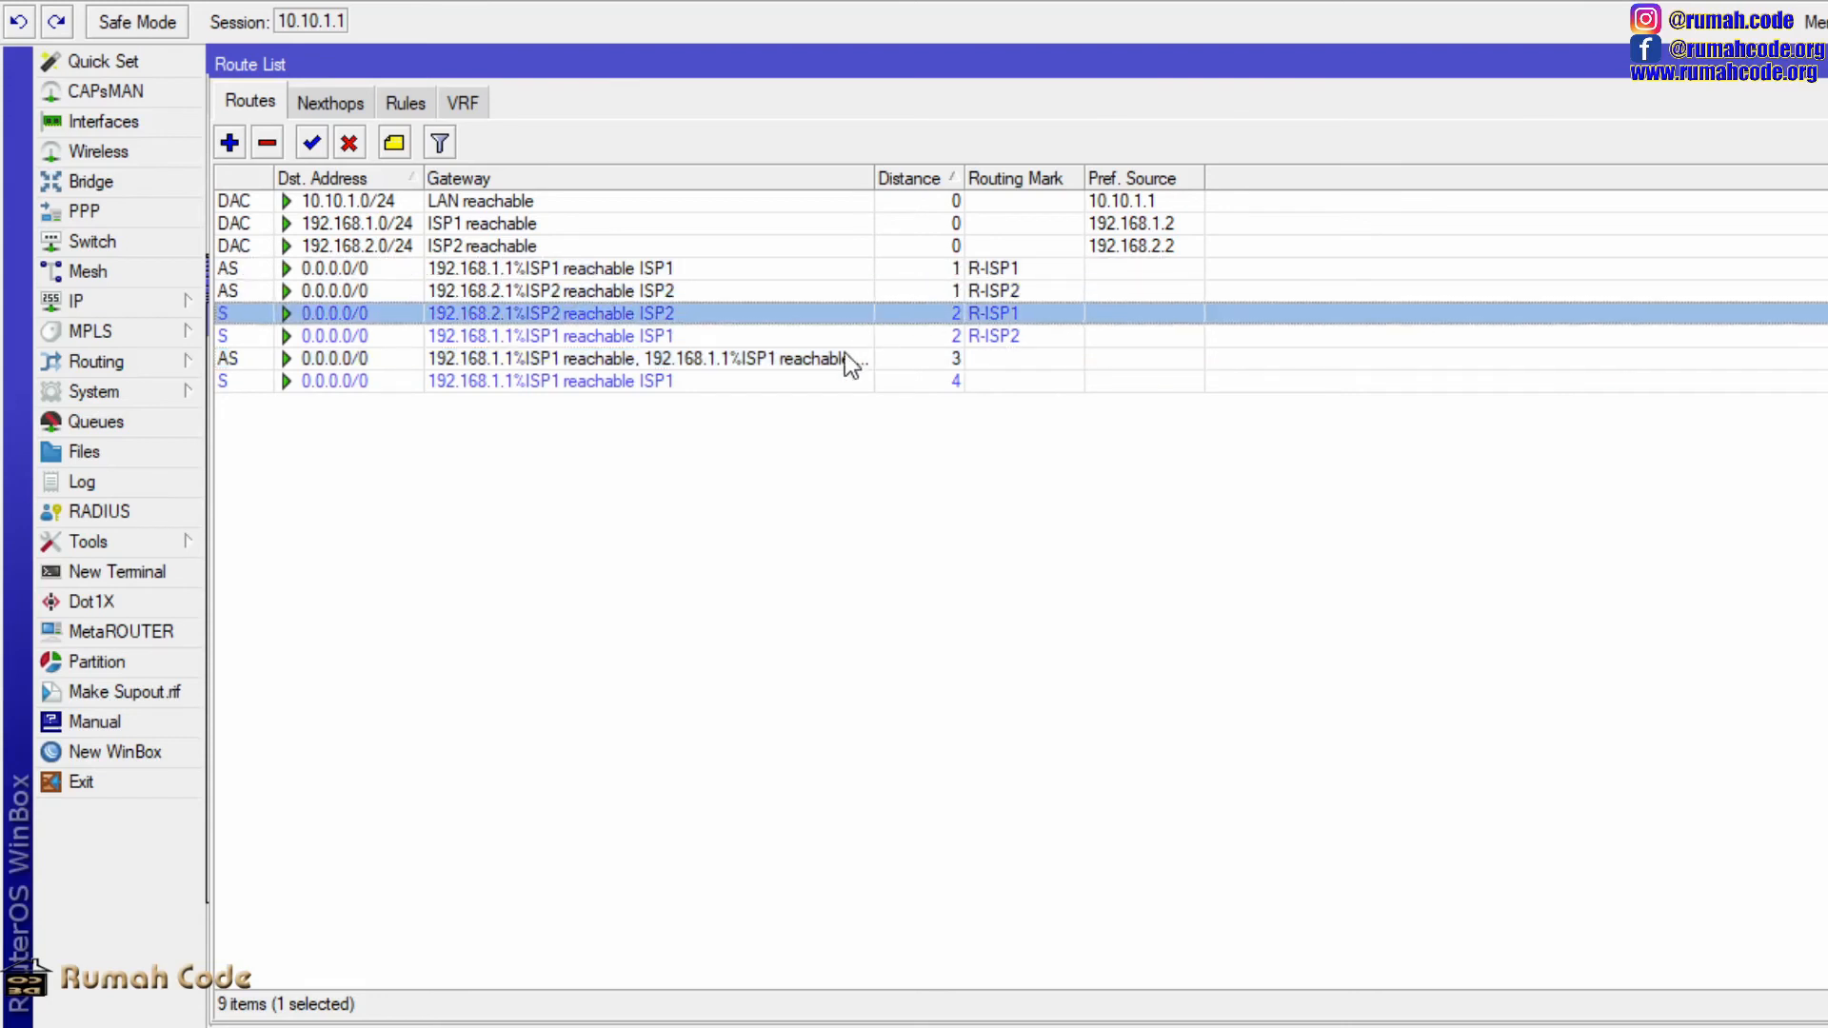
{"action": "left_click", "coordinate": [868, 254]}
{"action": "left_click", "coordinate": [834, 270]}
{"action": "left_click", "coordinate": [811, 293]}
{"action": "left_click", "coordinate": [785, 334]}
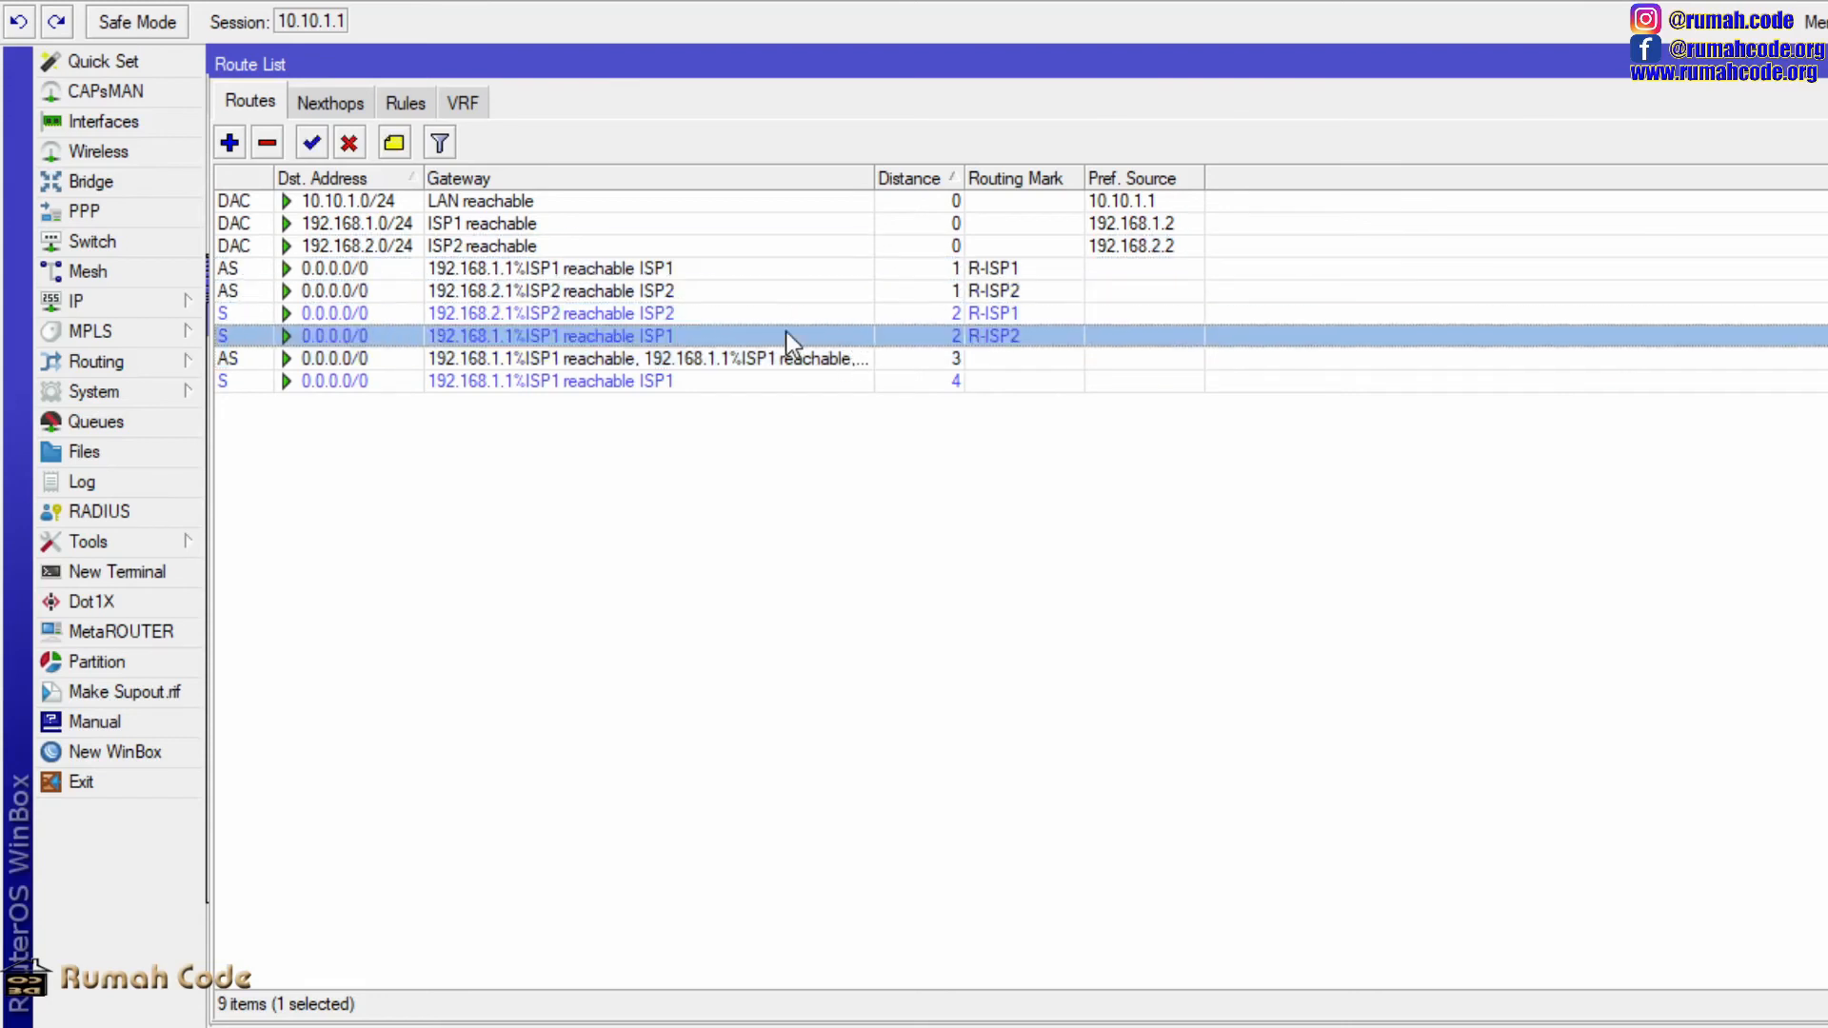
- Open the unmarked distance 3 route, inspect its list of ISP1 and ISP2 gateways and its distance, and confirm it
{"action": "double_click", "coordinate": [773, 362]}
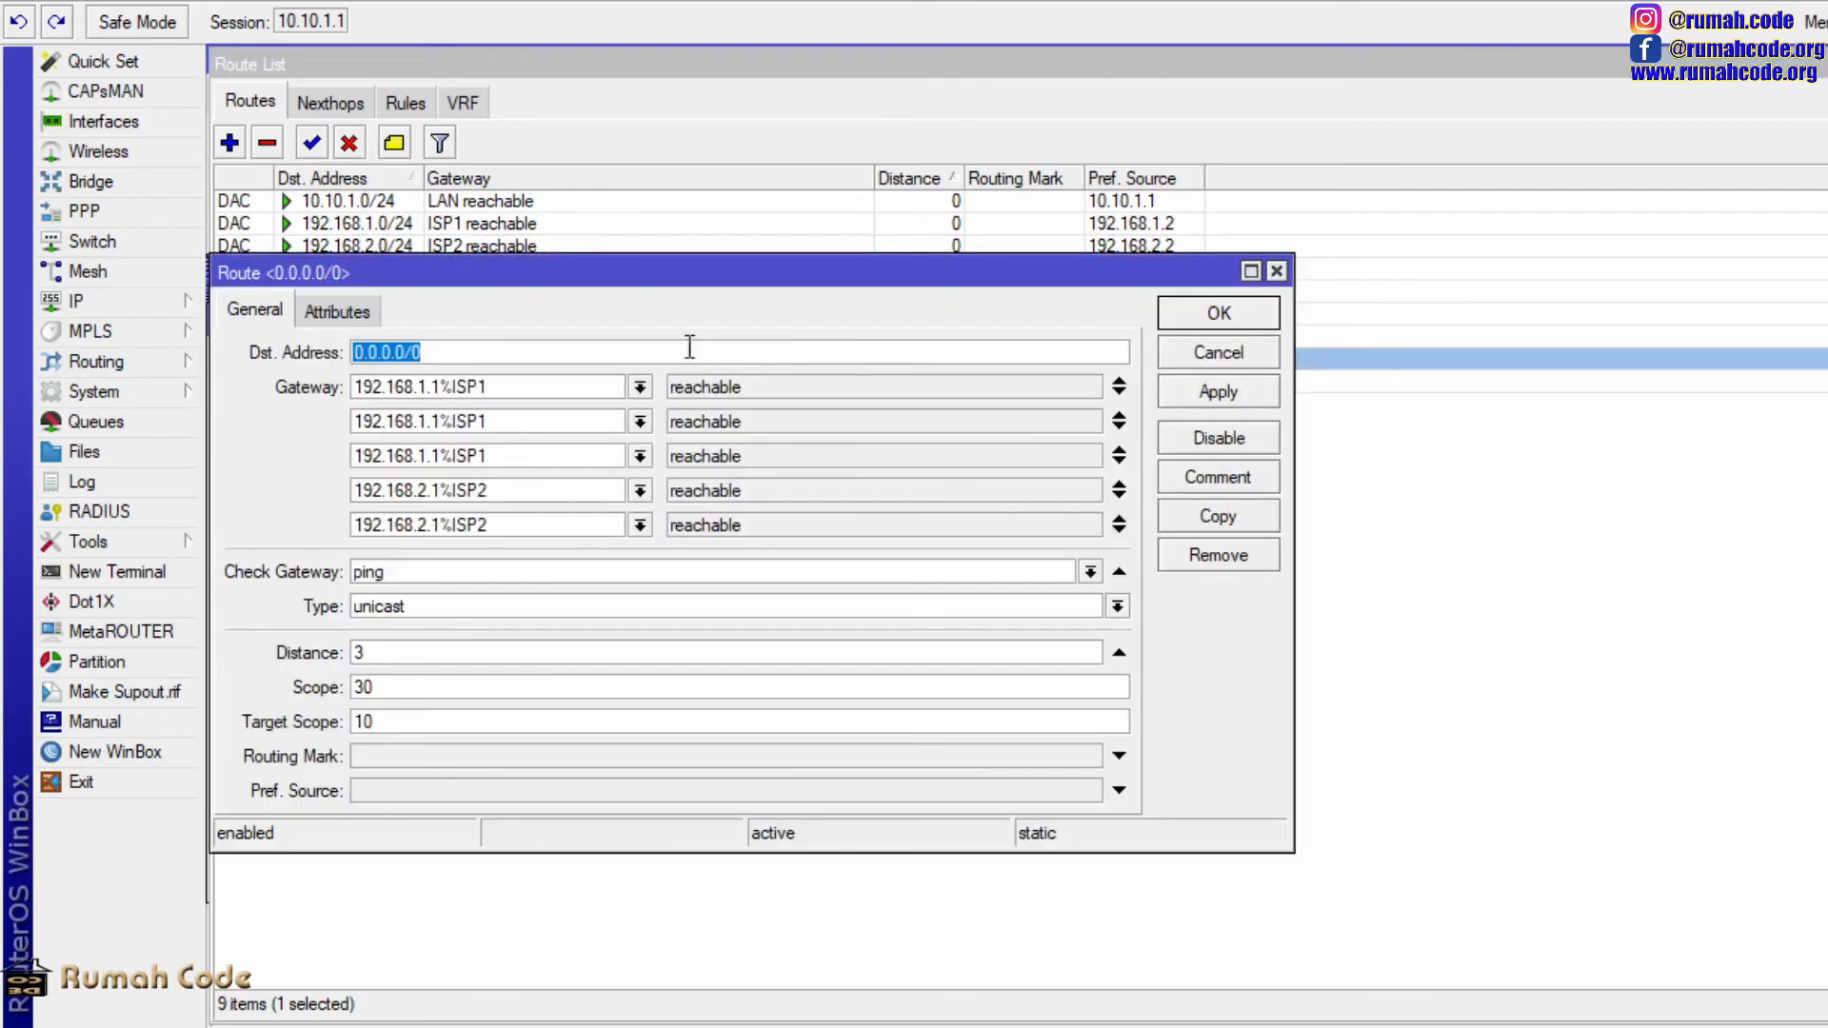
{"action": "left_click_drag", "start_coordinate": [714, 276], "coordinate": [847, 66]}
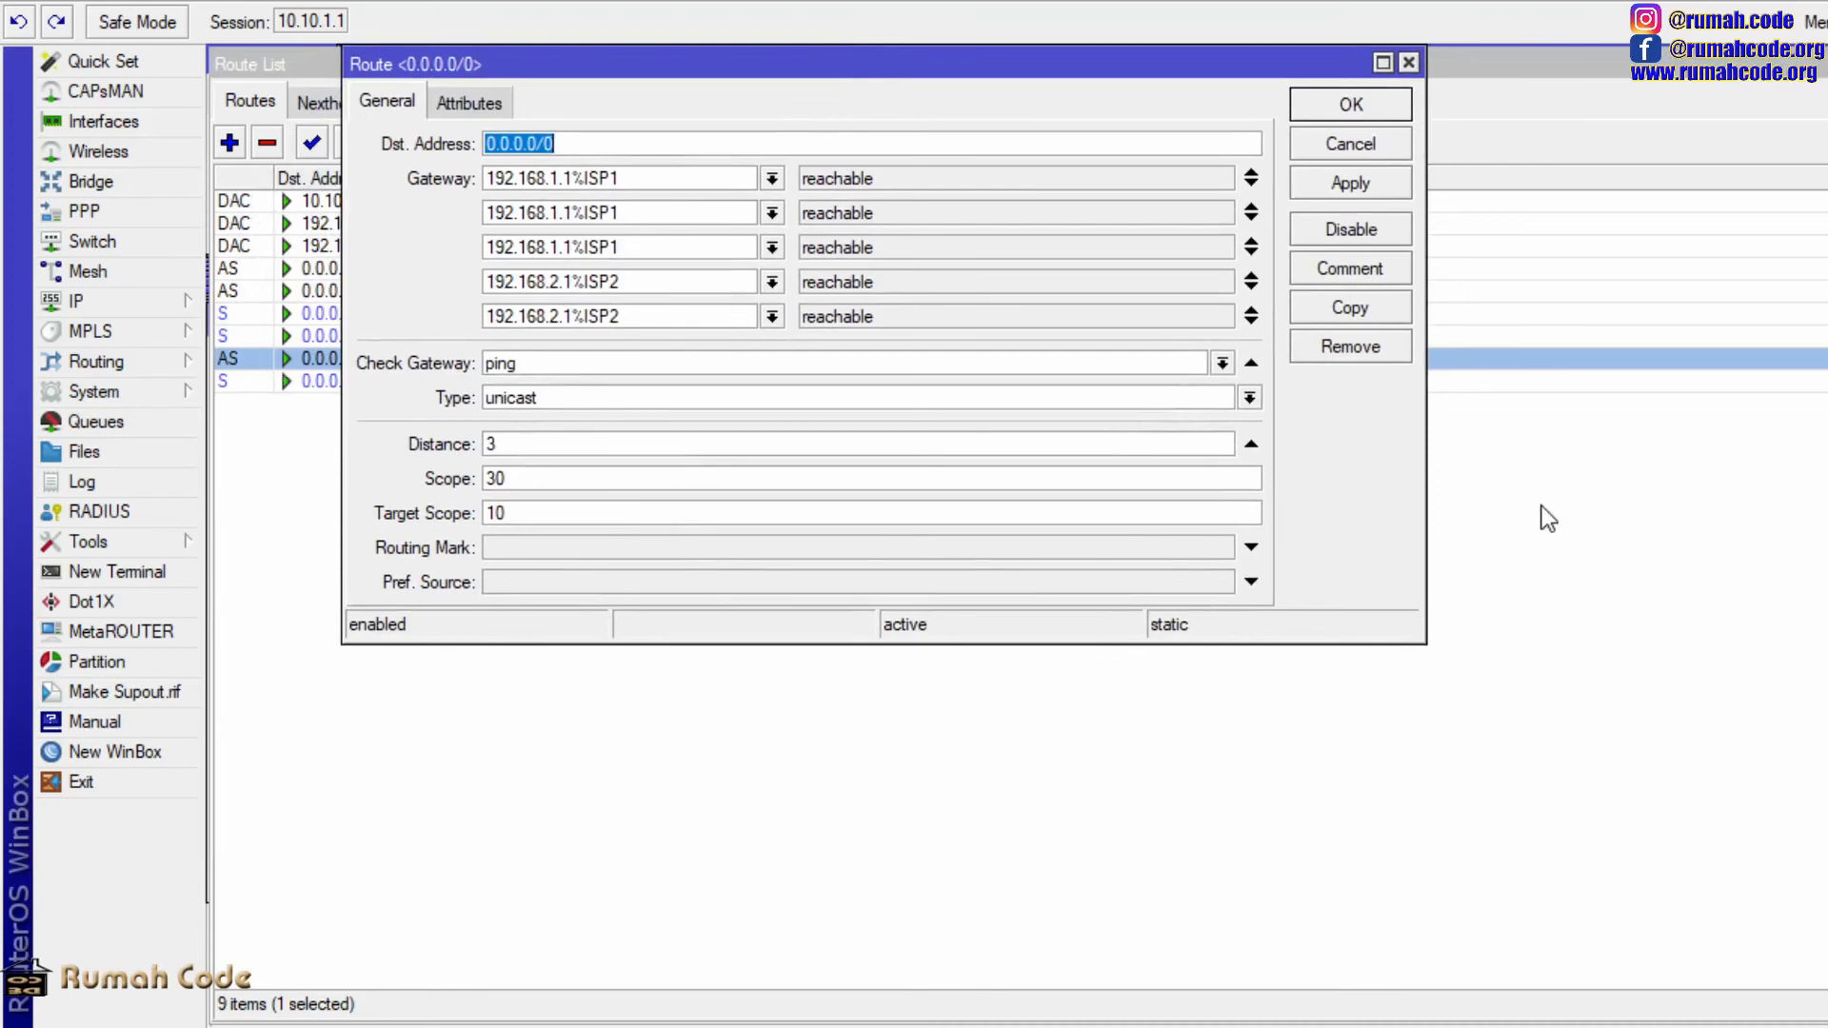
{"action": "double_click", "coordinate": [523, 443]}
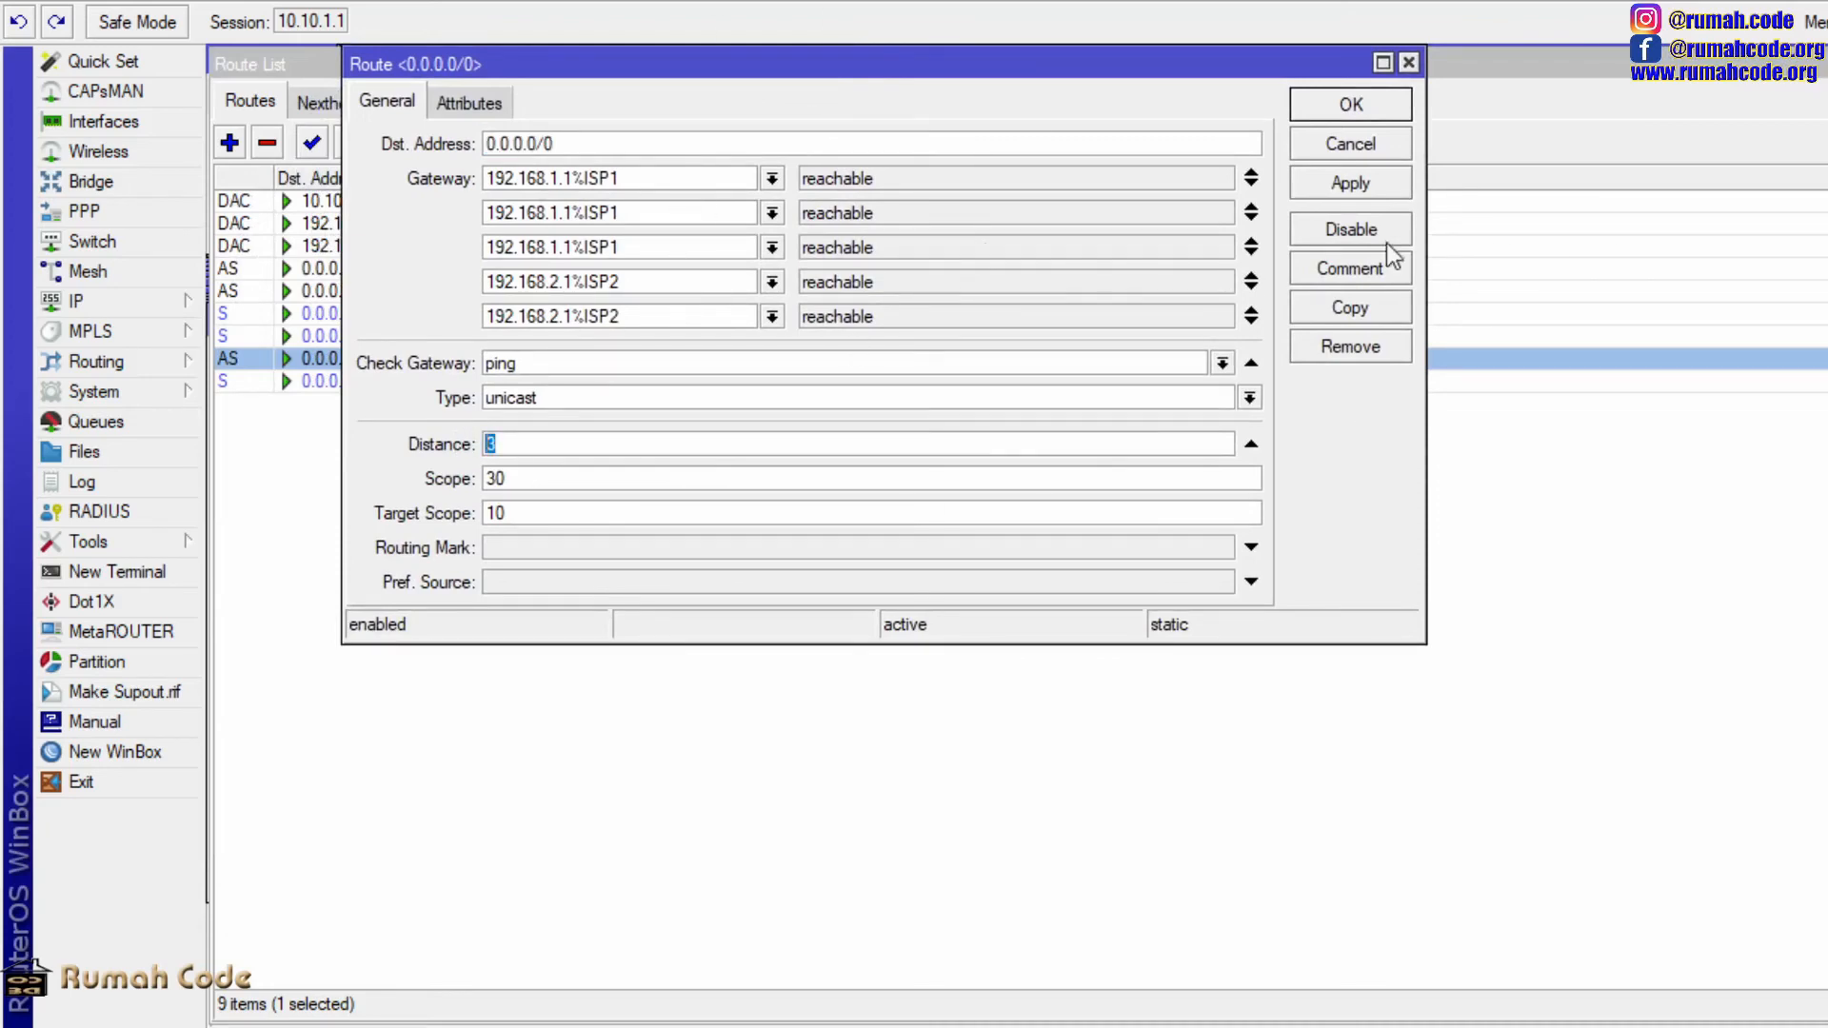
{"action": "left_click", "coordinate": [1385, 119]}
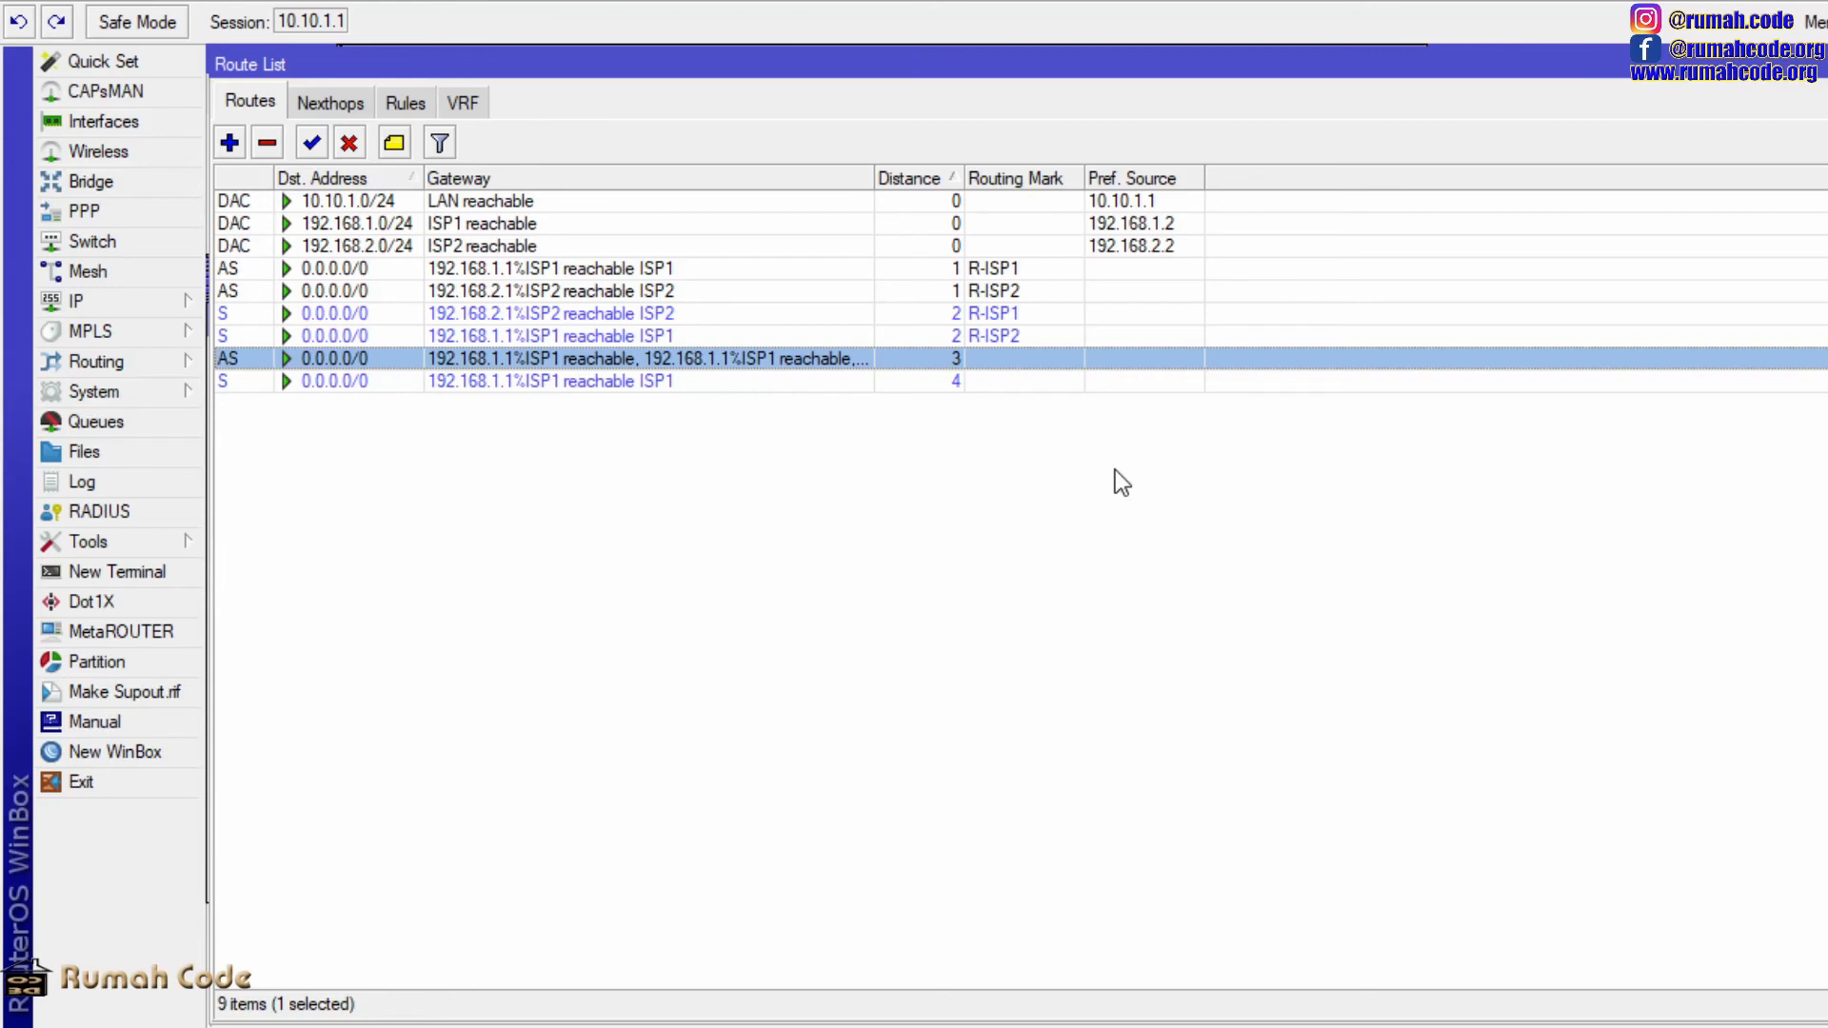
- Reopen the distance 3 route, apply and confirm it, and close the route list
{"action": "double_click", "coordinate": [825, 359]}
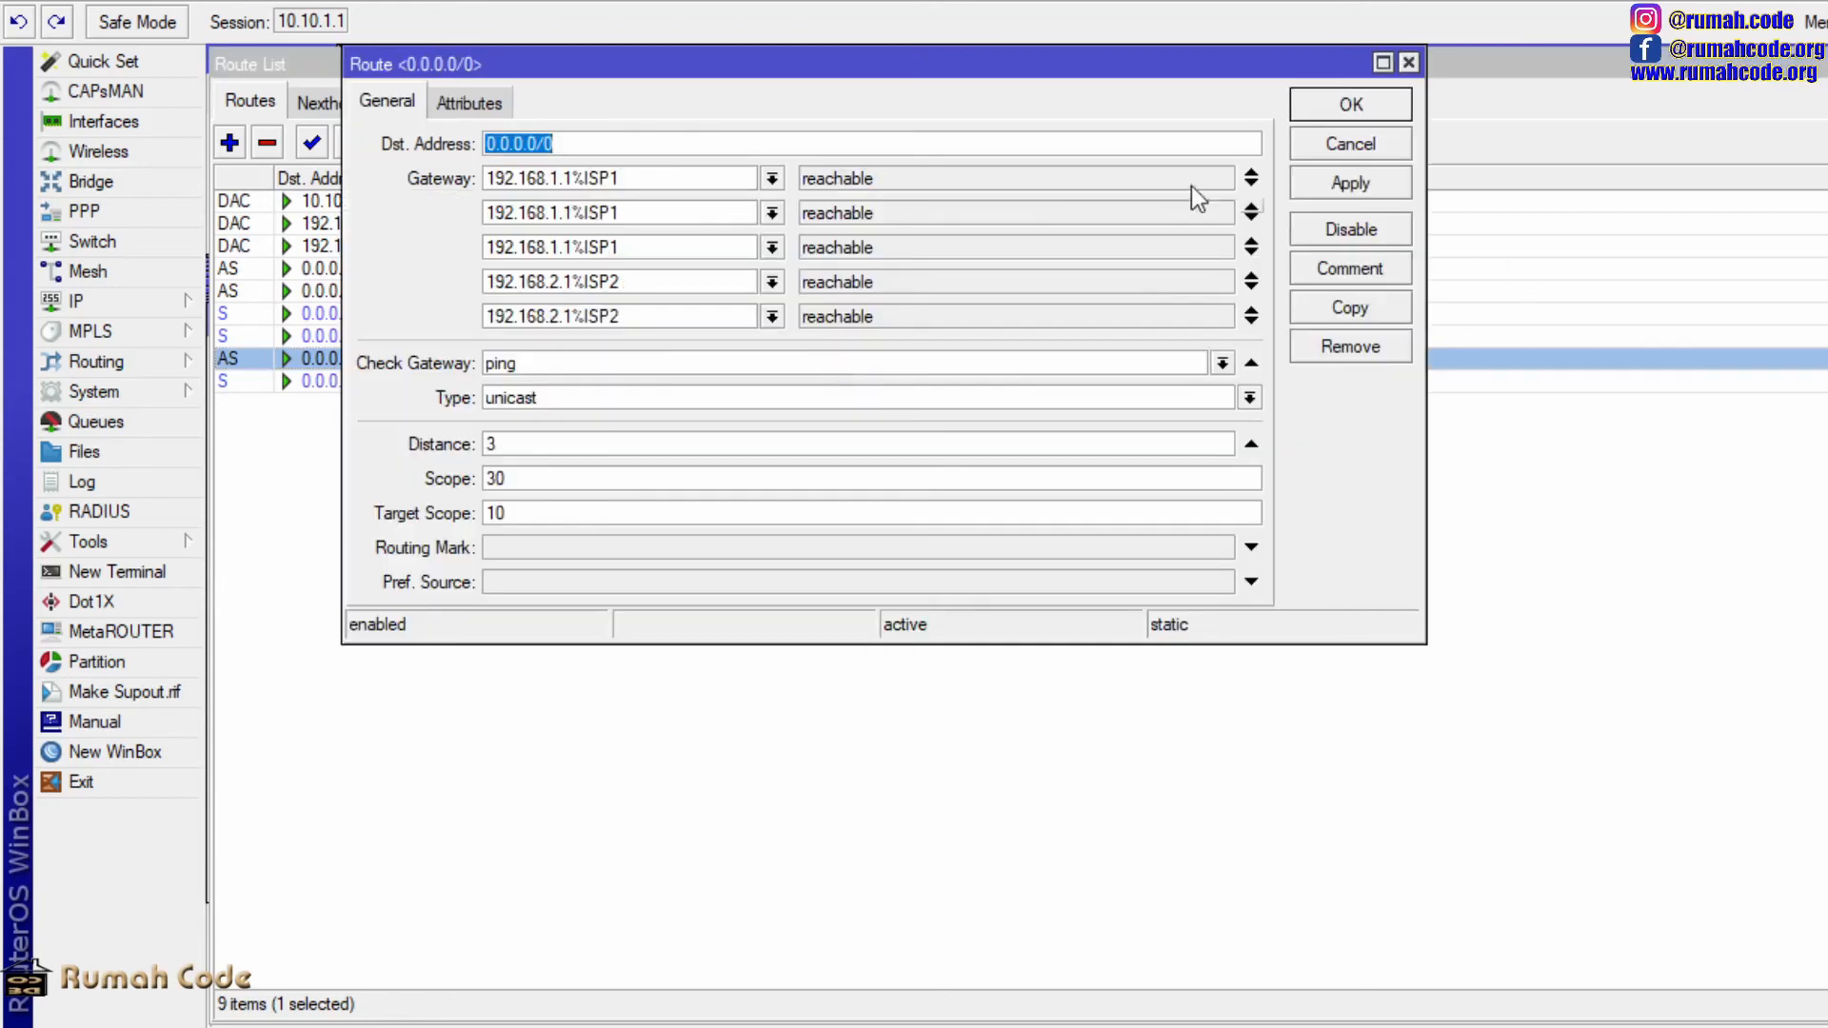
{"action": "left_click", "coordinate": [1335, 183]}
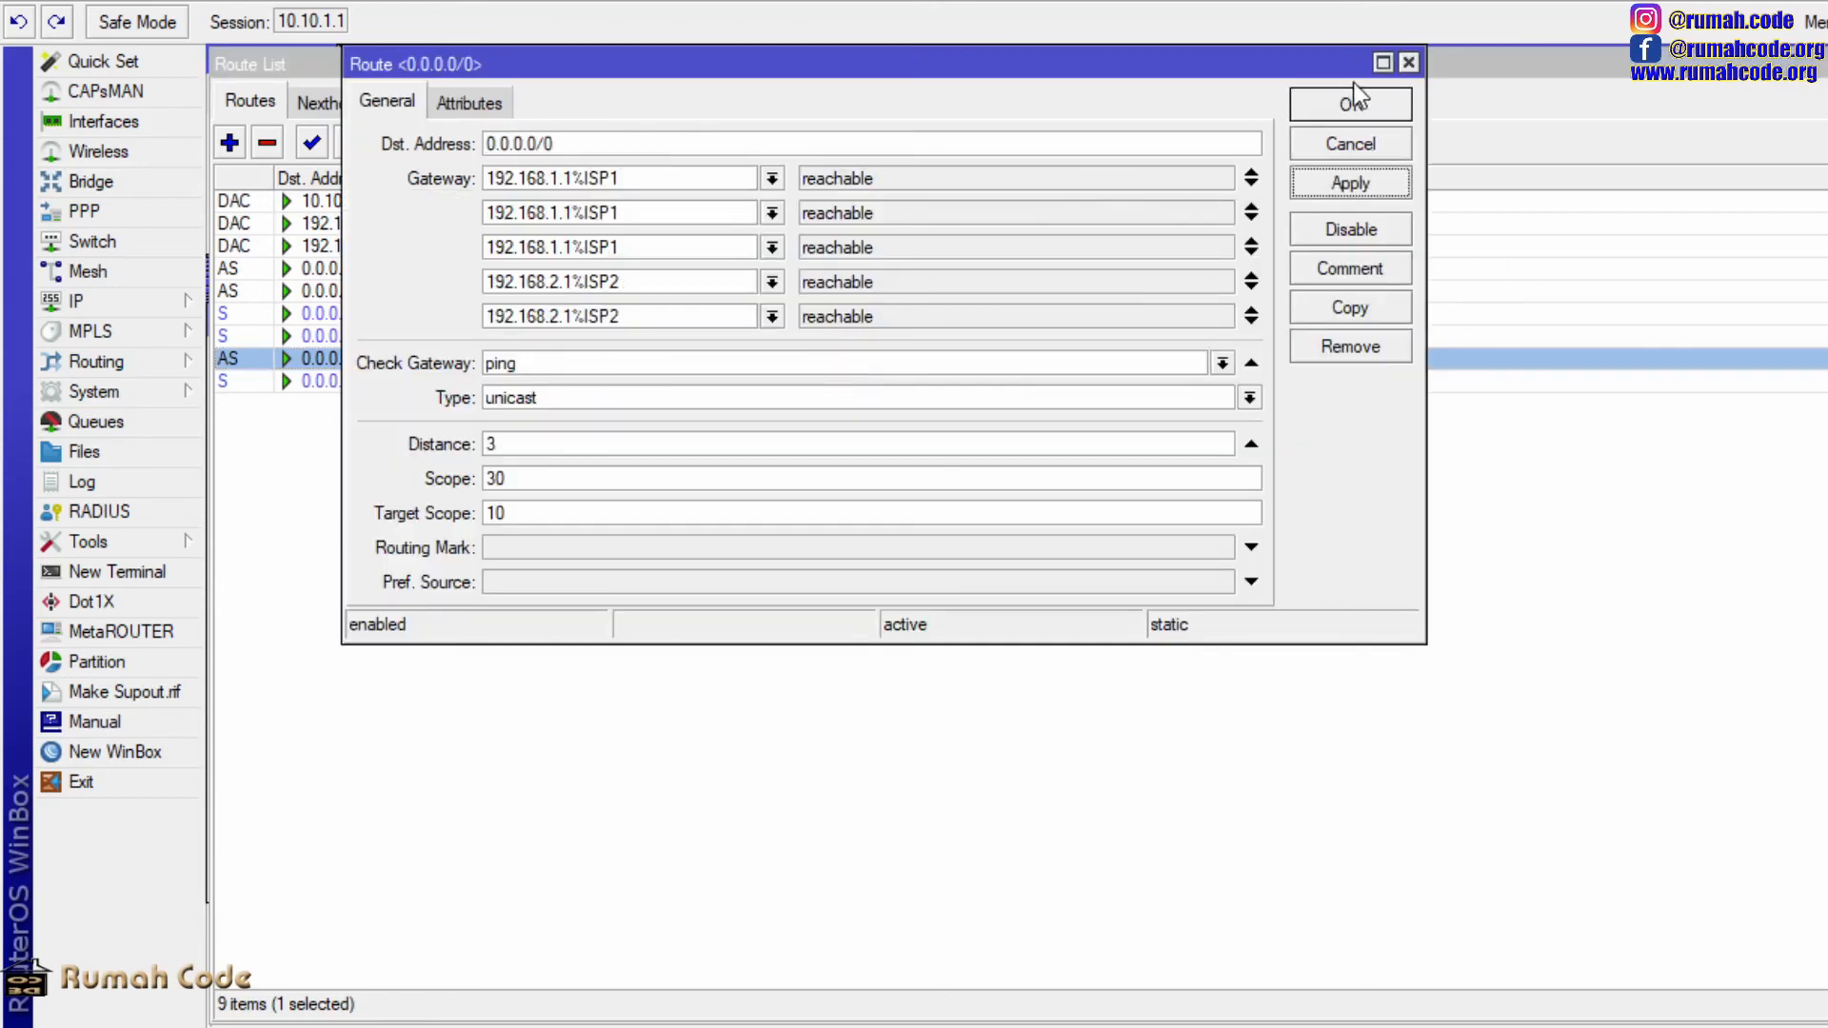
{"action": "left_click", "coordinate": [1333, 107]}
{"action": "left_click", "coordinate": [1317, 926]}
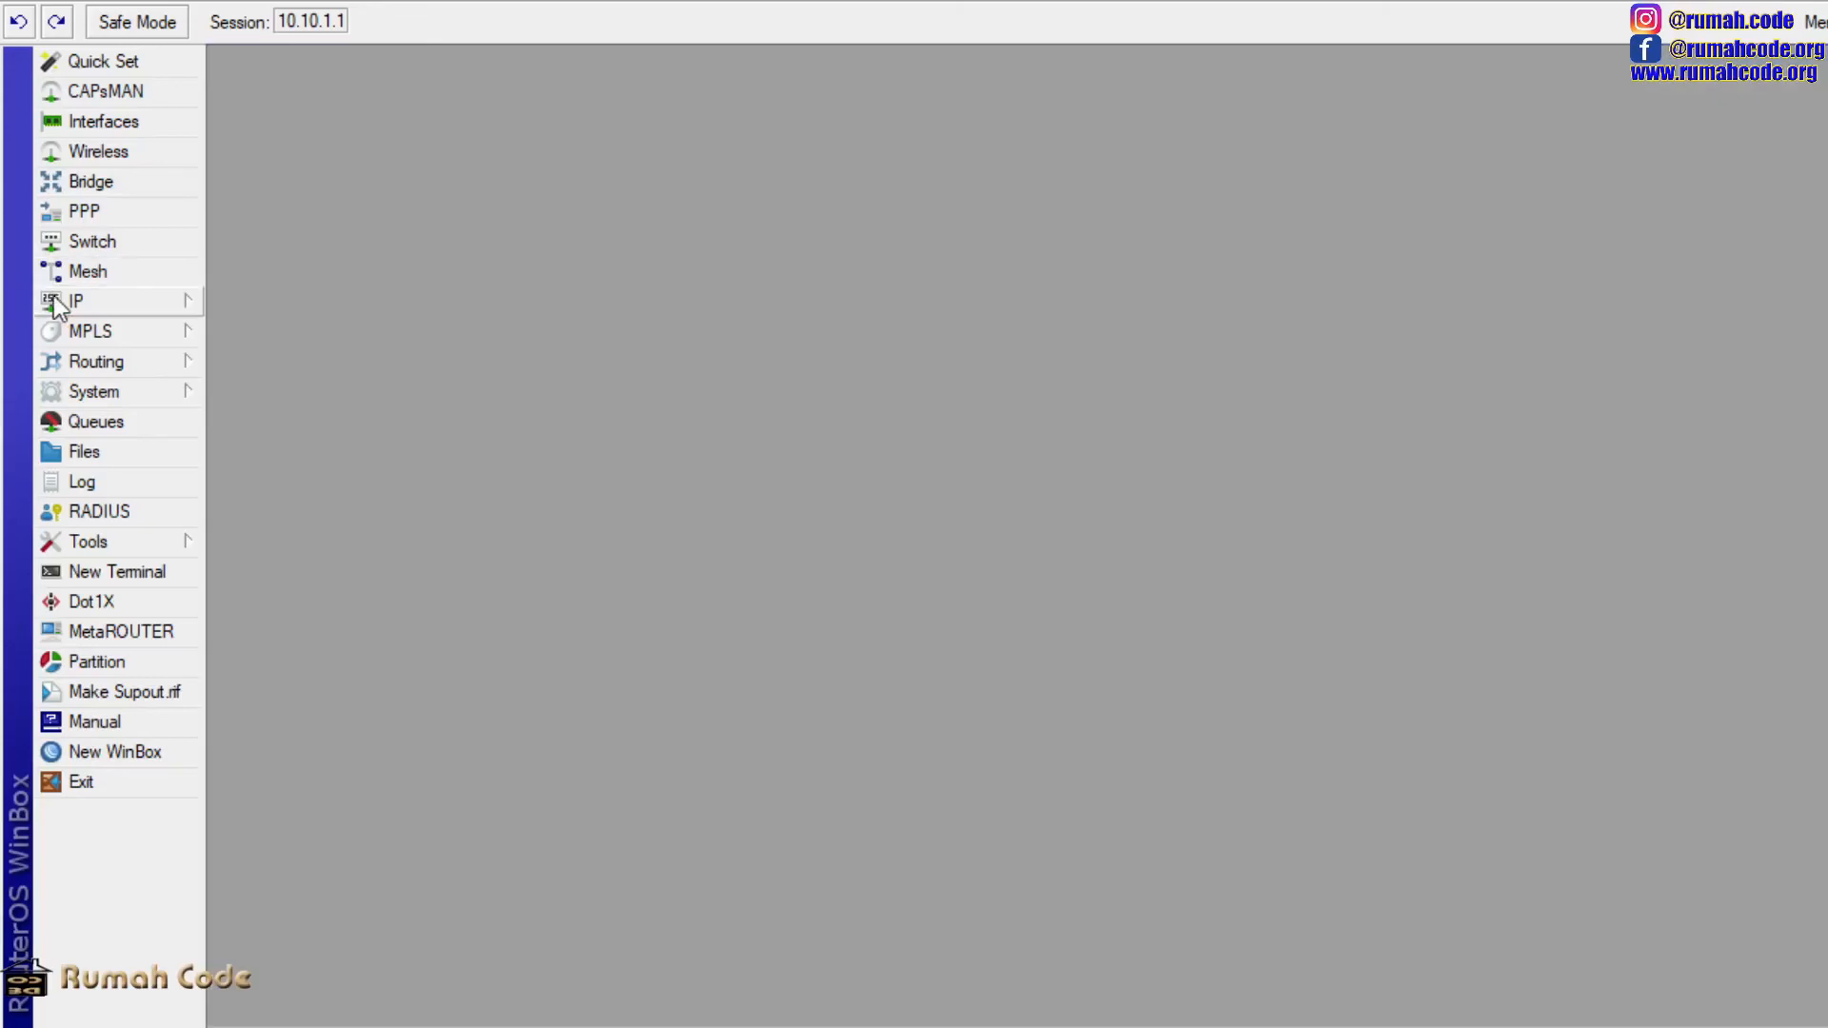
- Open the firewall mangle rules, inspect the new packet mark of the SpeedTest mark packet rule, and confirm the rule
{"action": "left_click", "coordinate": [57, 300]}
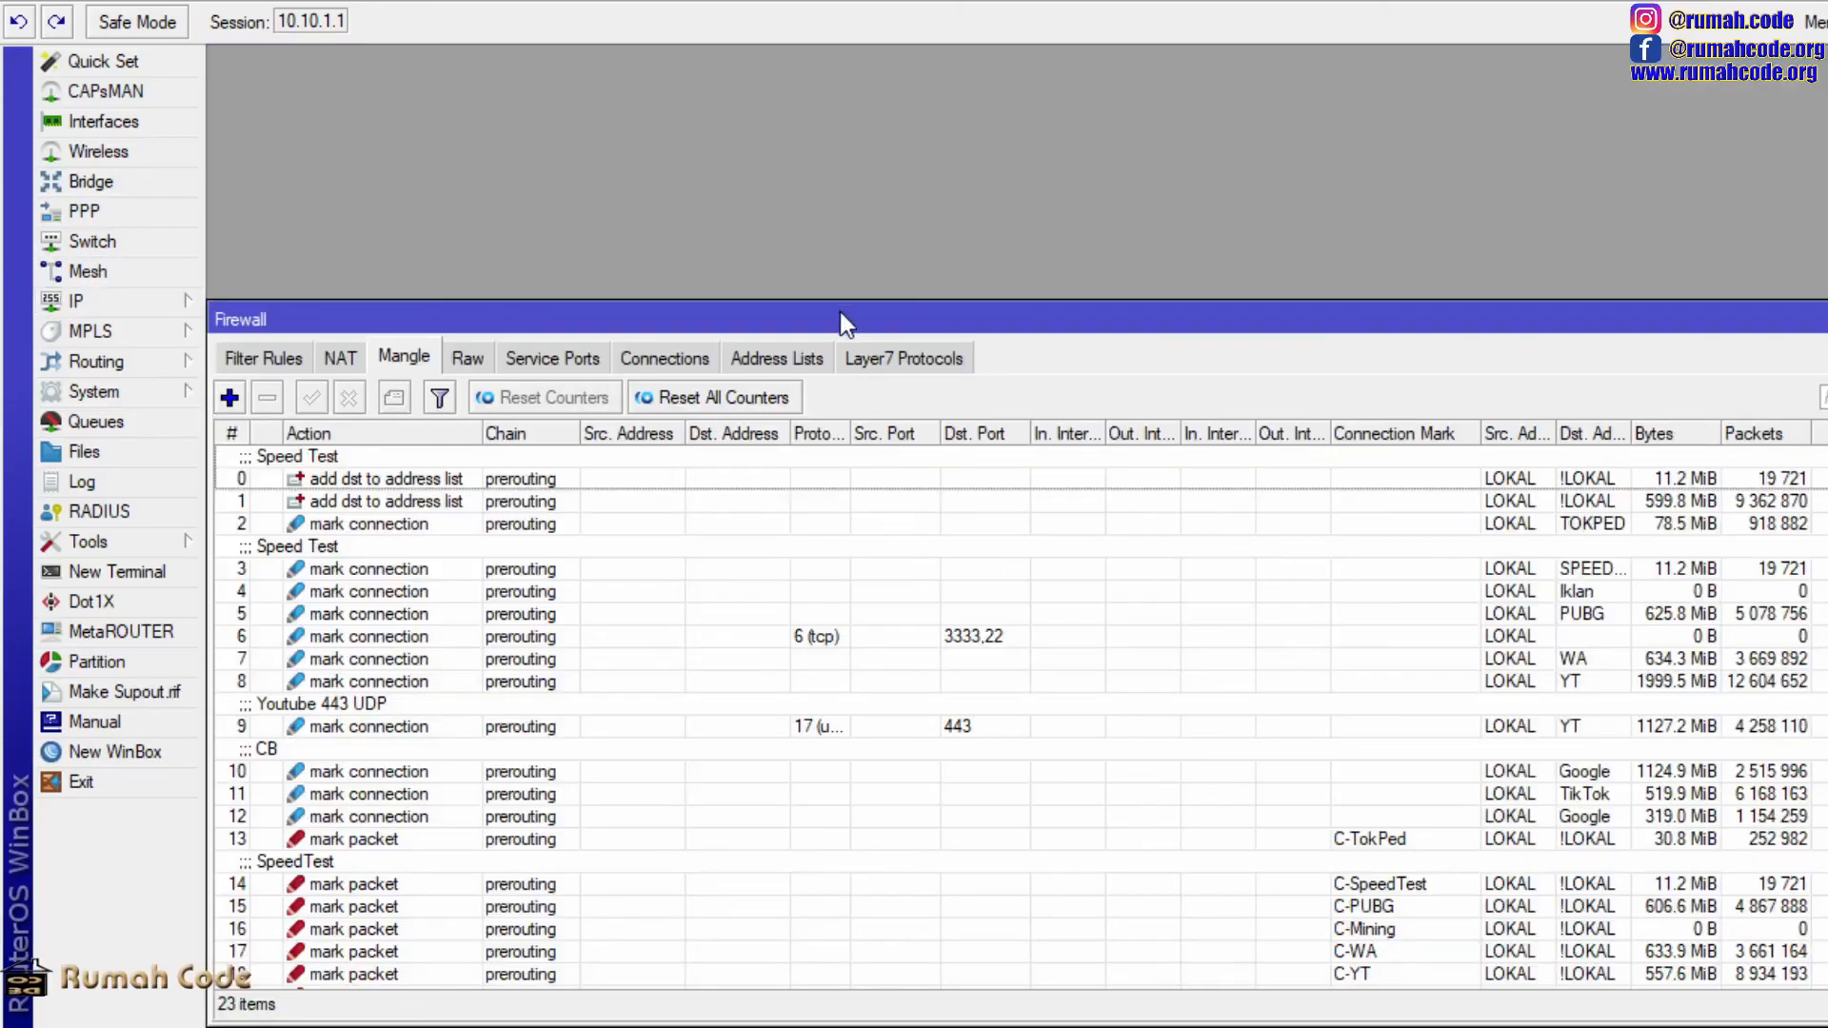
{"action": "double_click", "coordinate": [840, 316]}
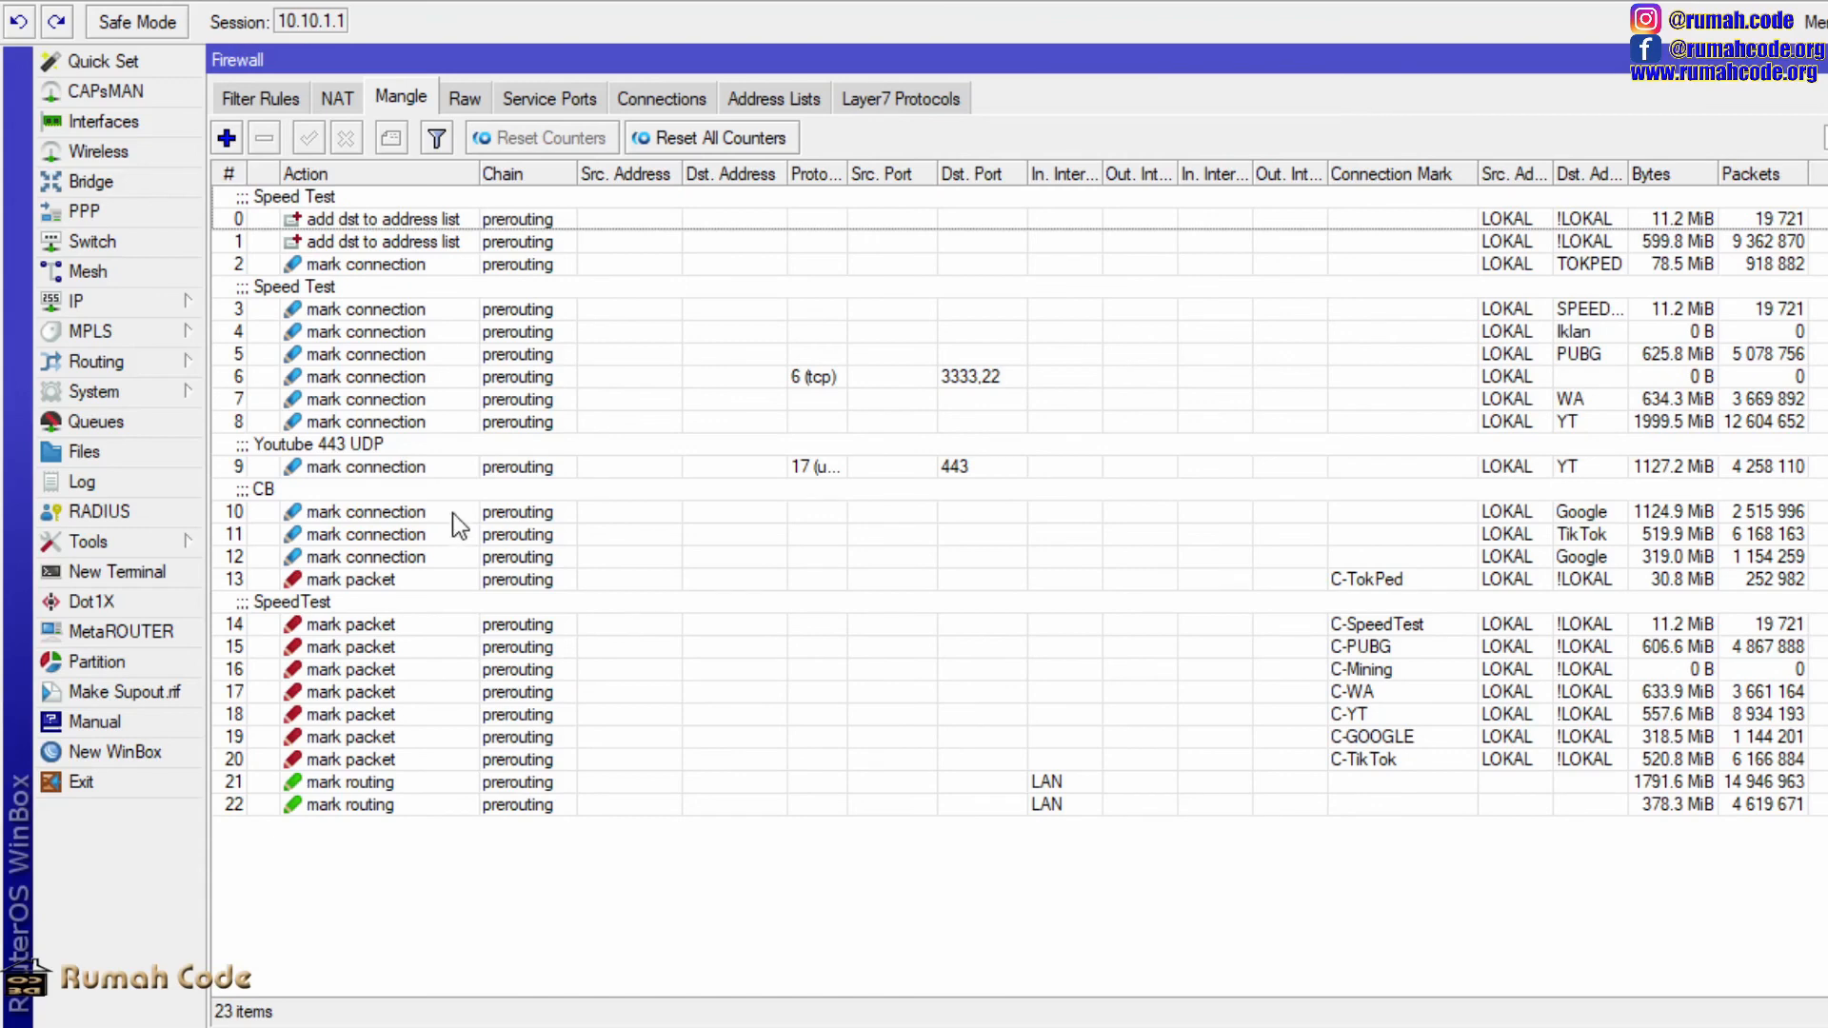
{"action": "left_click", "coordinate": [419, 625]}
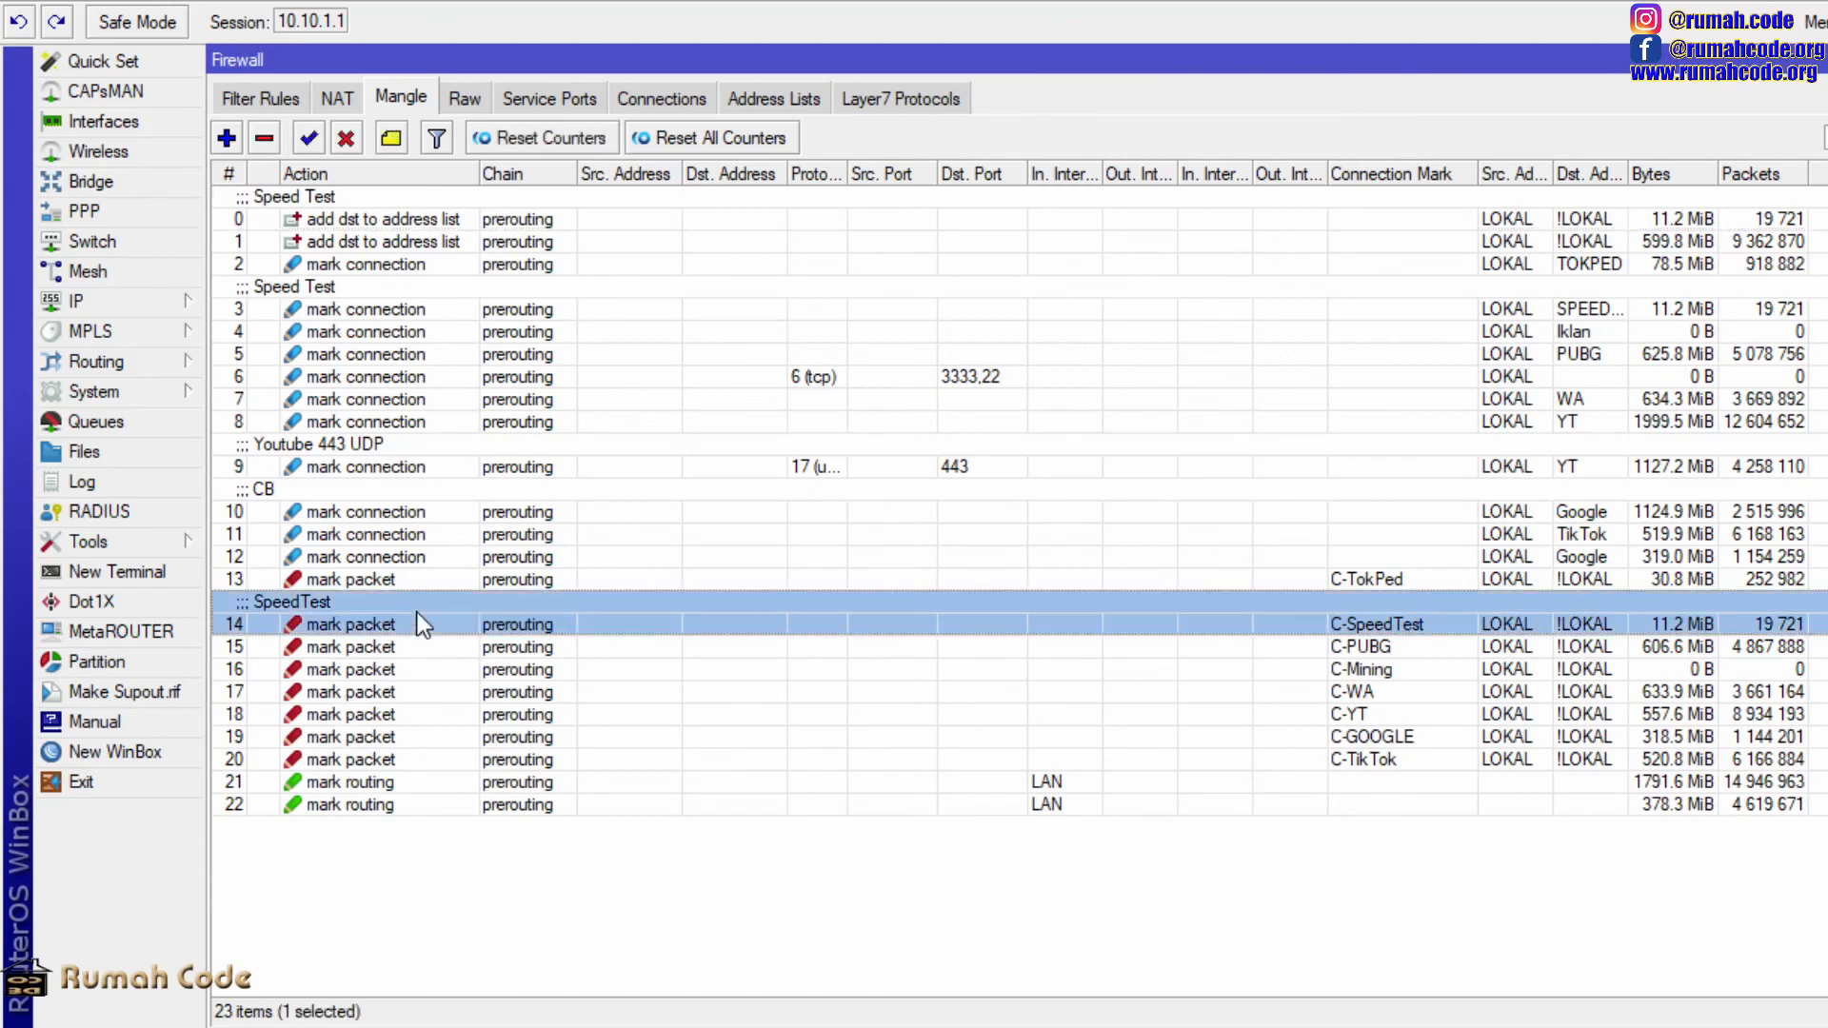
{"action": "double_click", "coordinate": [600, 611]}
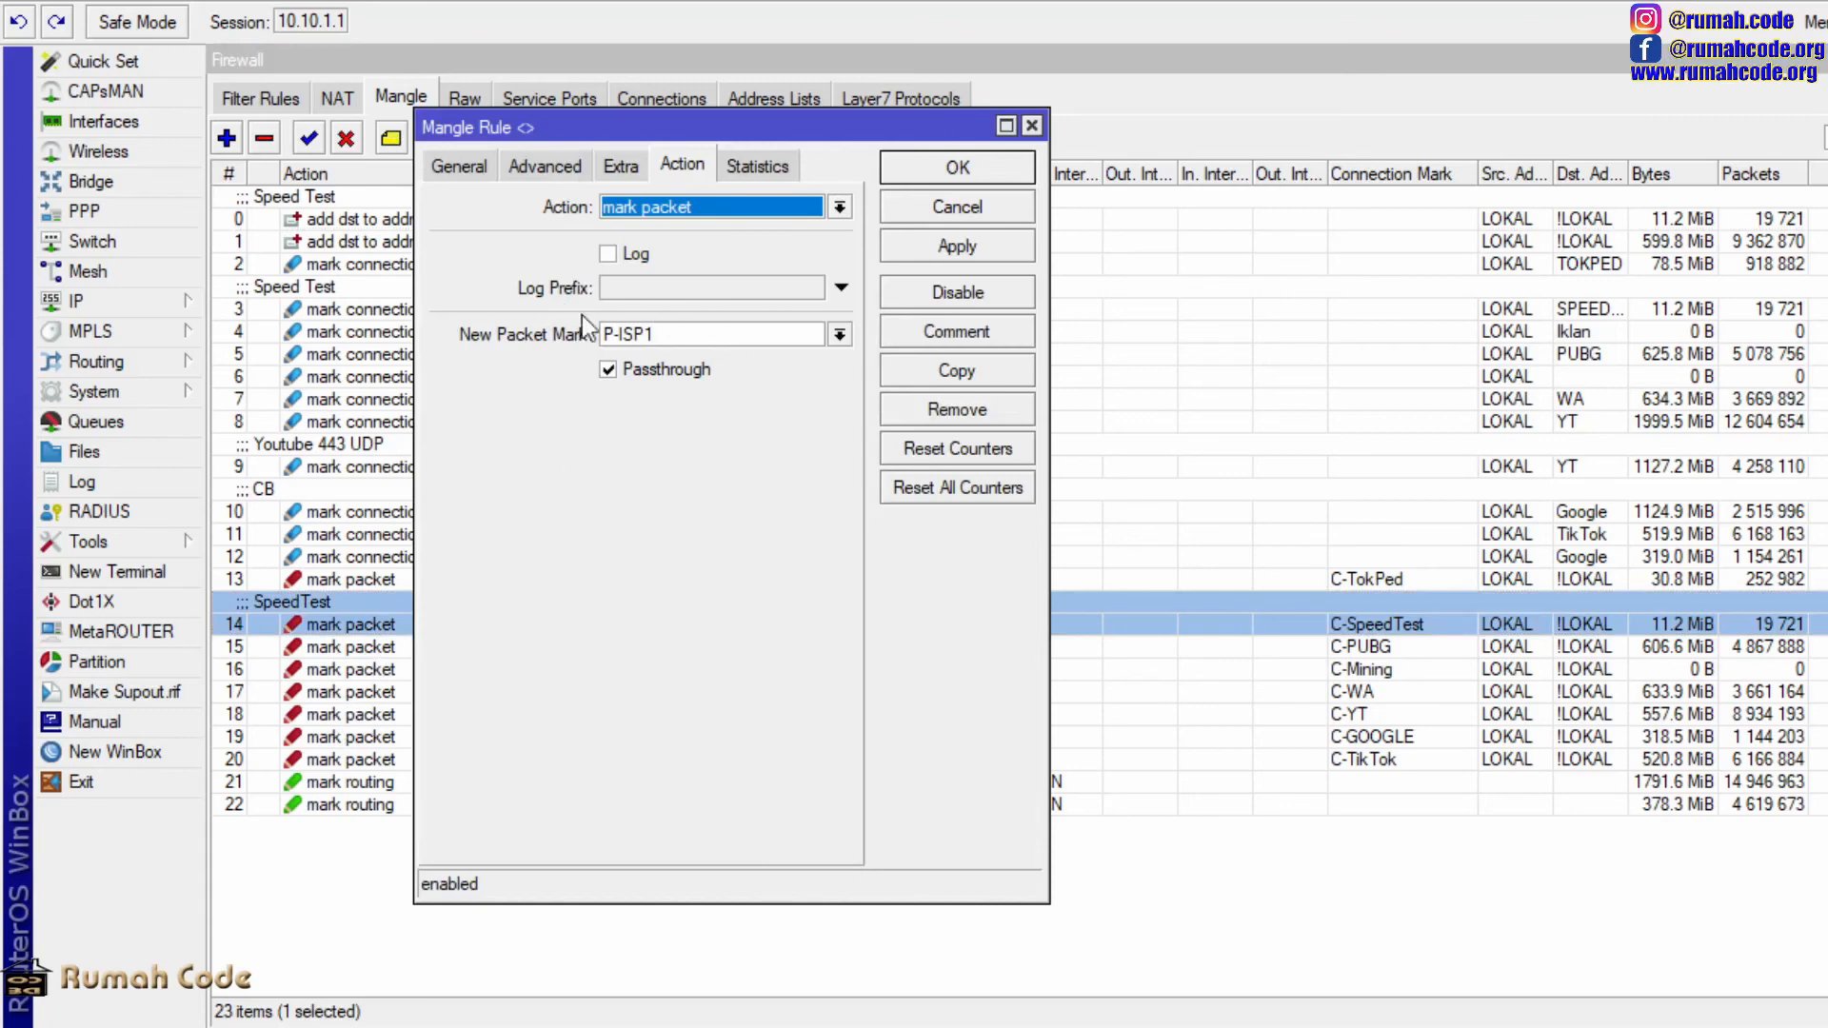
{"action": "double_click", "coordinate": [720, 342]}
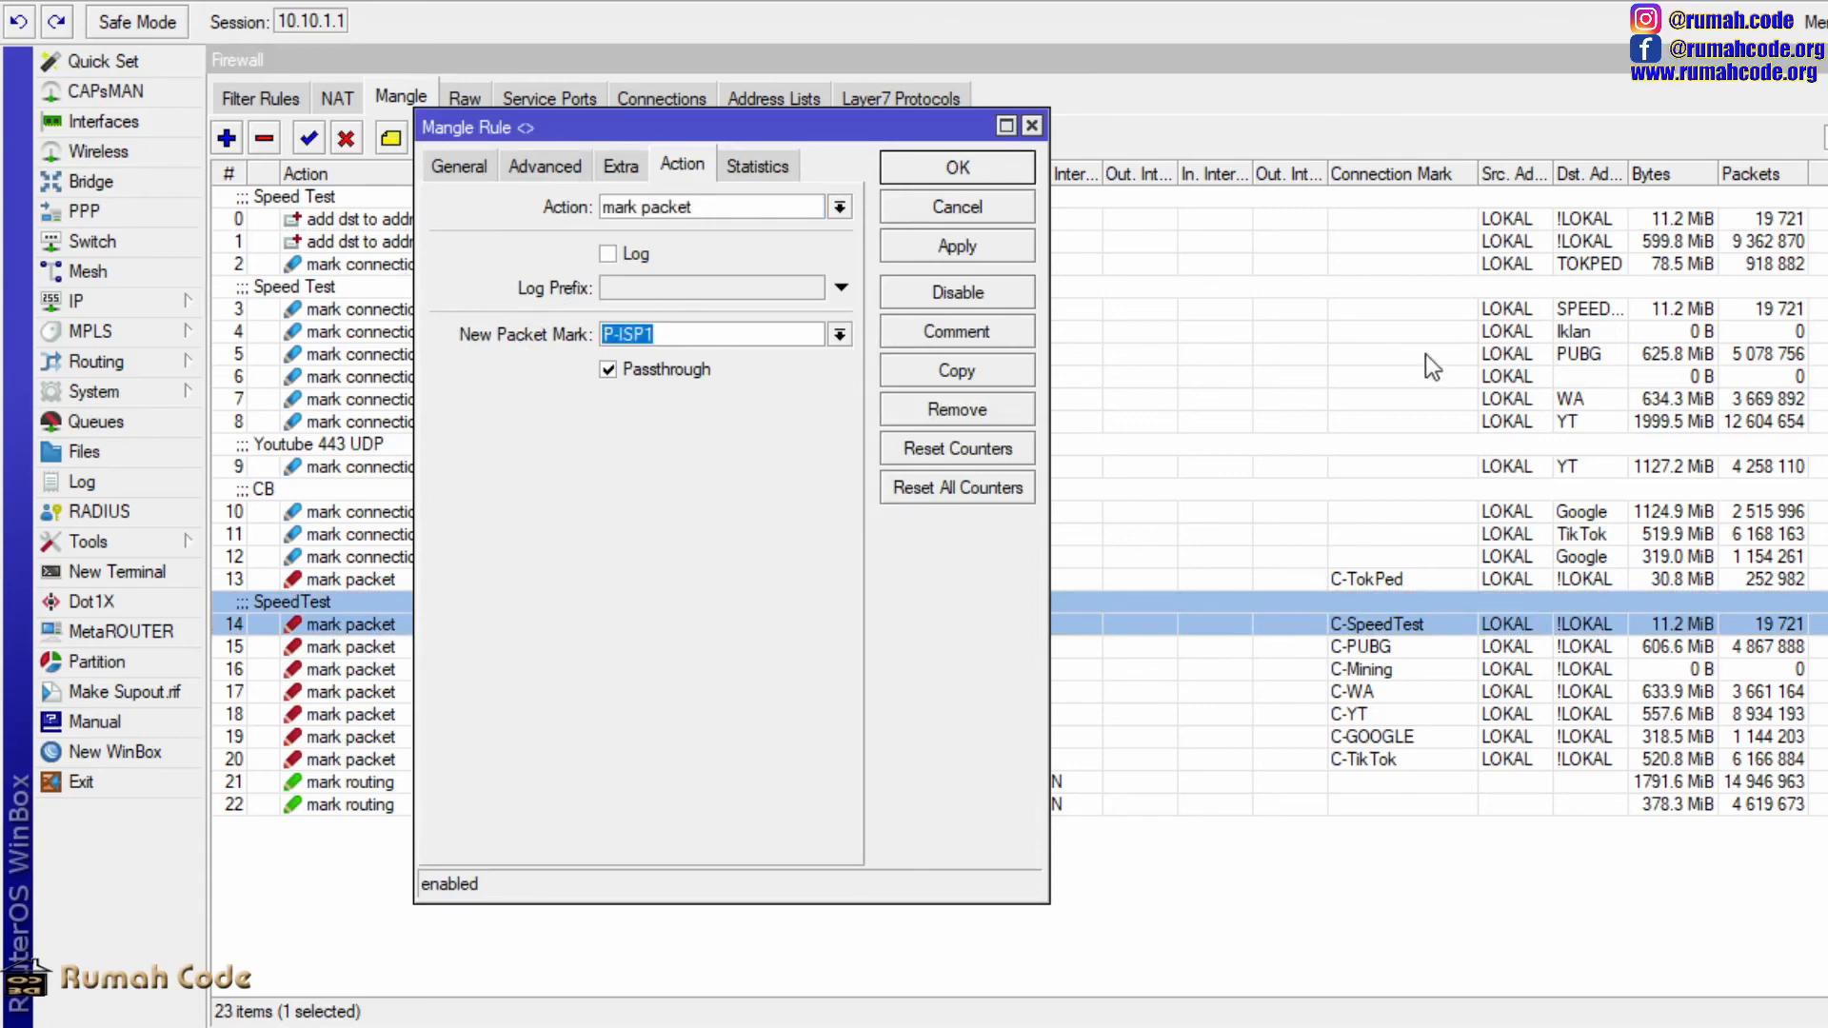
{"action": "left_click", "coordinate": [957, 170]}
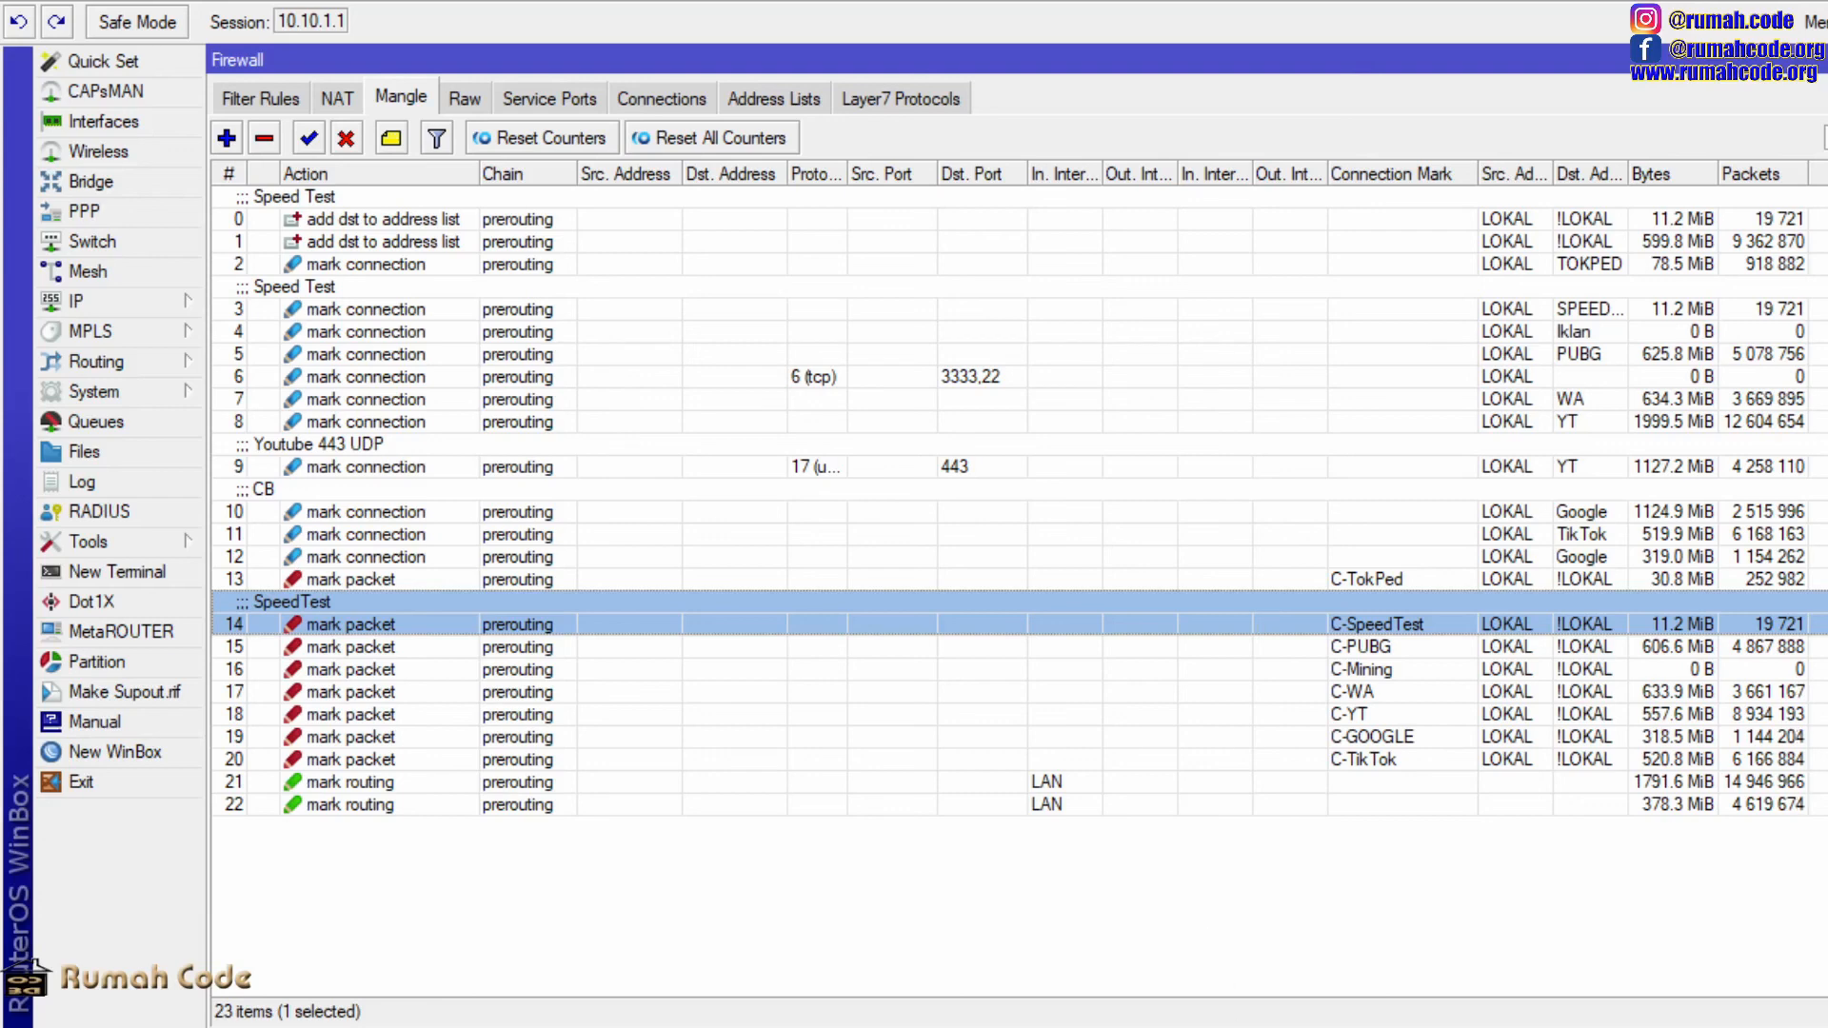
- Restore the firewall window's size, open the interface list and shrink it to sit above the mangle rules
{"action": "left_click", "coordinate": [1824, 59]}
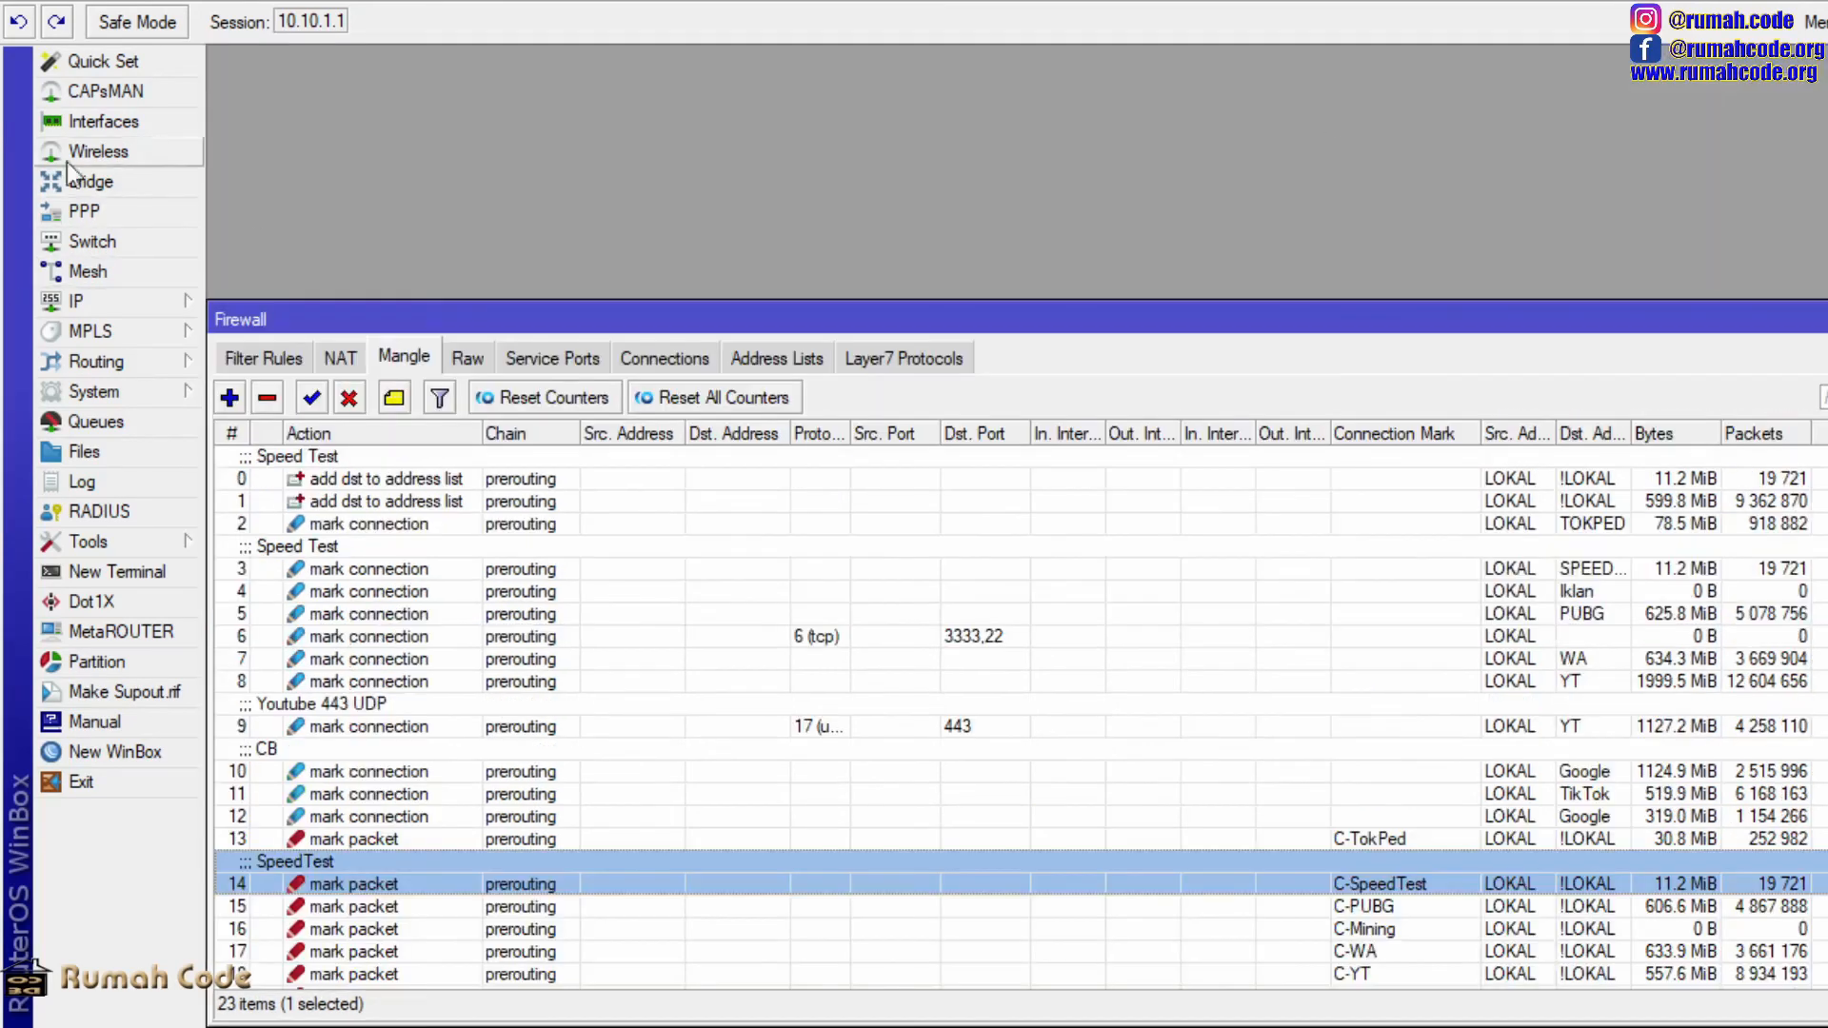
{"action": "left_click", "coordinate": [91, 120]}
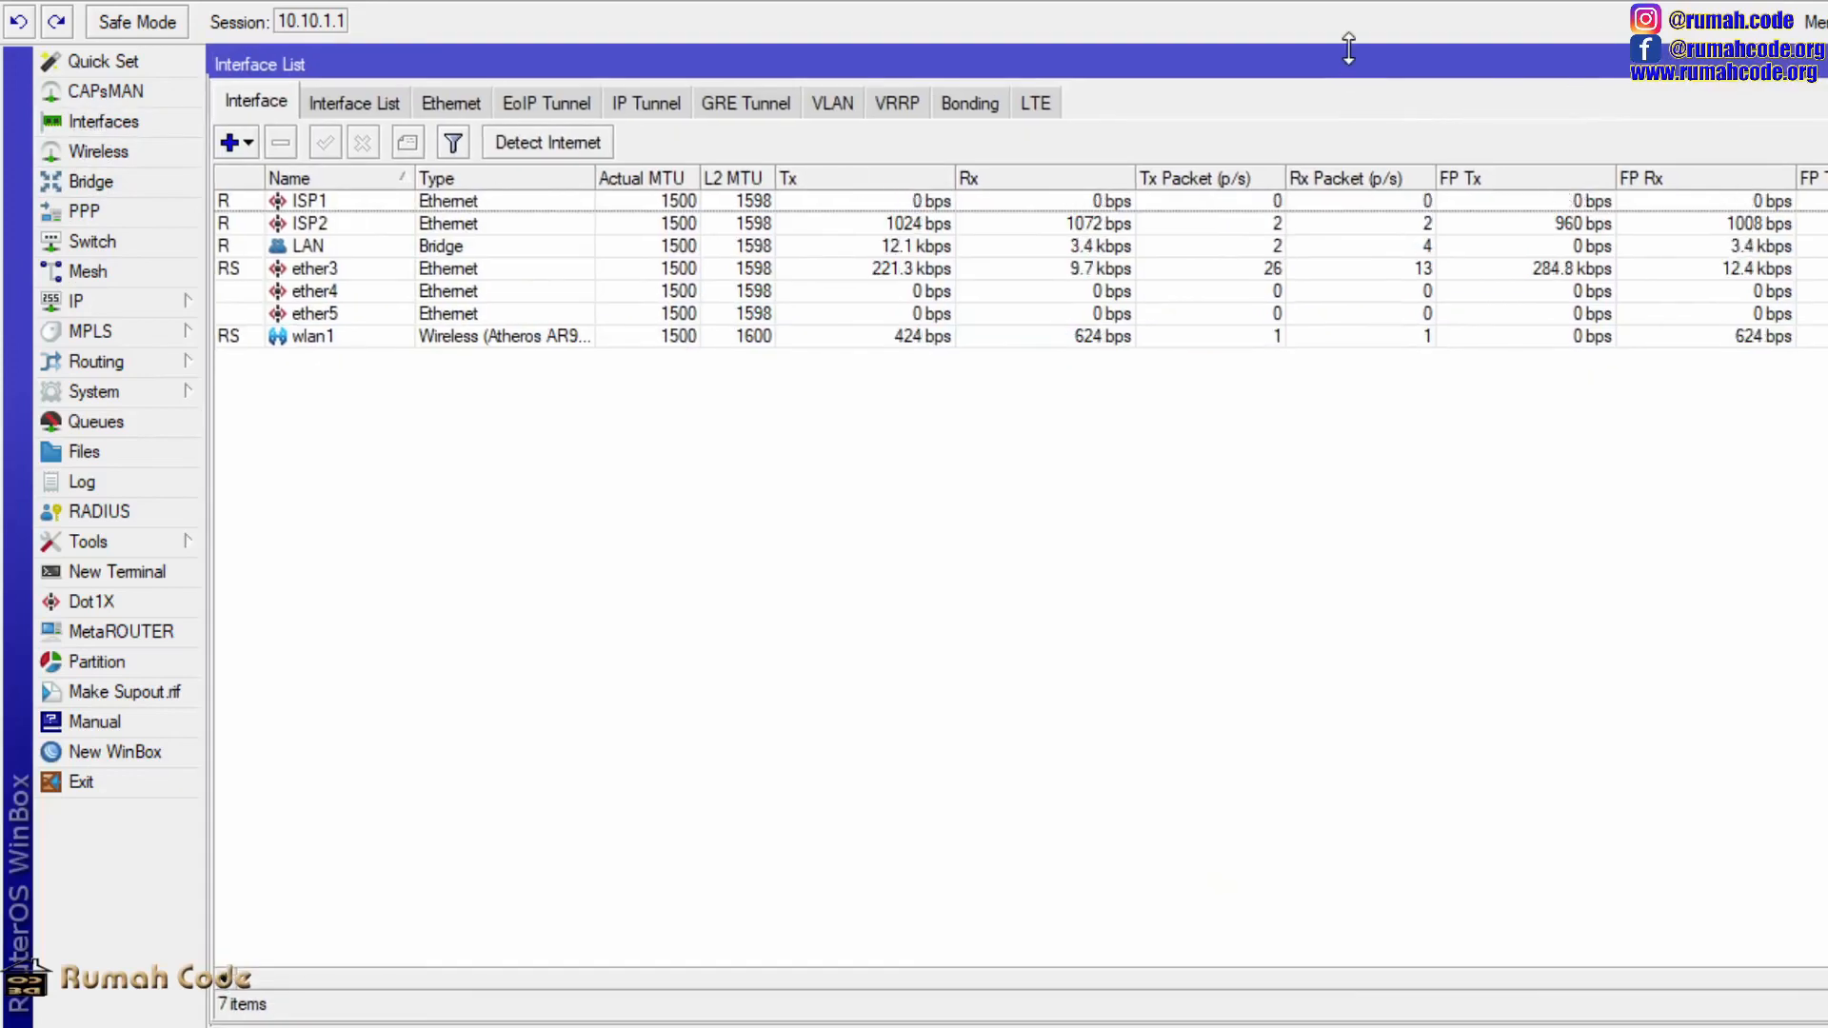
{"action": "left_click_drag", "start_coordinate": [1196, 47], "coordinate": [1133, 552]}
{"action": "left_click_drag", "start_coordinate": [1131, 564], "coordinate": [1130, 57]}
{"action": "left_click_drag", "start_coordinate": [999, 524], "coordinate": [994, 431]}
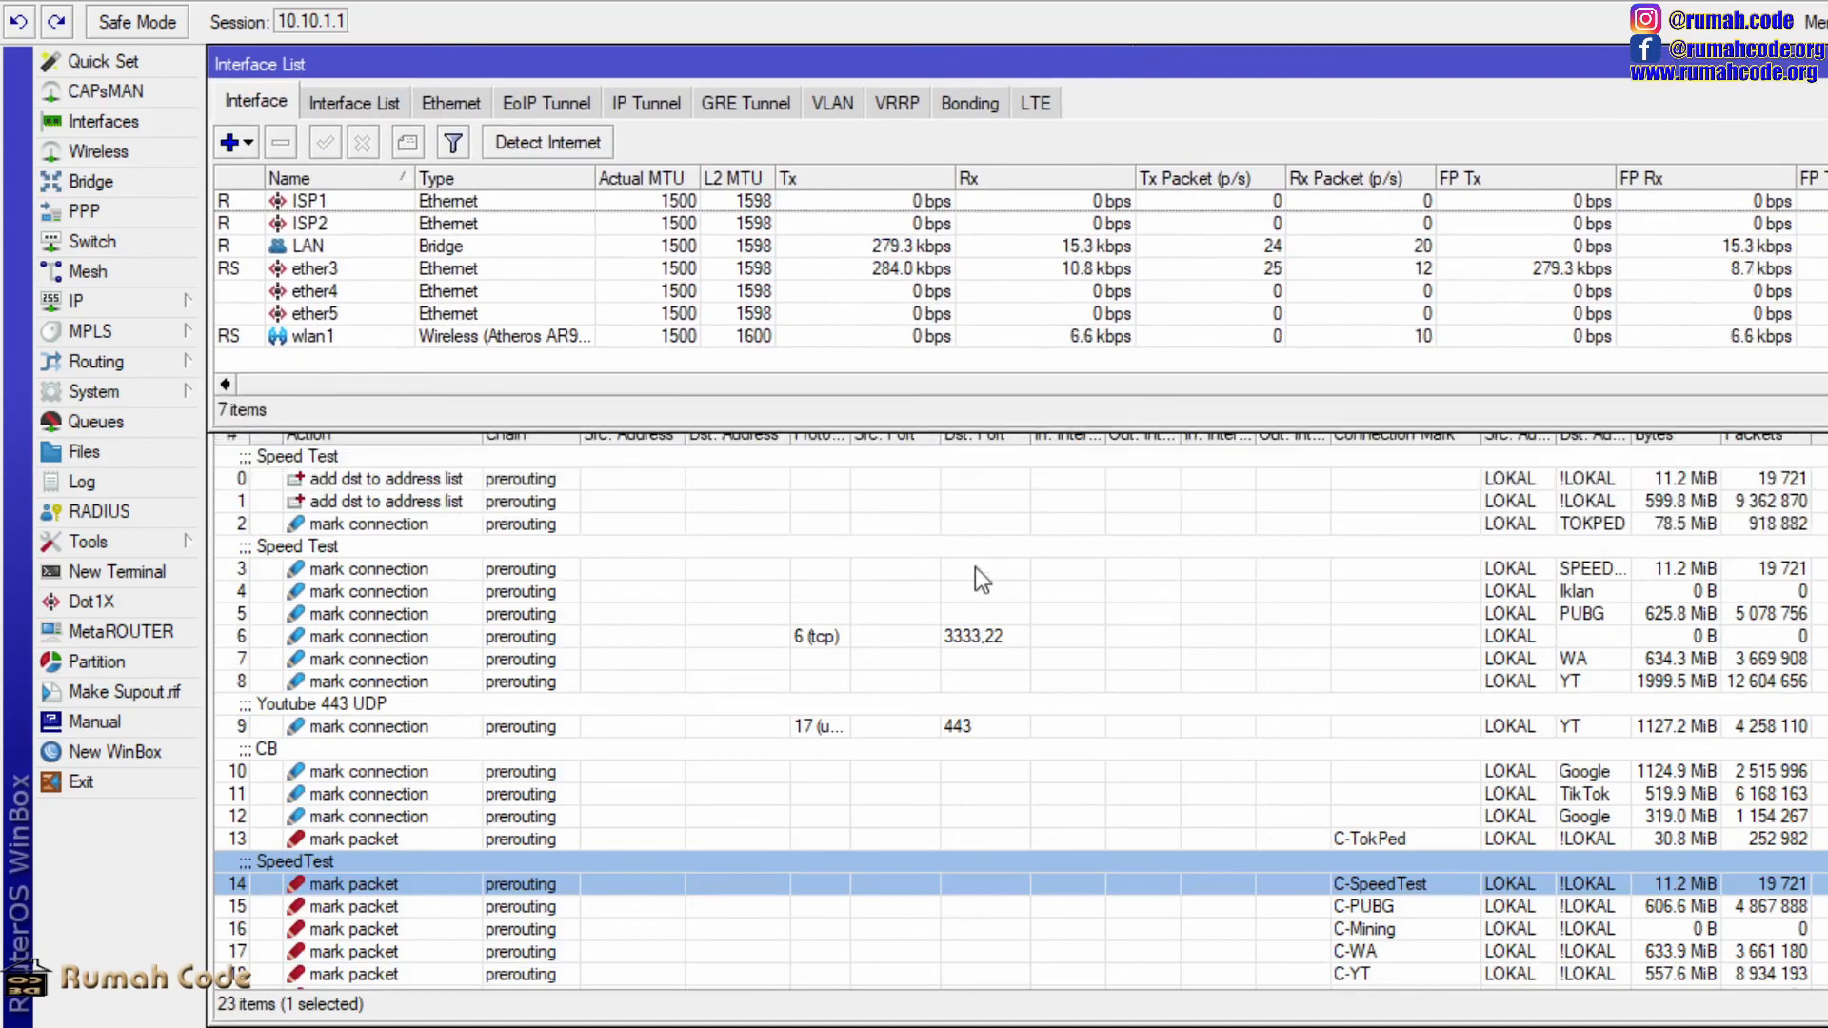
{"action": "left_click", "coordinate": [975, 568]}
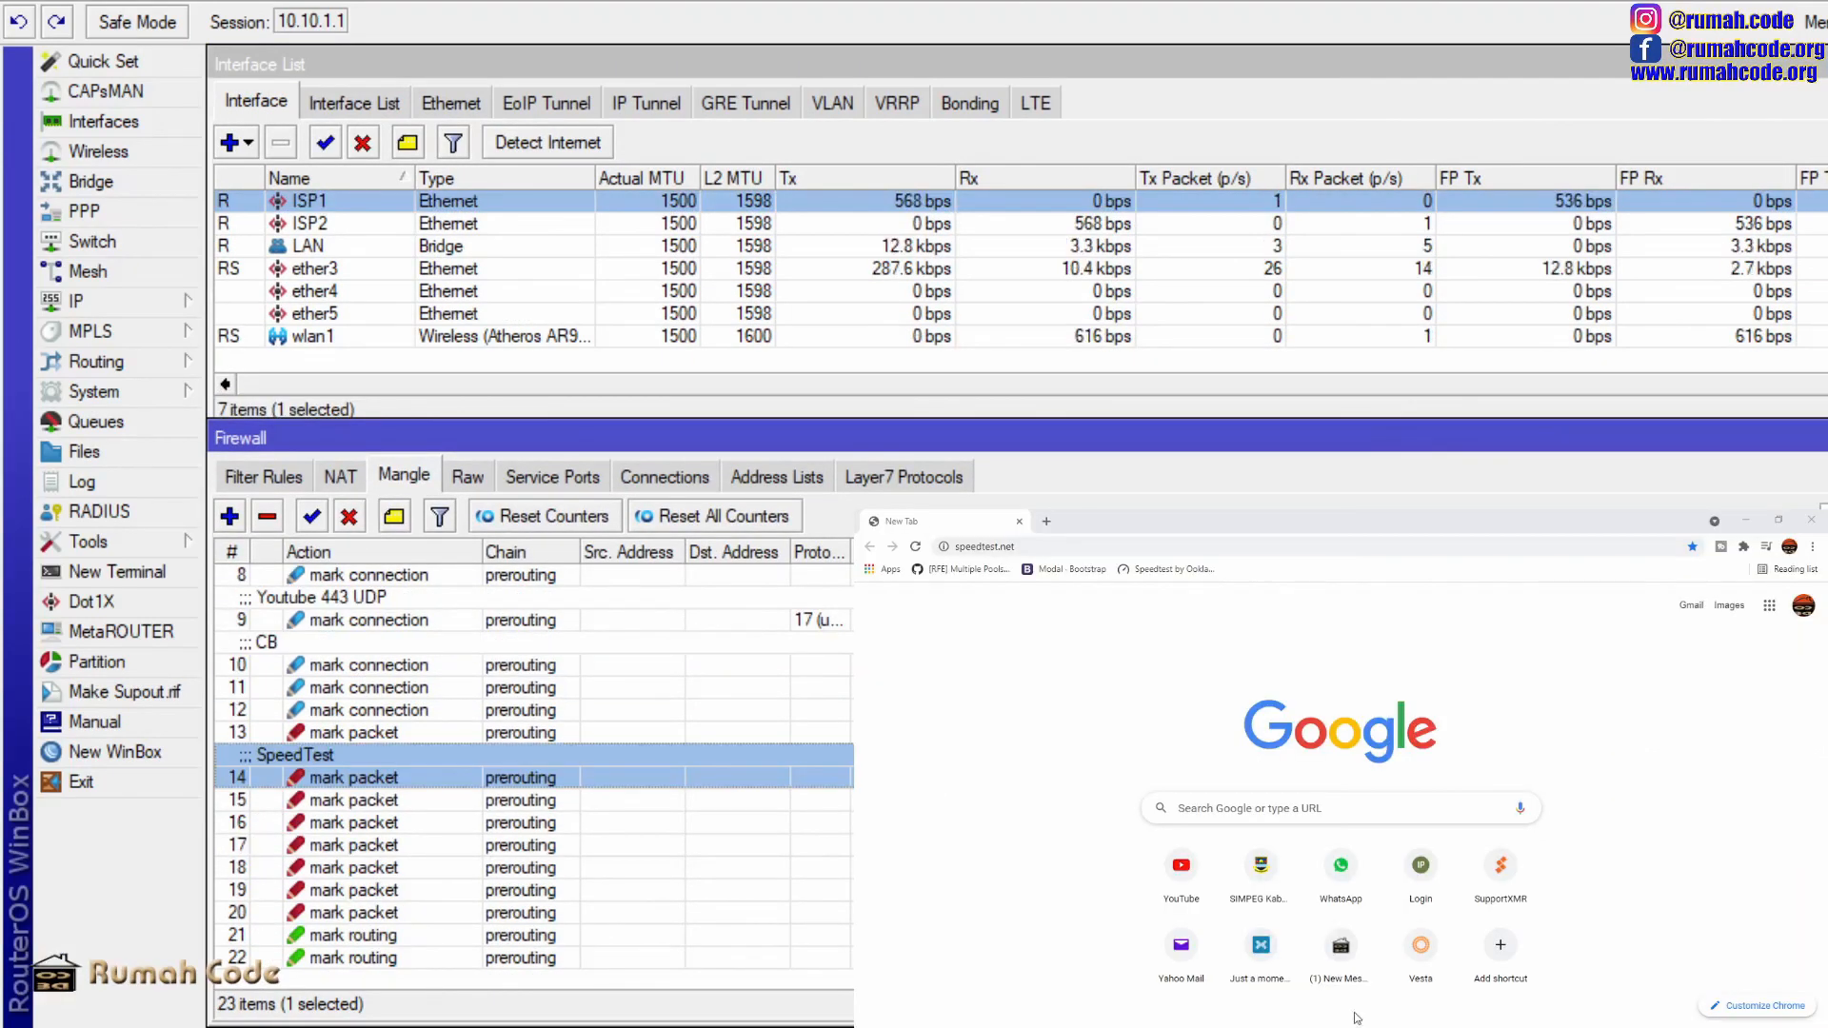
{"action": "left_click", "coordinate": [766, 522]}
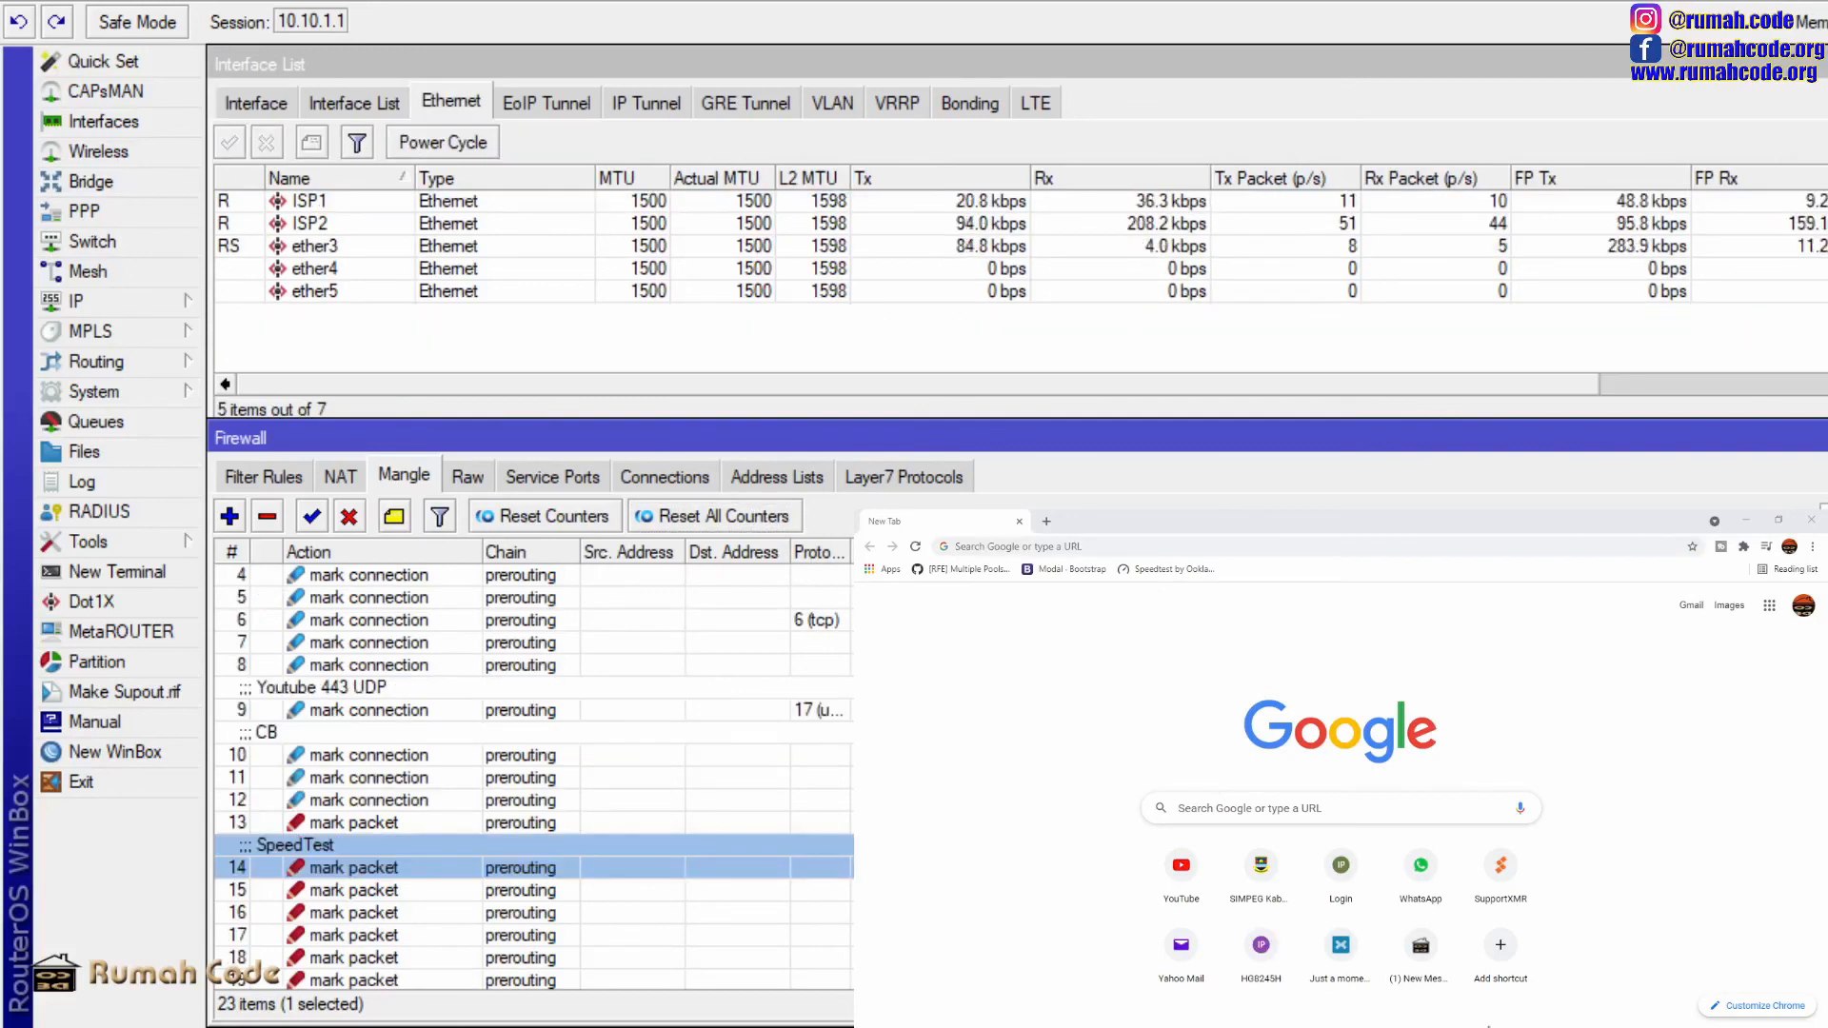
- Switch to Chrome, load speedtest.net and check which internet provider it detects
{"action": "left_click", "coordinate": [1179, 581]}
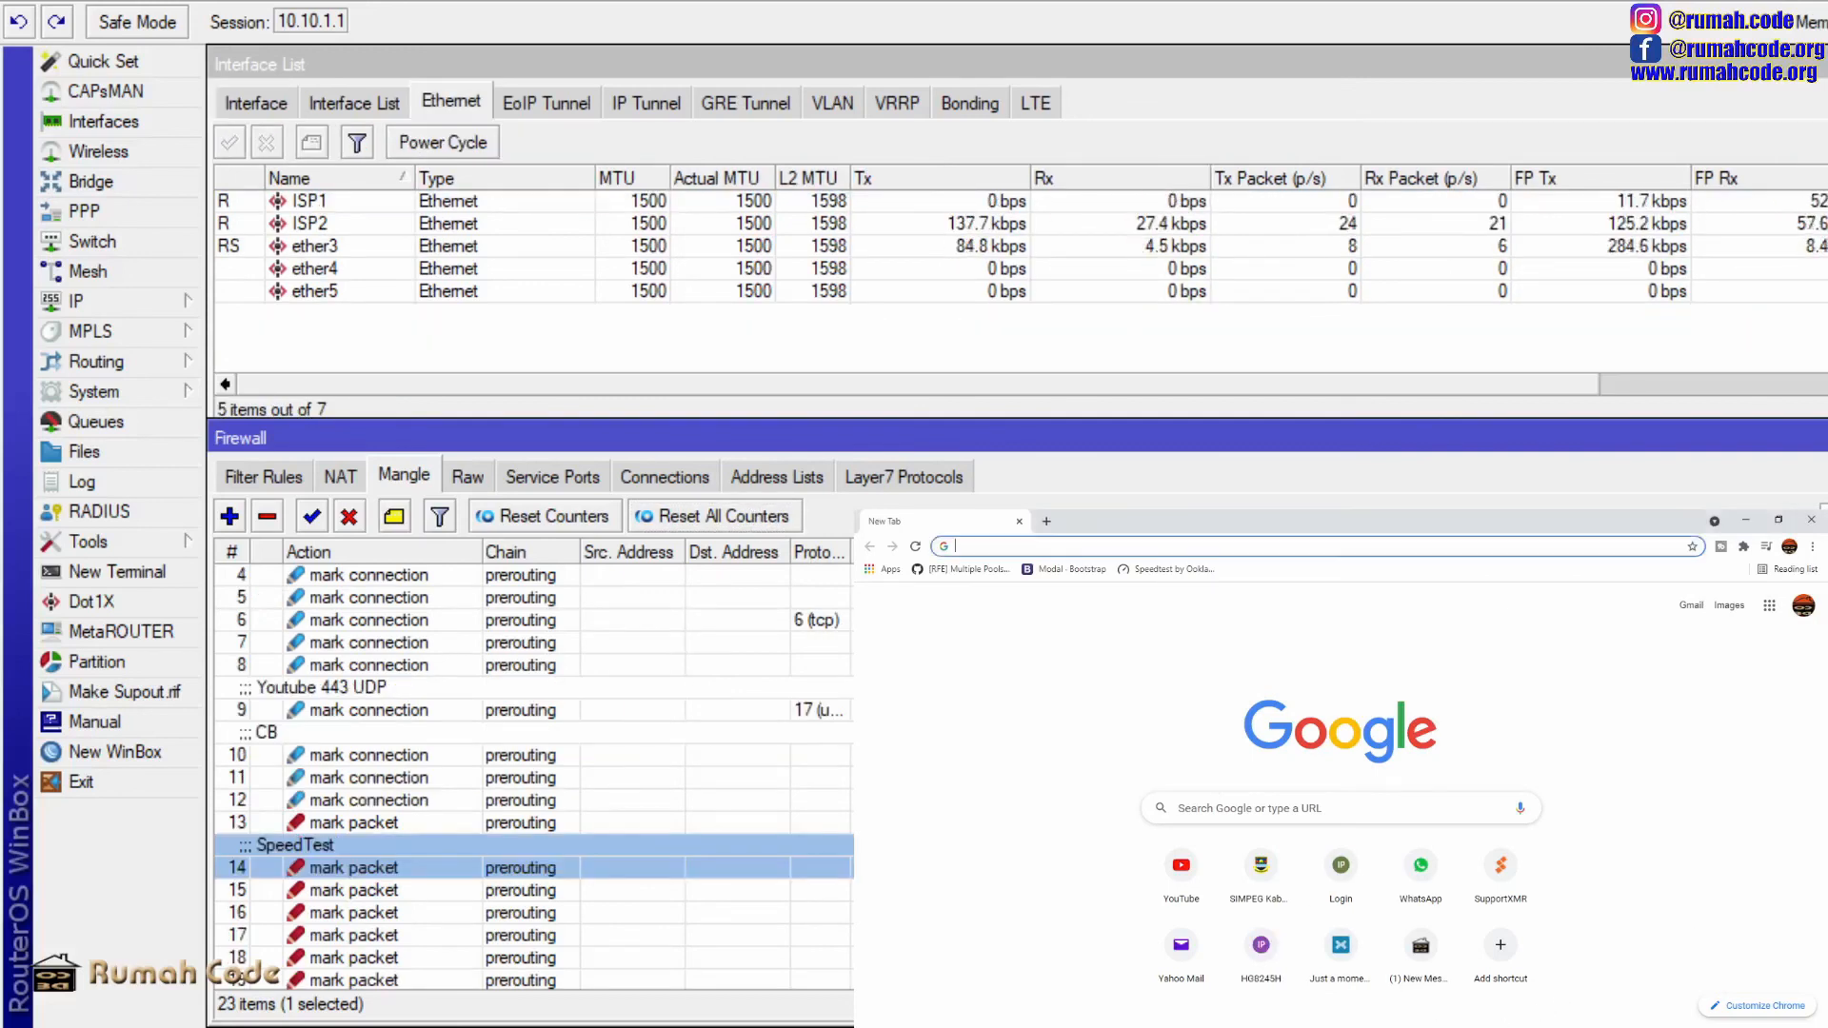
{"action": "left_click", "coordinate": [1175, 572]}
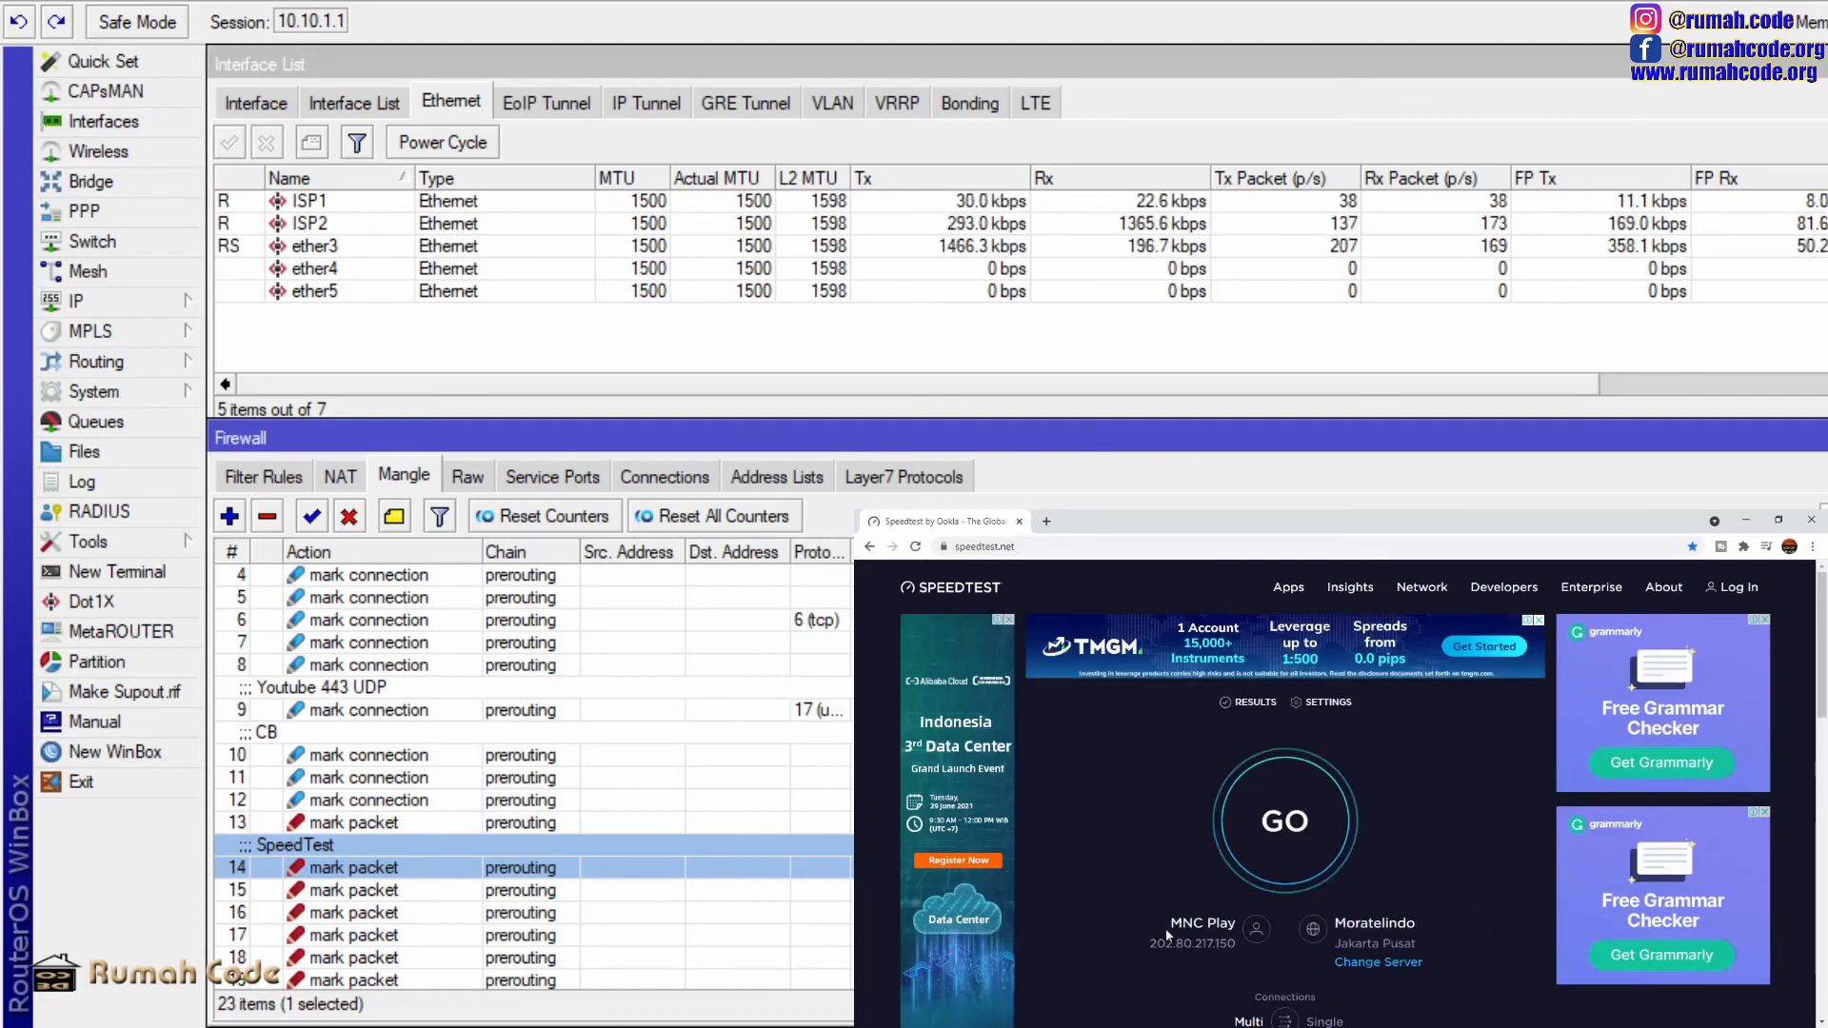
{"action": "left_click_drag", "start_coordinate": [1169, 924], "coordinate": [1236, 924]}
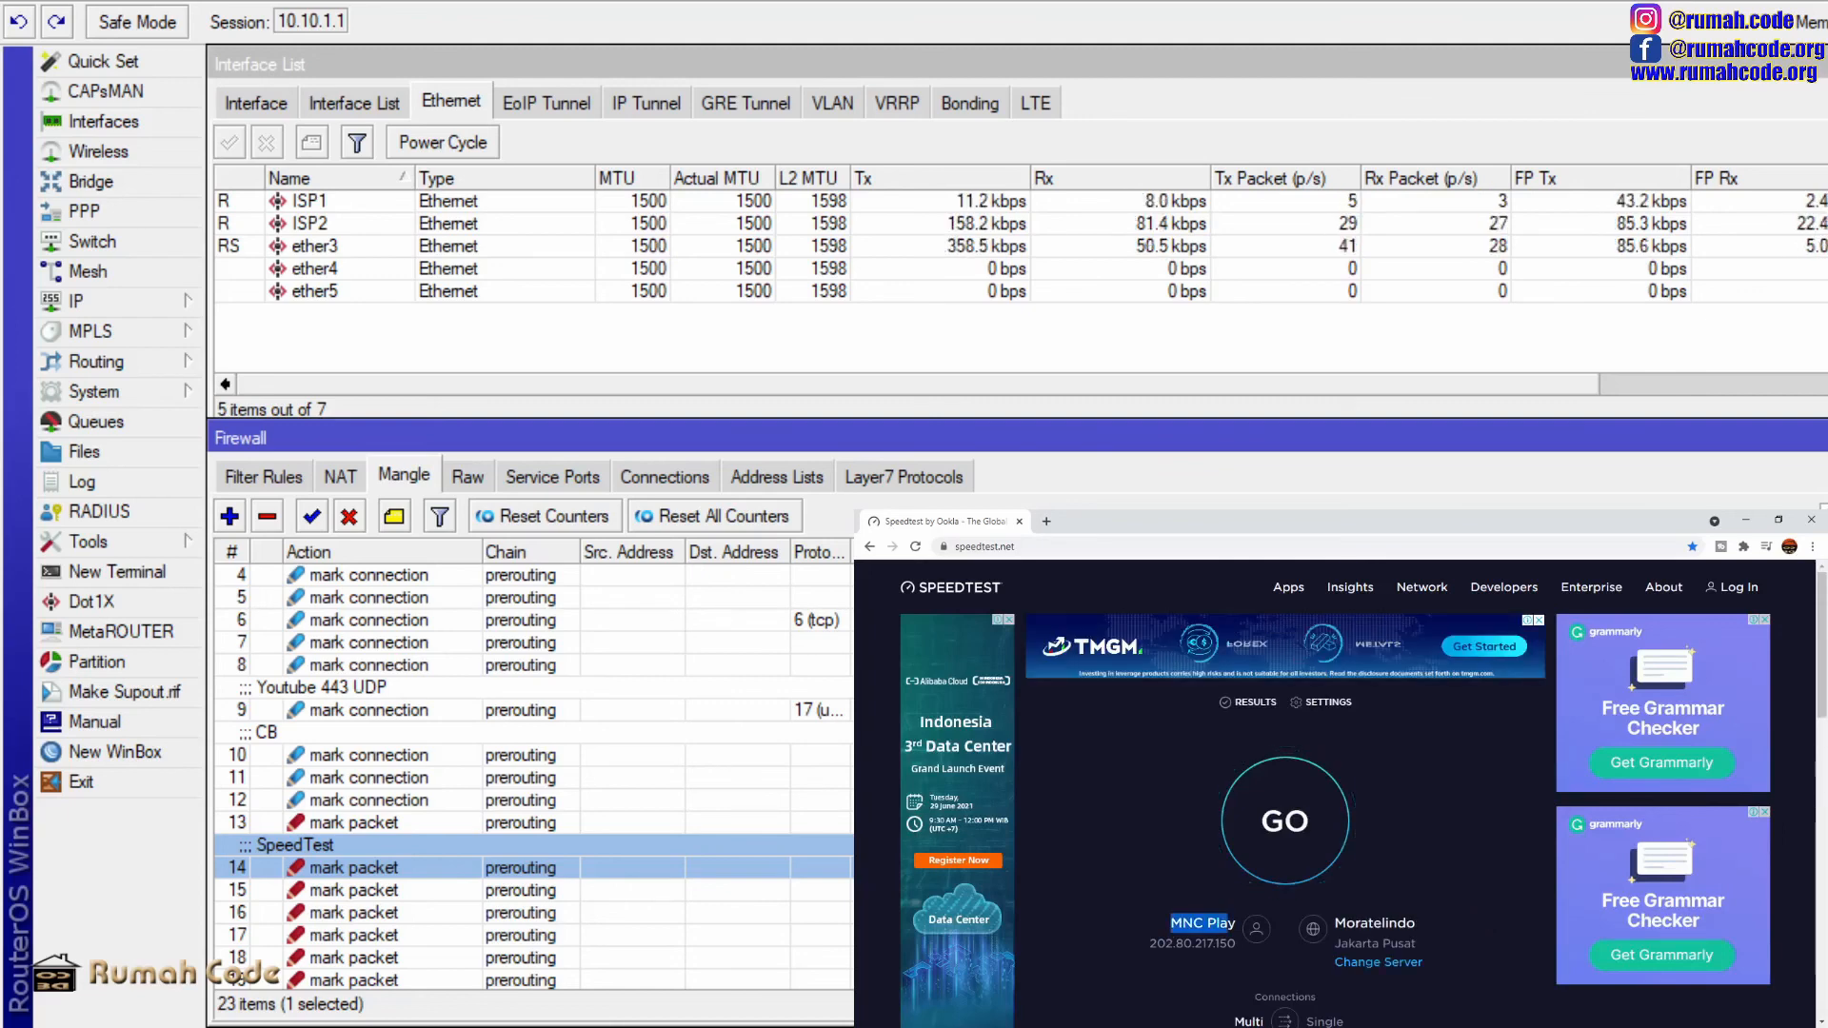
- Return to WinBox, reselect P-ISP1 as the SpeedTest mark packet rule's new packet mark, and apply and confirm the rule
{"action": "key", "text": "alt+Tab"}
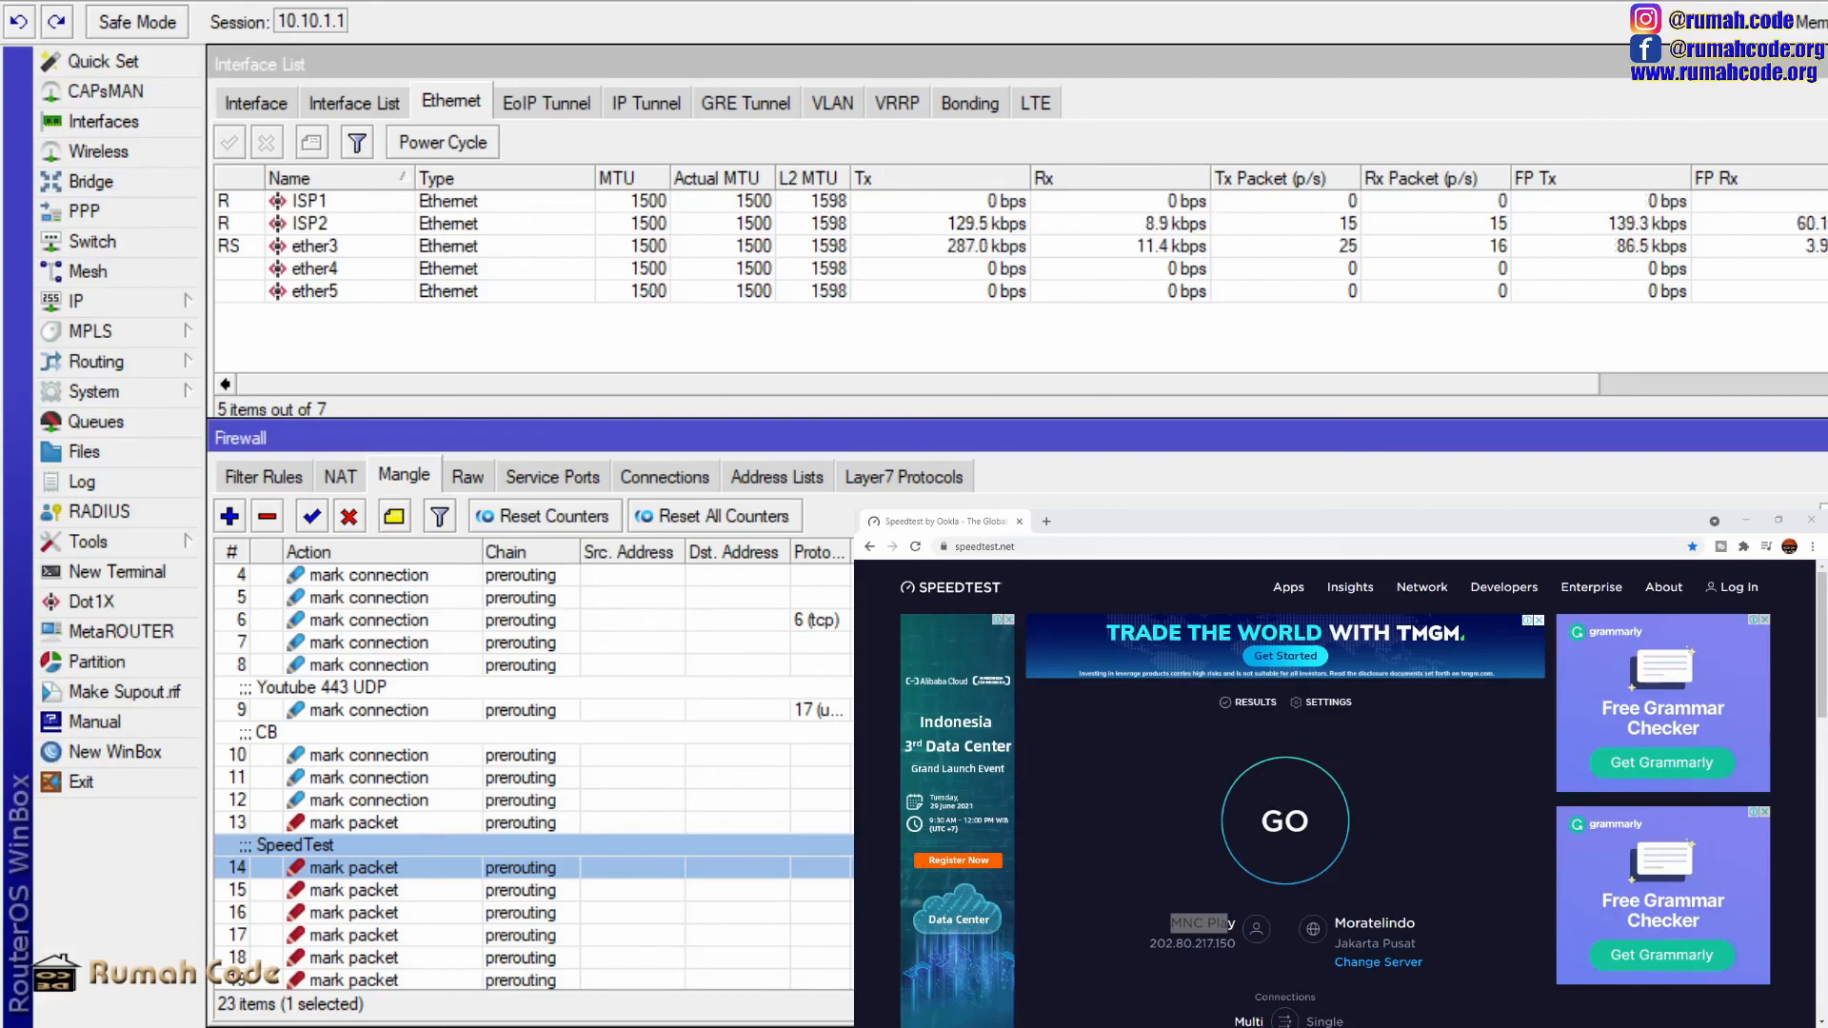
{"action": "double_click", "coordinate": [484, 869]}
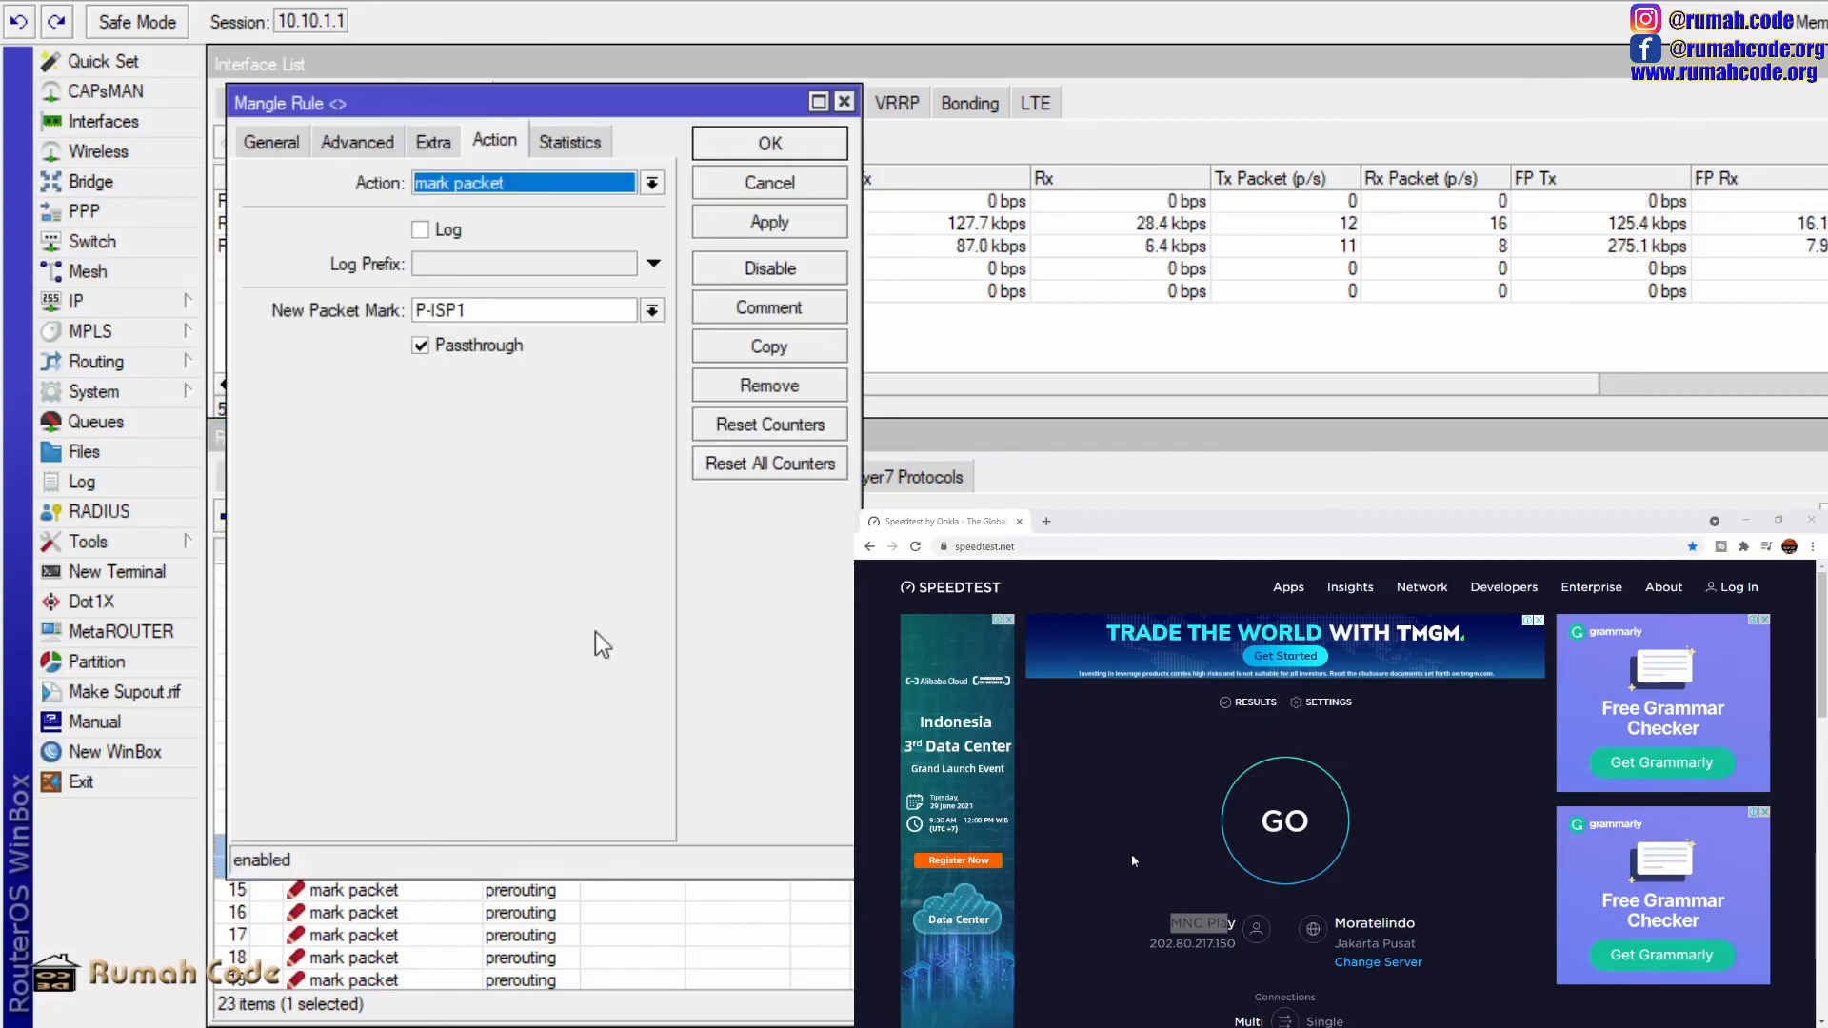
{"action": "left_click", "coordinate": [652, 311]}
{"action": "left_click", "coordinate": [591, 338]}
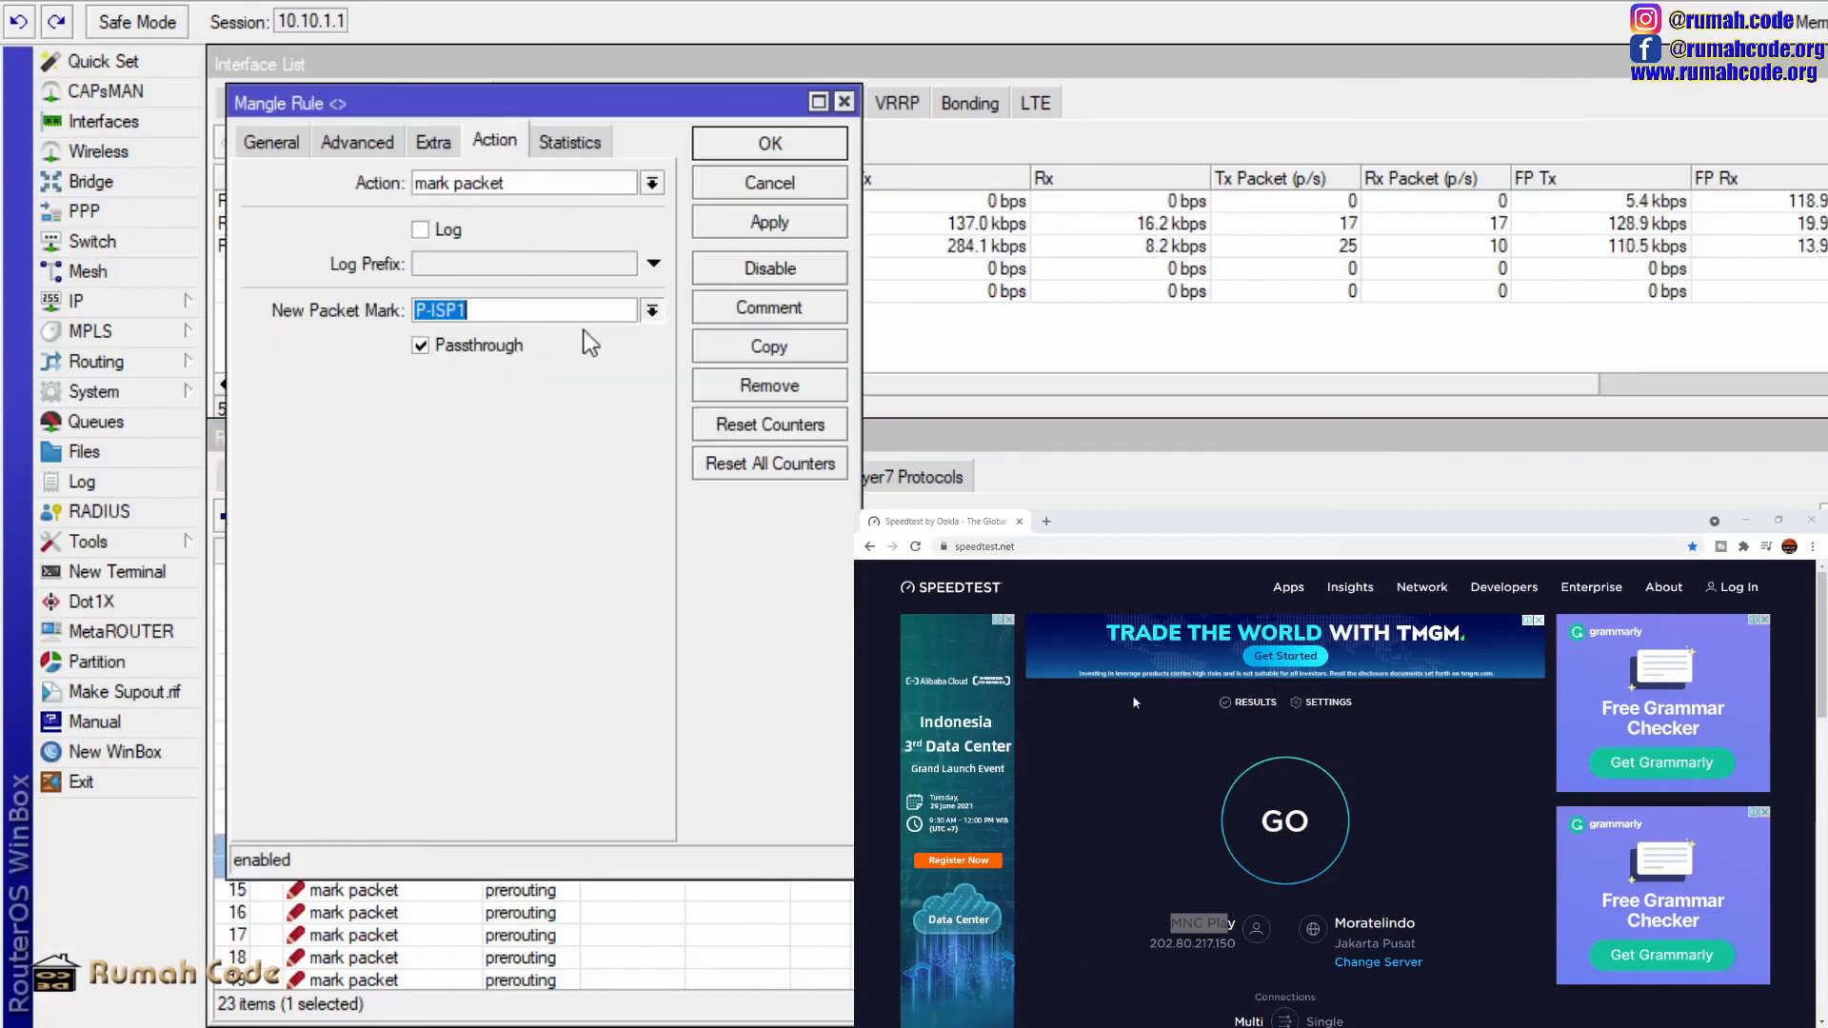
{"action": "left_click", "coordinate": [770, 227]}
{"action": "left_click", "coordinate": [790, 143]}
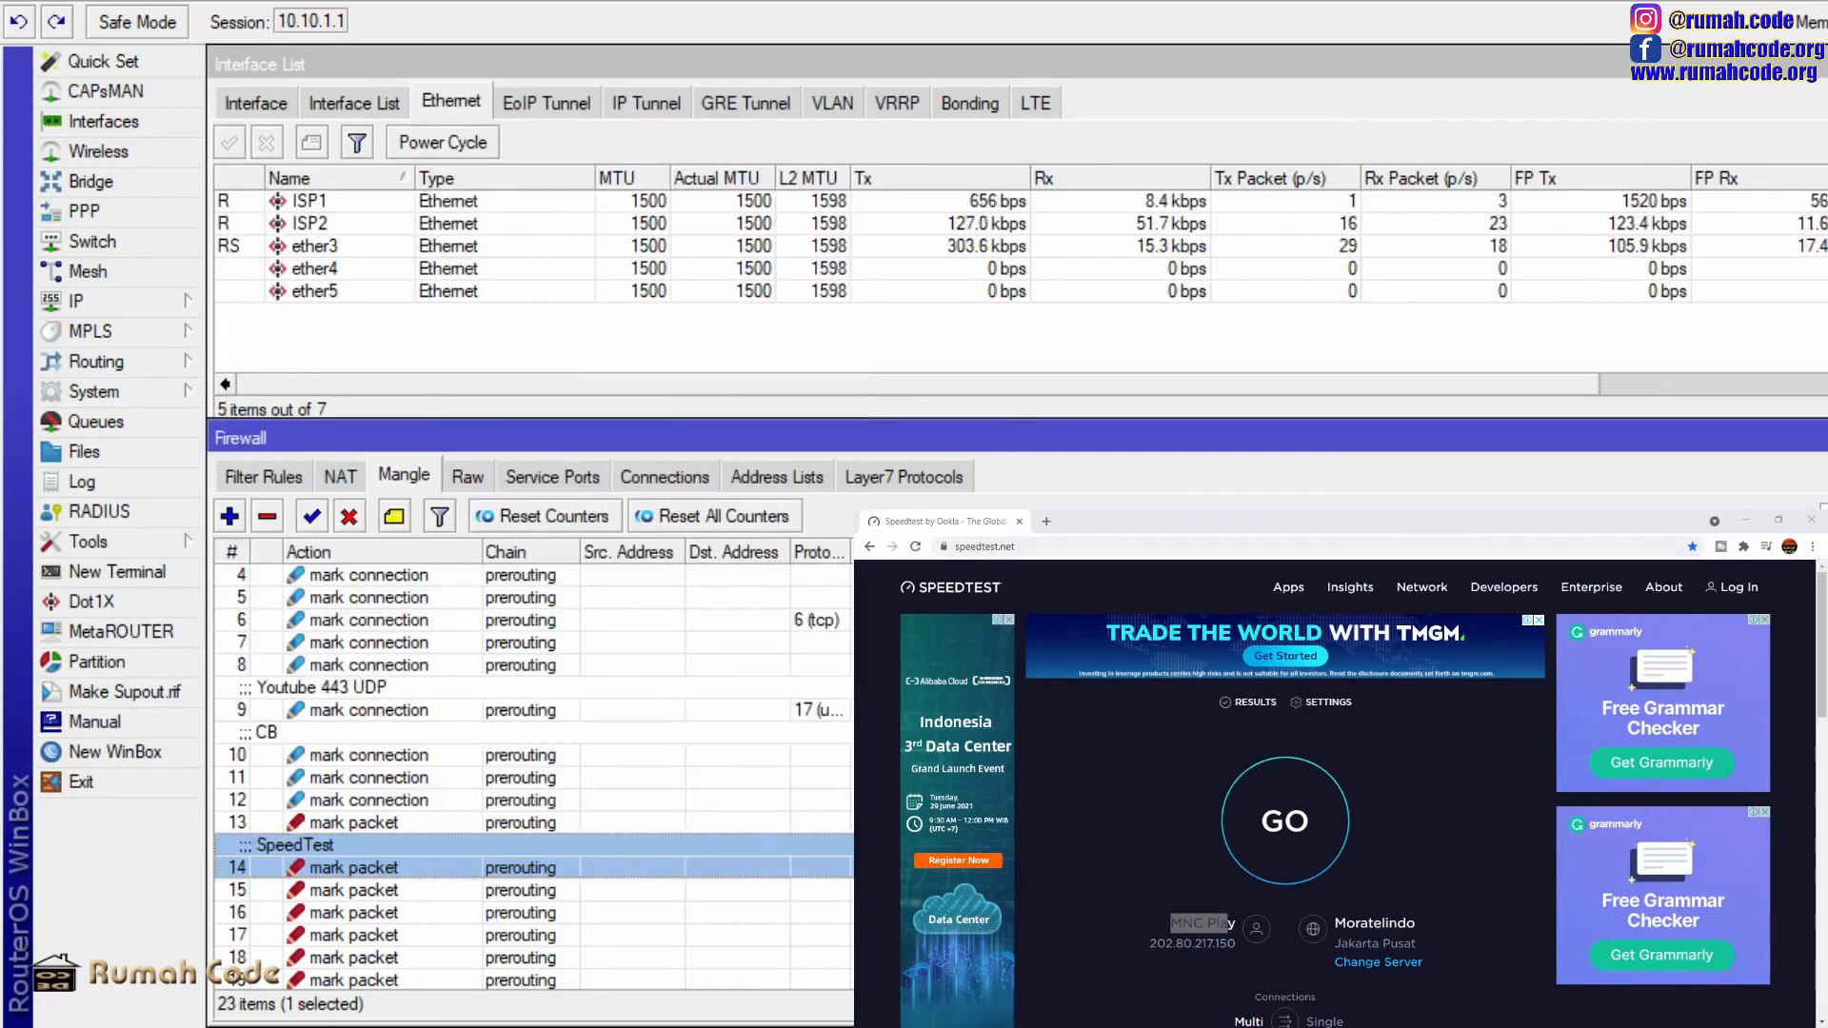
- Reload speedtest.net in Chrome and check the detected provider and its IP address again
{"action": "left_click", "coordinate": [1038, 625]}
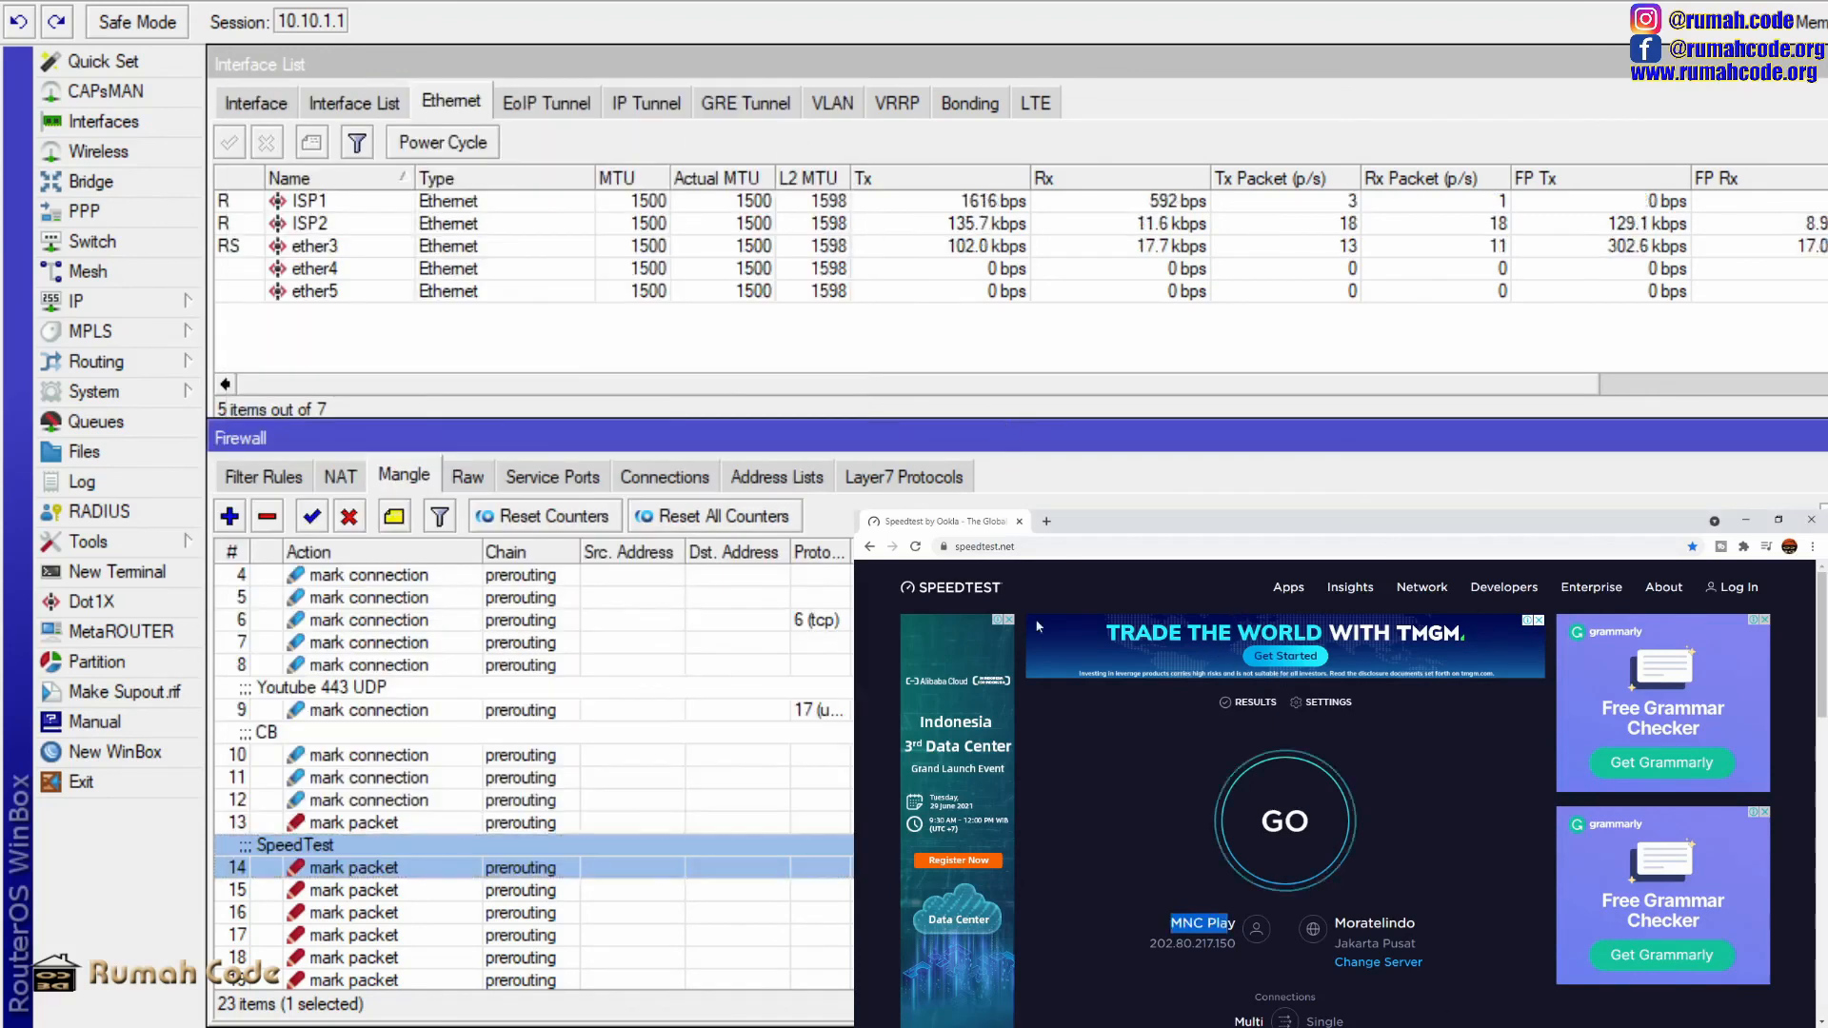
{"action": "left_click", "coordinate": [918, 547]}
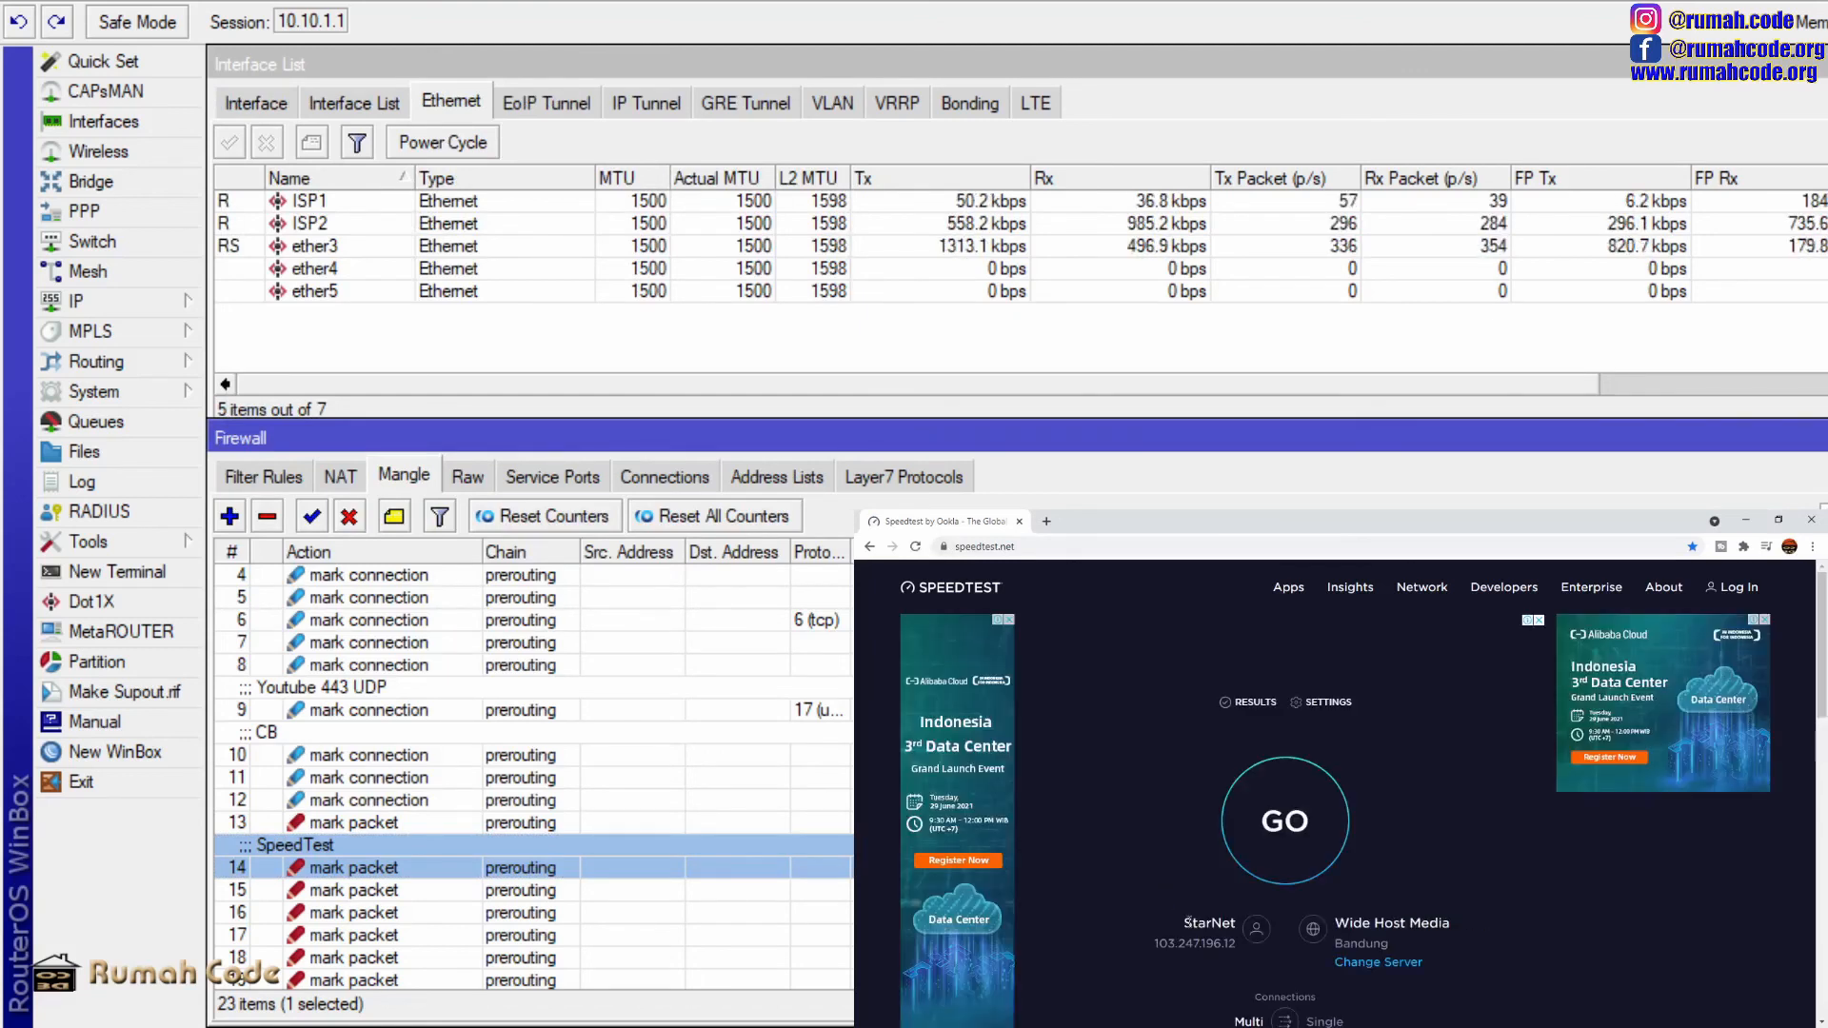
{"action": "left_click_drag", "start_coordinate": [1187, 922], "coordinate": [1232, 951]}
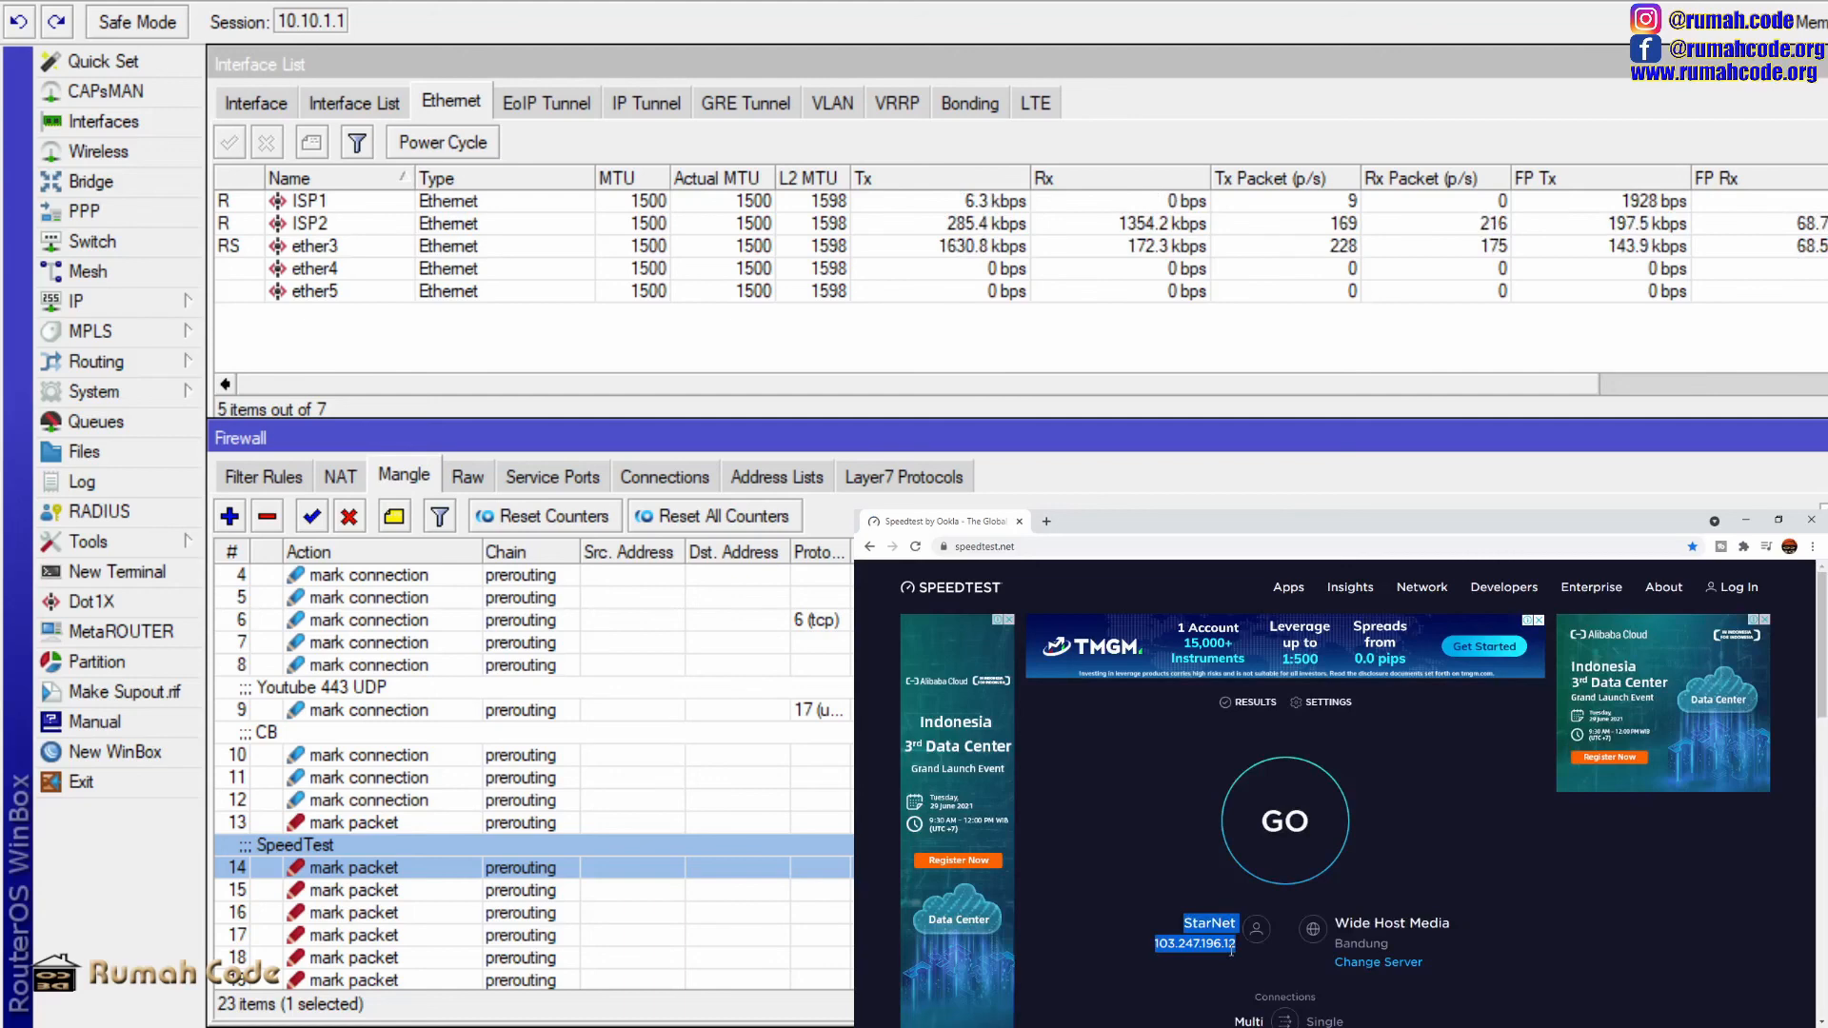